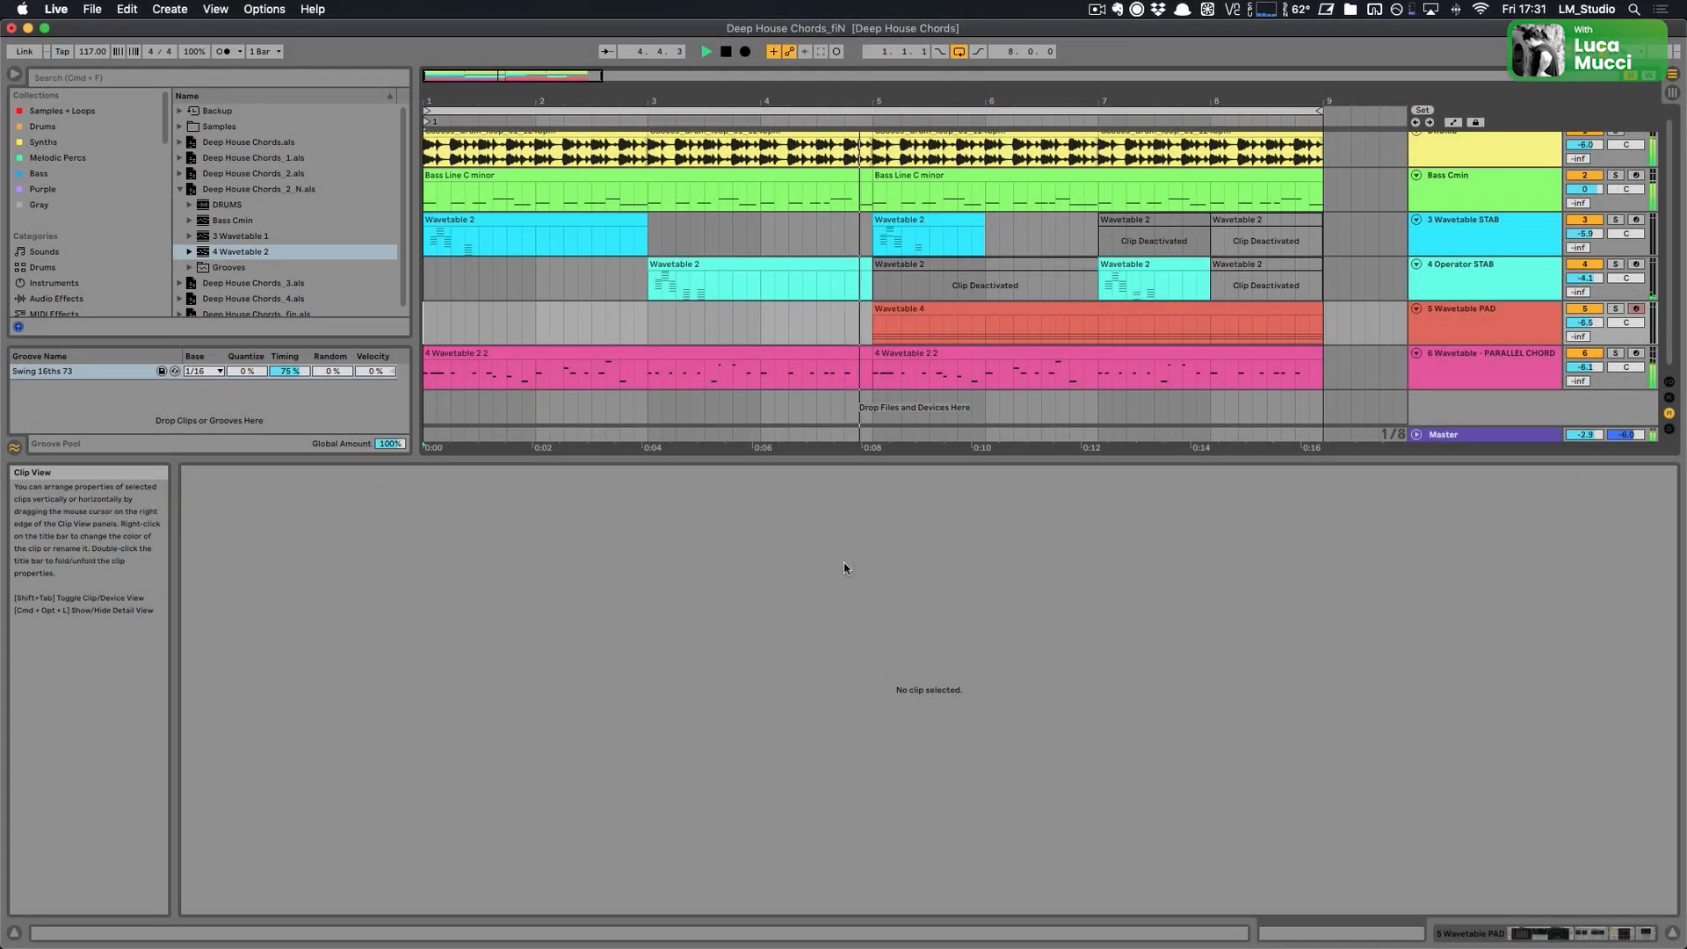
Examine the Wavetable PAD clip's notes and the PAD track's device chain
click(933, 310)
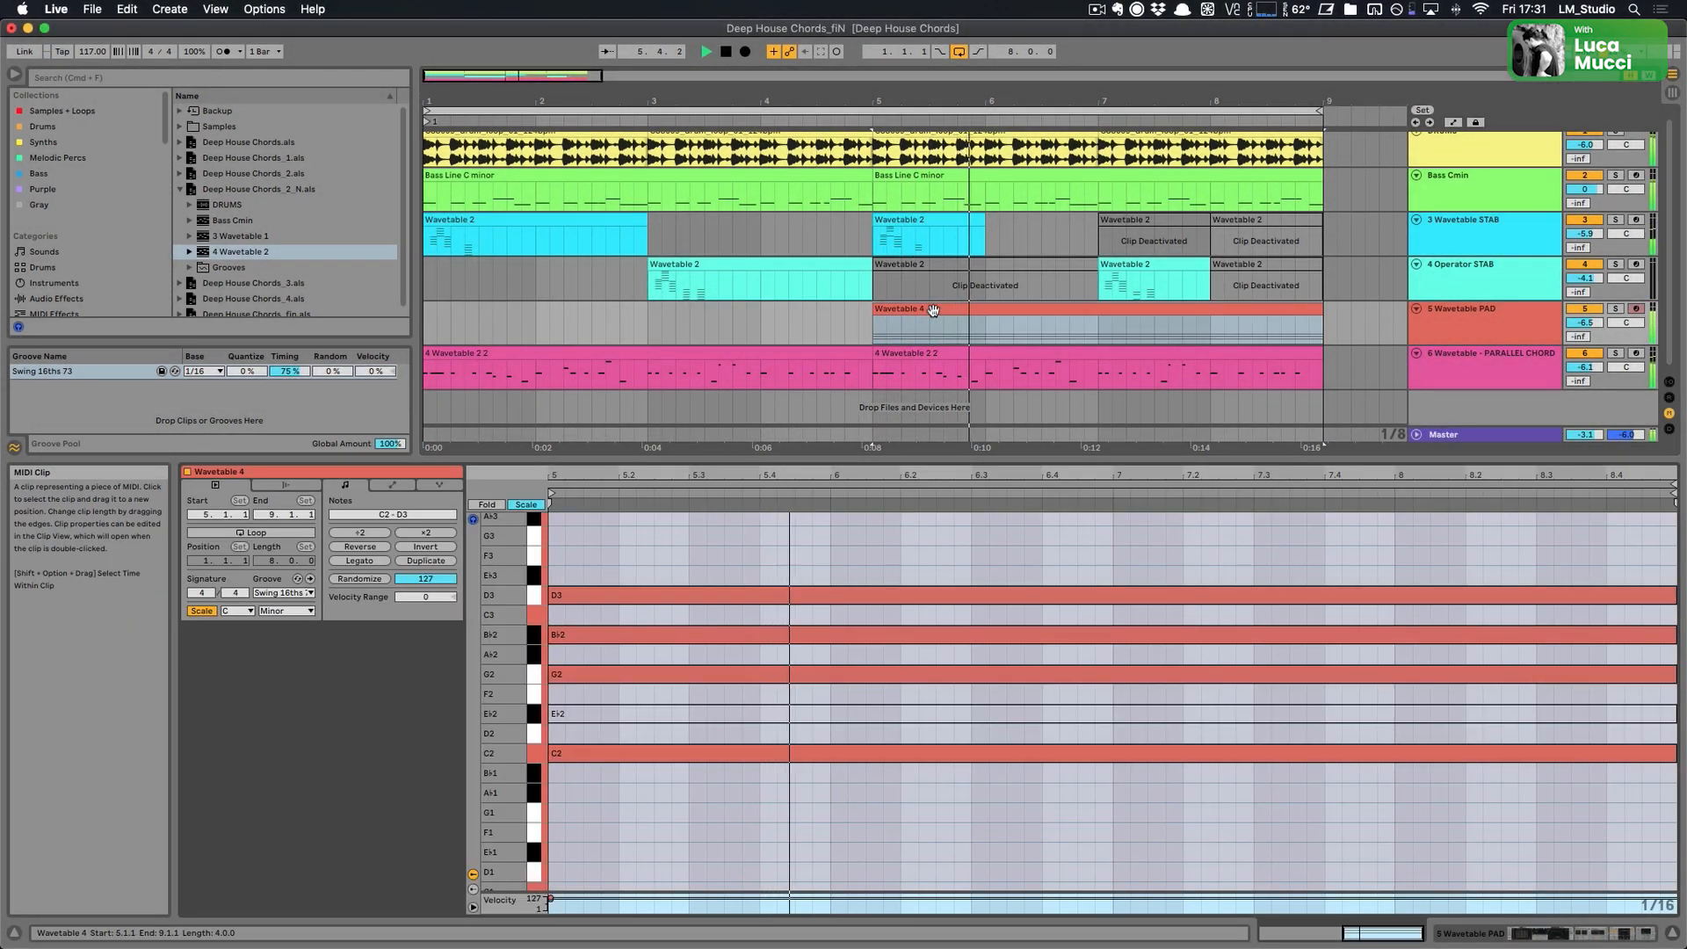
click(830, 542)
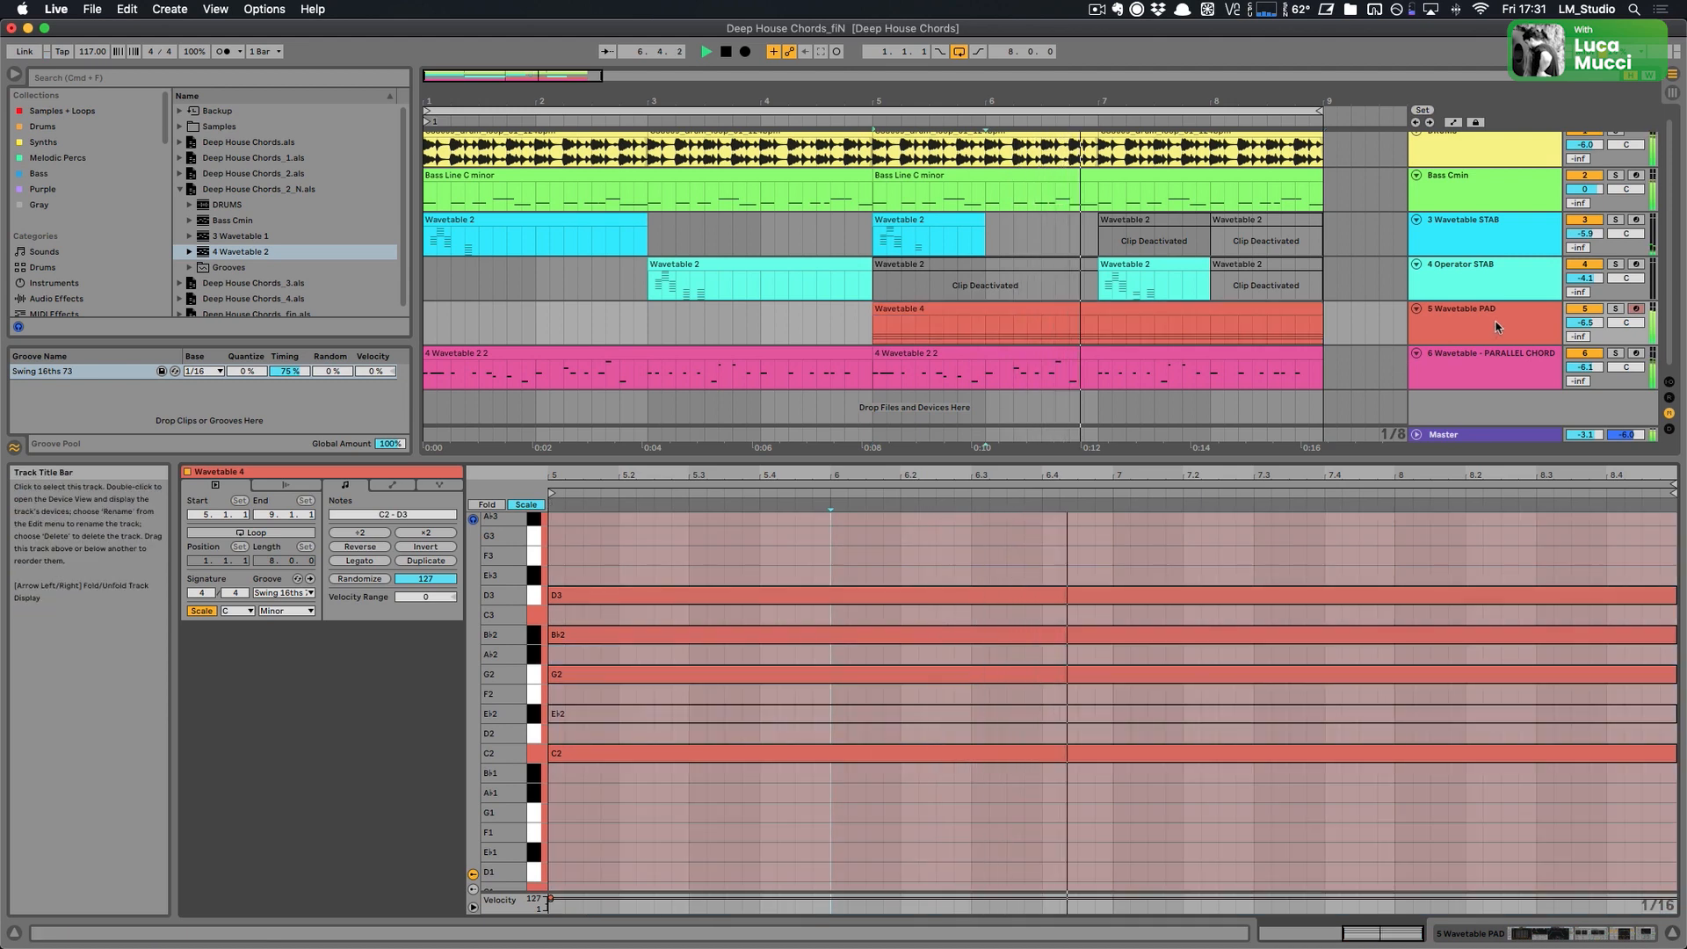
key(shift+Tab)
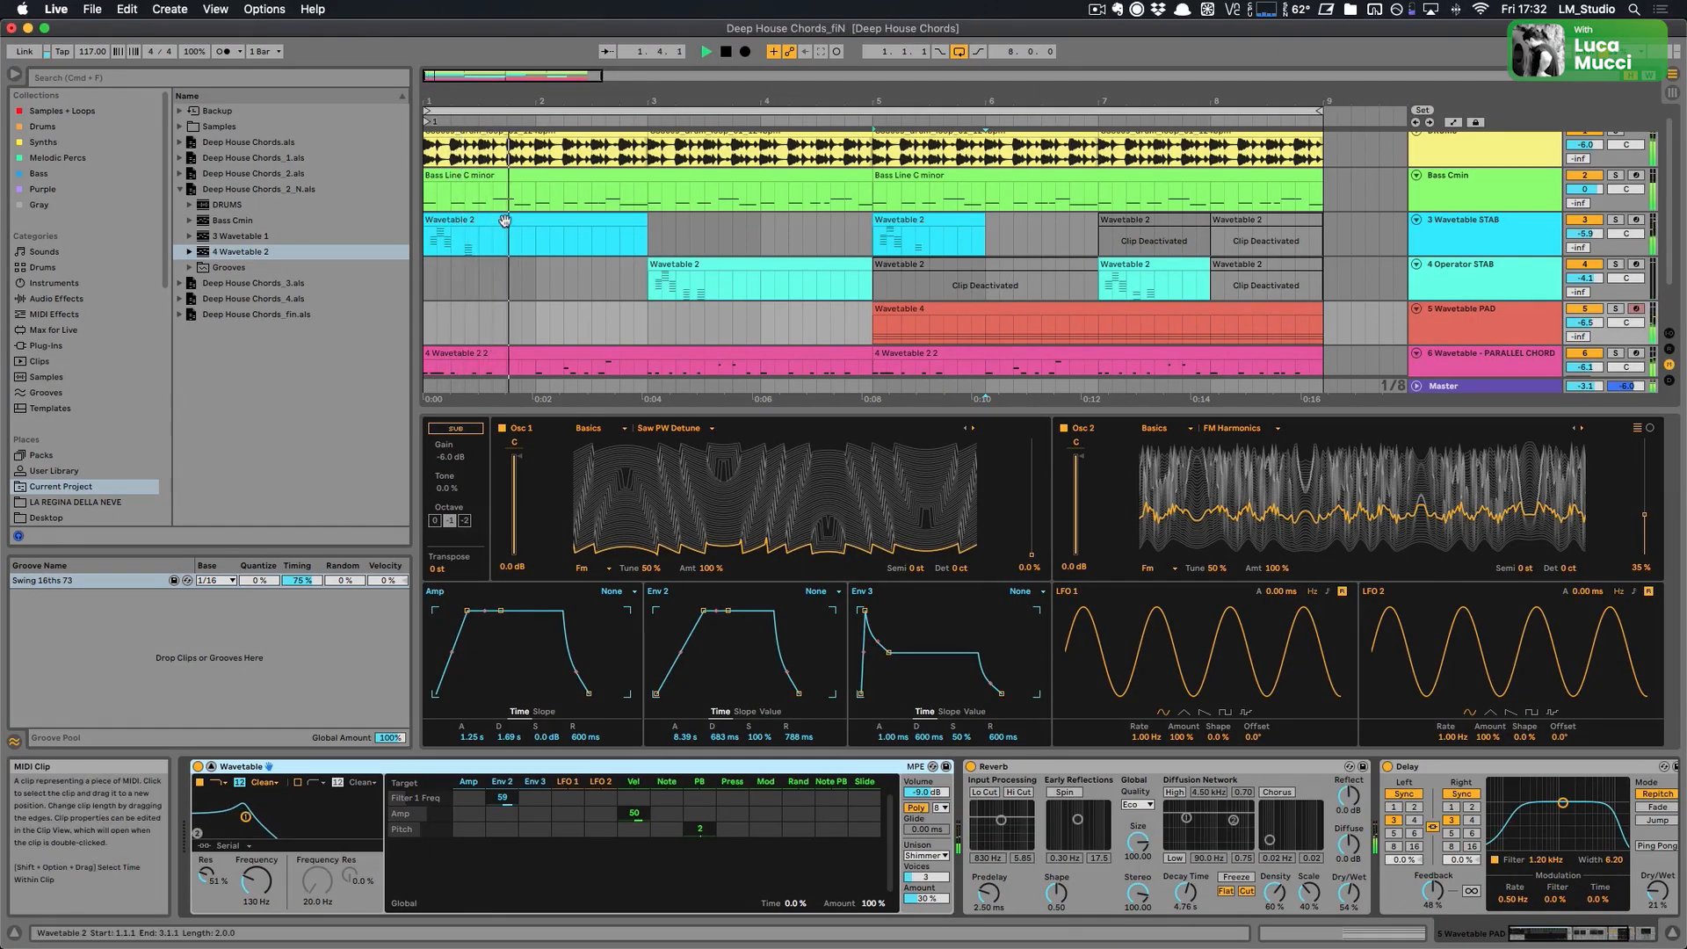
Examine the notes of the stab clips and the devices on the Operator STAB and Wavetable STAB tracks
double_click(501, 232)
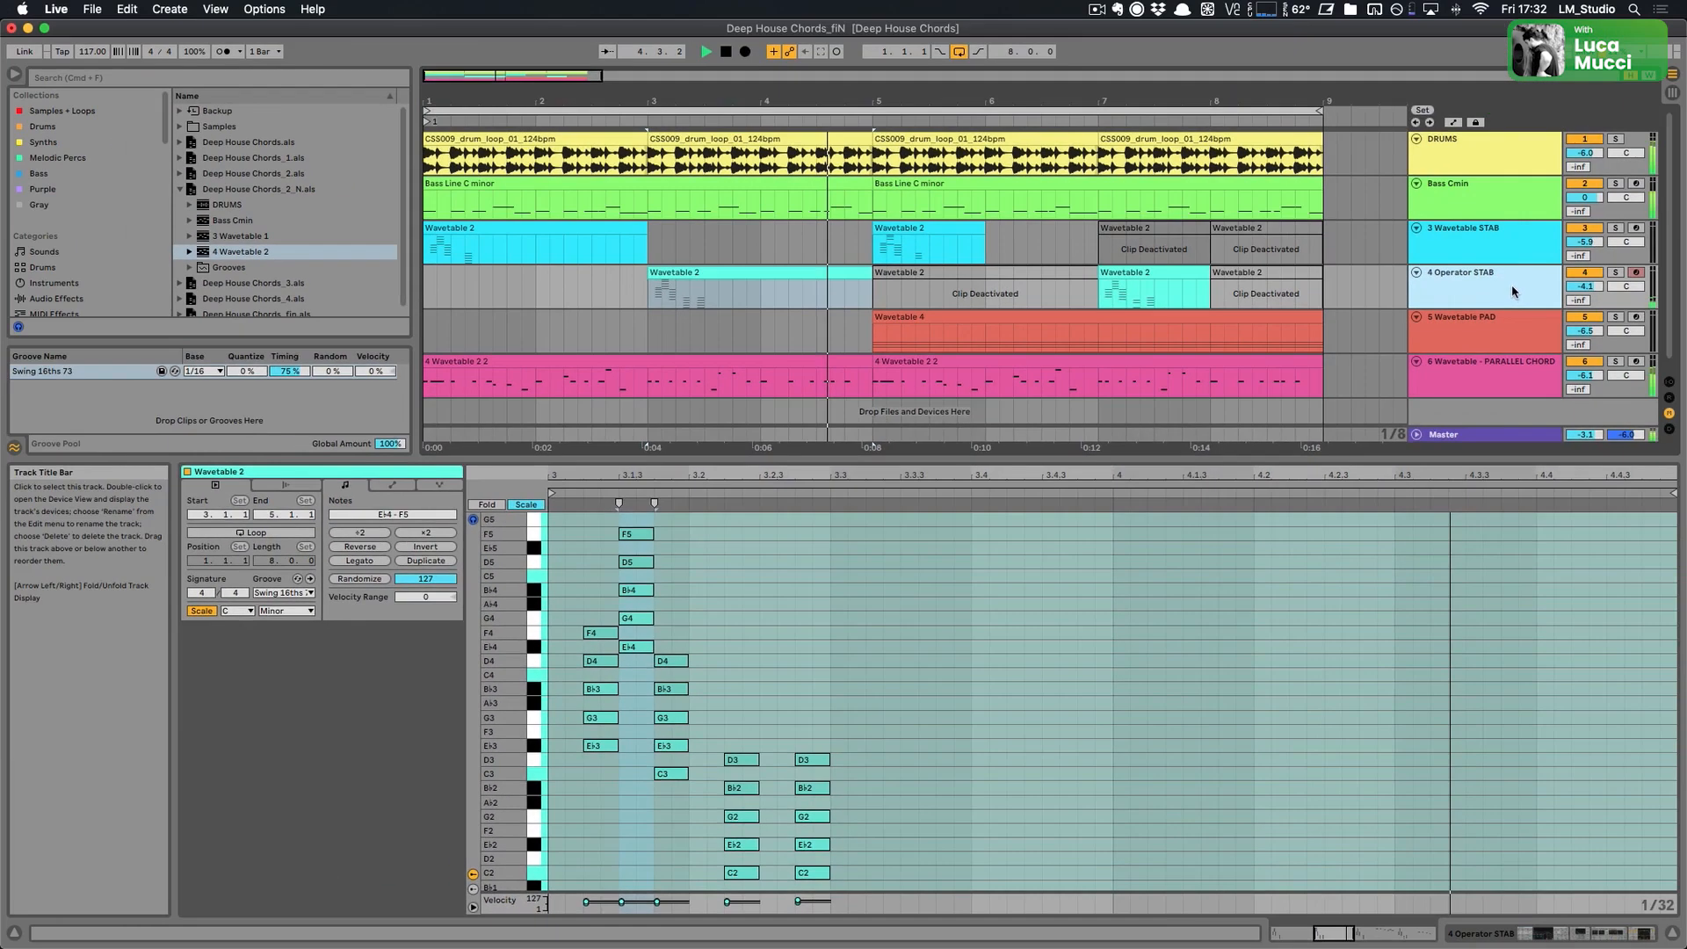
click(1511, 285)
click(1504, 257)
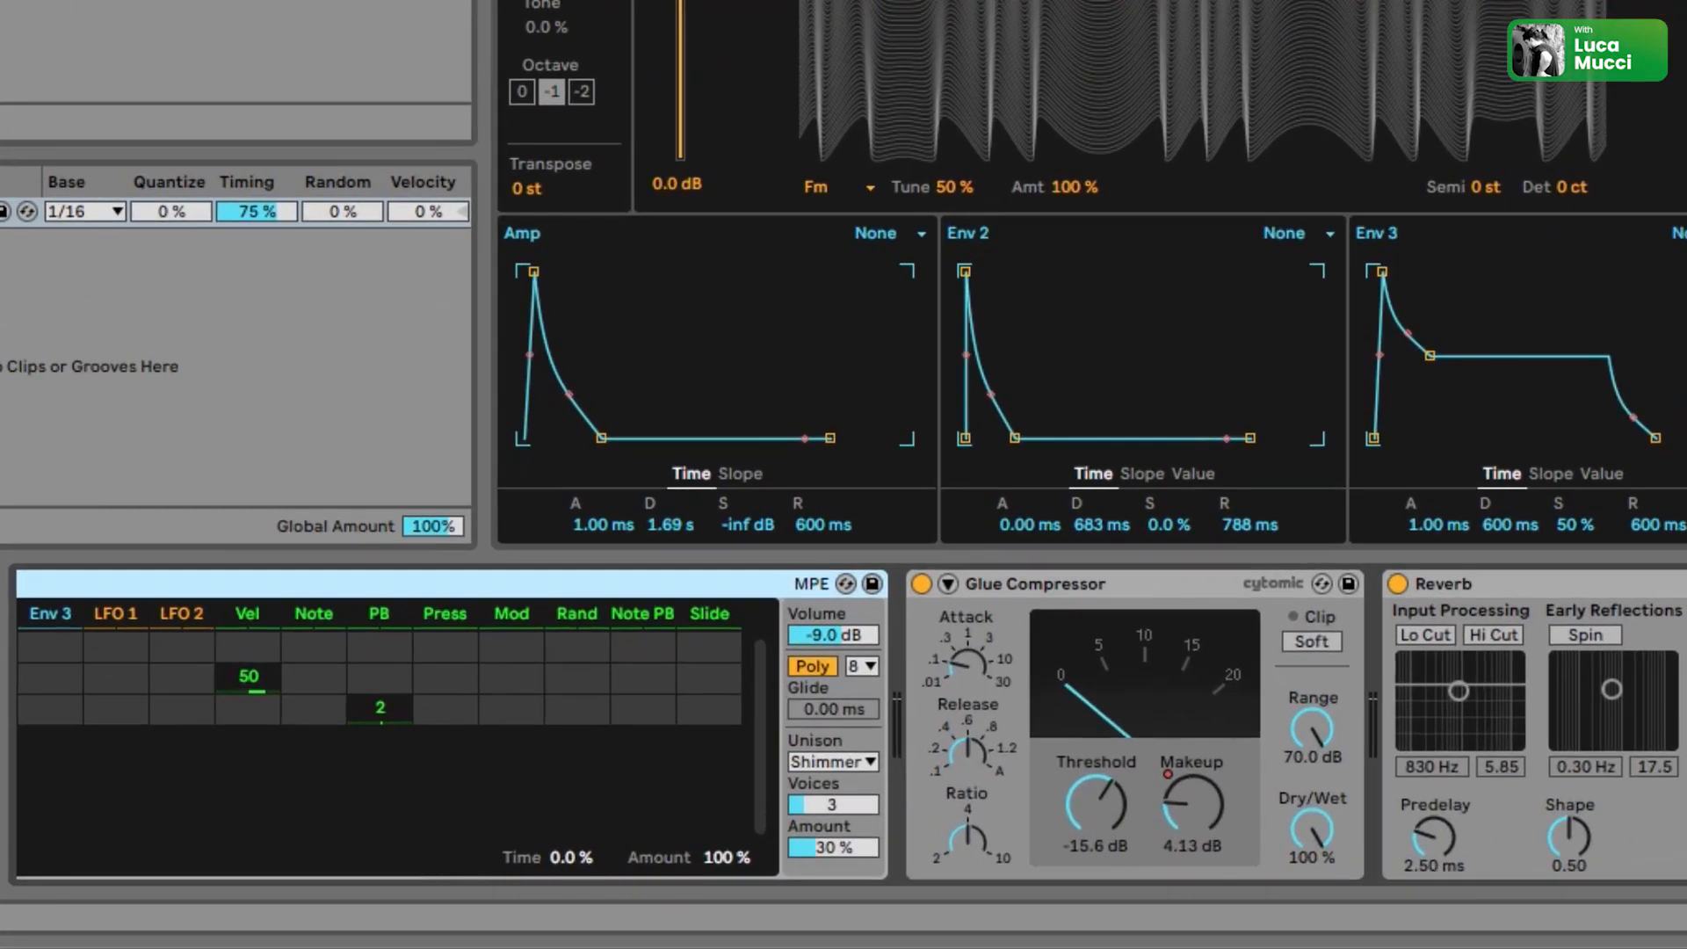
scroll(1168, 852, left, 5)
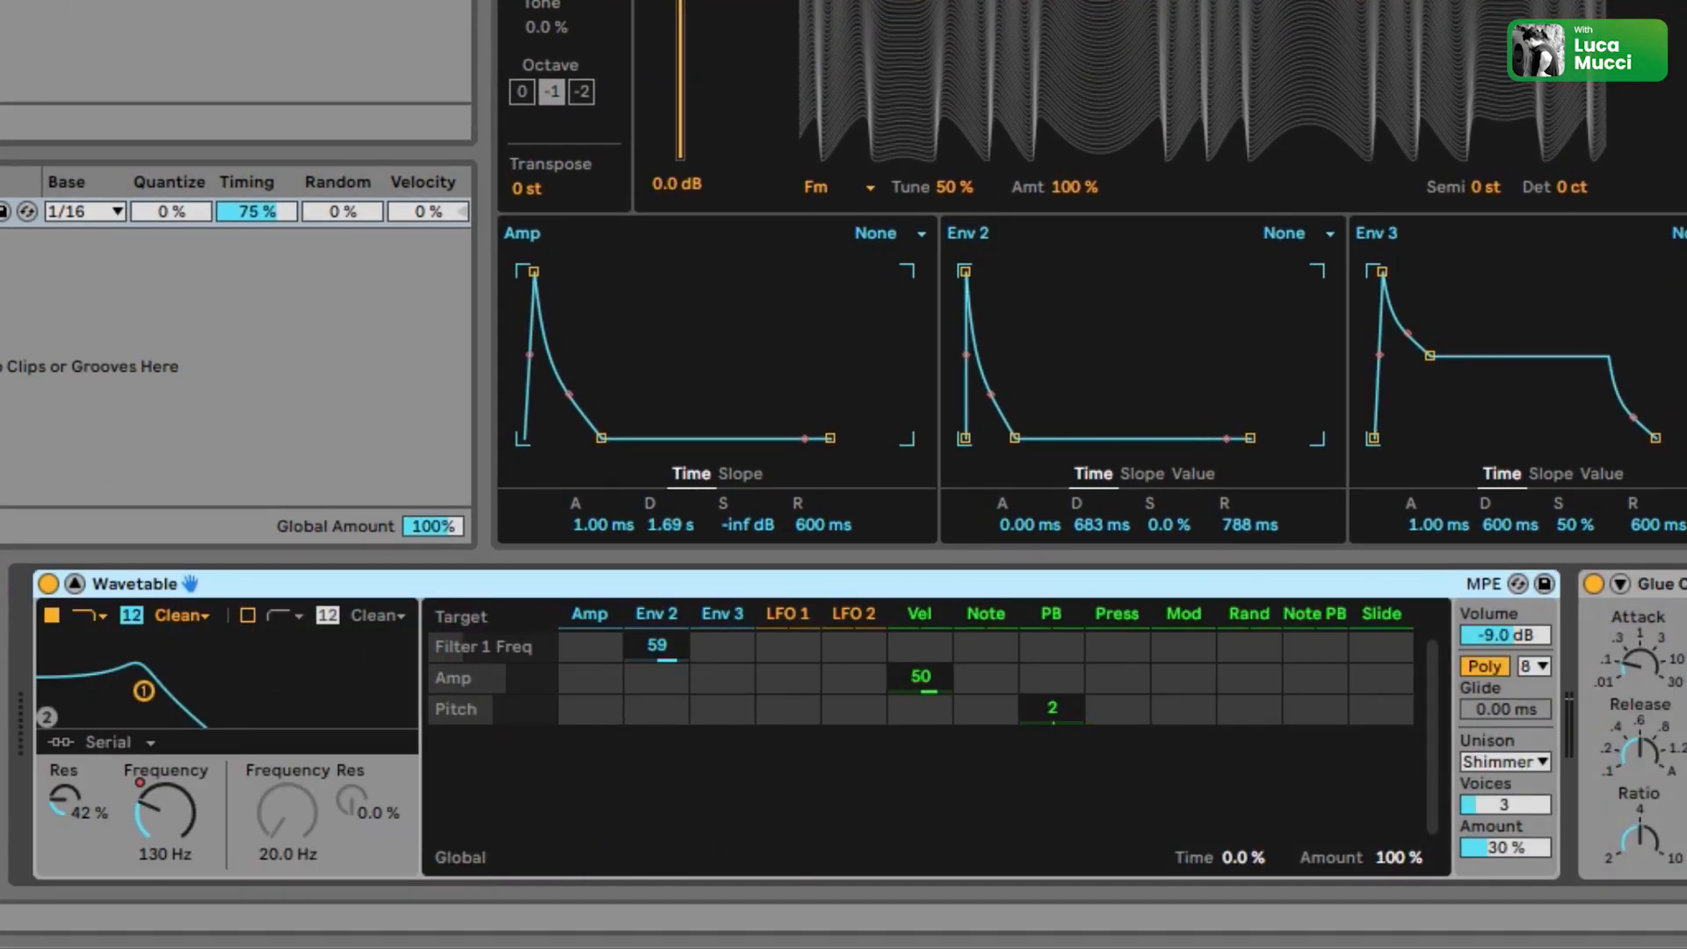
Examine the Min 9th chord, Wavetable, Reverb and Delay devices on the PARALLEL CHORDS track
click(153, 737)
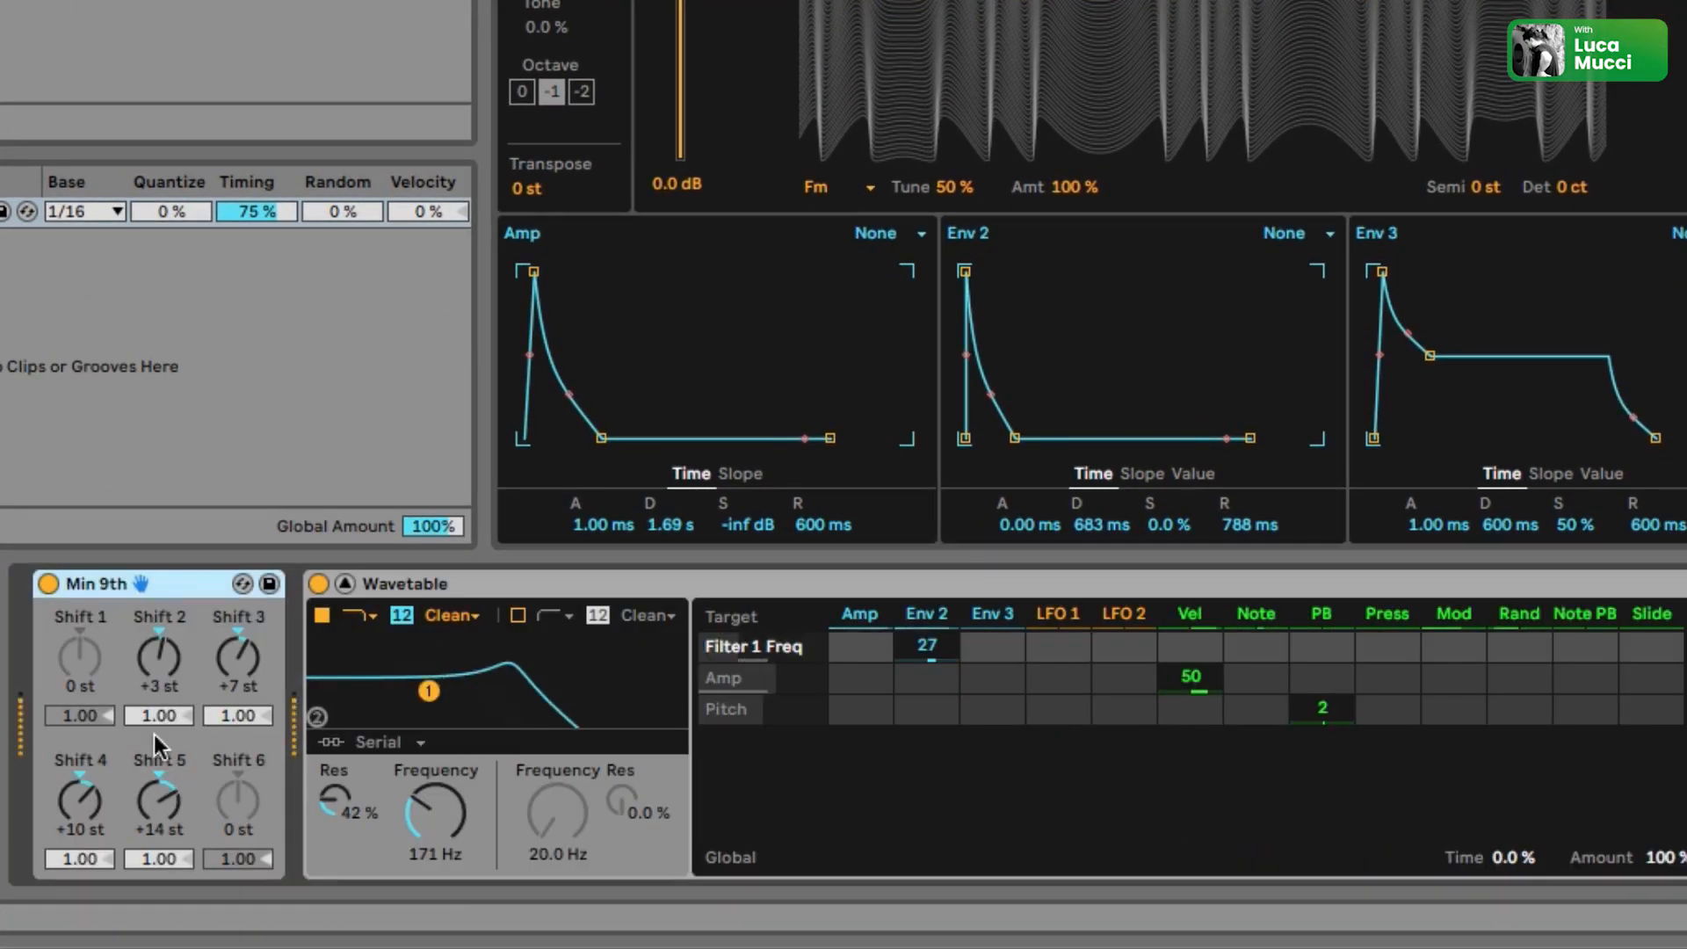
click(413, 583)
click(168, 587)
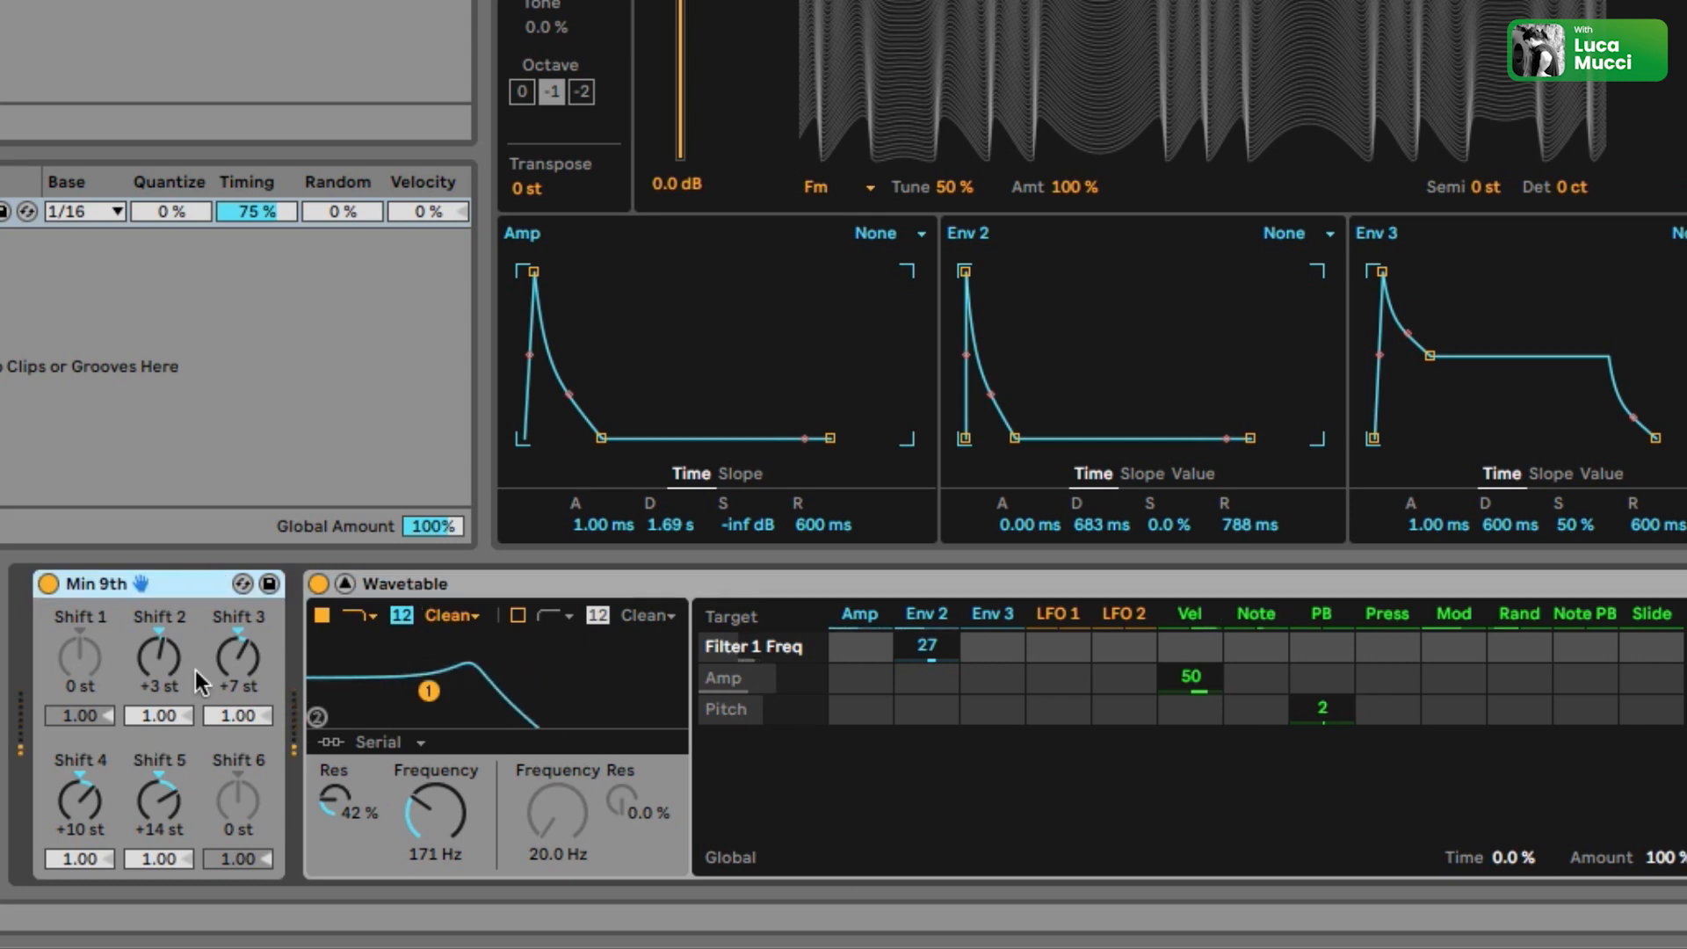
click(414, 583)
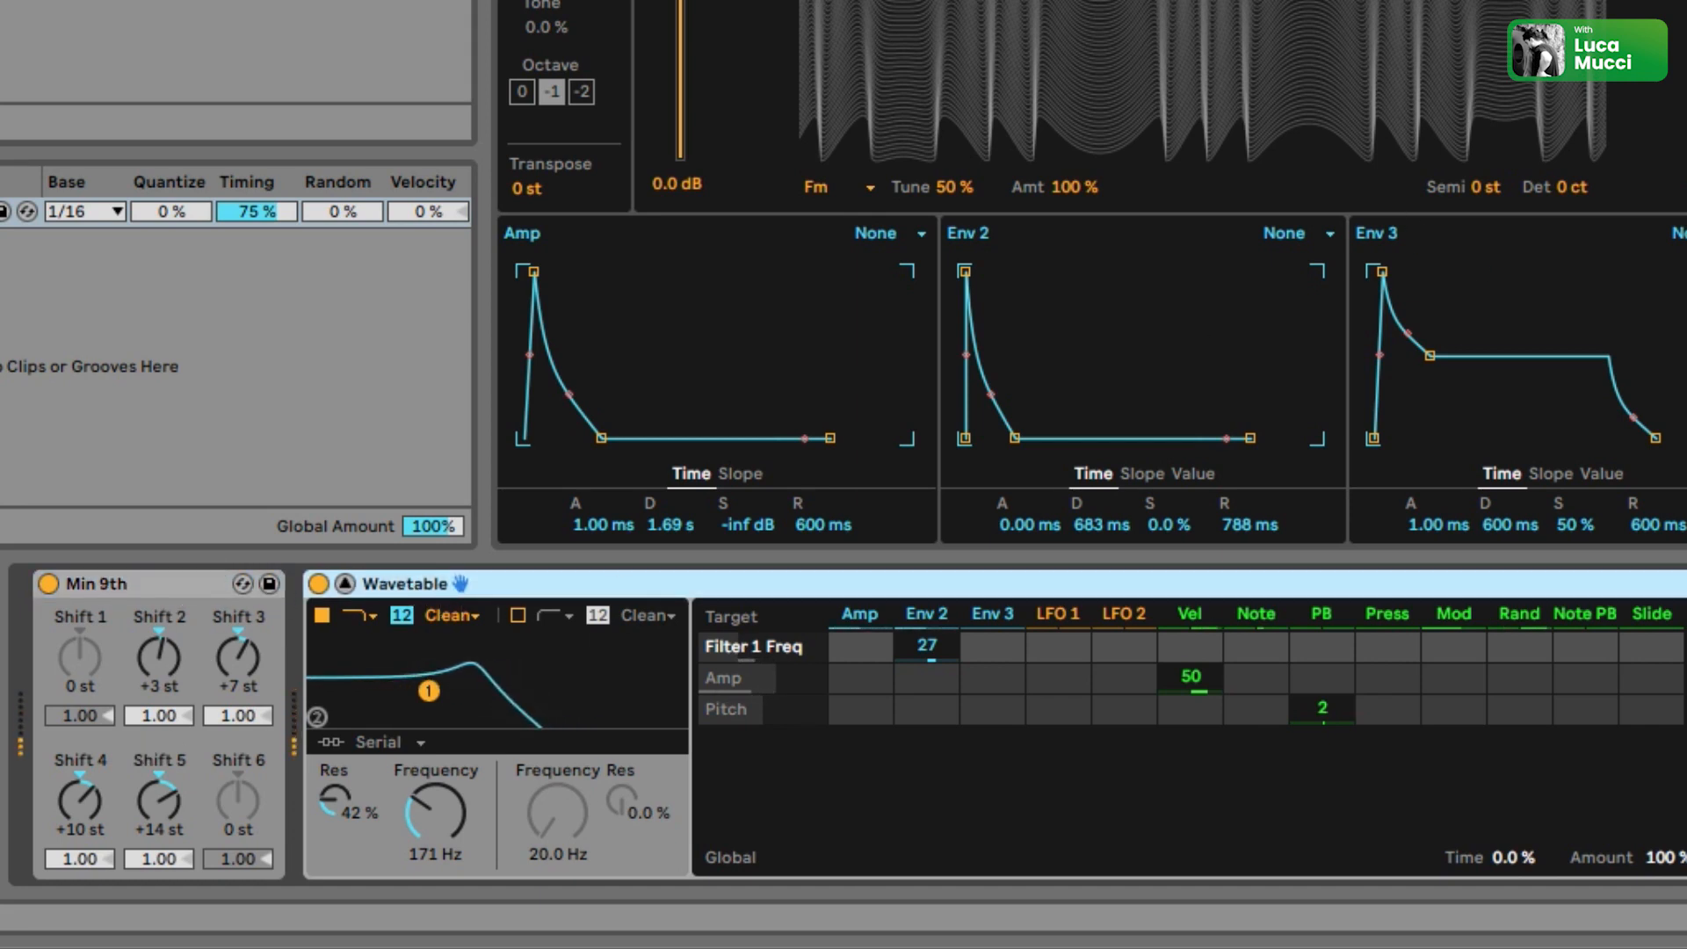
click(1493, 583)
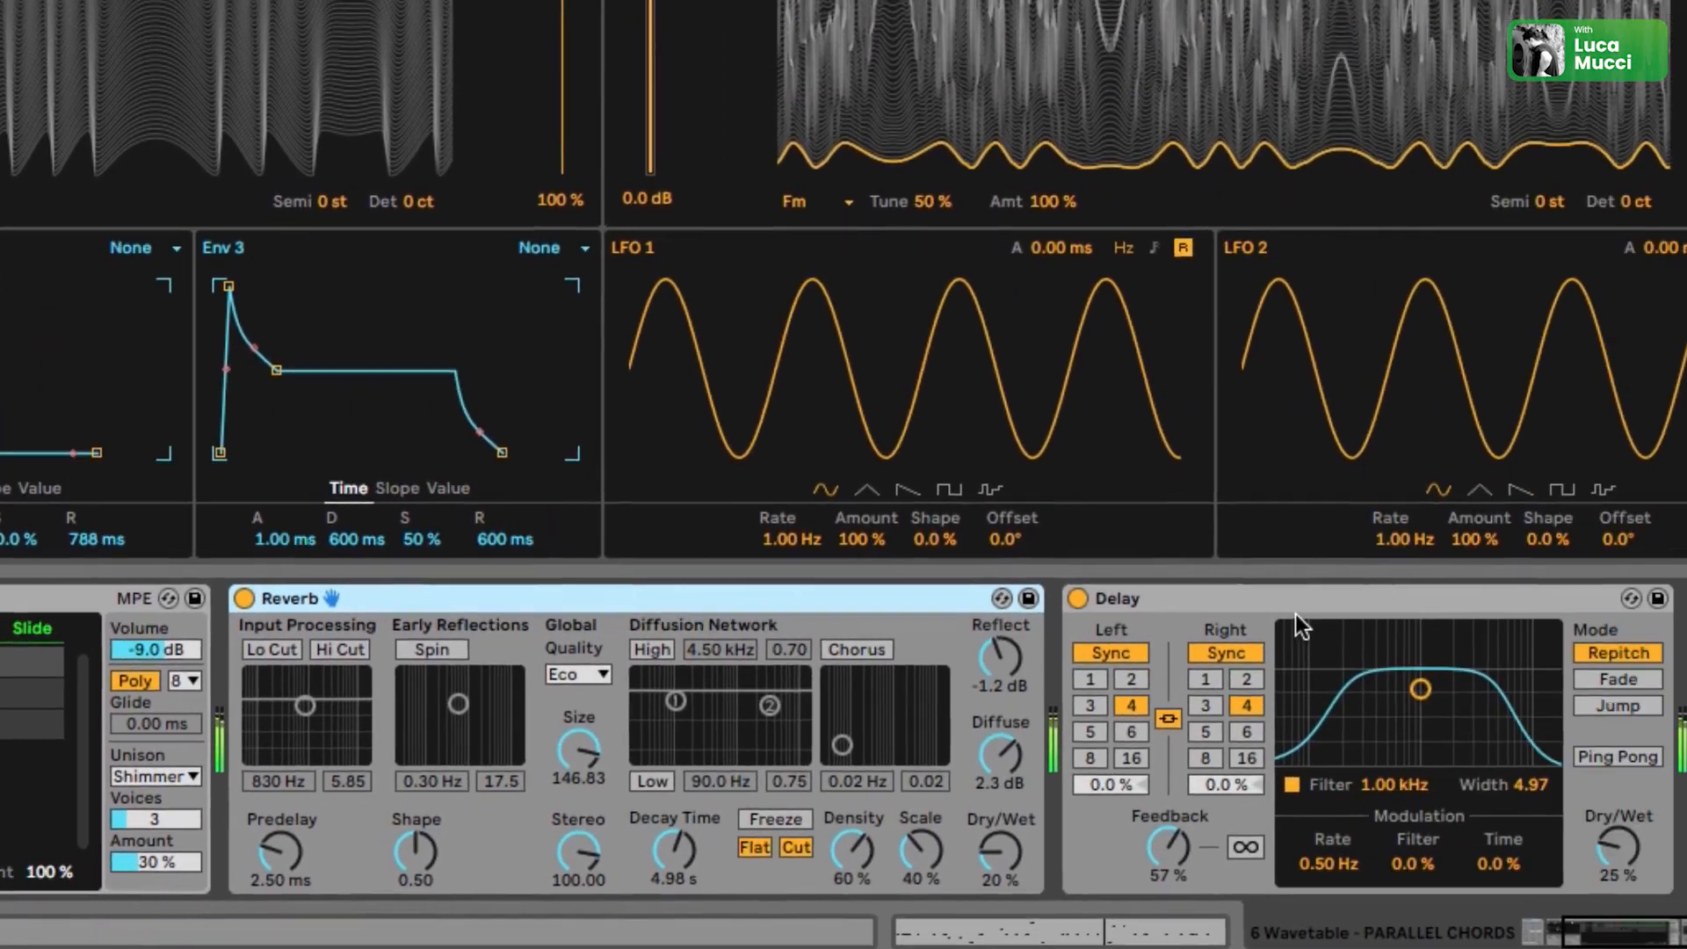
click(1225, 599)
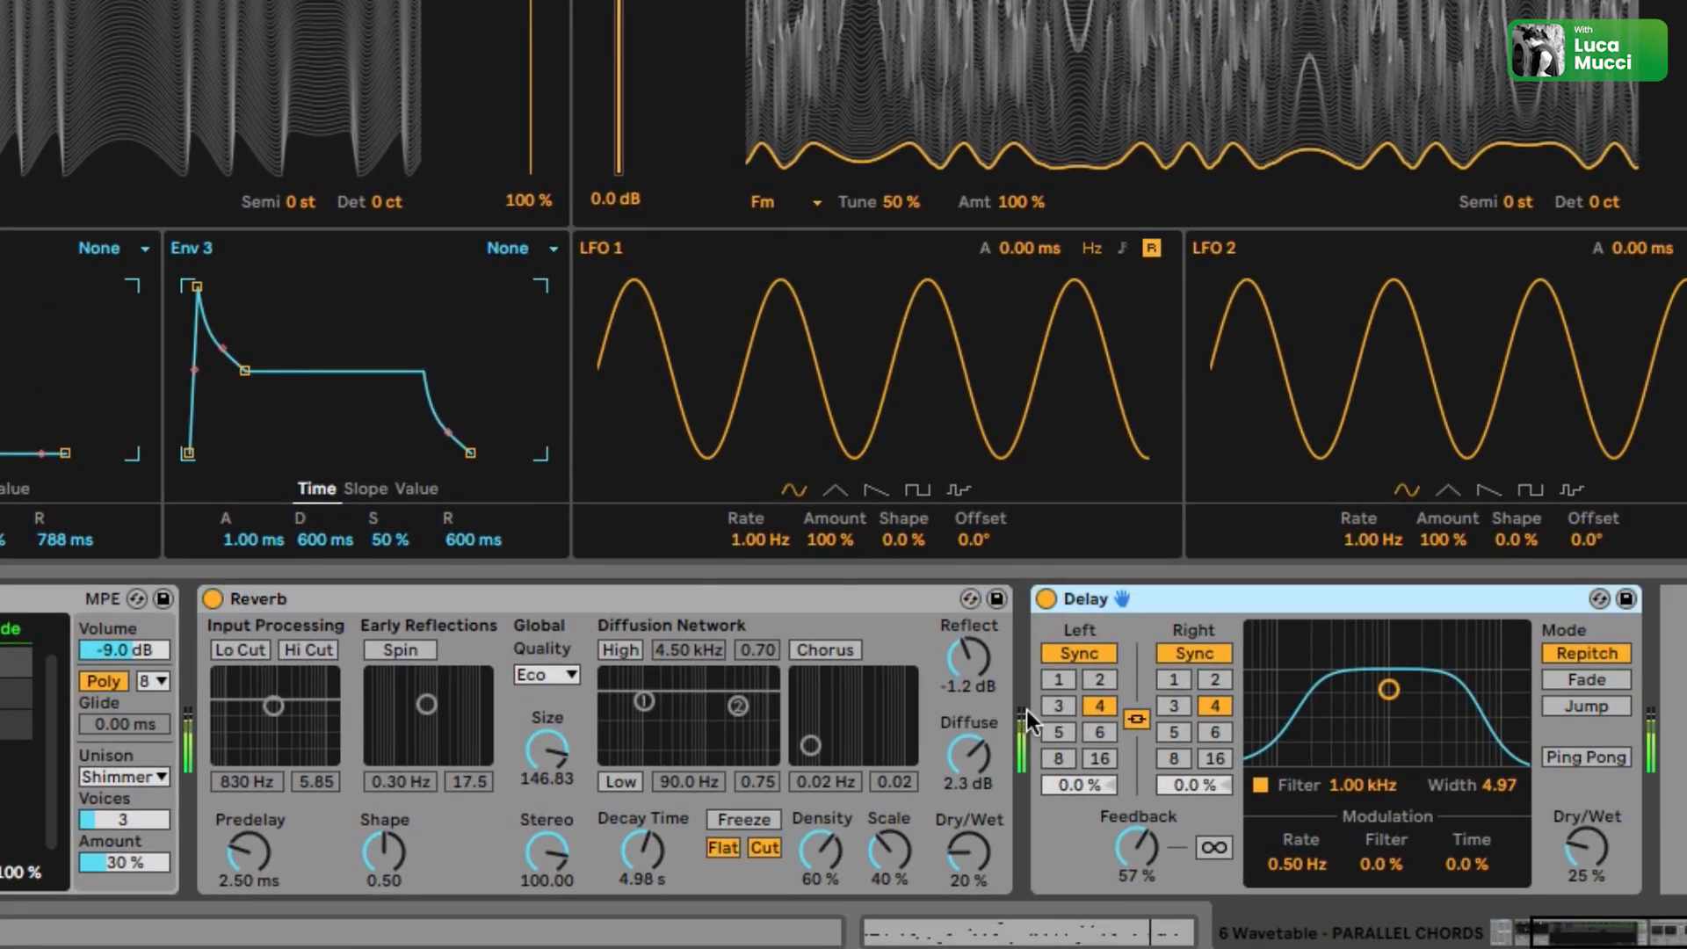
Review the PAD clip's held notes once more and stop playback
scroll(1026, 710, up, 5)
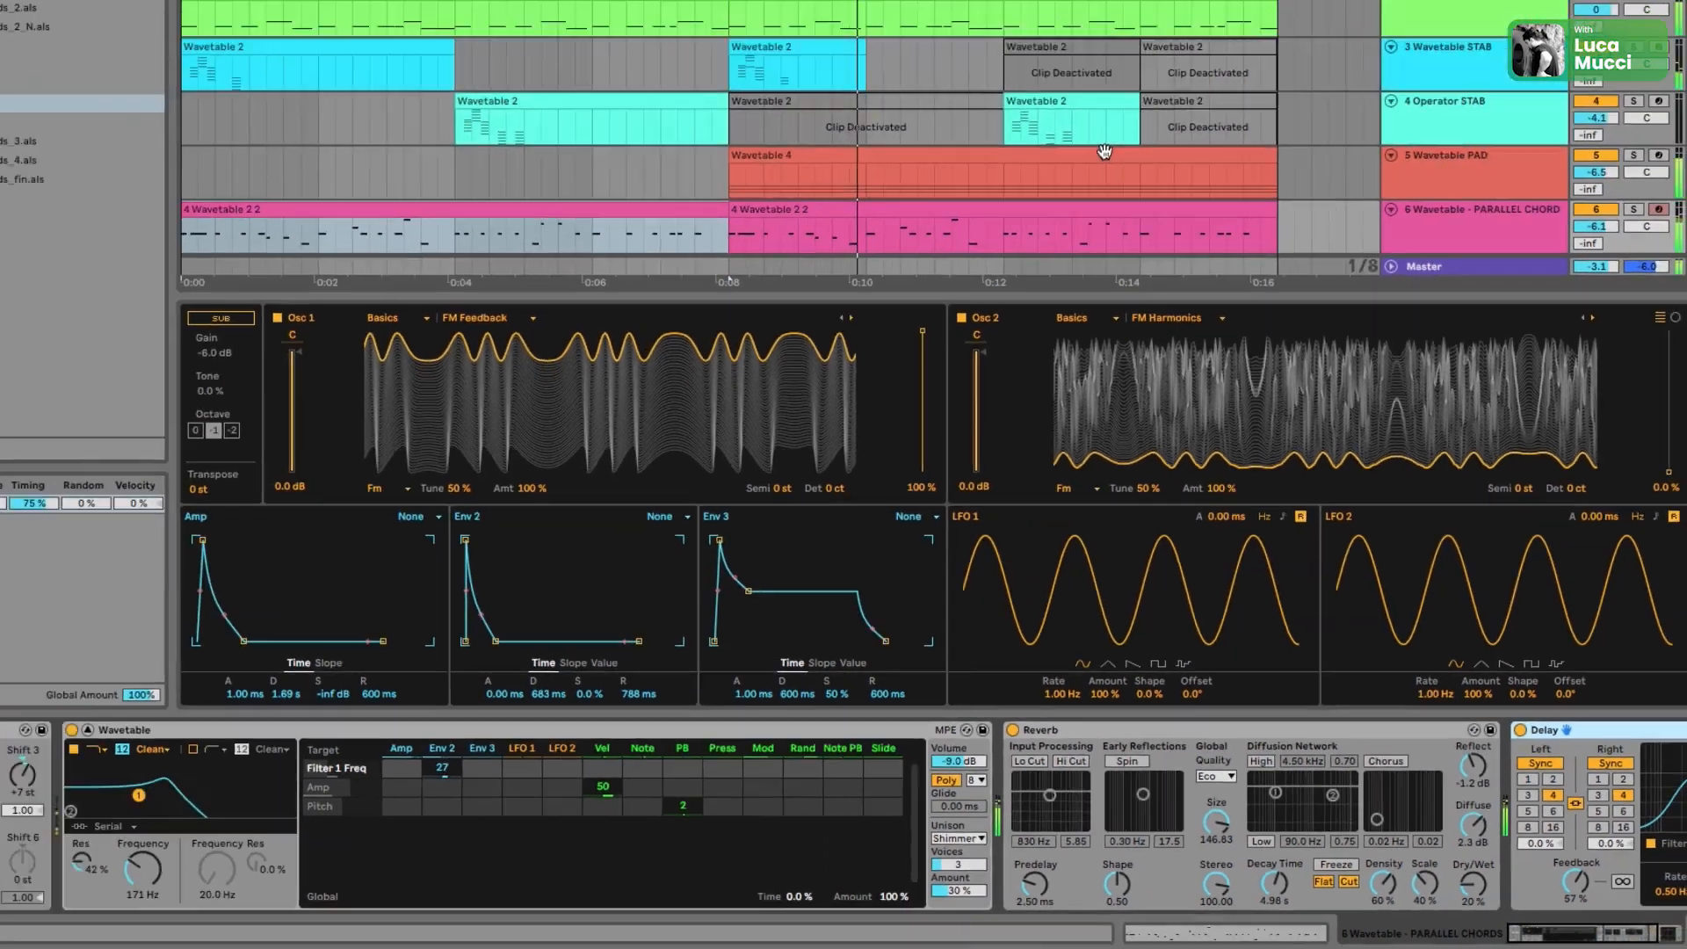
double_click(1180, 316)
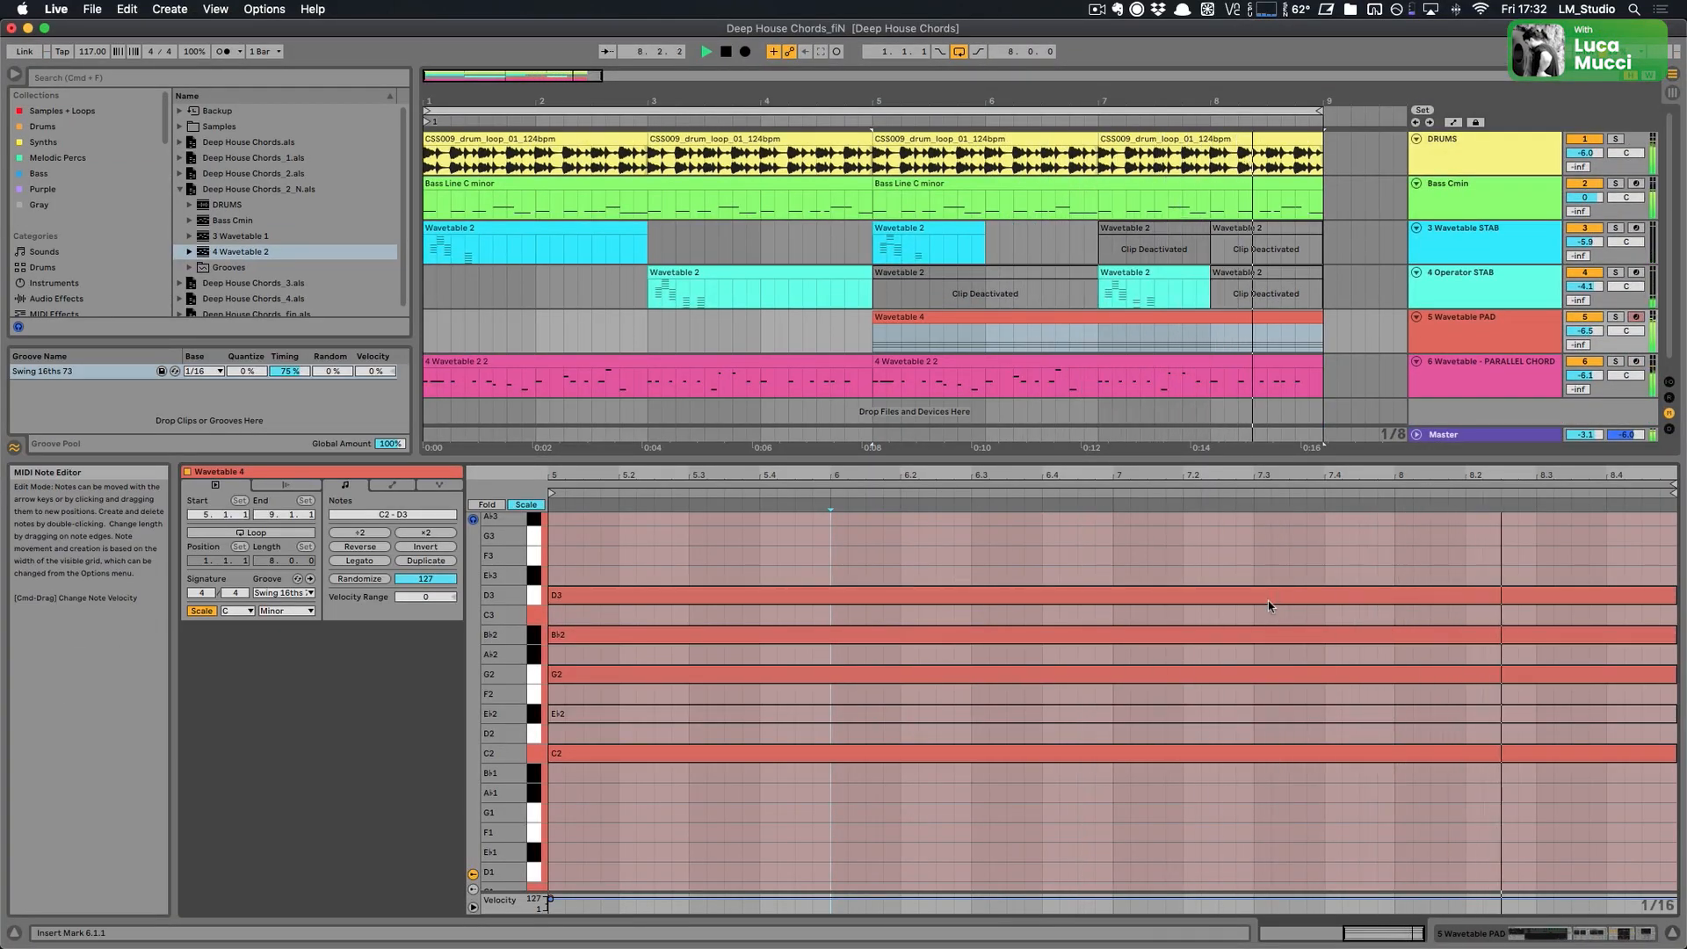
key(space)
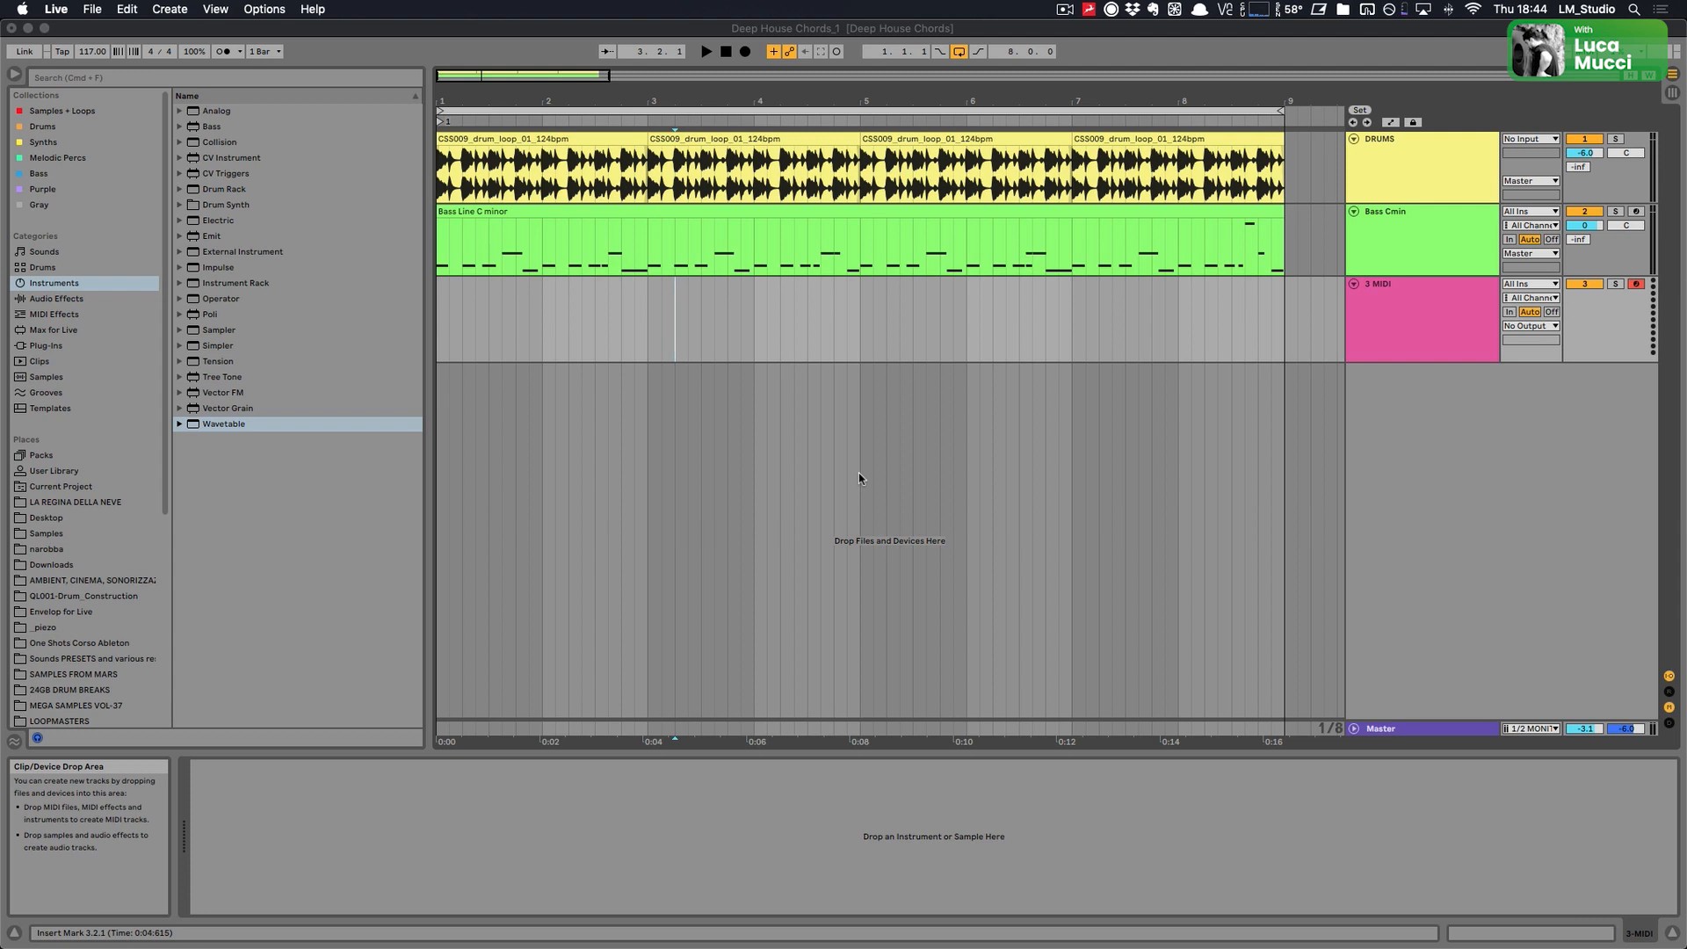
Load the Wavetable instrument onto the empty MIDI track below Bass Cmin
click(1437, 306)
click(1420, 298)
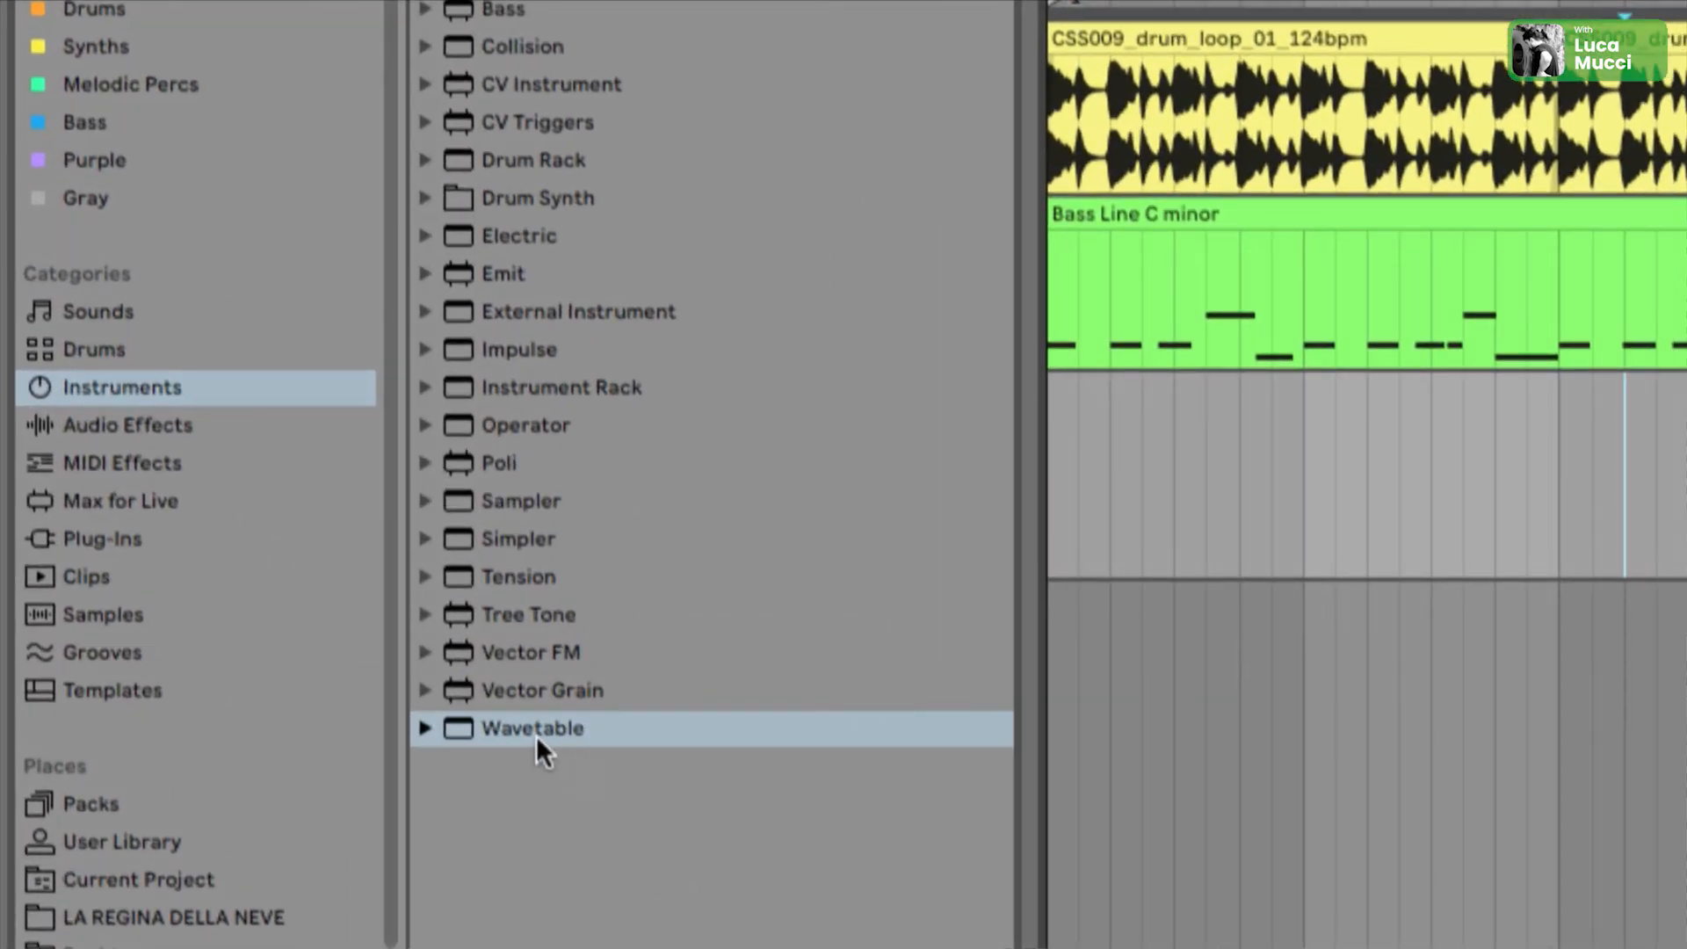
drag(537, 739, 533, 738)
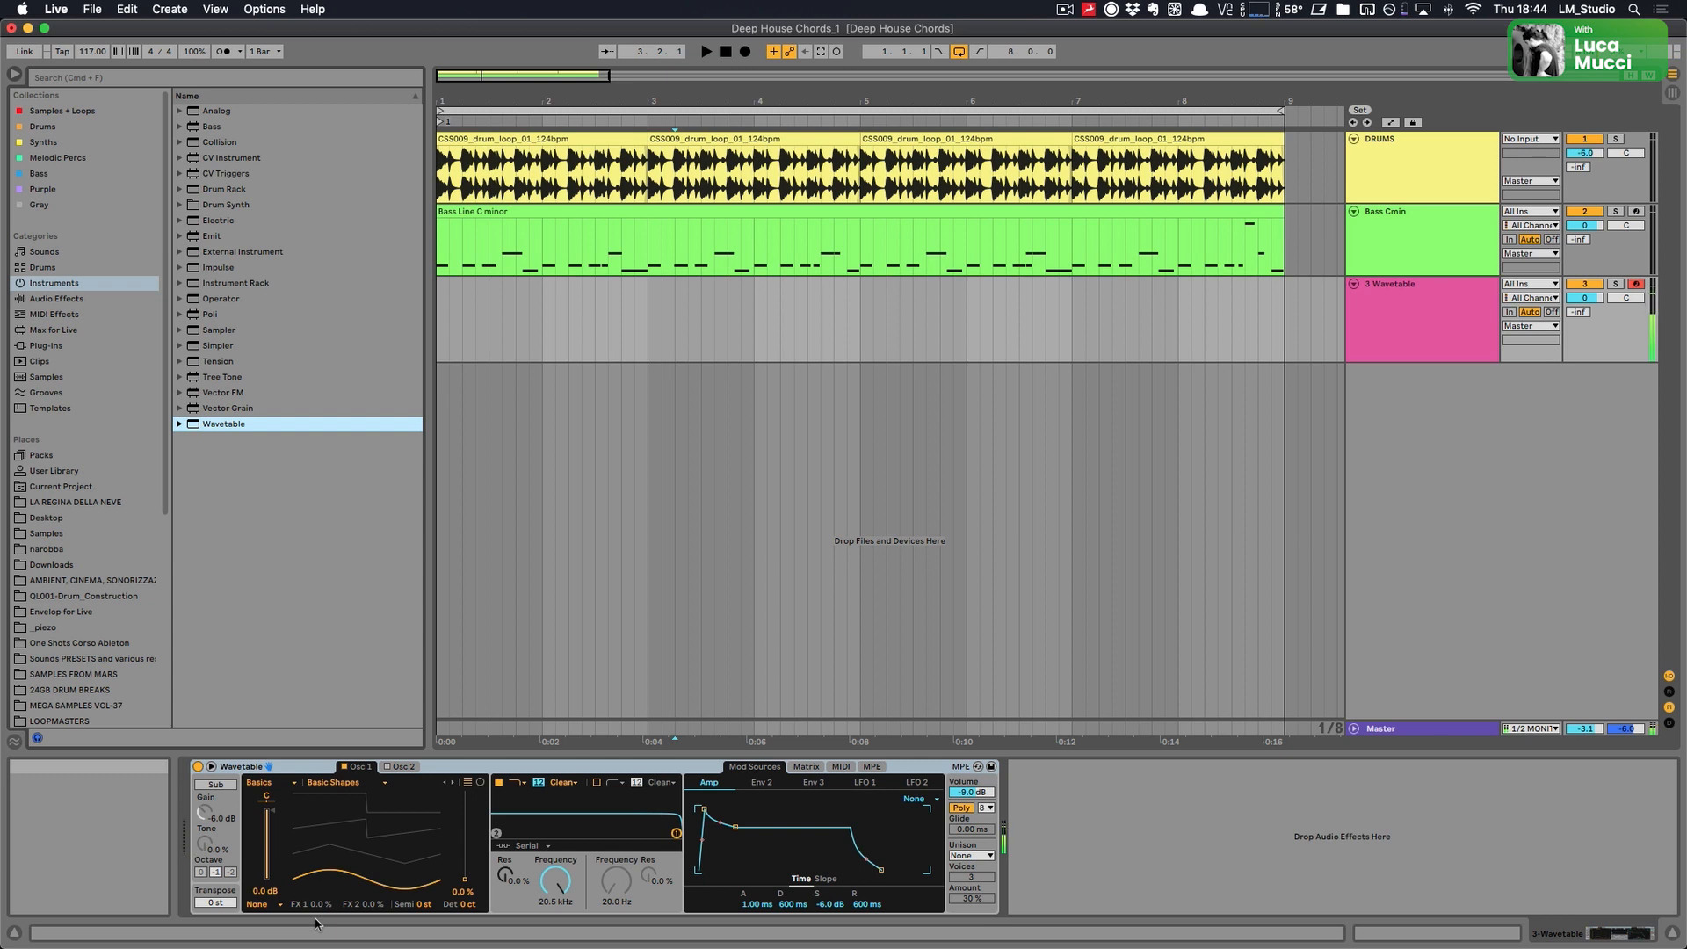
Create an empty two-bar MIDI clip at bar 1 on the Wavetable track and enlarge its note editor
drag(650, 323, 485, 299)
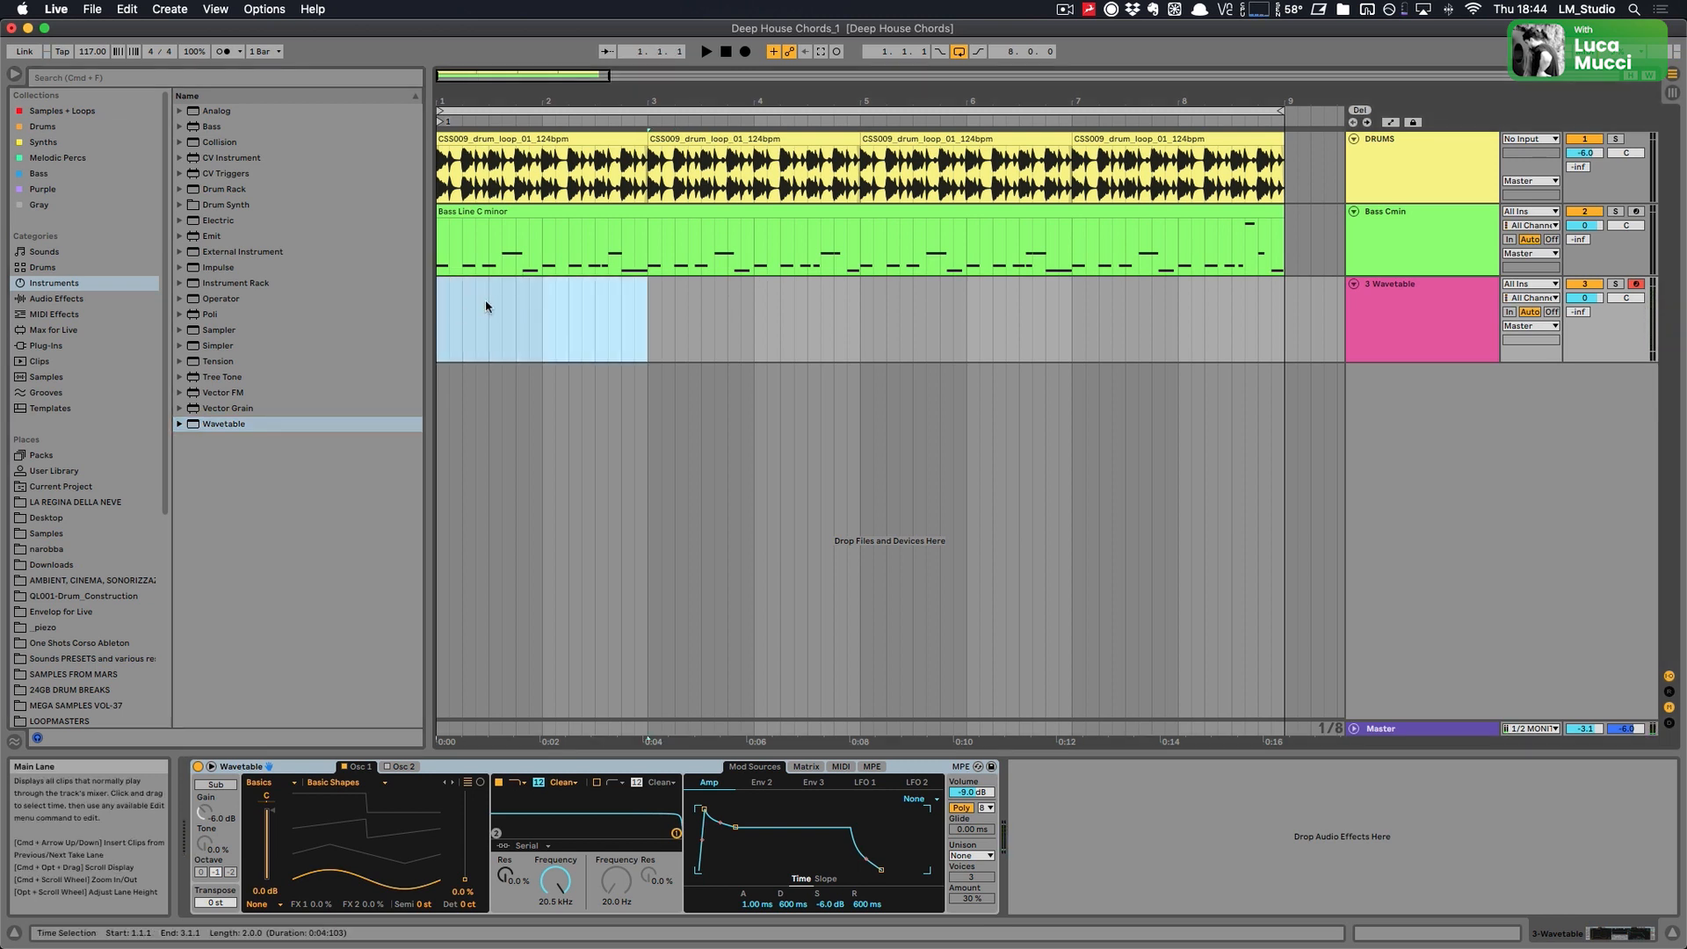
right_click(484, 298)
click(552, 430)
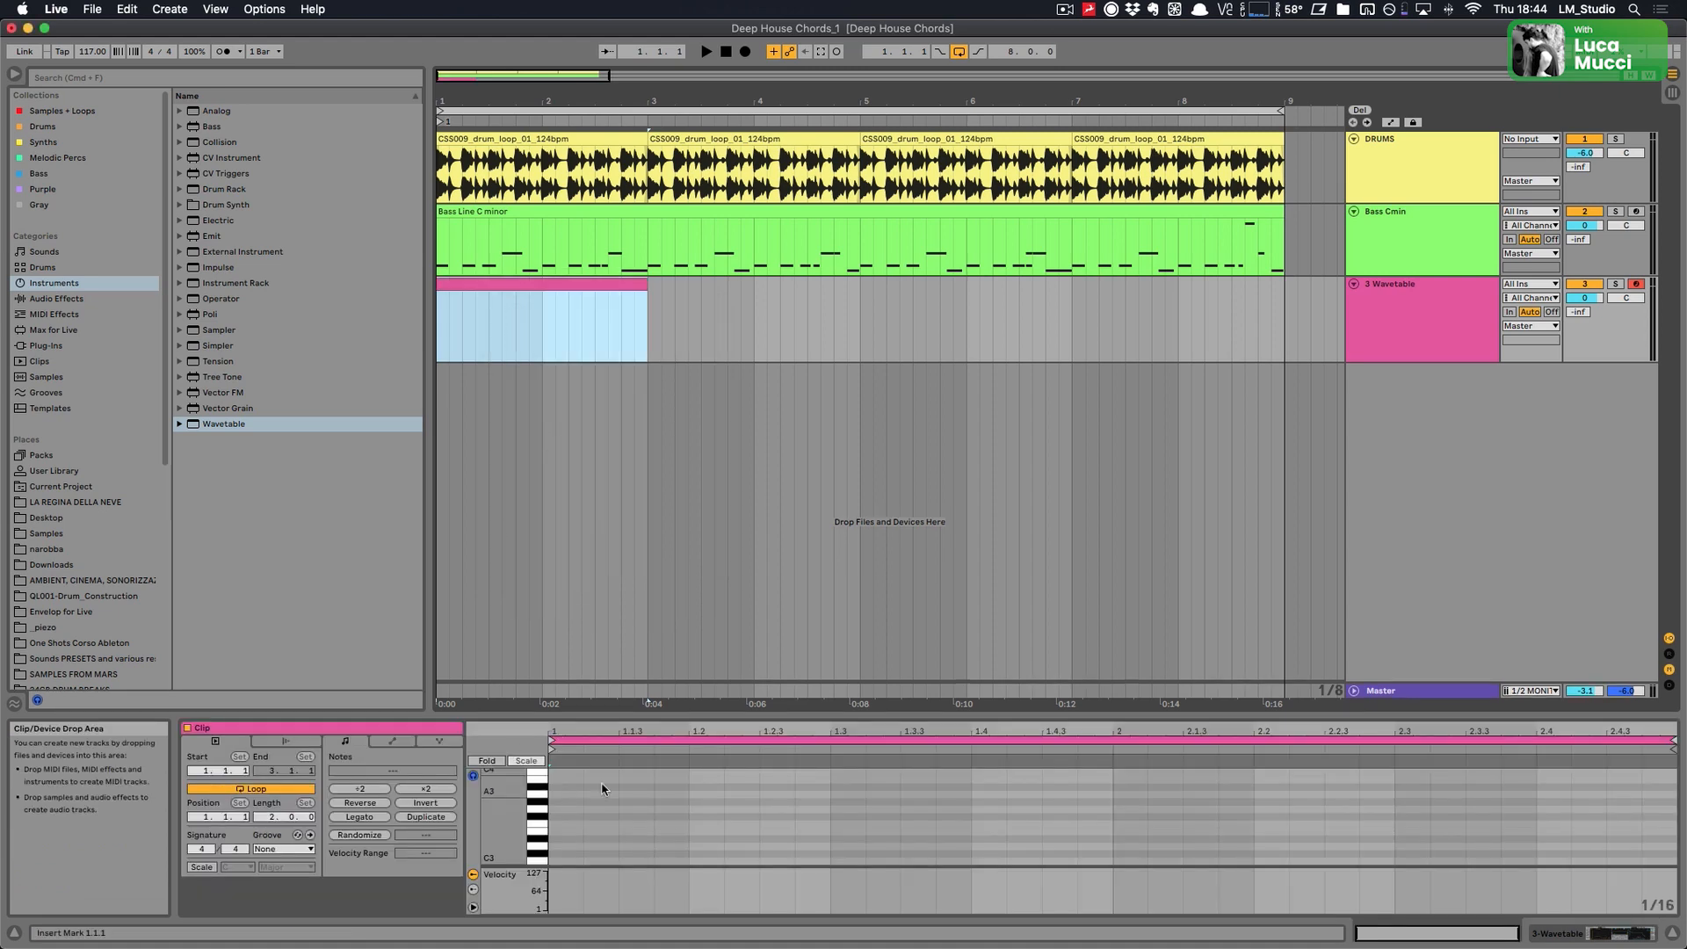
drag(602, 716, 601, 509)
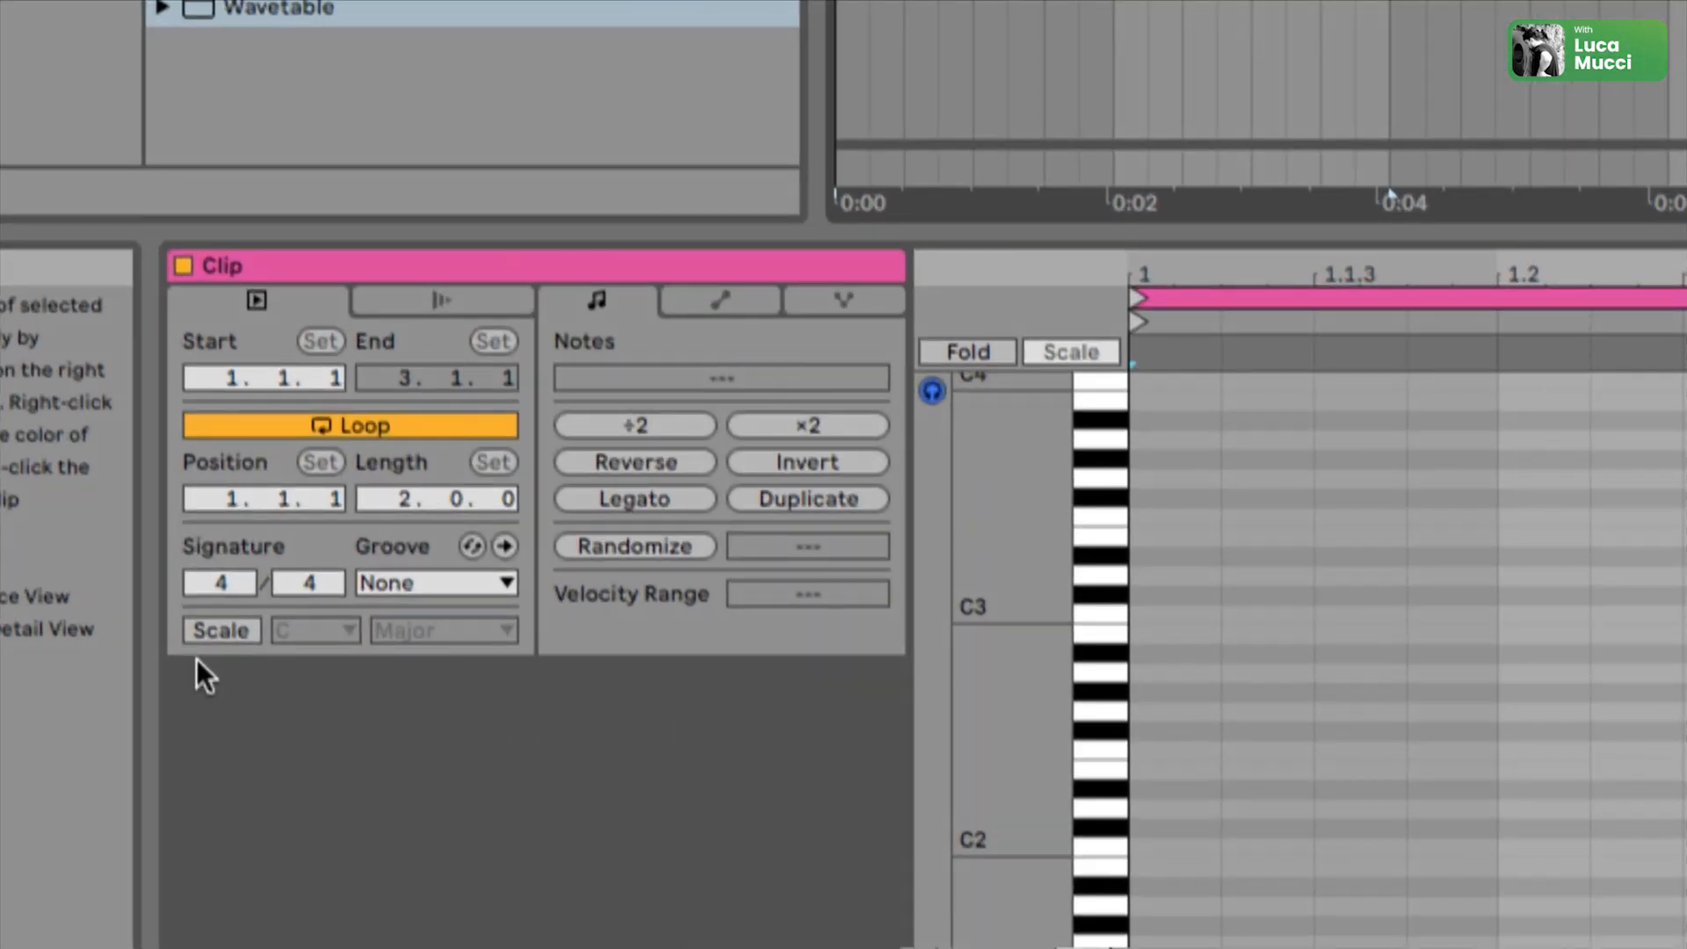
Set the clip's scale to C Minor and show only the scale's notes in the note editor
click(238, 629)
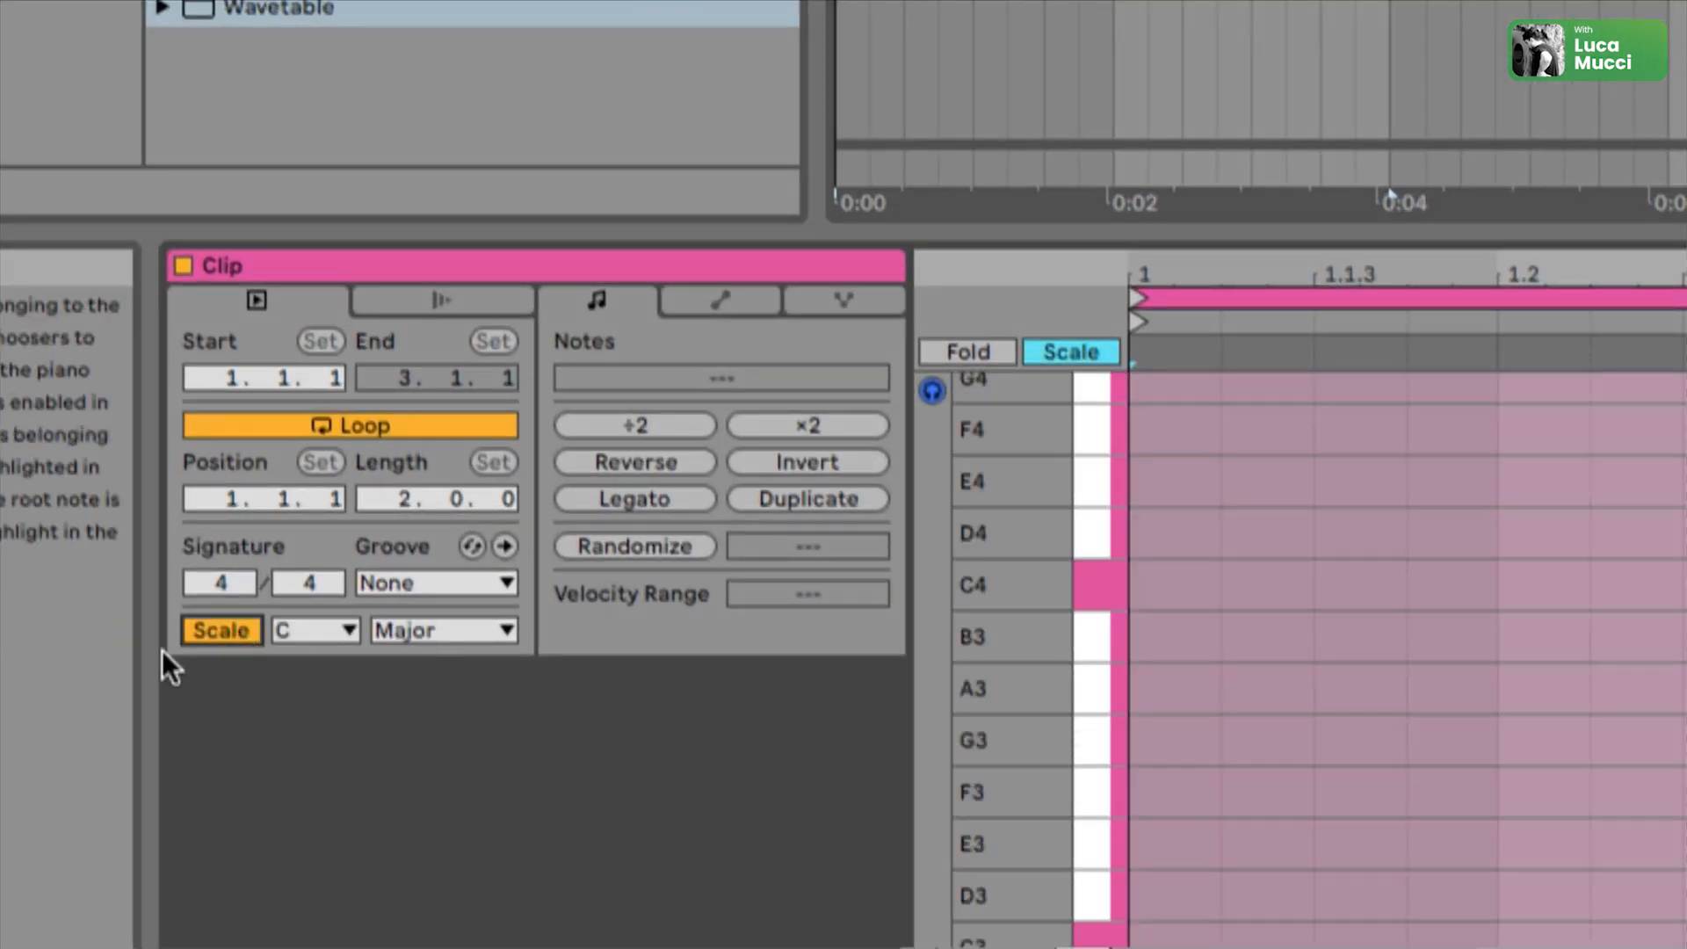
click(408, 630)
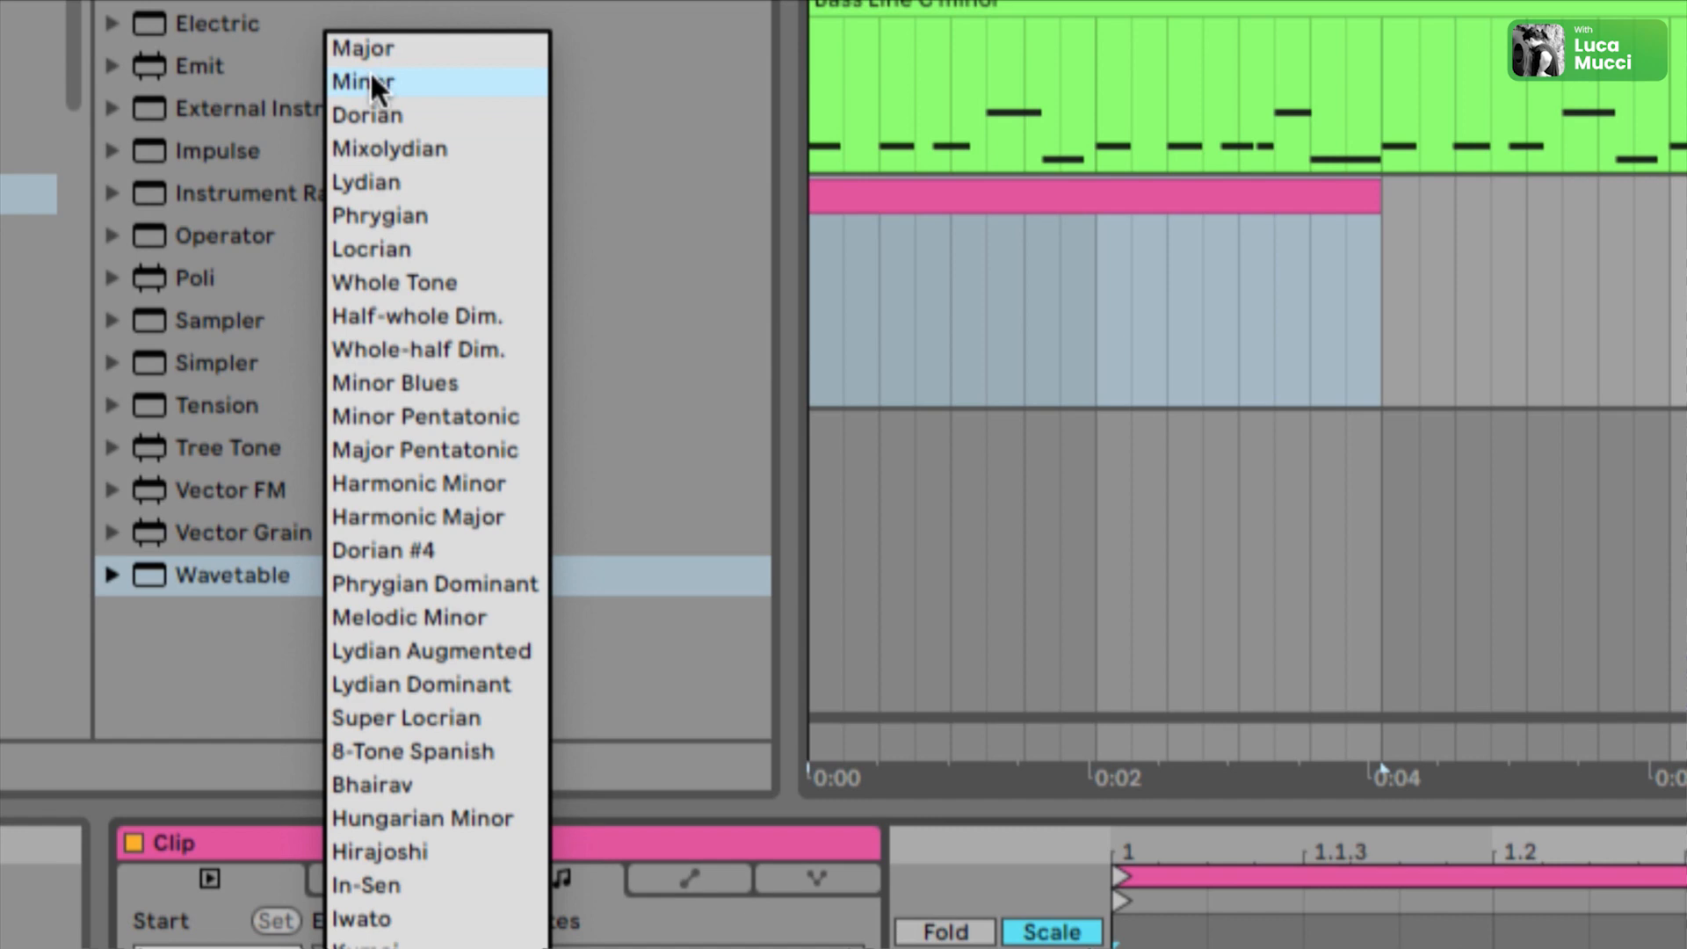
click(370, 81)
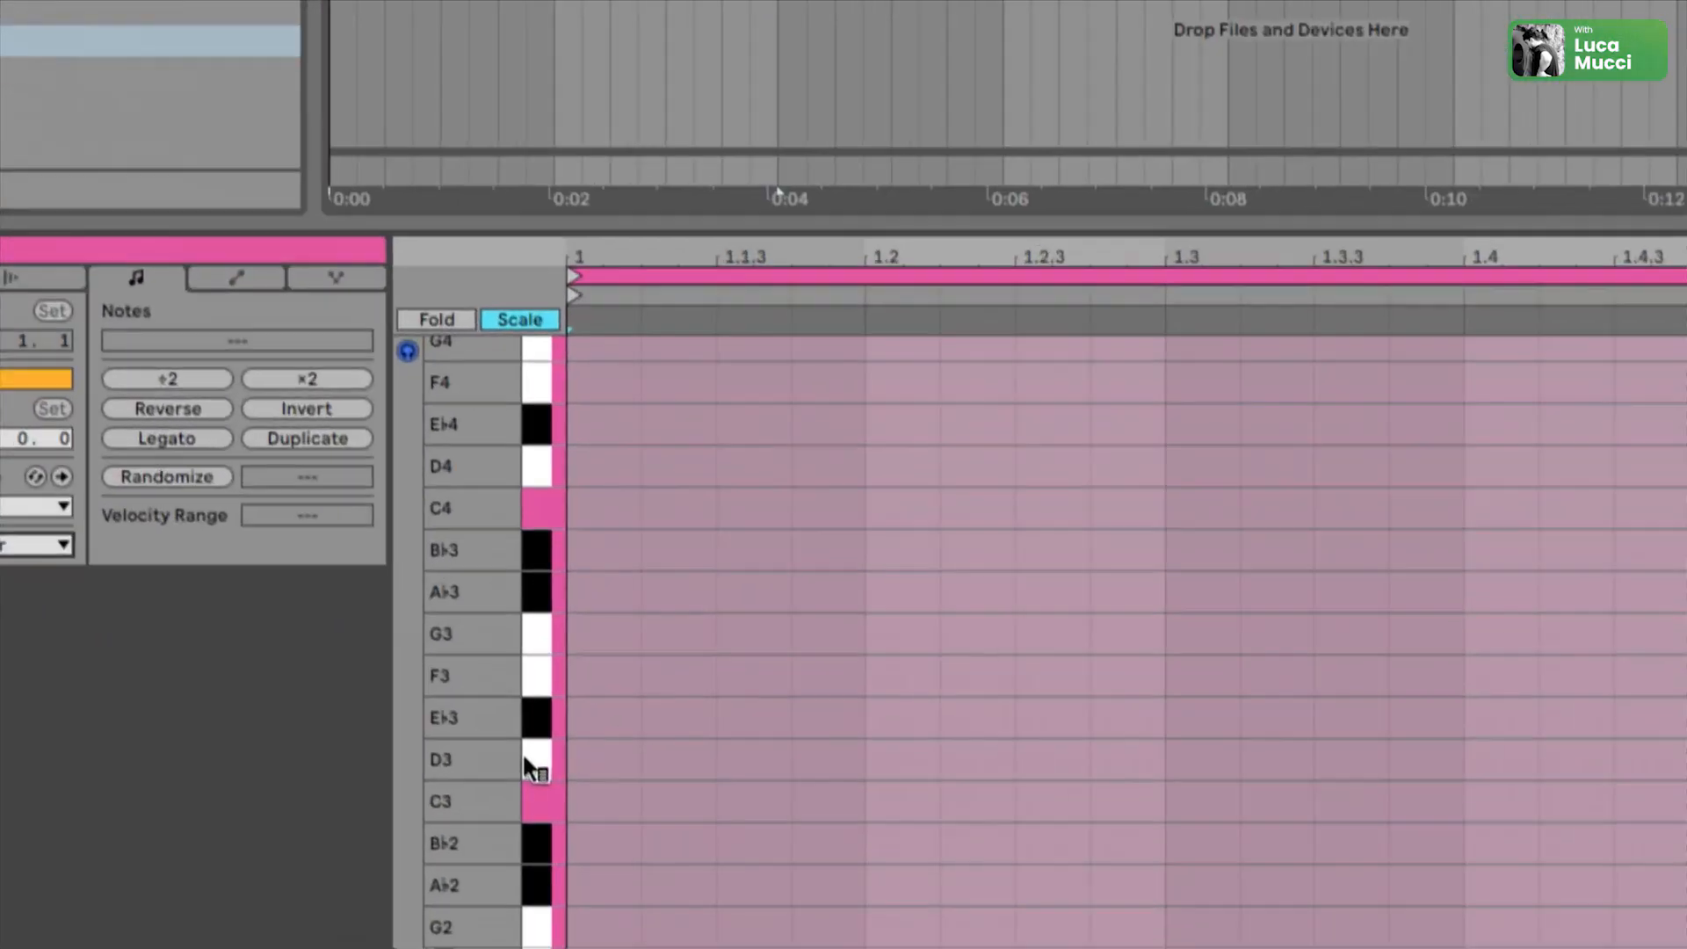
click(515, 320)
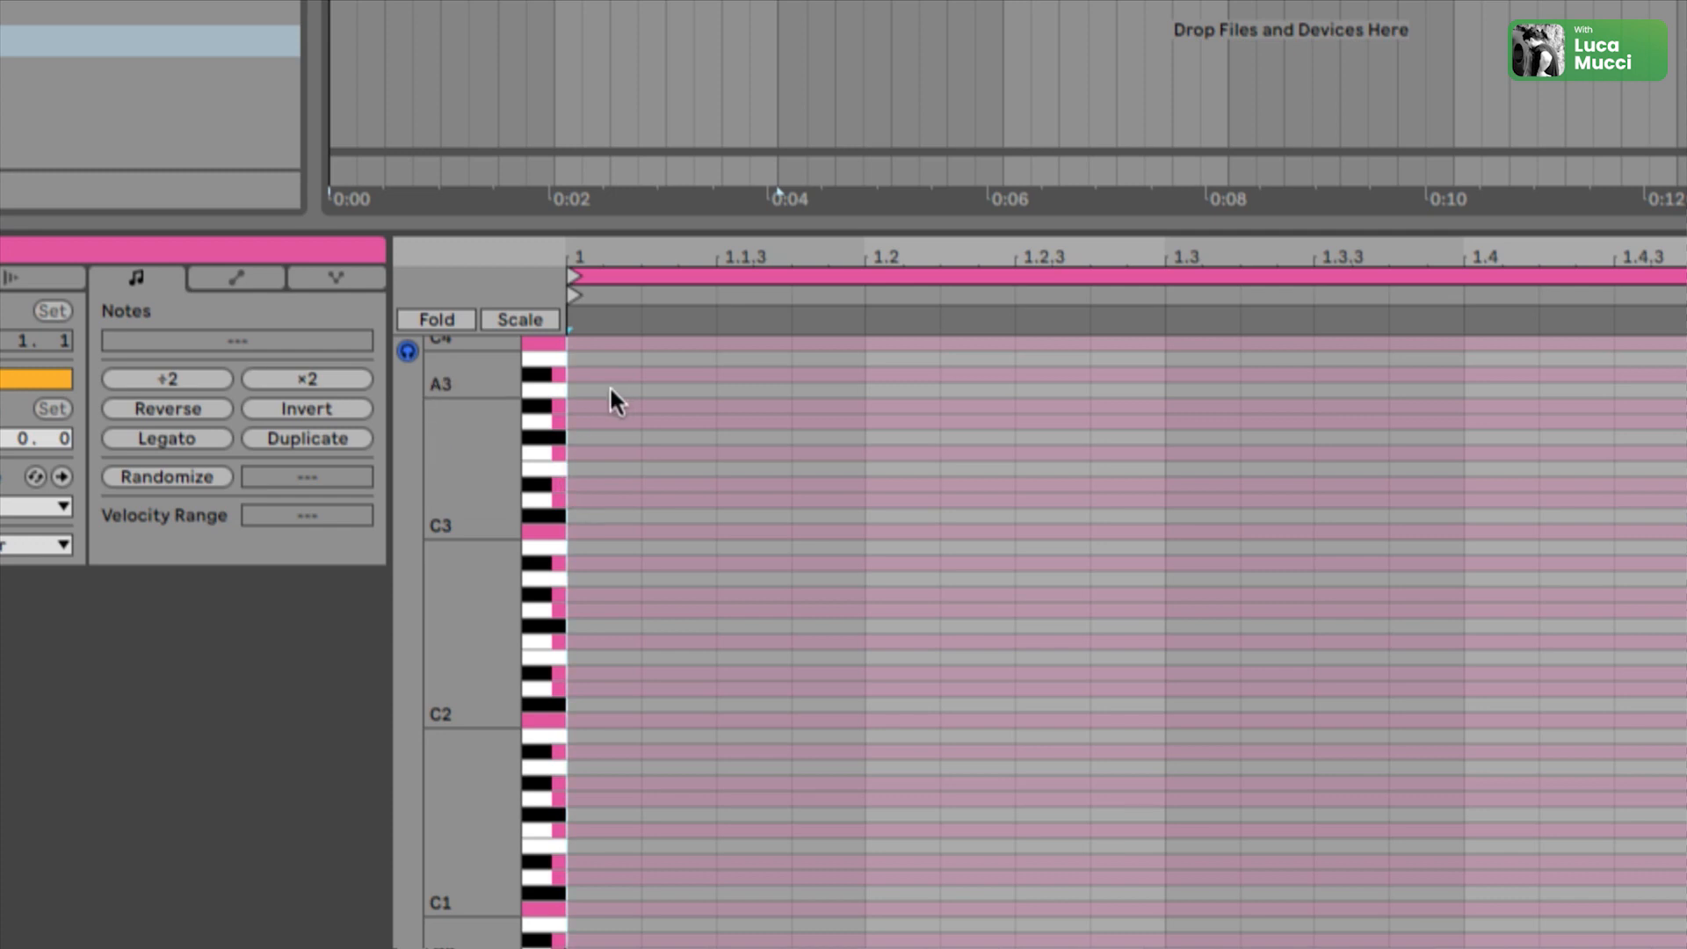
click(518, 320)
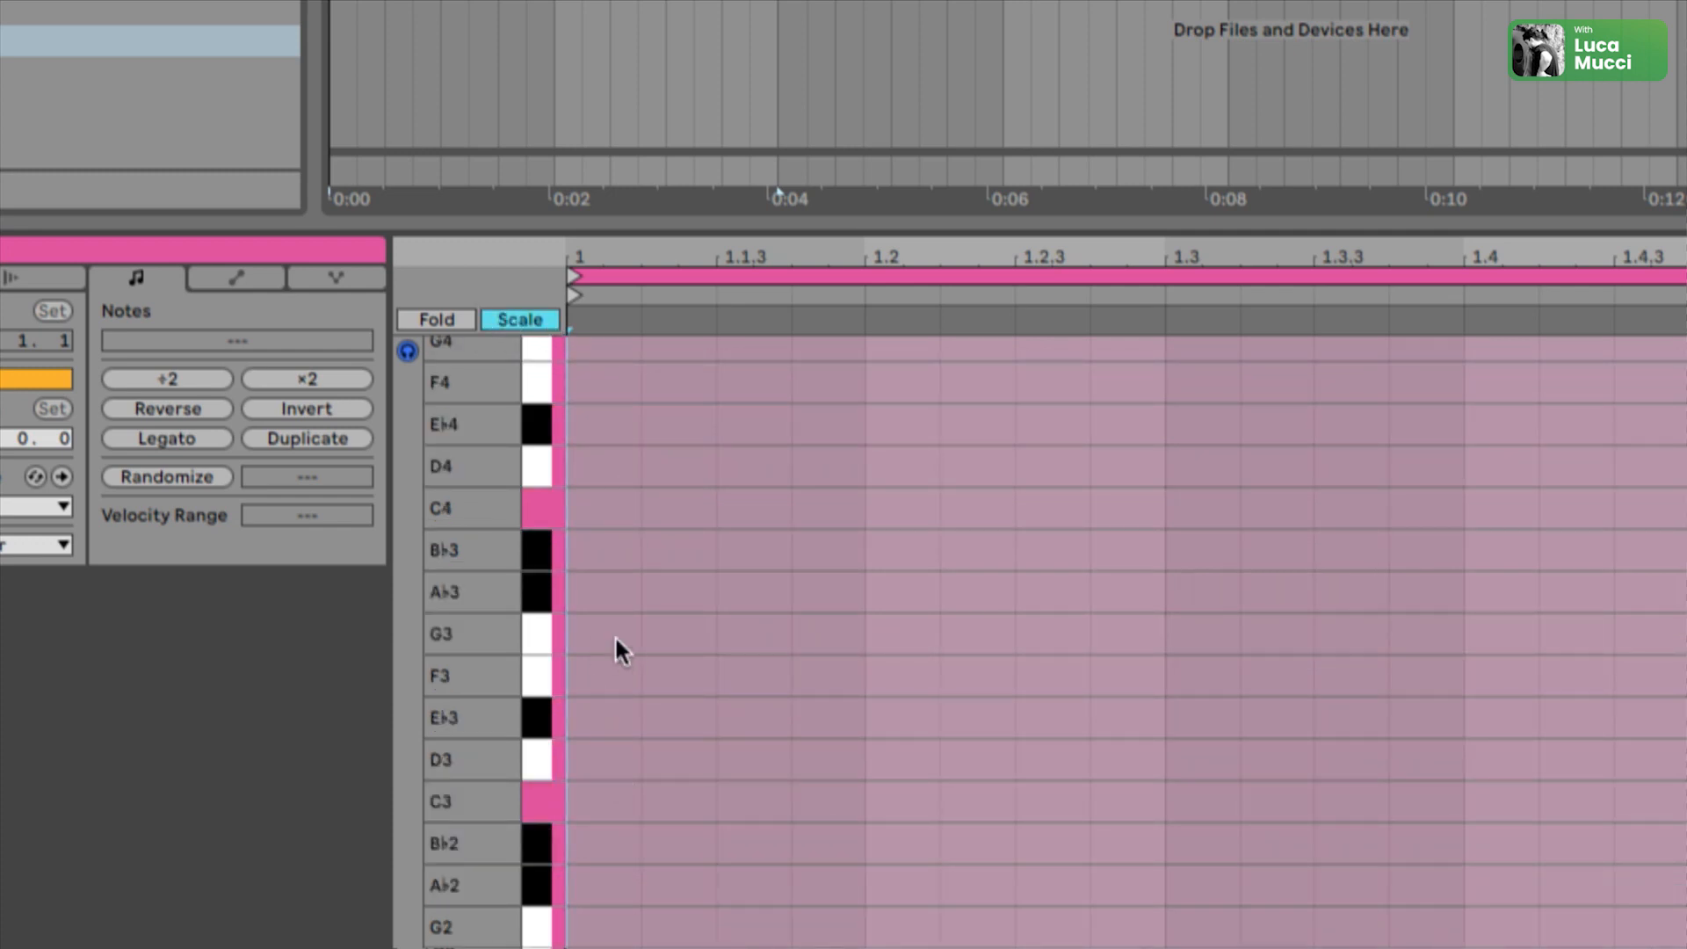
Add sixteenth-note C3 and C4 notes at the start of the clip
scroll(615, 629, up, 5)
scroll(615, 629, down, 5)
scroll(616, 635, down, 2)
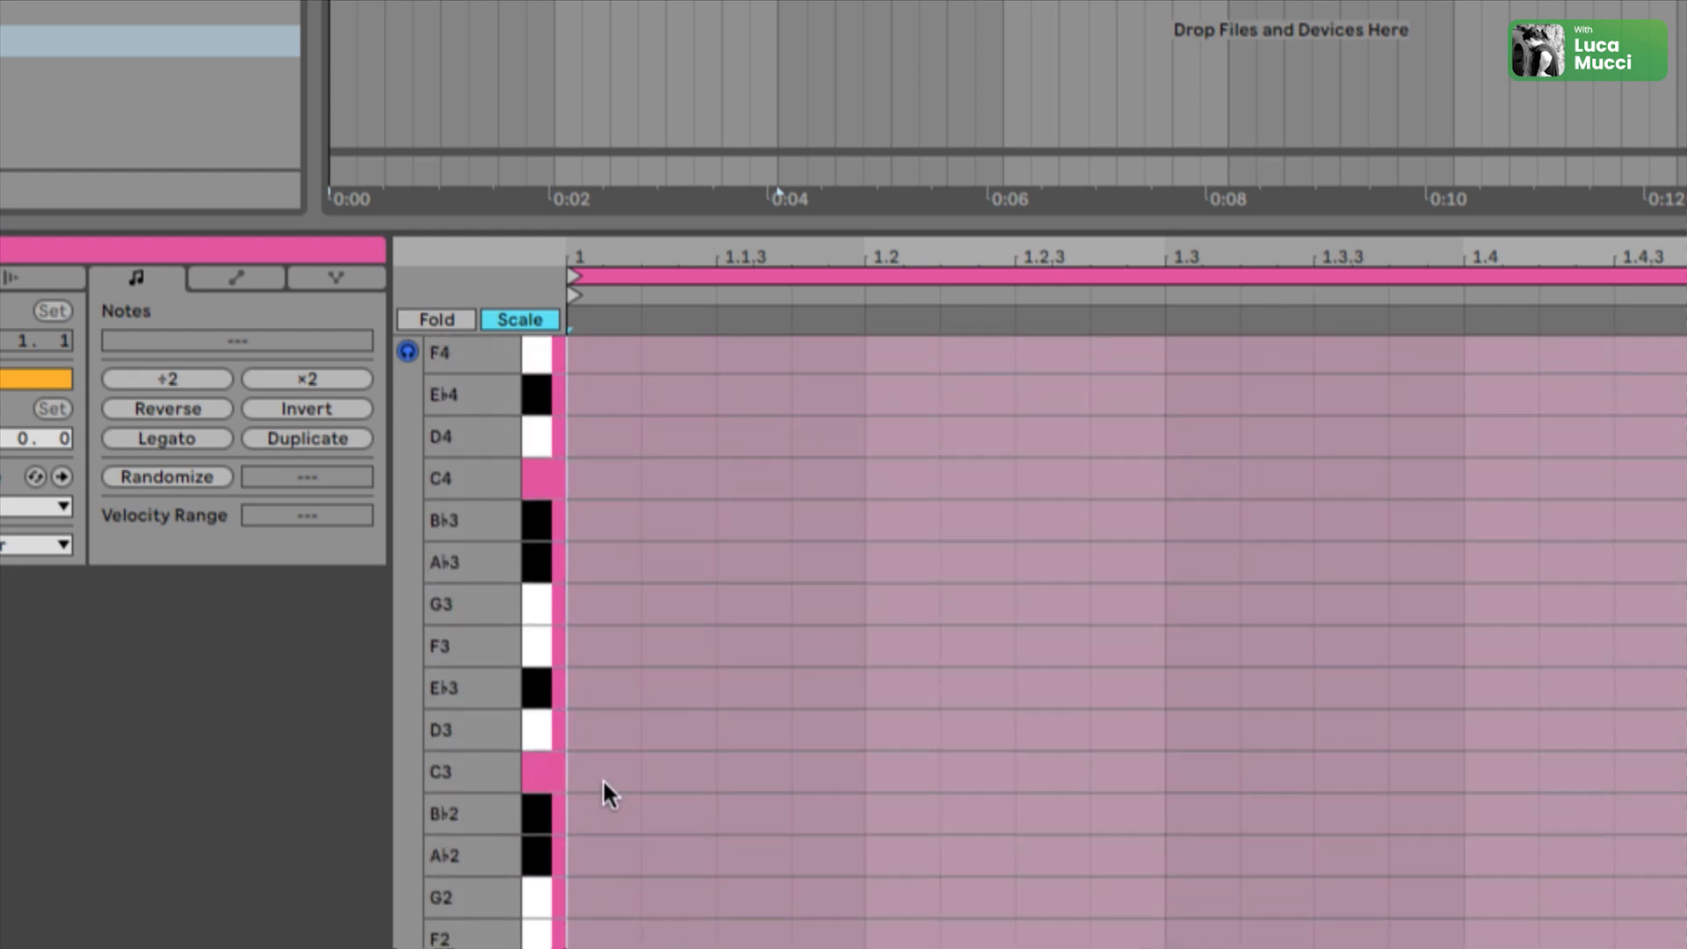
double_click(602, 778)
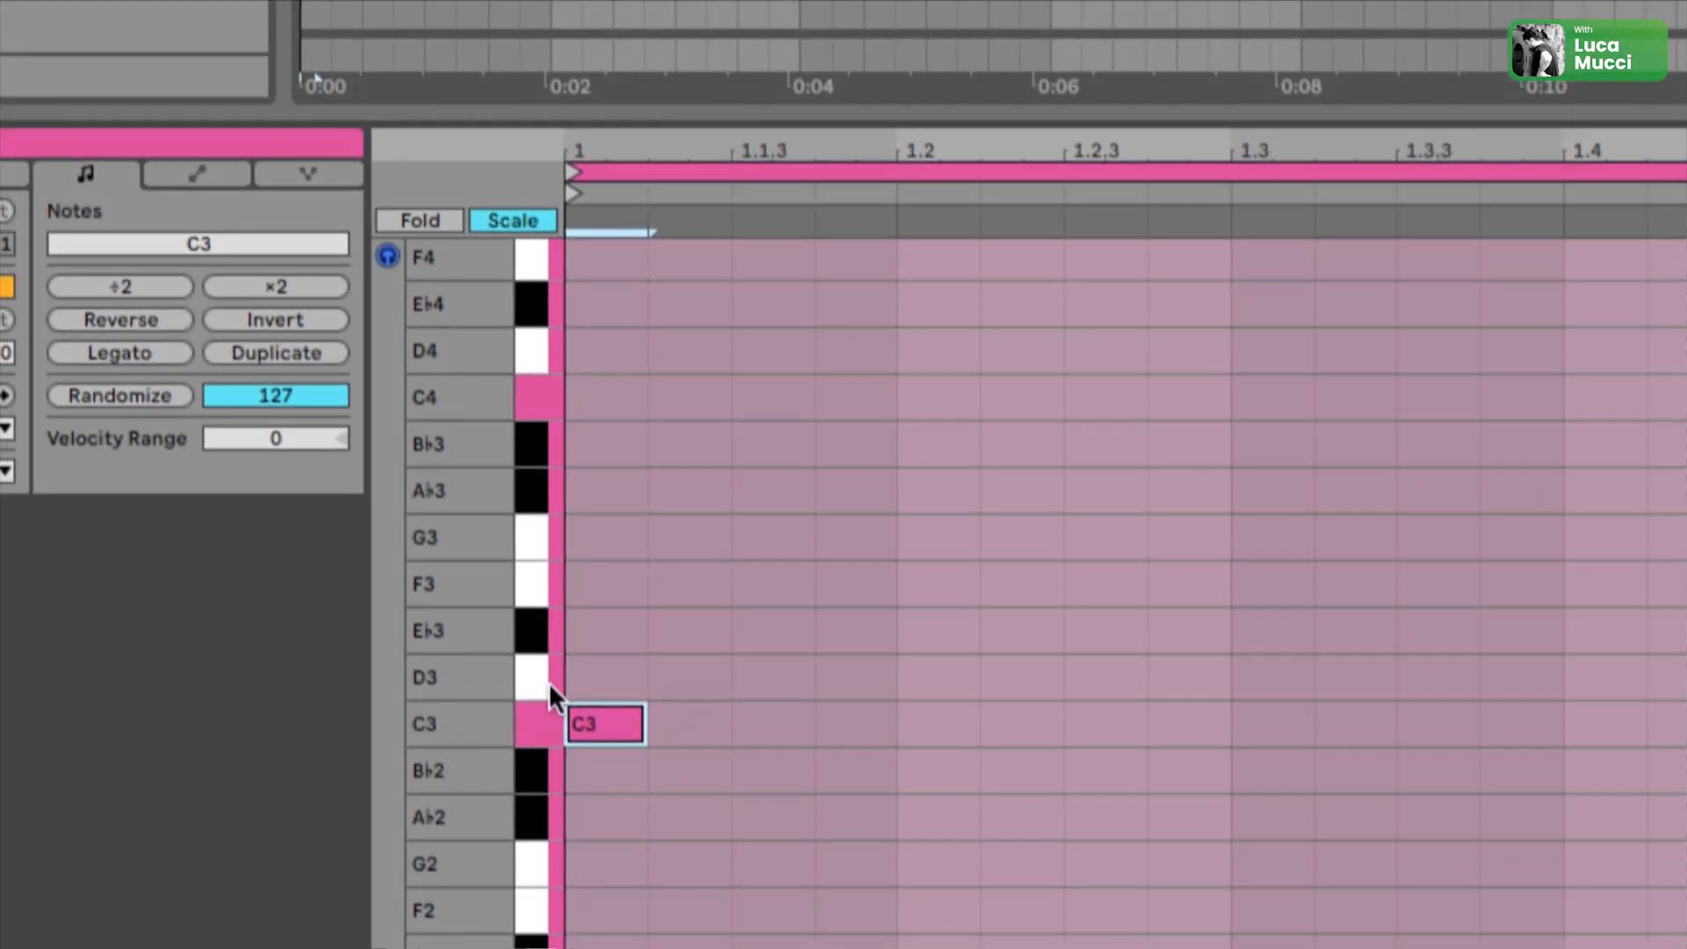
click(548, 681)
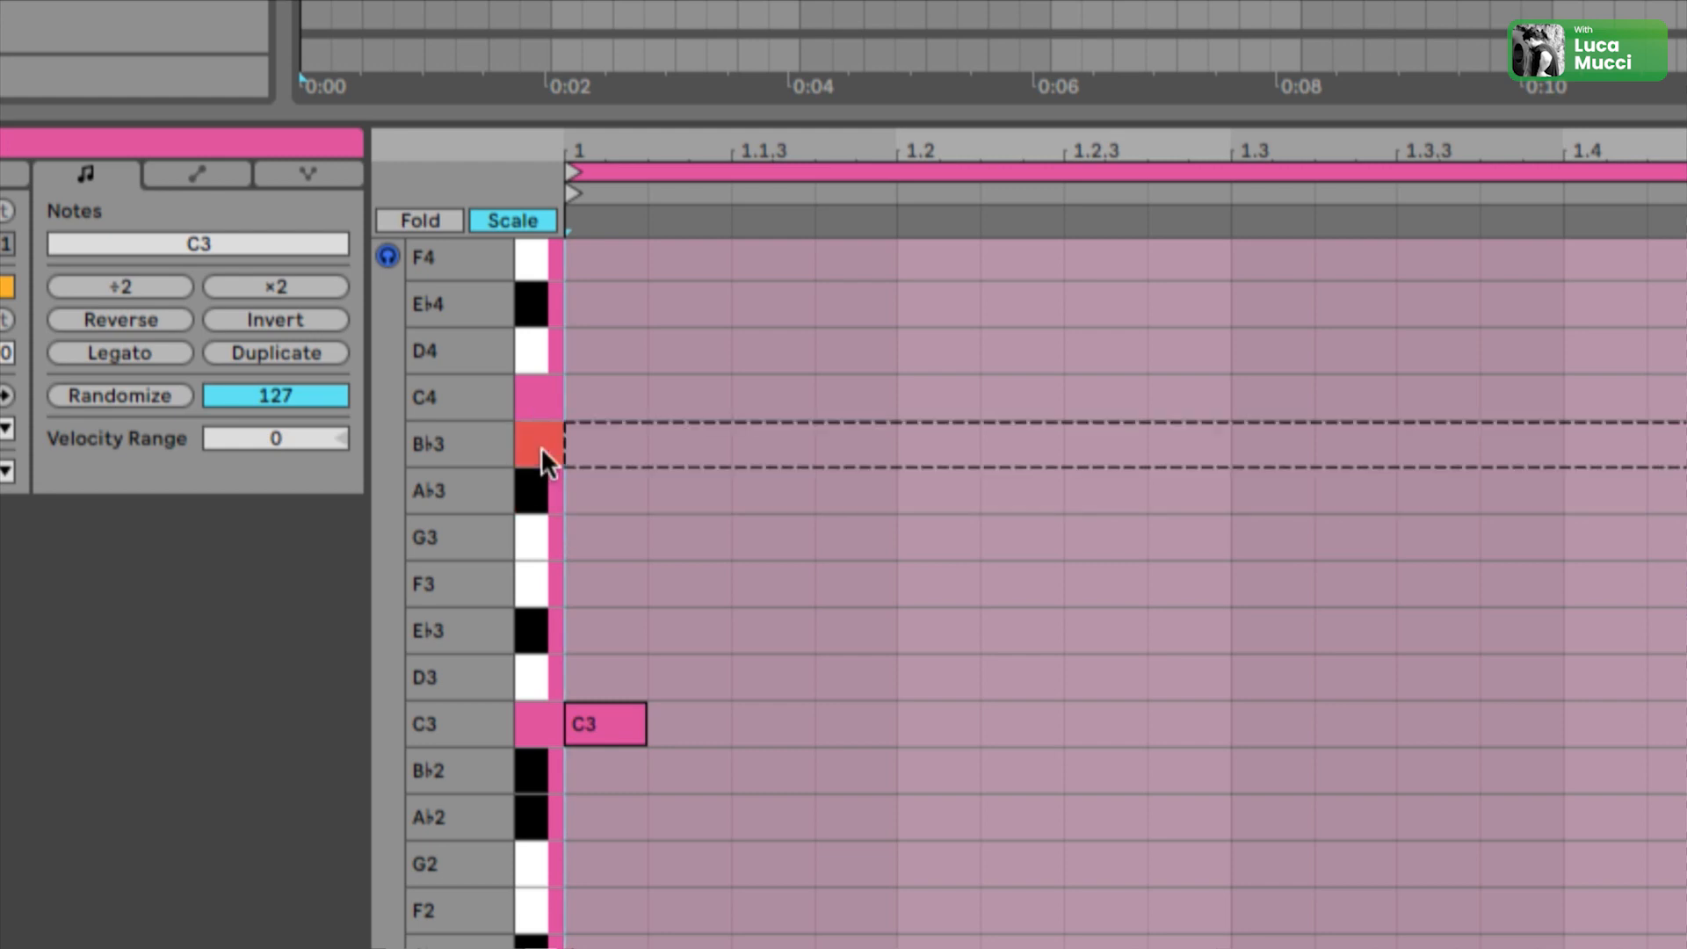
click(636, 406)
double_click(632, 397)
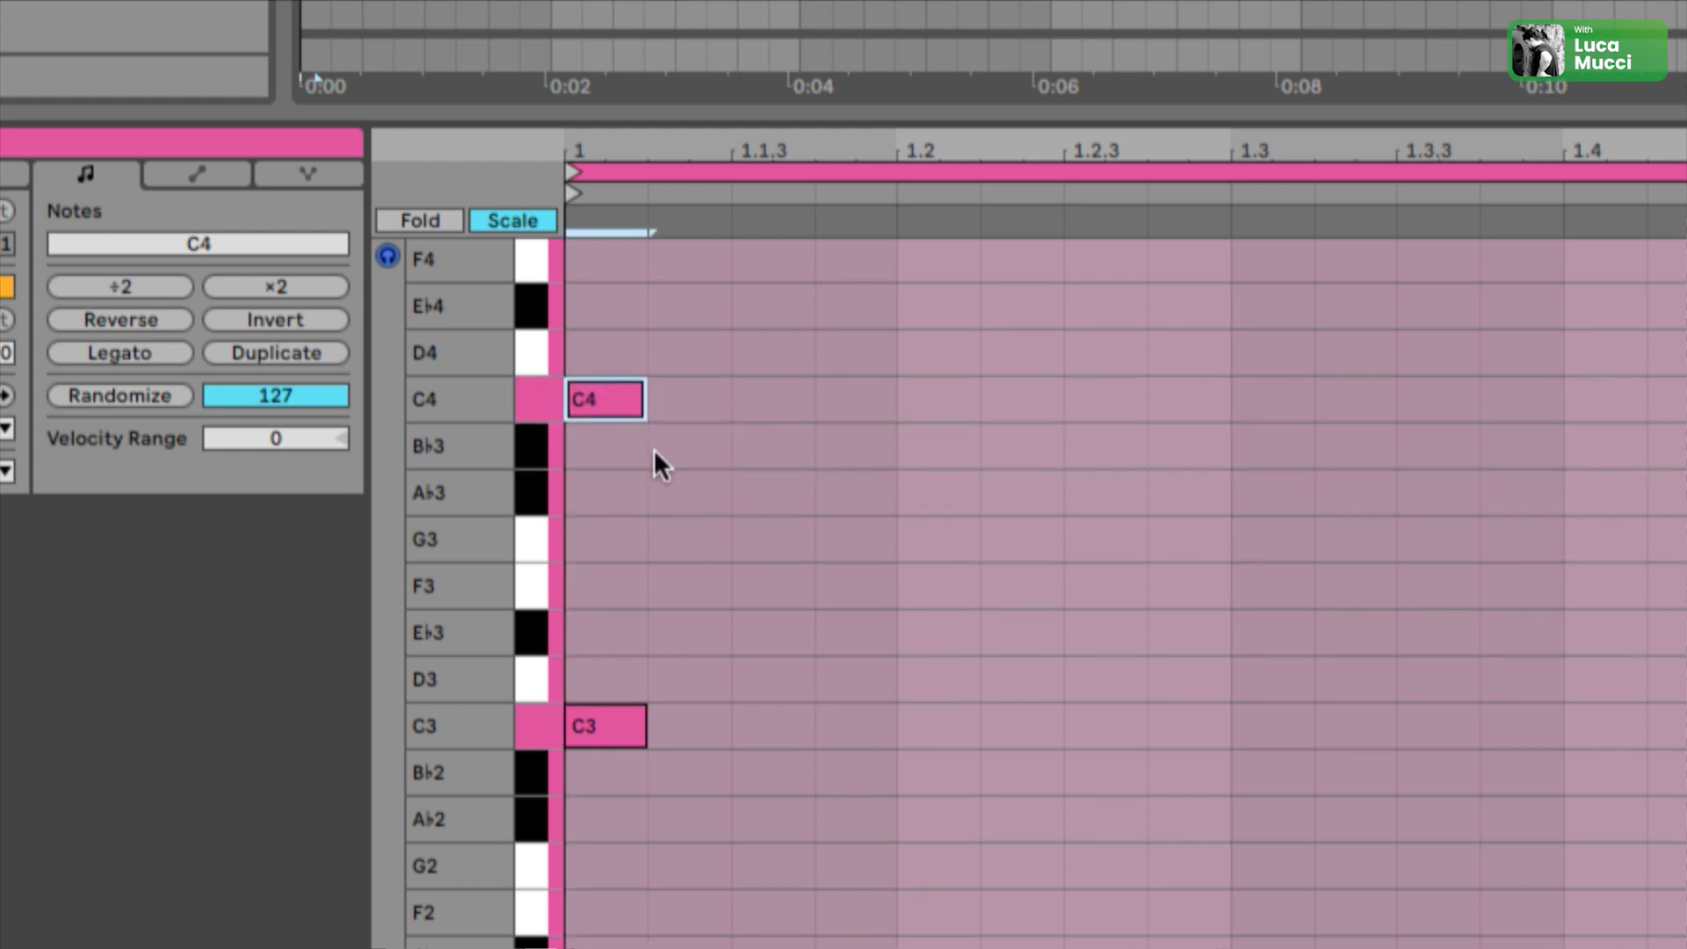
Add Eb3 and G3 notes above the C3 at the start of the clip
drag(539, 724, 546, 713)
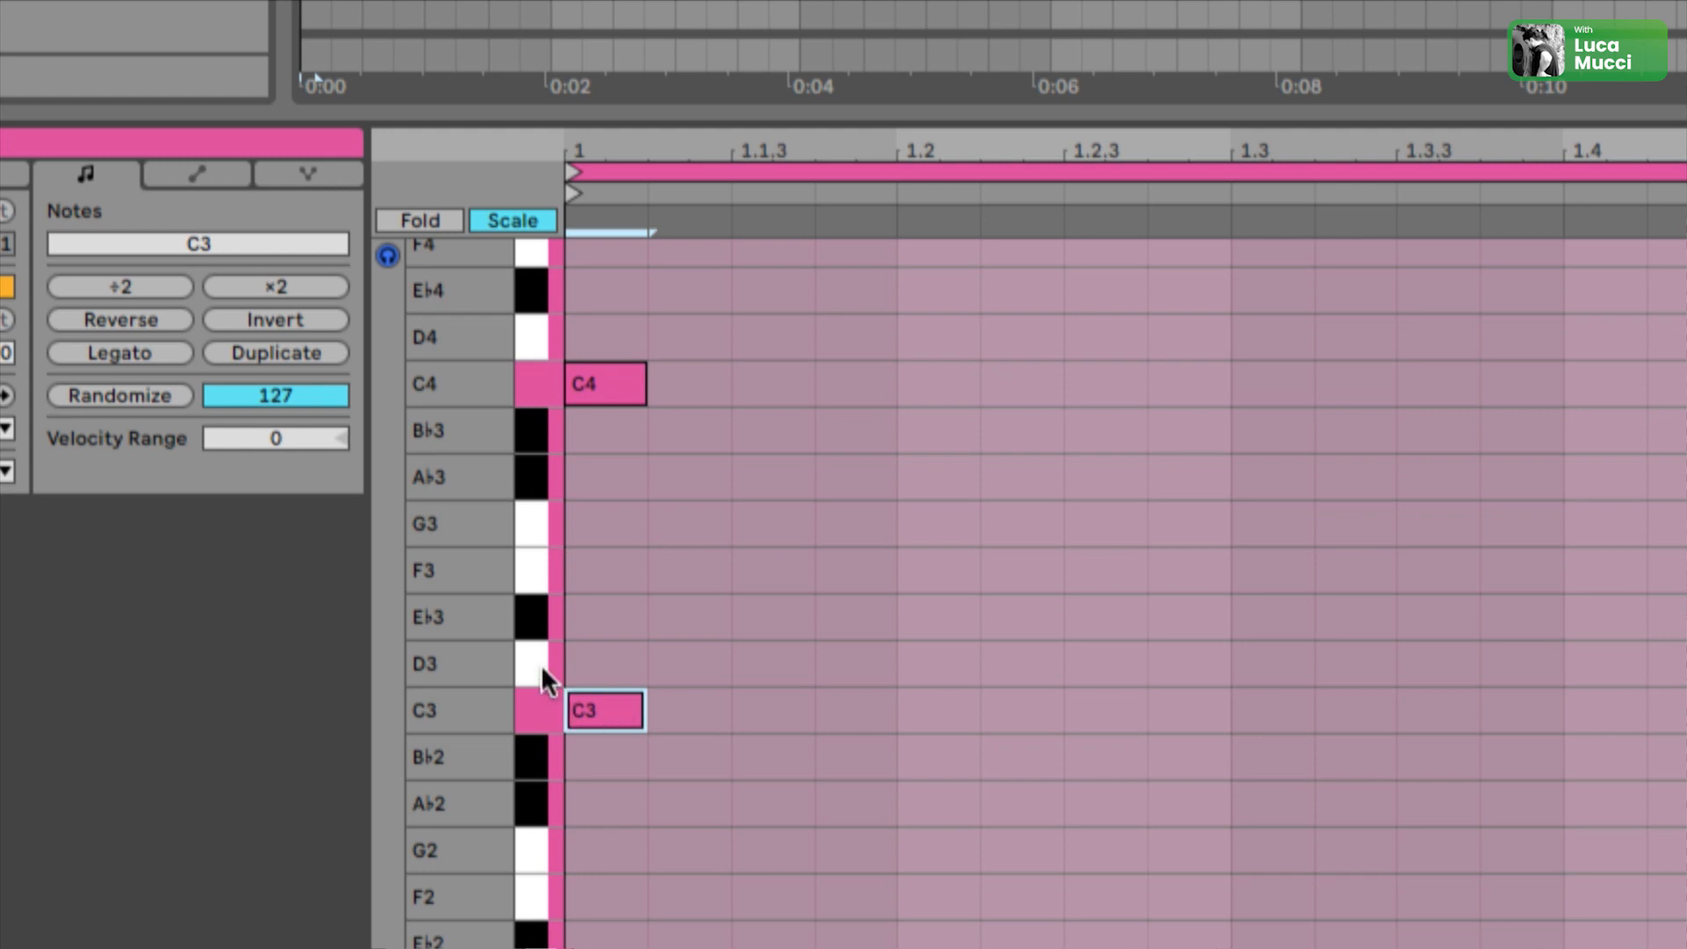
key(ctrl+a)
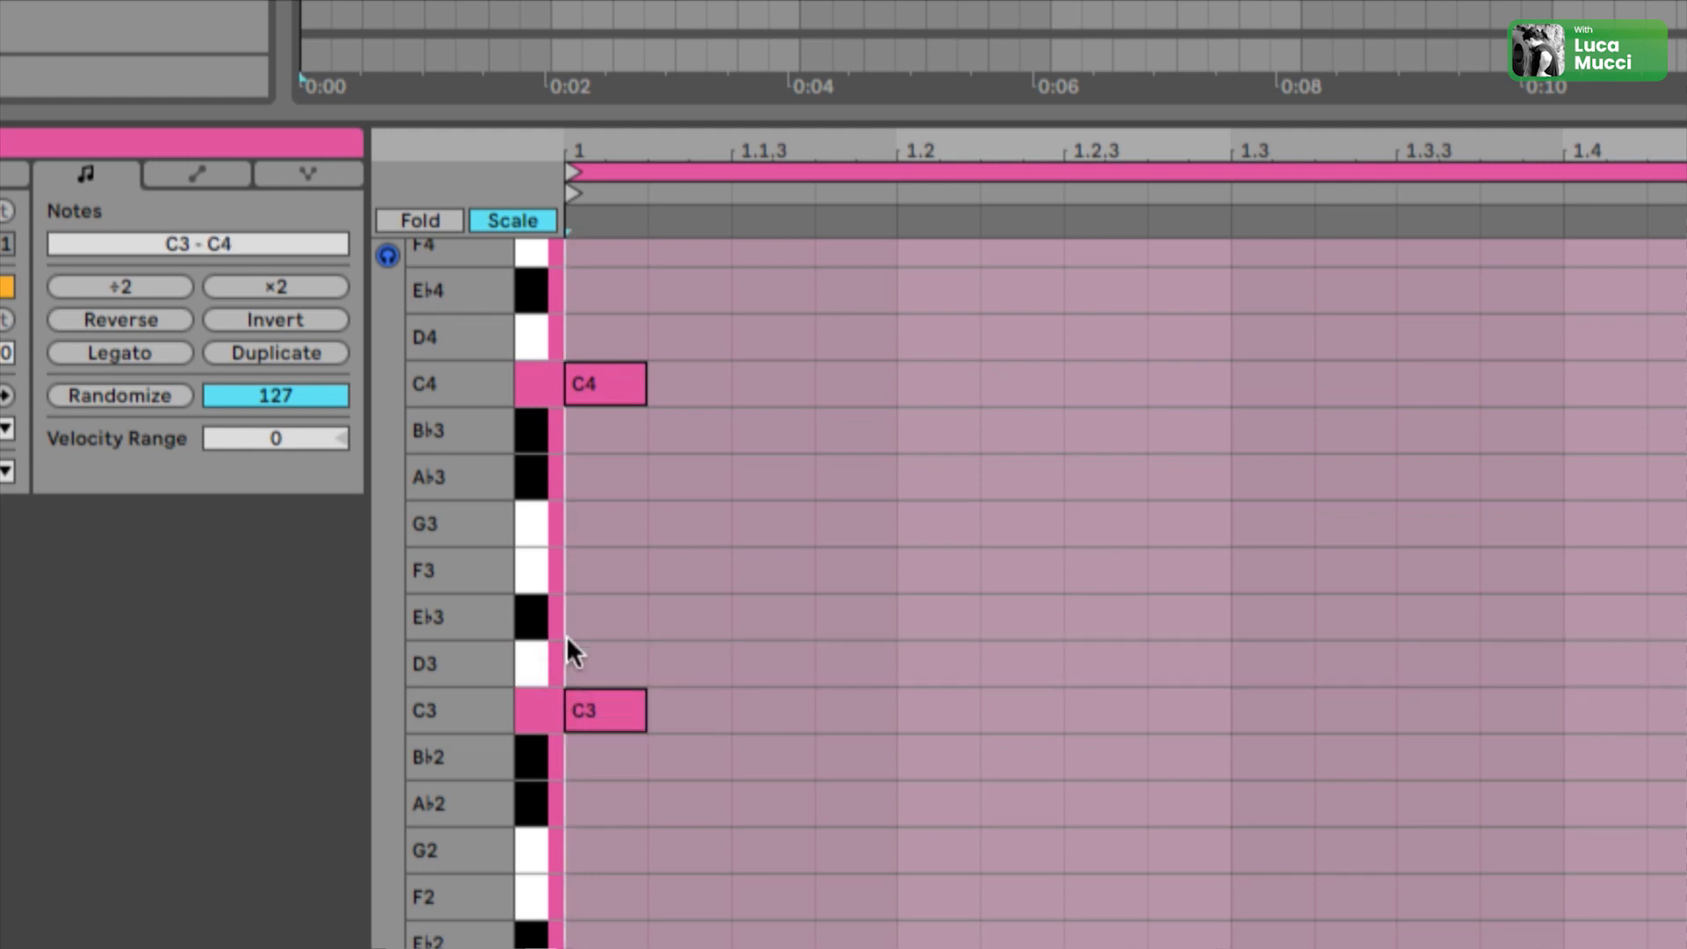
double_click(624, 615)
key(ctrl+a)
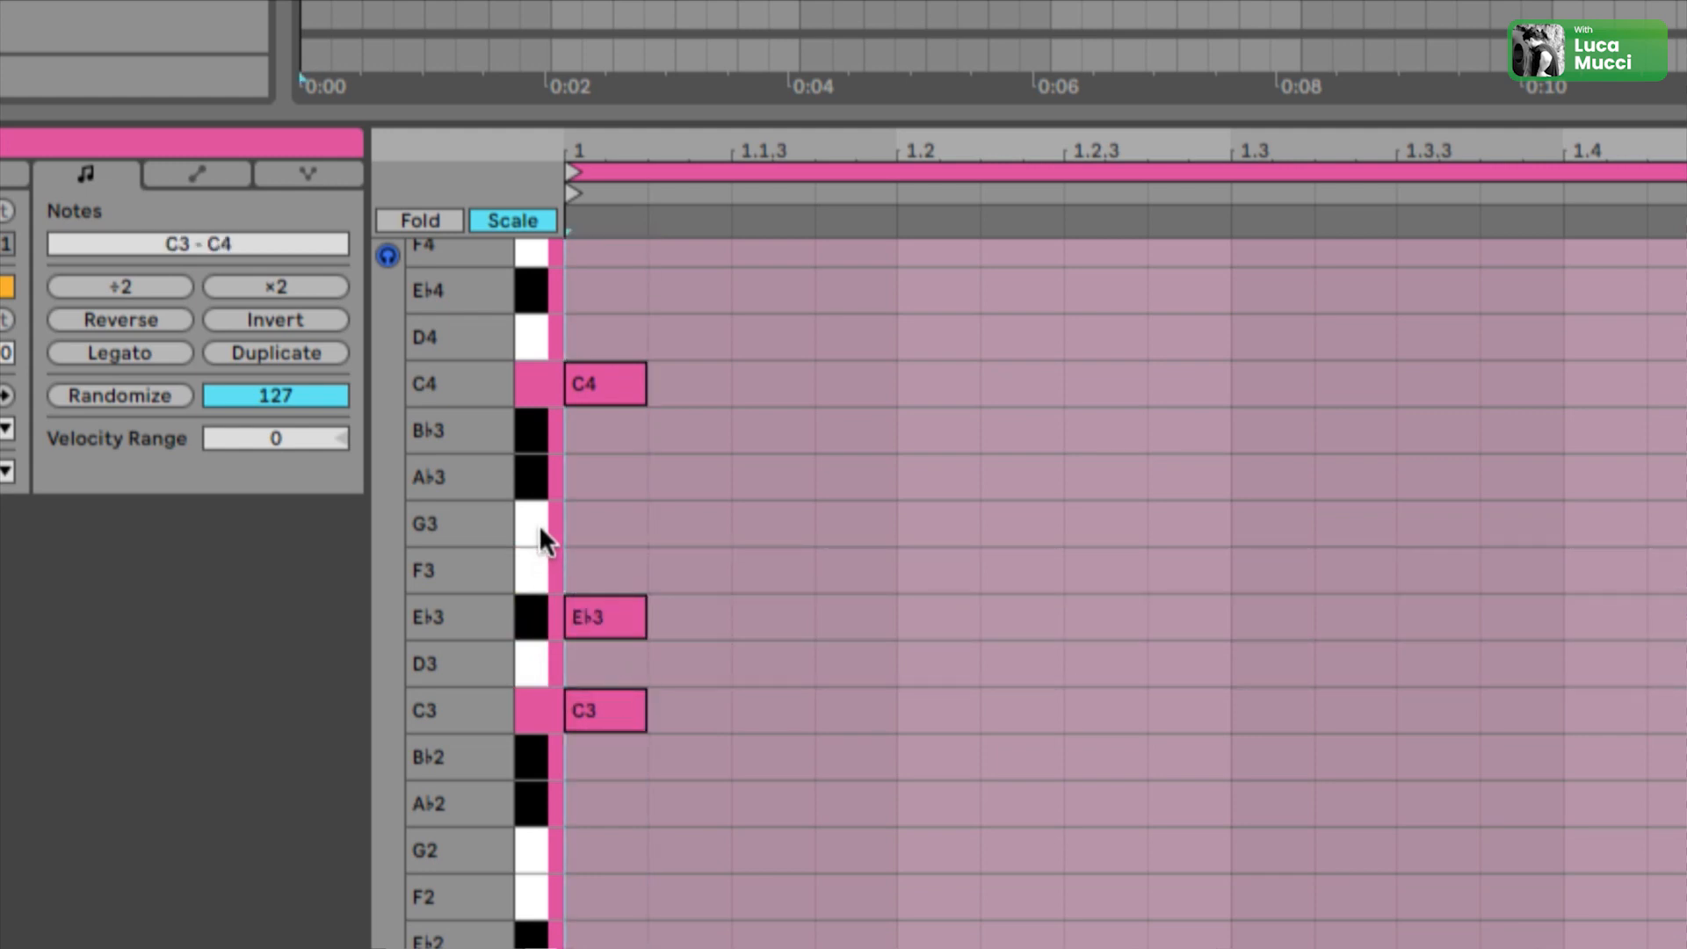
double_click(615, 524)
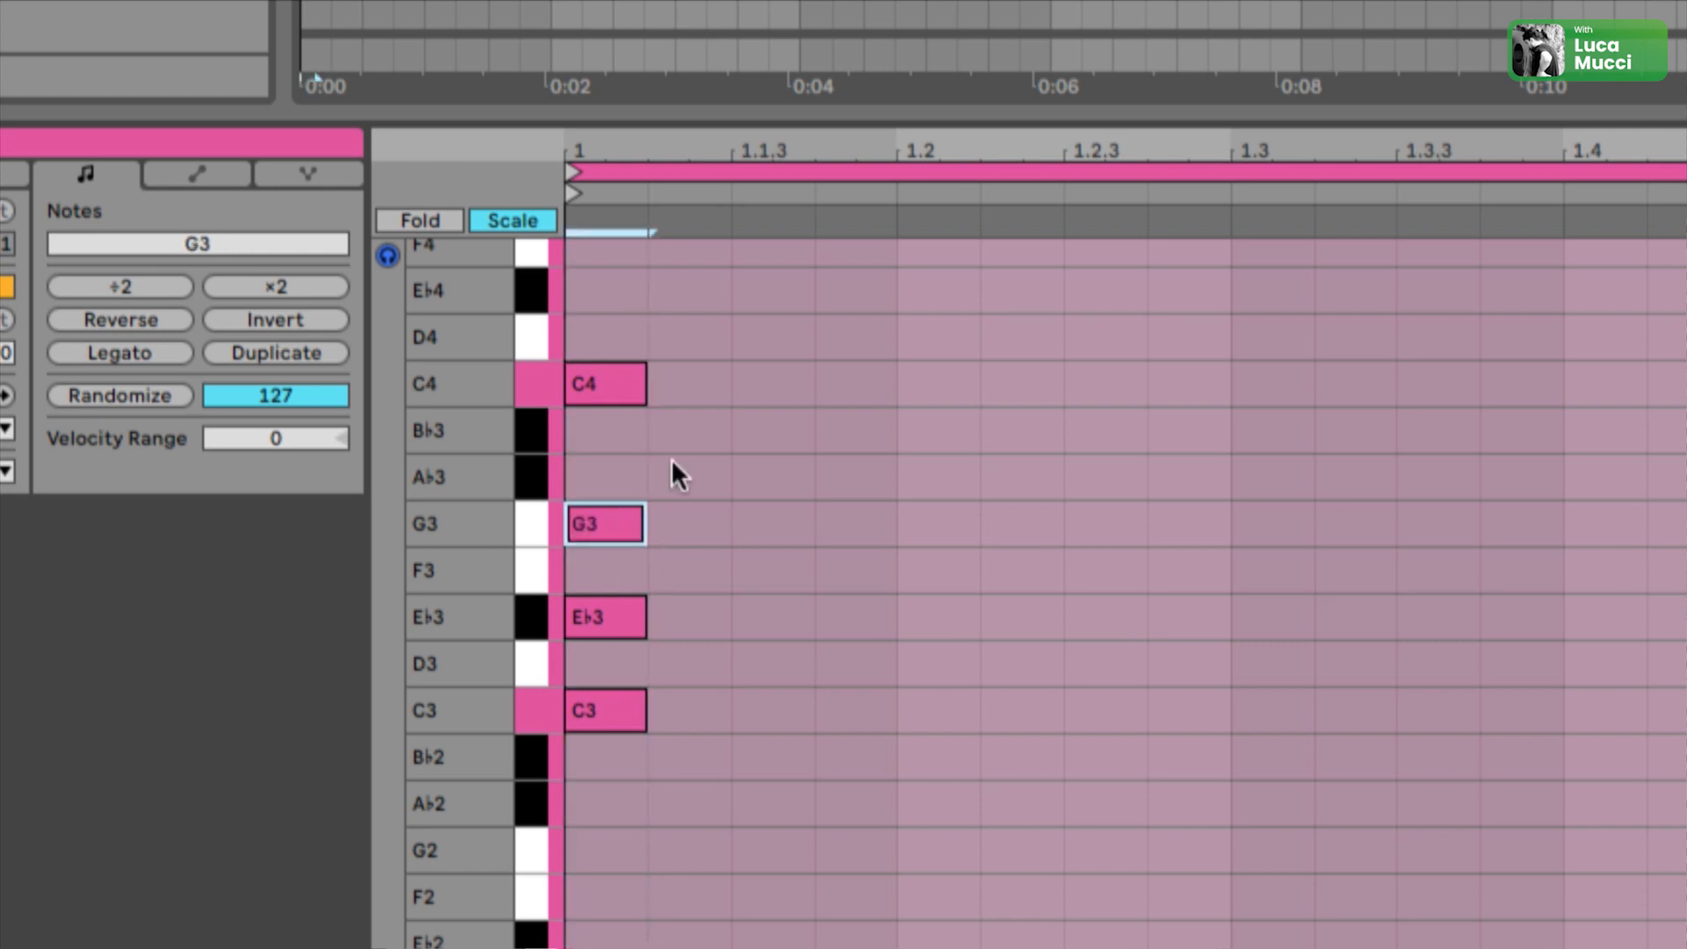
Delete the C4 note and select the remaining C3, Eb3 and G3 triad
click(605, 384)
key(Delete)
drag(726, 400, 581, 808)
Audition the C minor triad's notes in different octaves without recording them
key(e)
key(g)
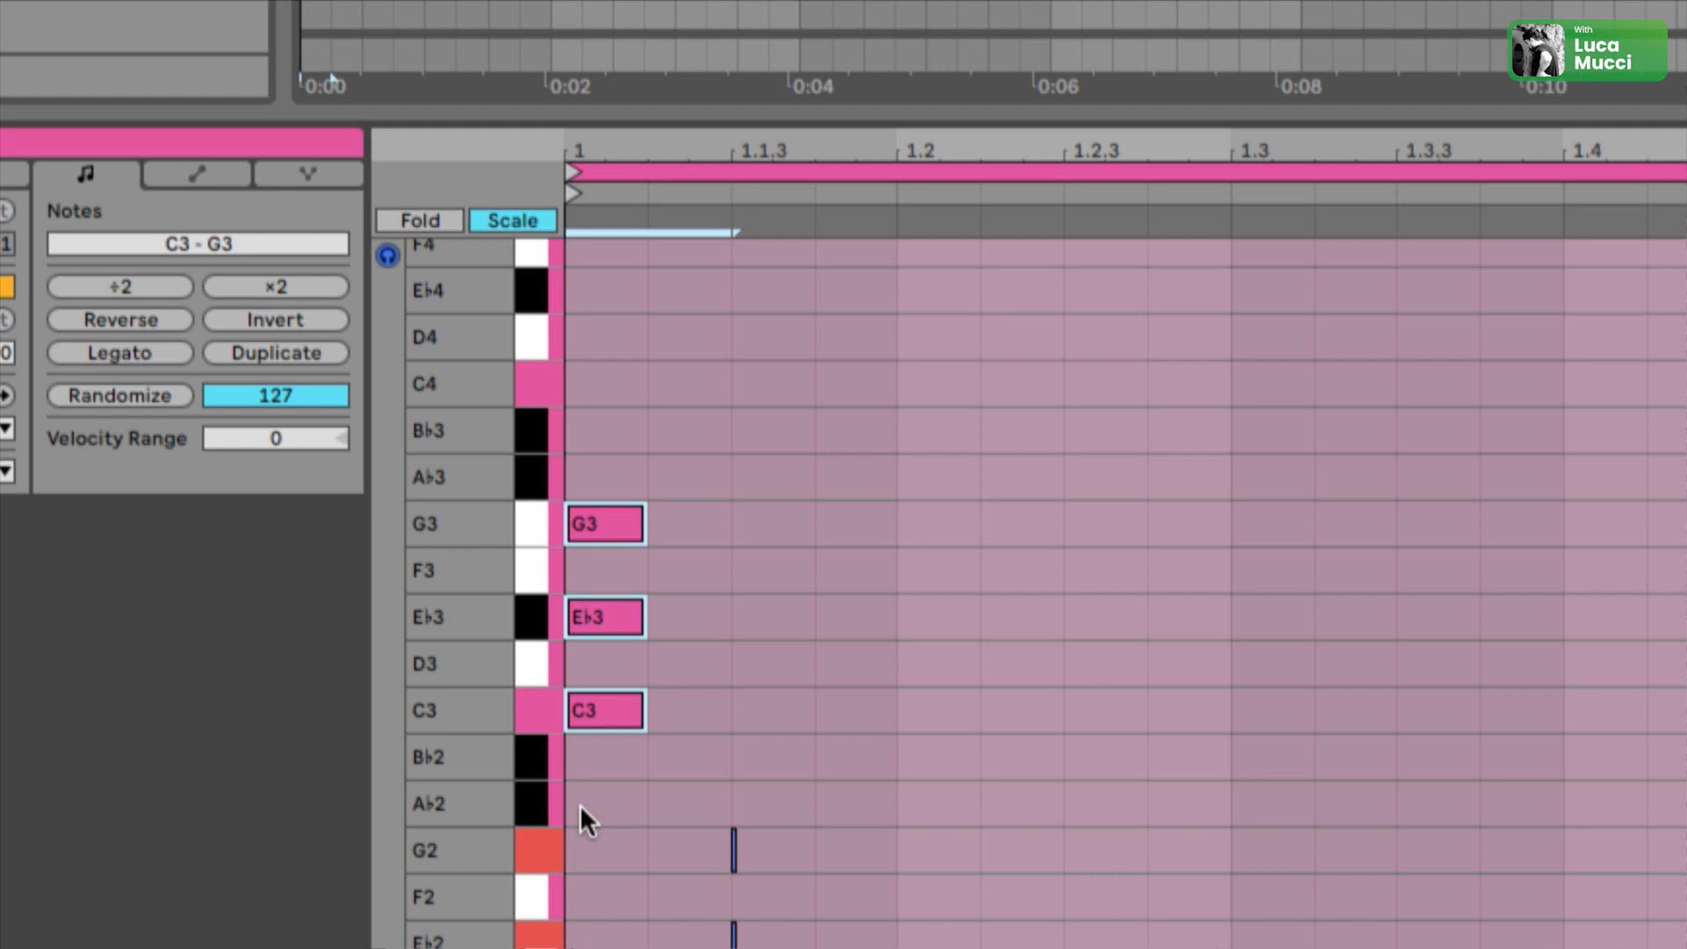
key(x)
key(a)
key(e)
key(g)
key(k)
key(p)
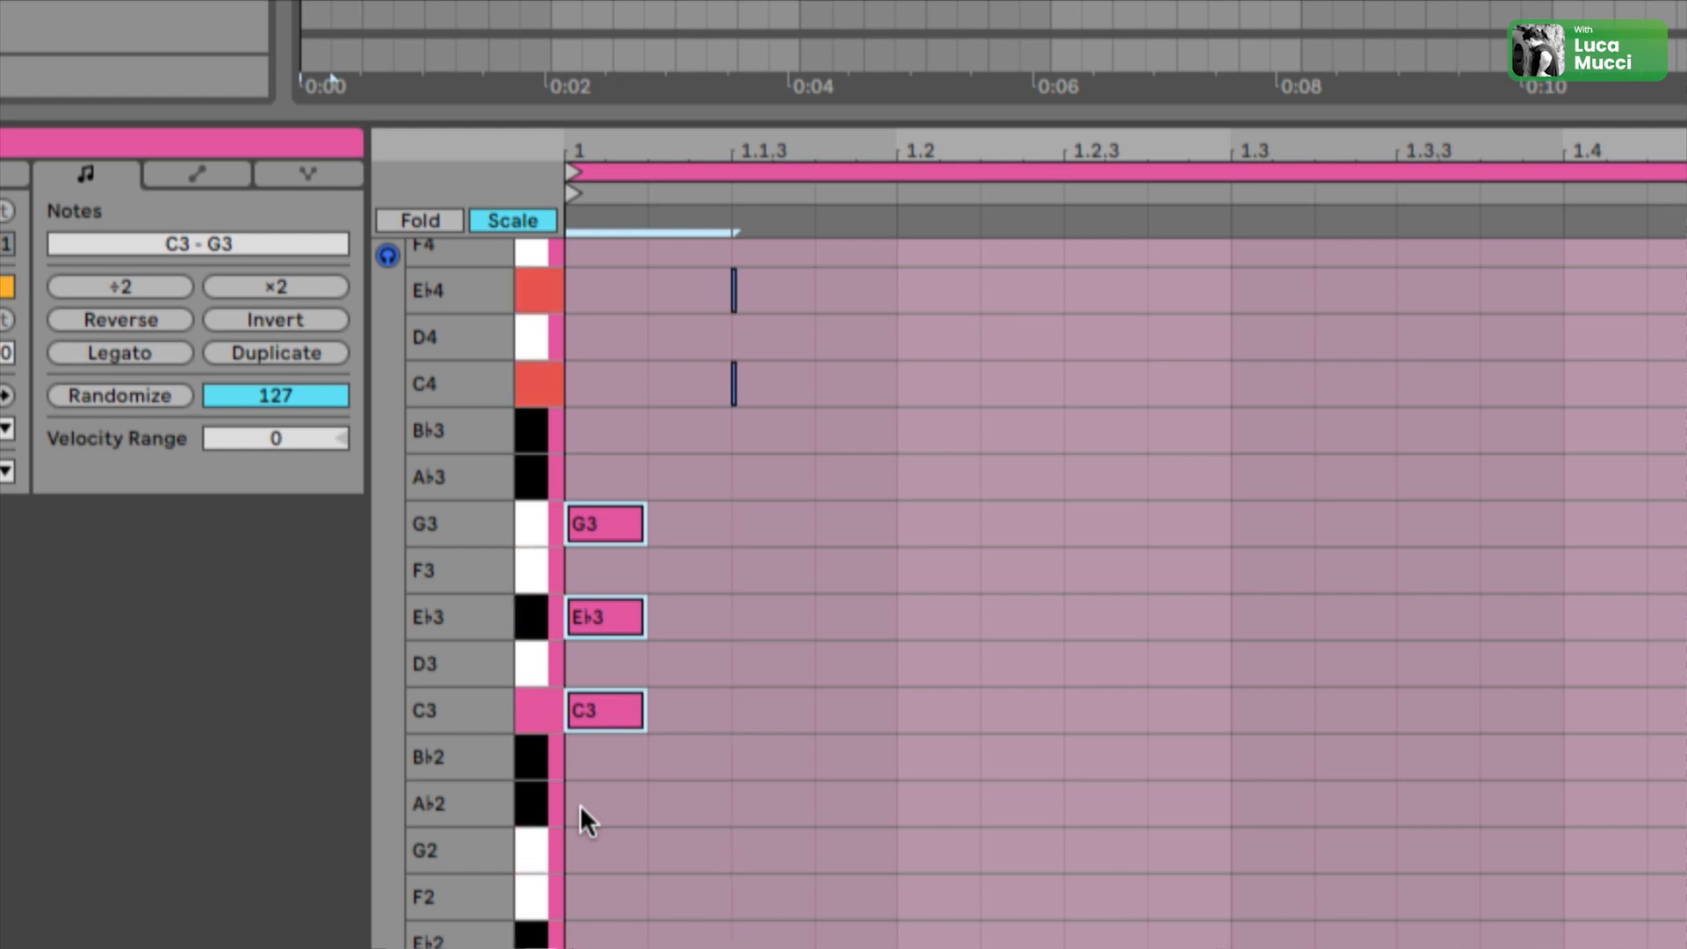
scroll(1189, 704, up, 2)
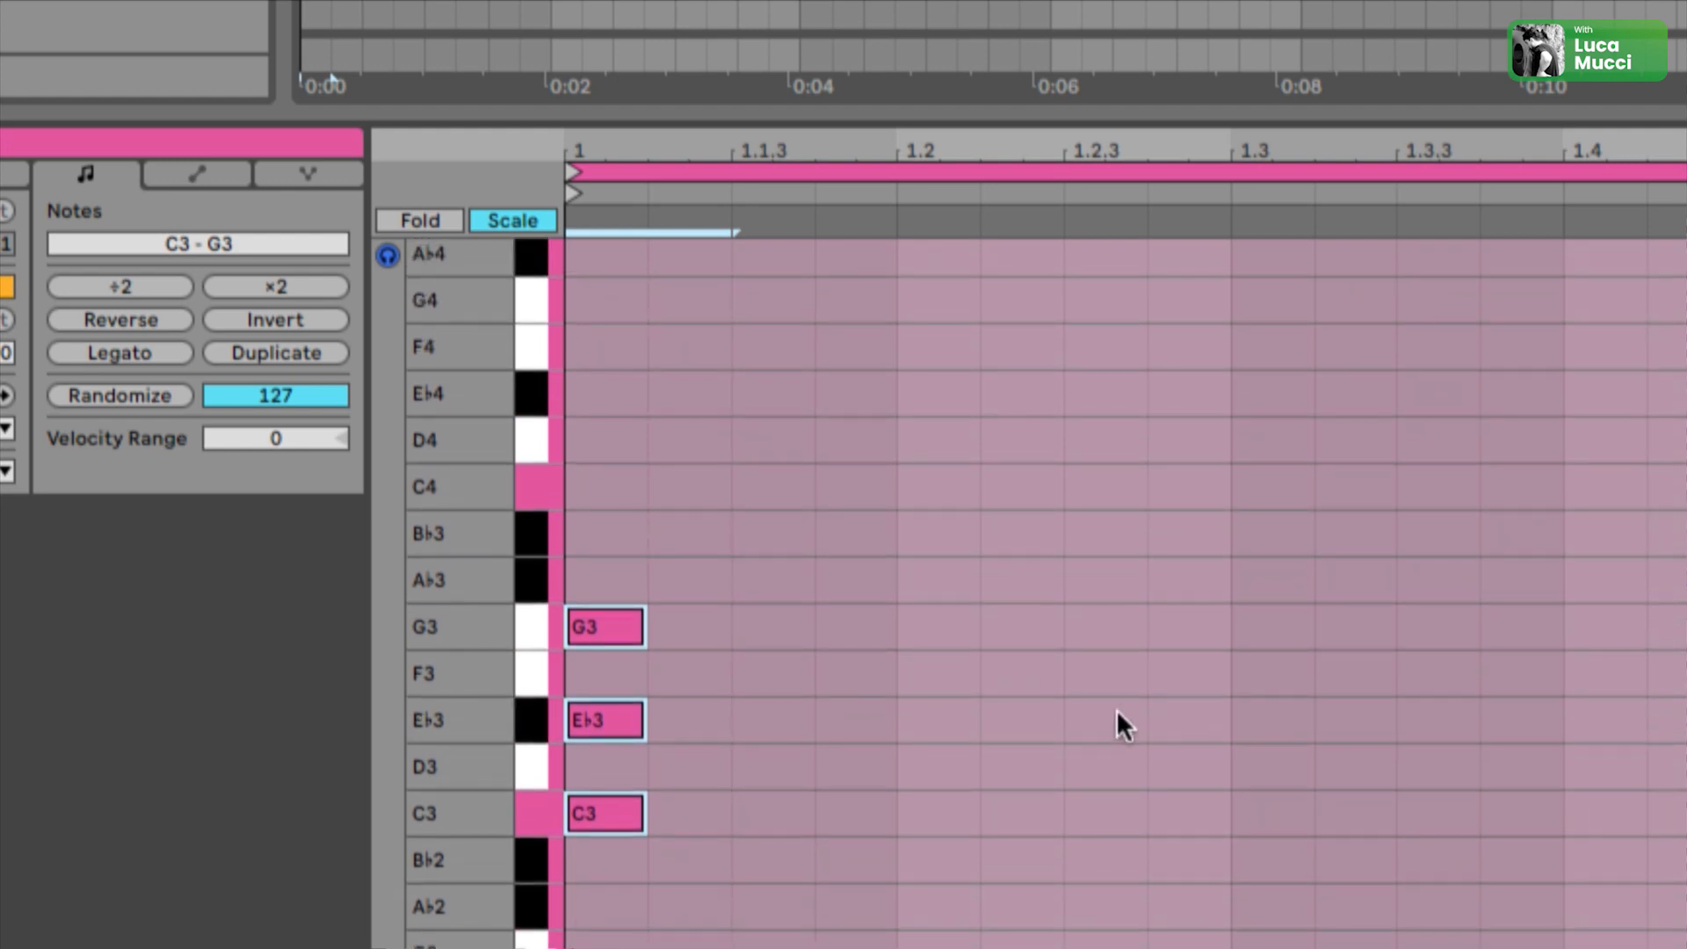
Lengthen the C3, Eb3 and G3 notes to a full beat and play back the triad
key(shift+Up)
key(shift+Down)
scroll(1118, 712, down, 1)
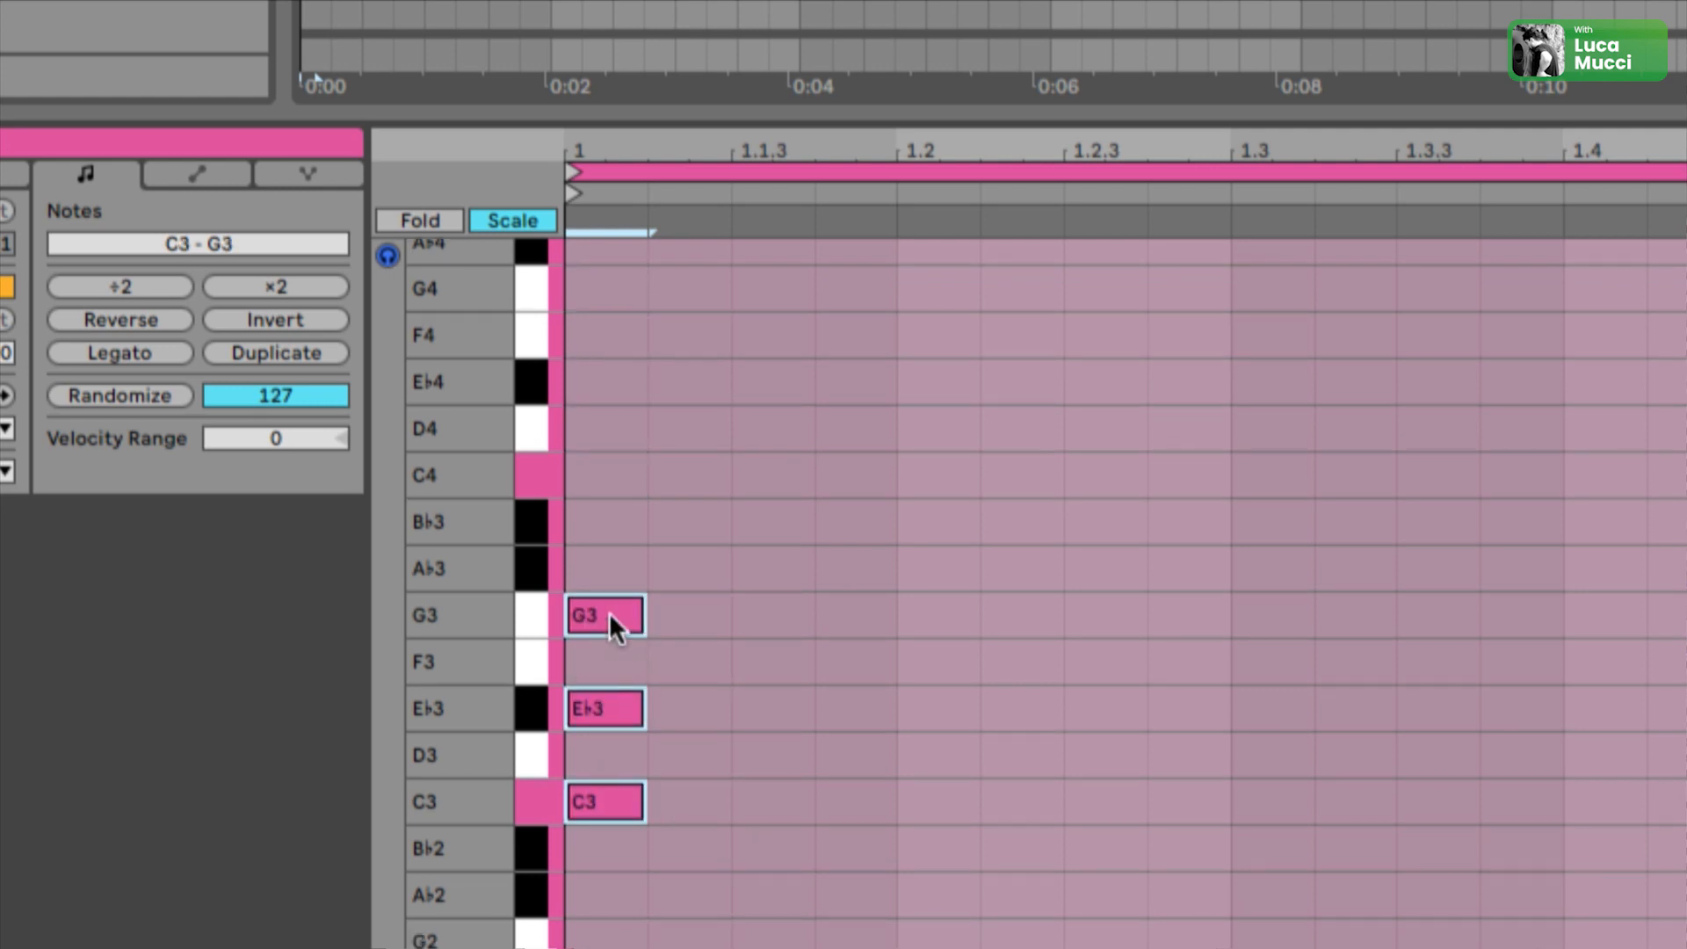
drag(637, 612, 892, 619)
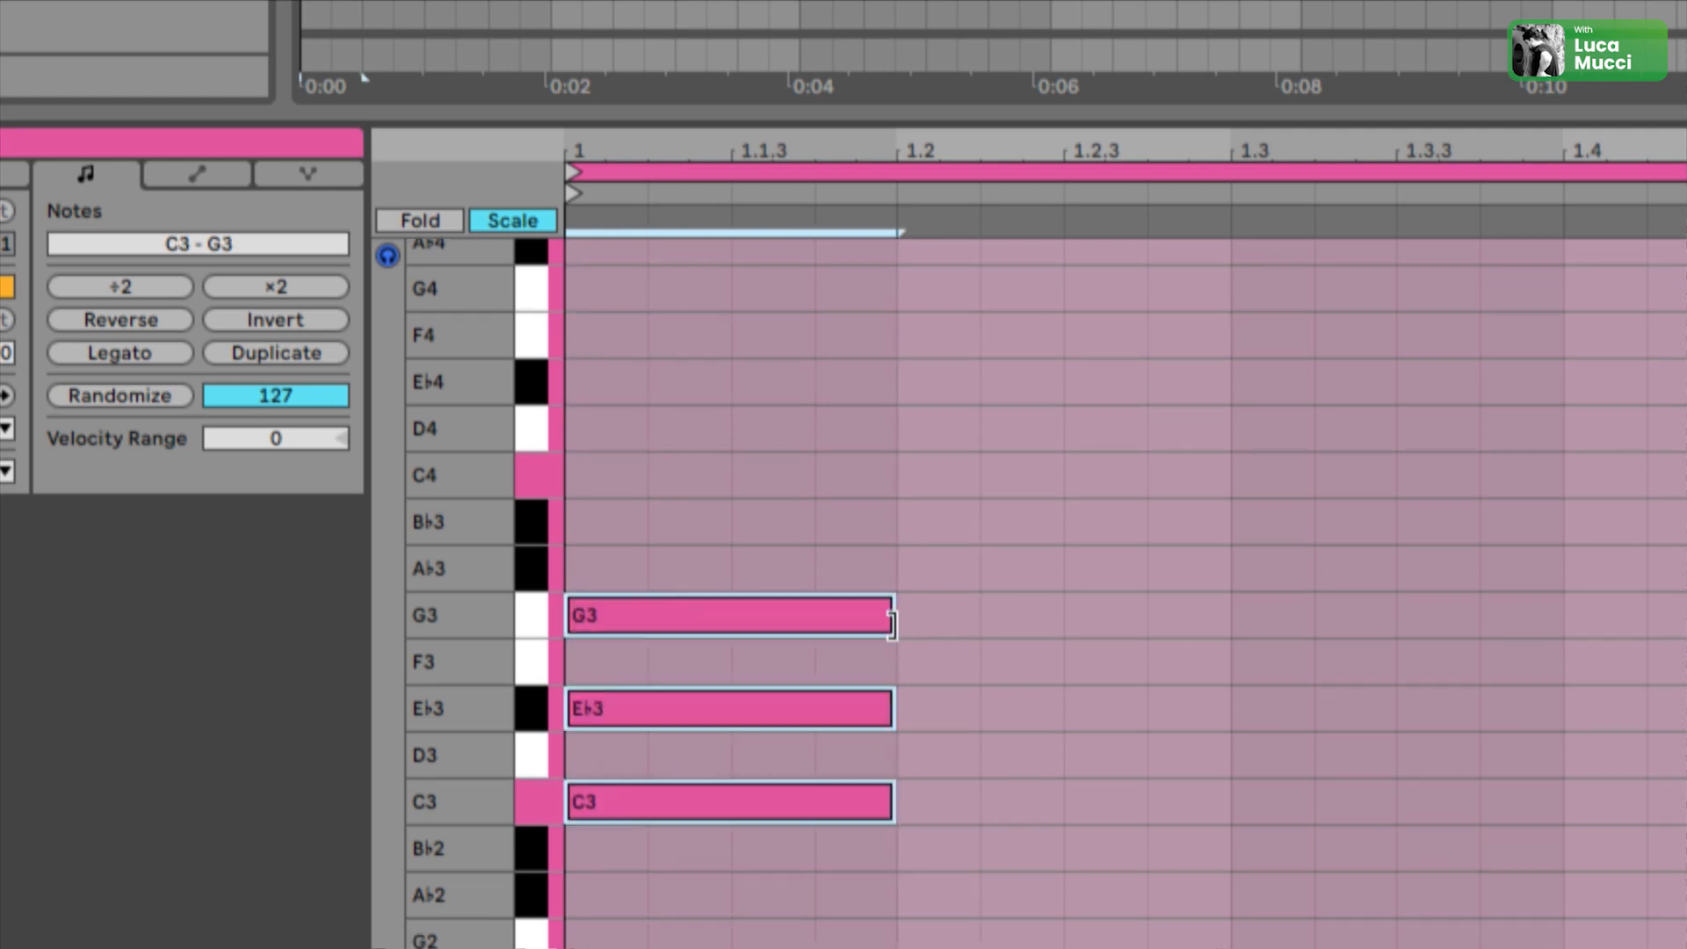
key(space)
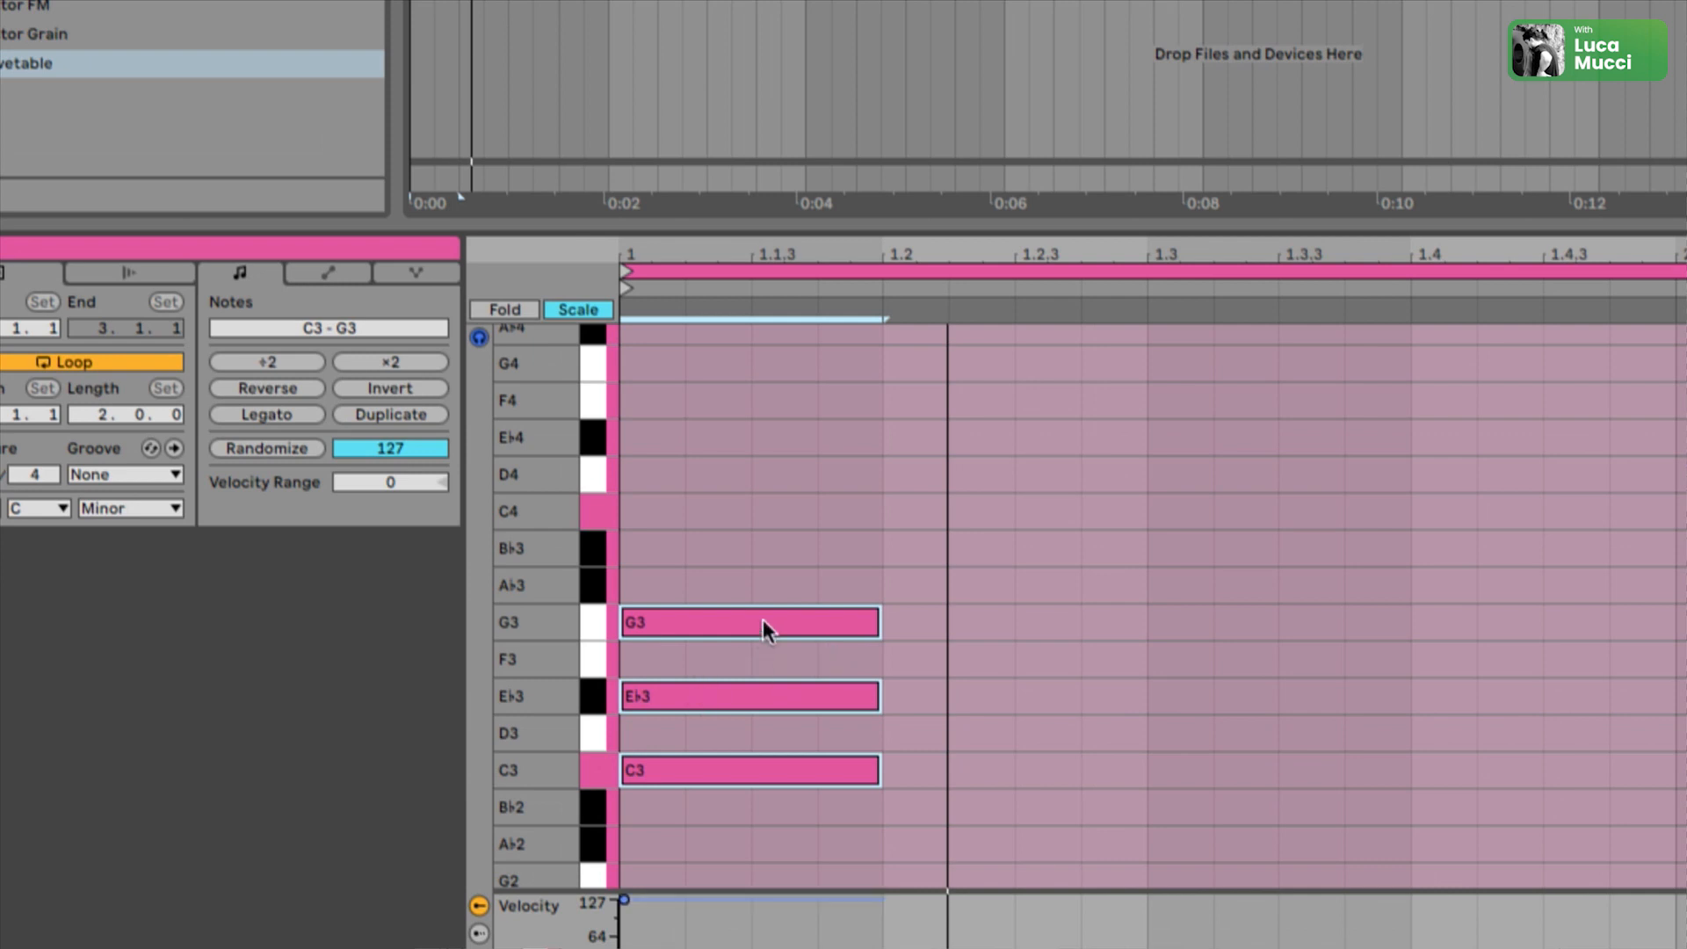
Add a one-beat Bb3 note above the C minor triad and select the four chord notes
drag(746, 553, 751, 787)
click(1145, 685)
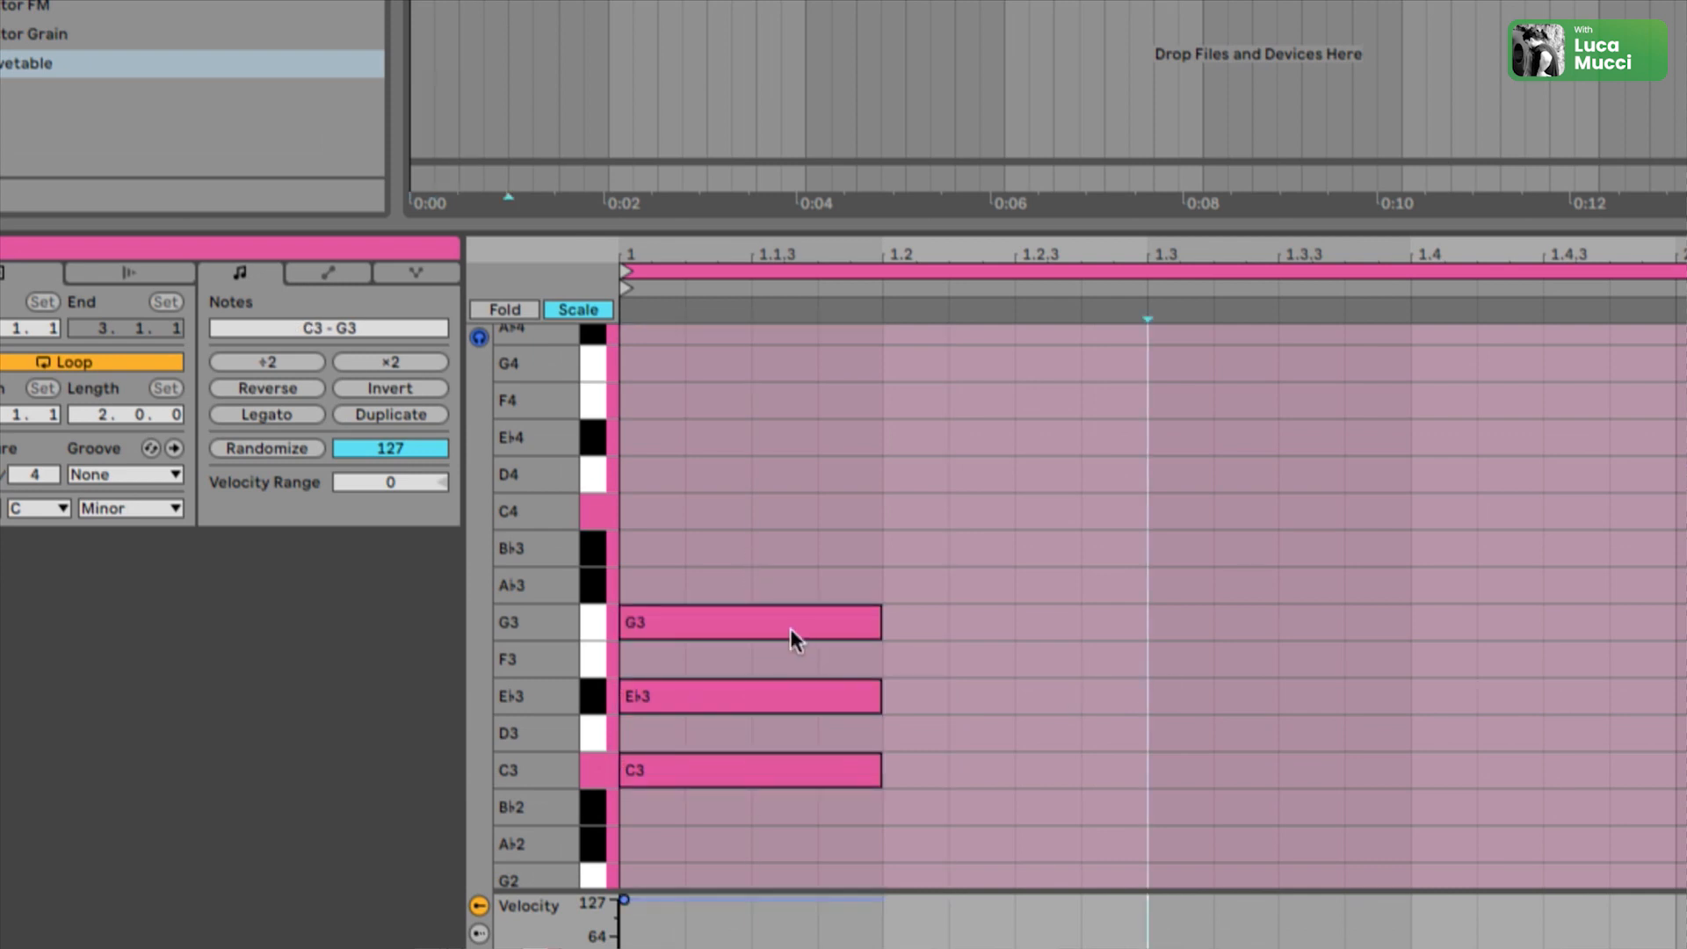
double_click(646, 541)
drag(686, 541, 879, 540)
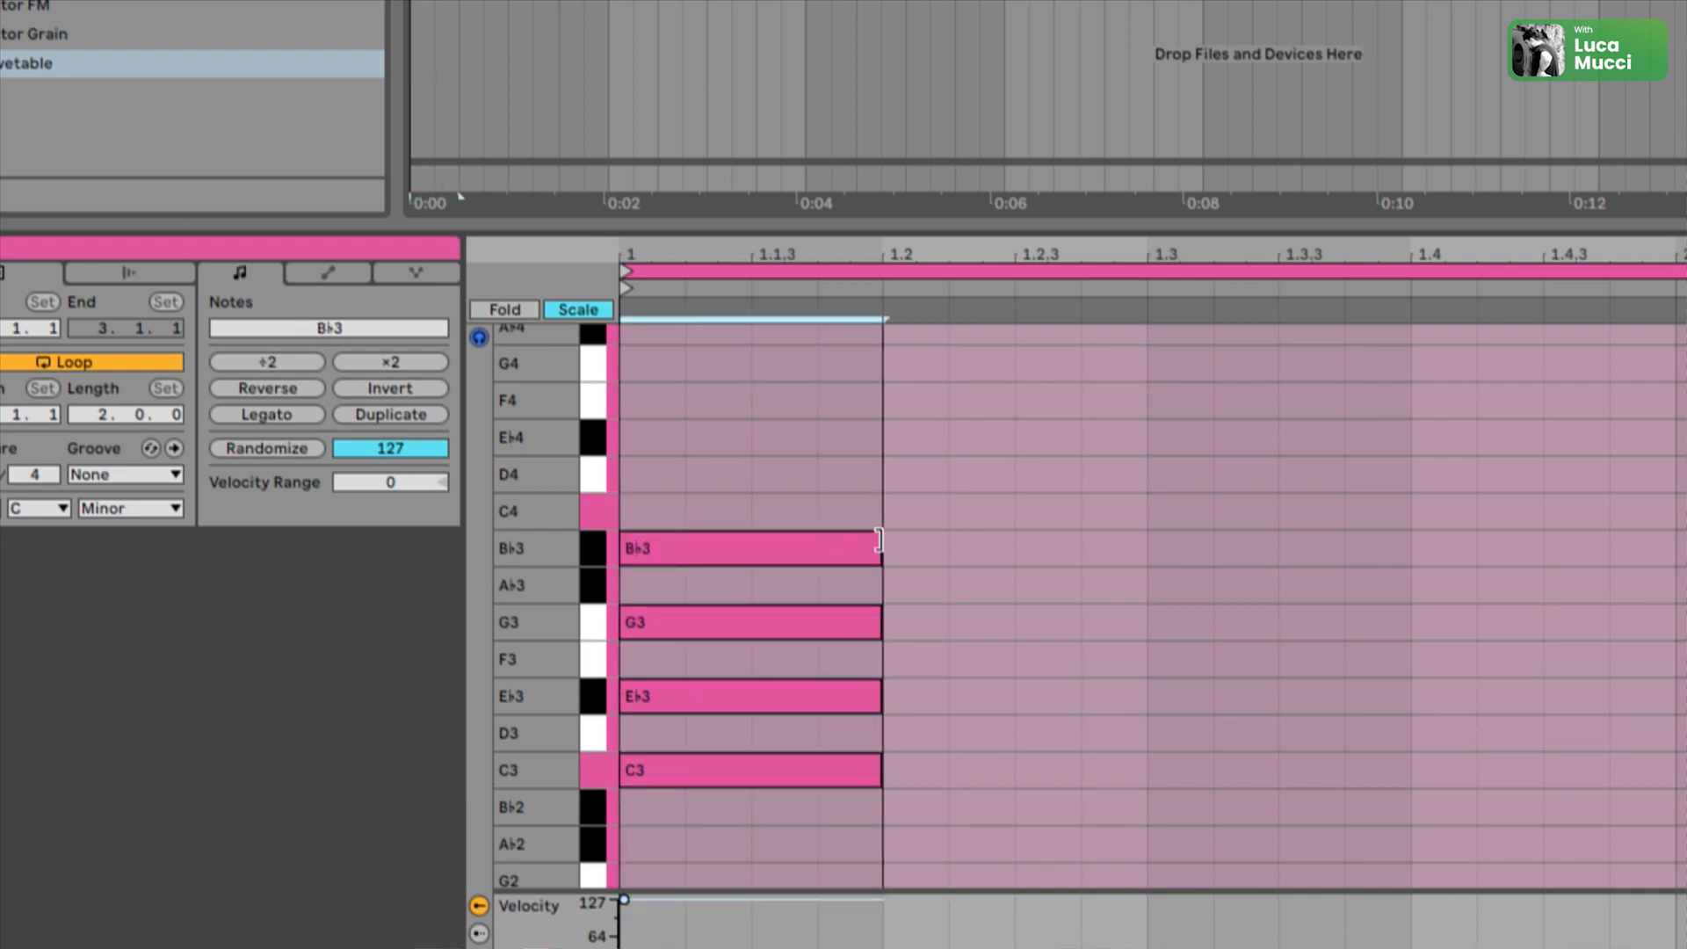
drag(1058, 473, 745, 789)
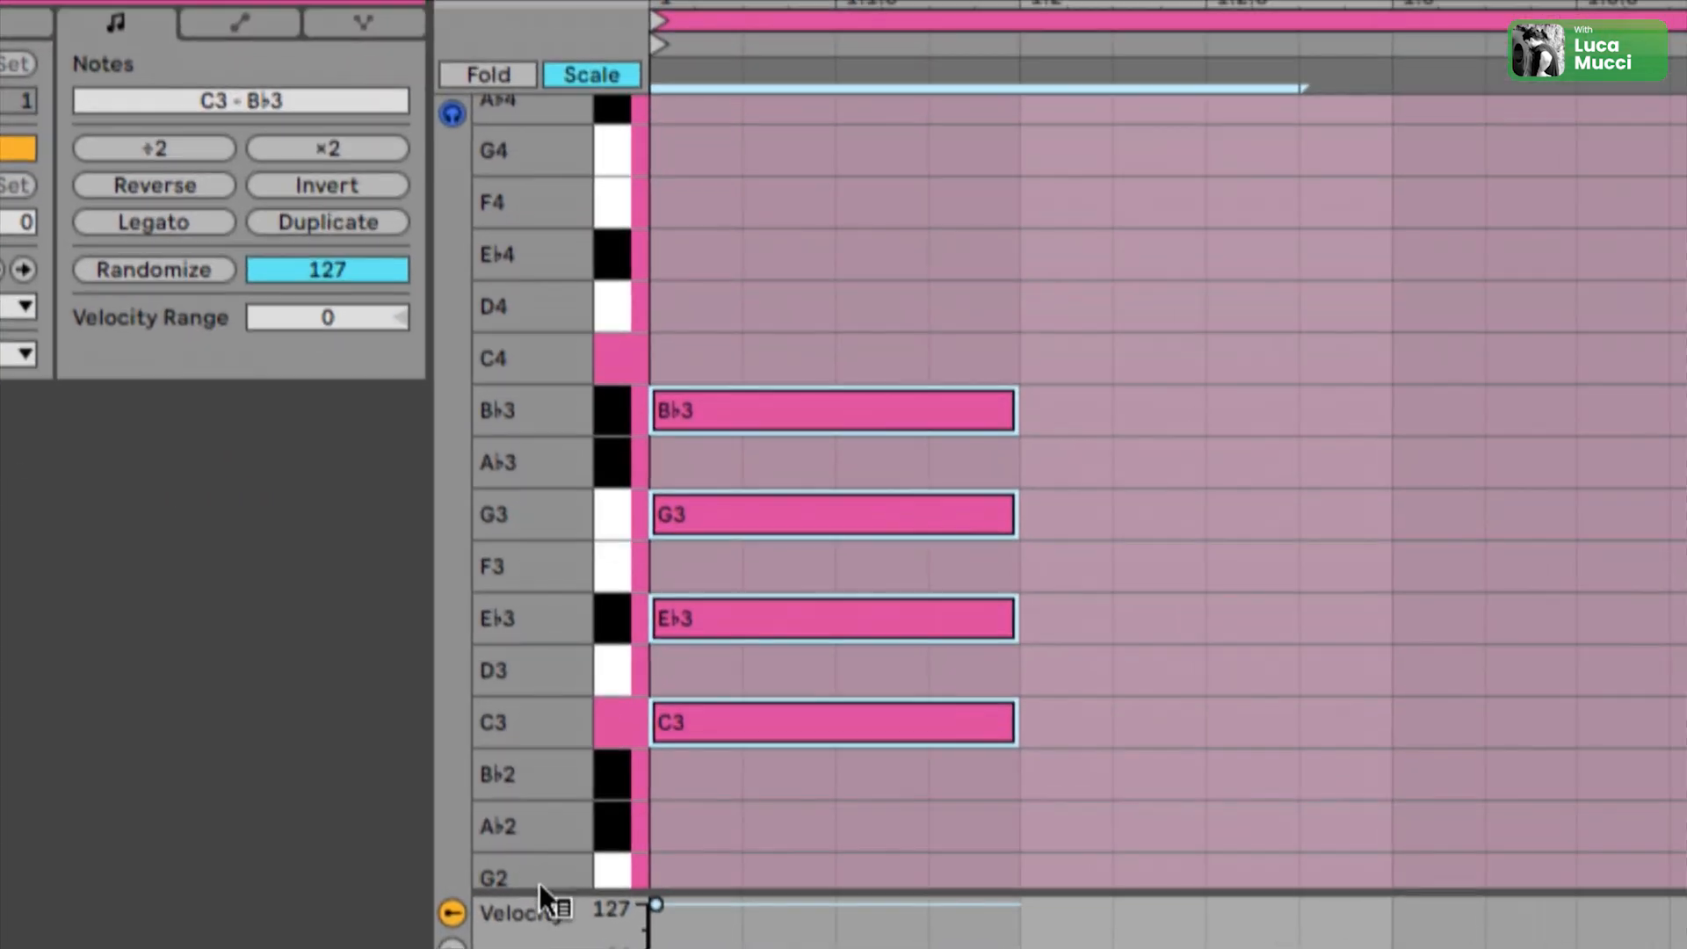
Audition the chord tones C3, Eb3, G3 and Bb3 one by one
click(613, 719)
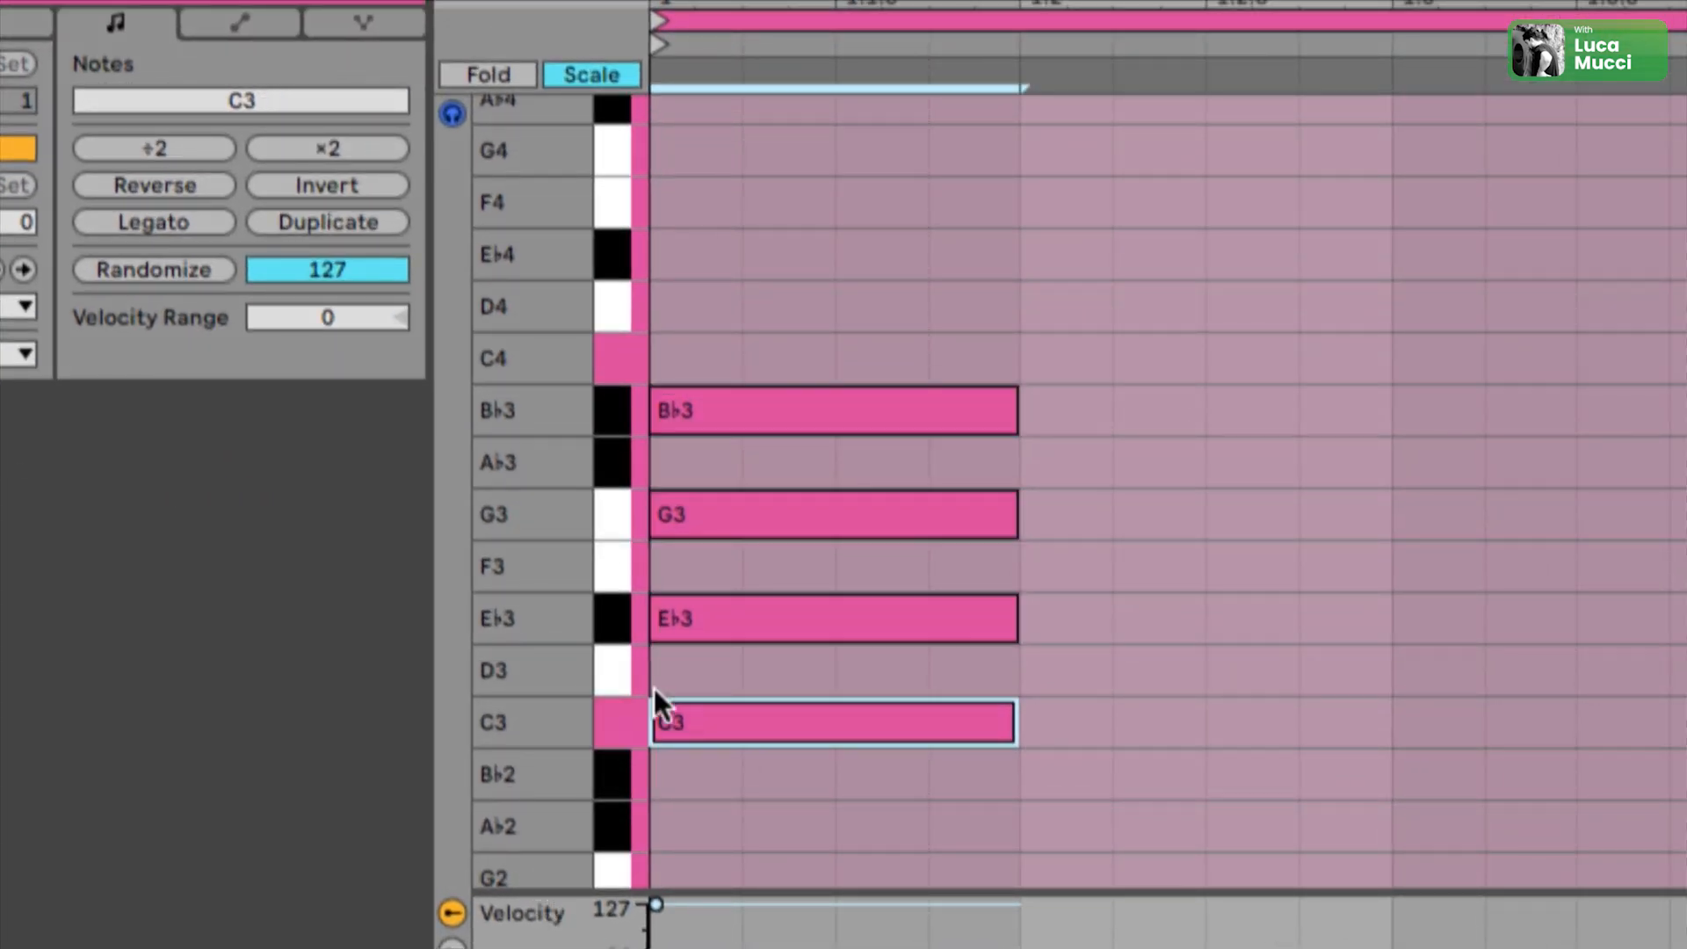
click(624, 618)
click(616, 508)
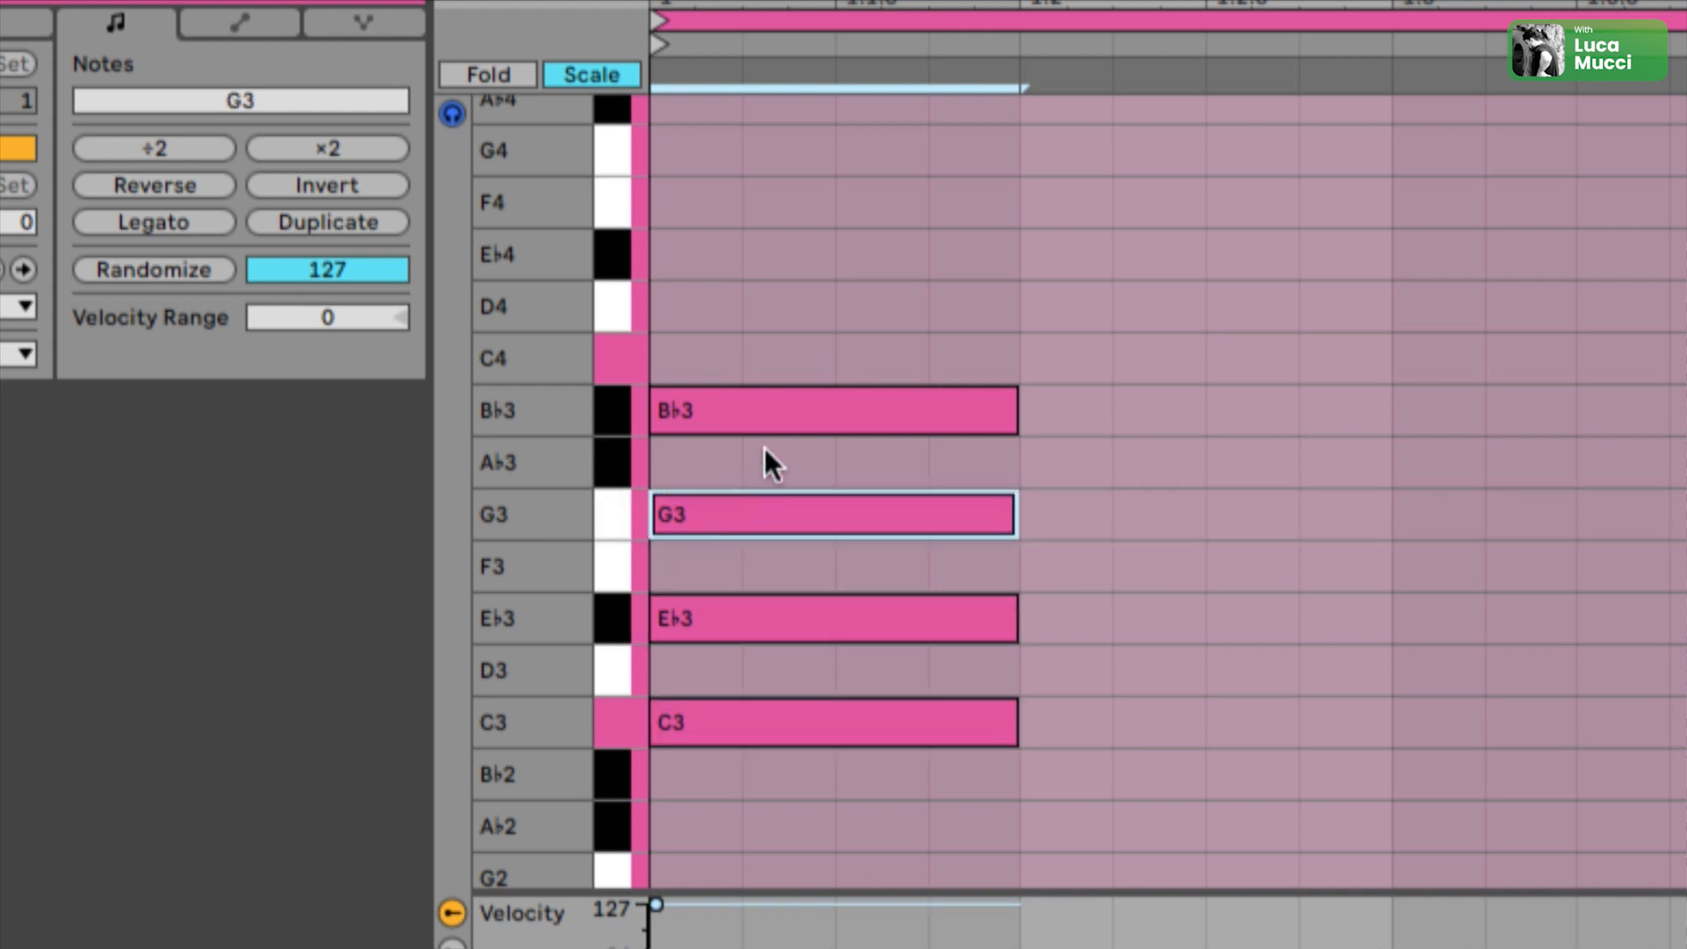
click(623, 400)
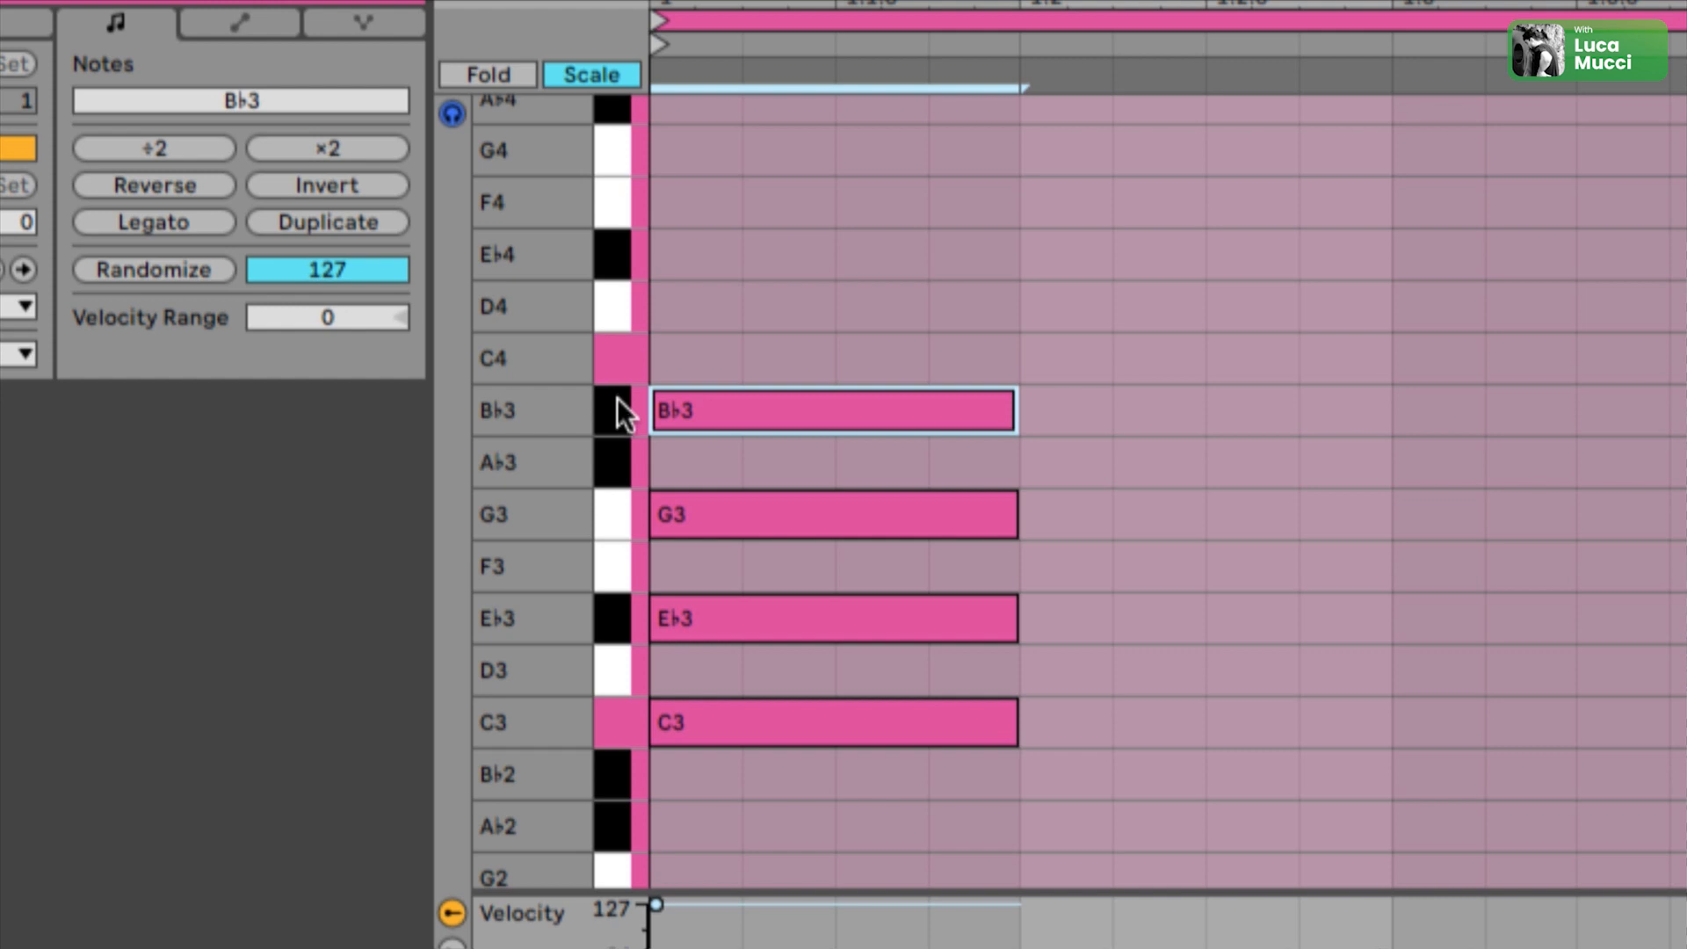
double_click(1084, 721)
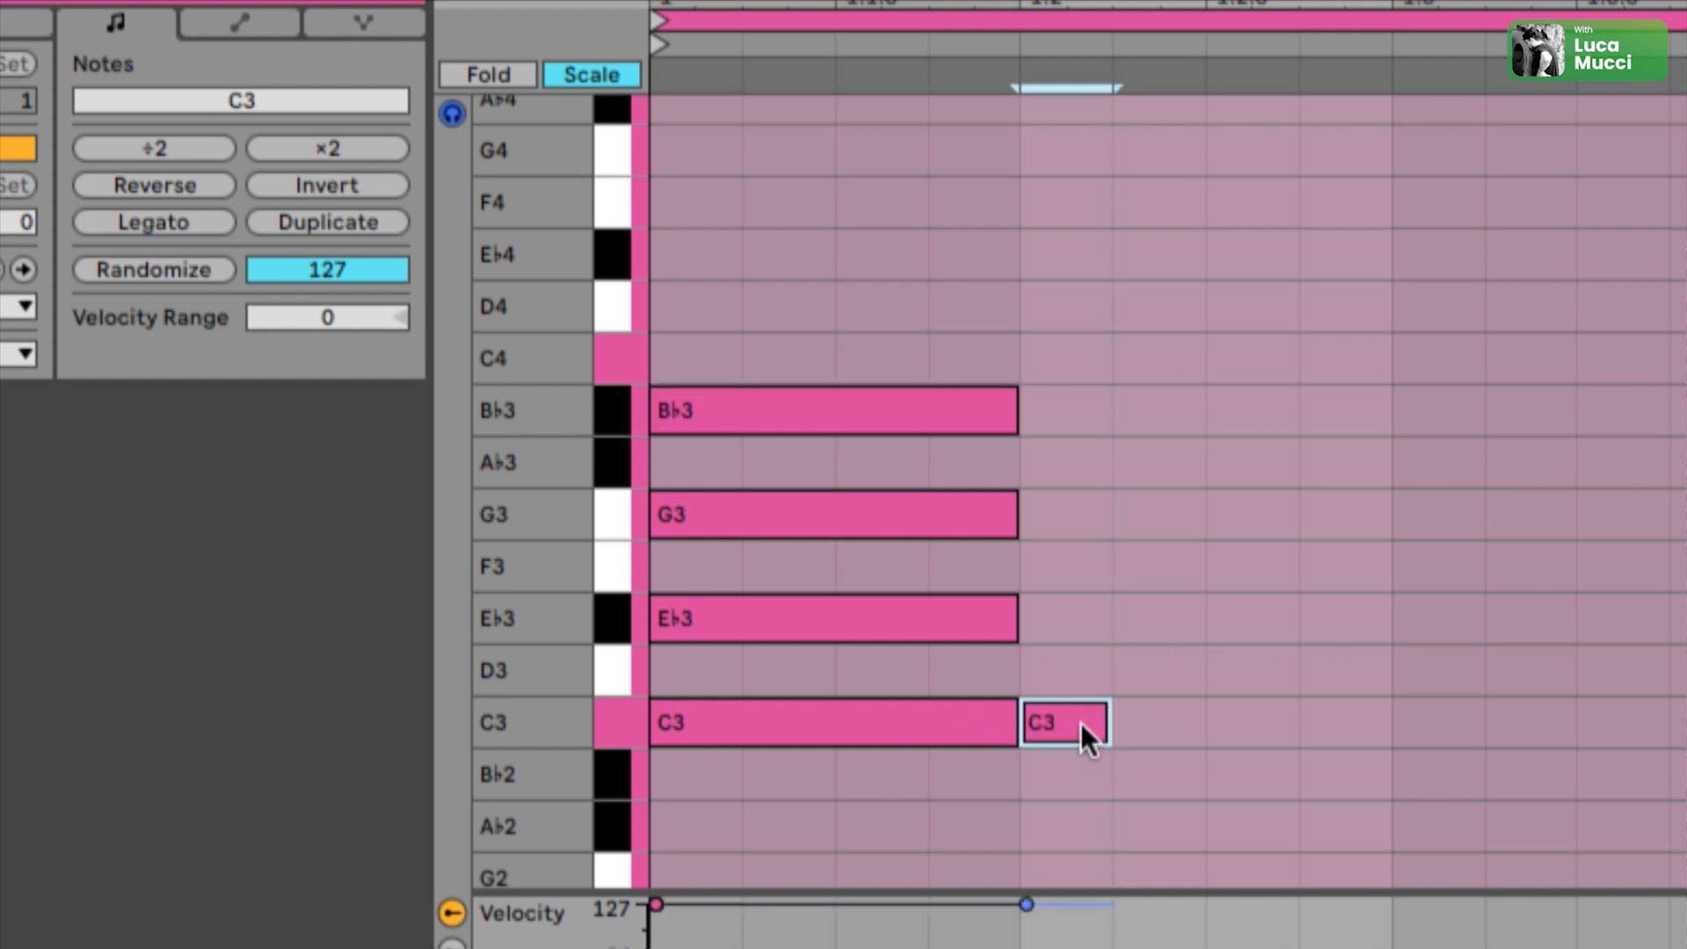
mouse_move(1077, 724)
mouse_down()
mouse_move(1077, 416)
mouse_move(1065, 712)
mouse_up()
key(ctrl+z)
Add a one-beat D4 note above the C minor seventh chord at the start of the clip
drag(1160, 294, 933, 740)
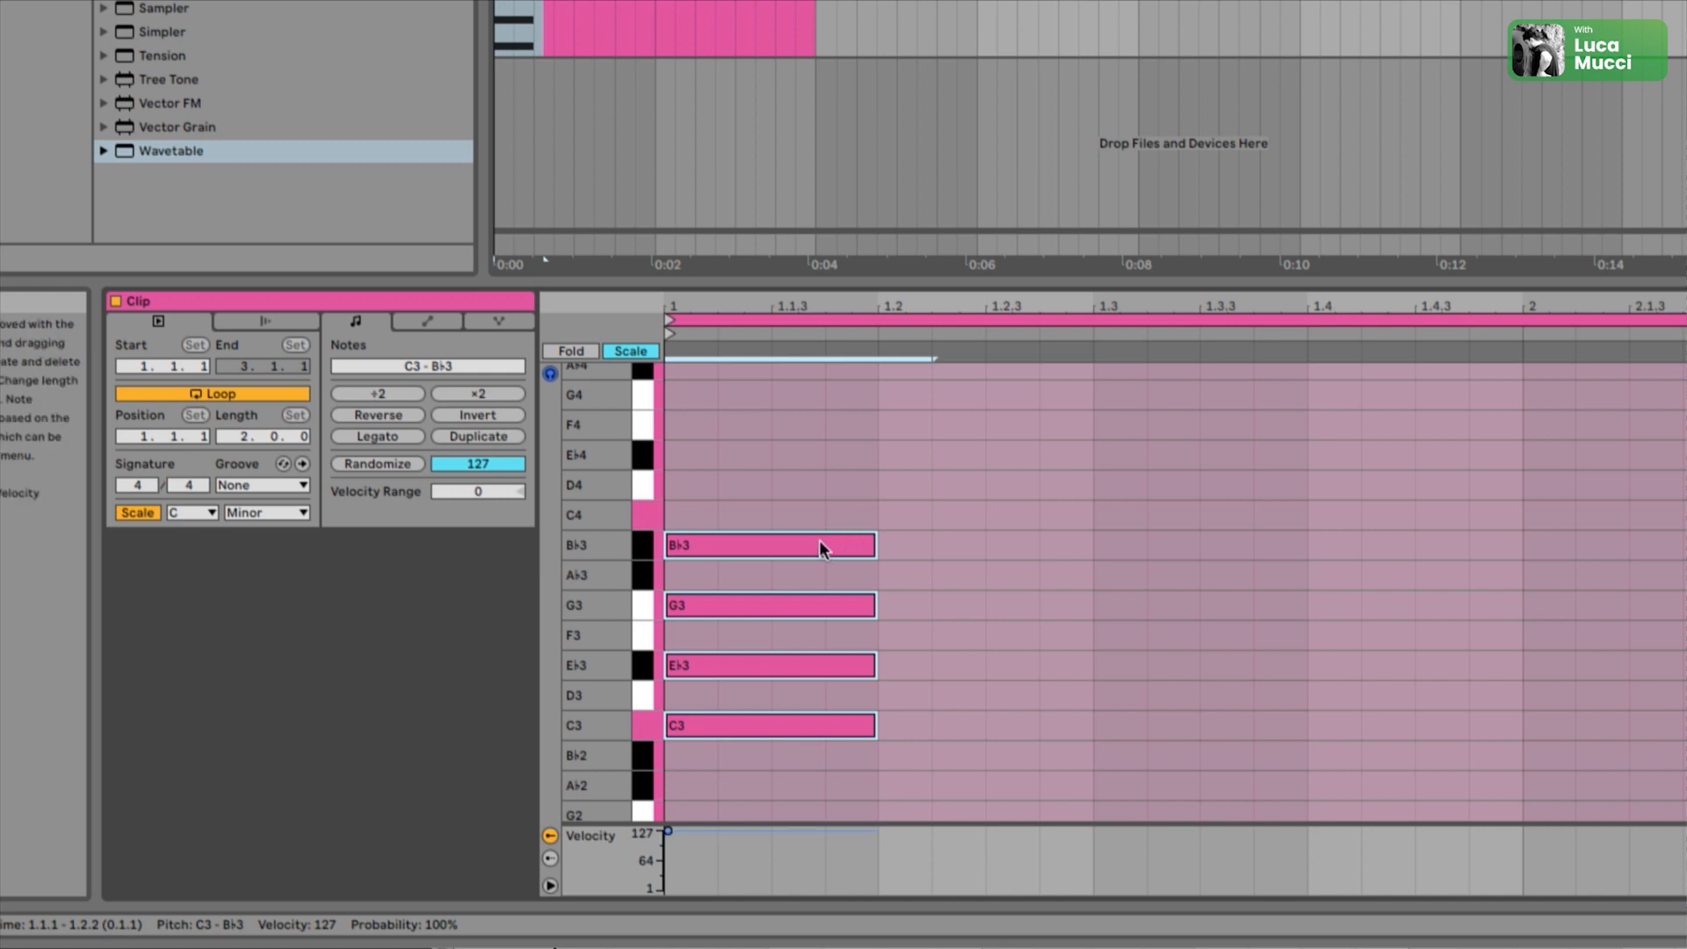
click(718, 522)
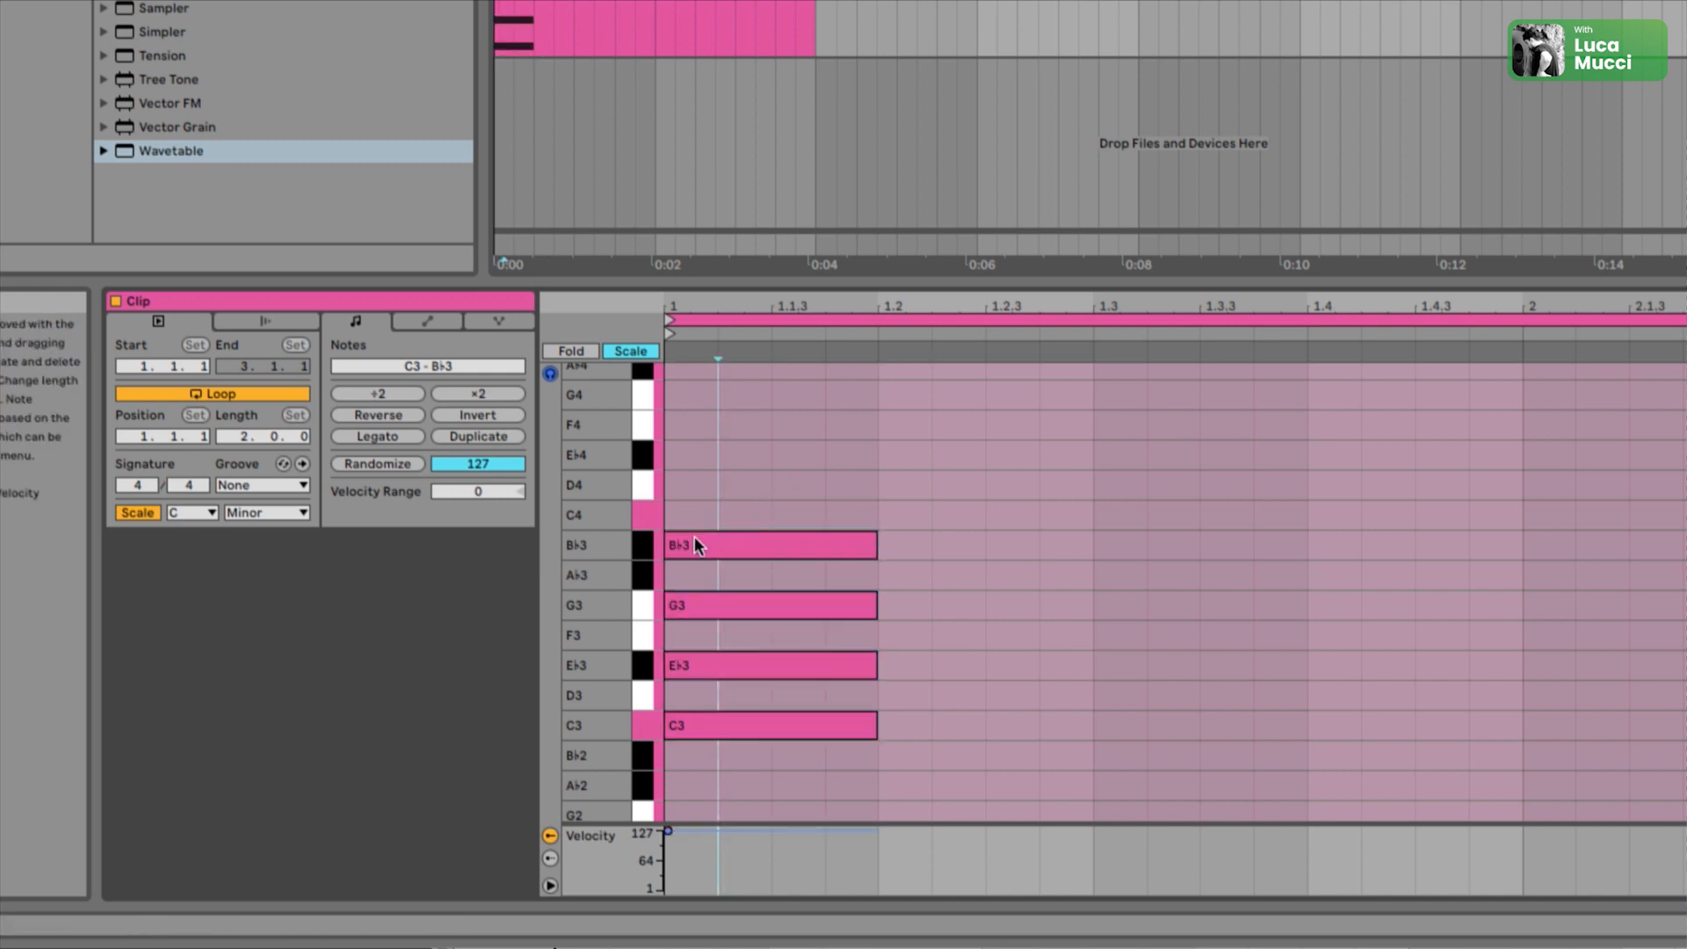
double_click(694, 485)
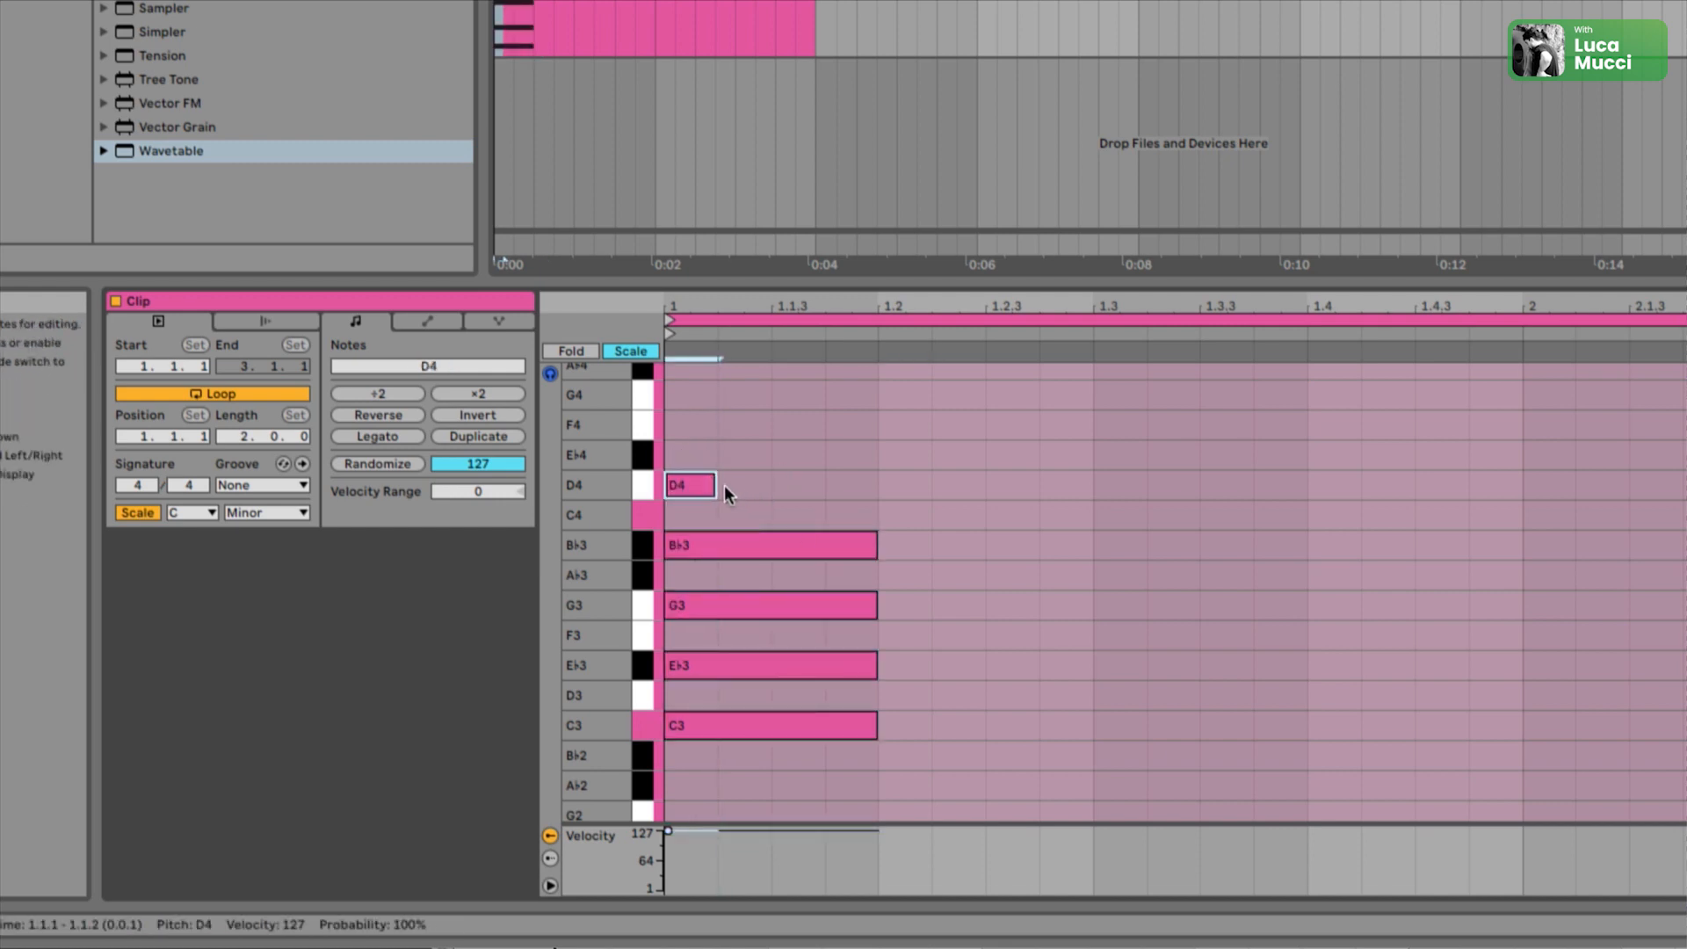
drag(715, 488, 876, 497)
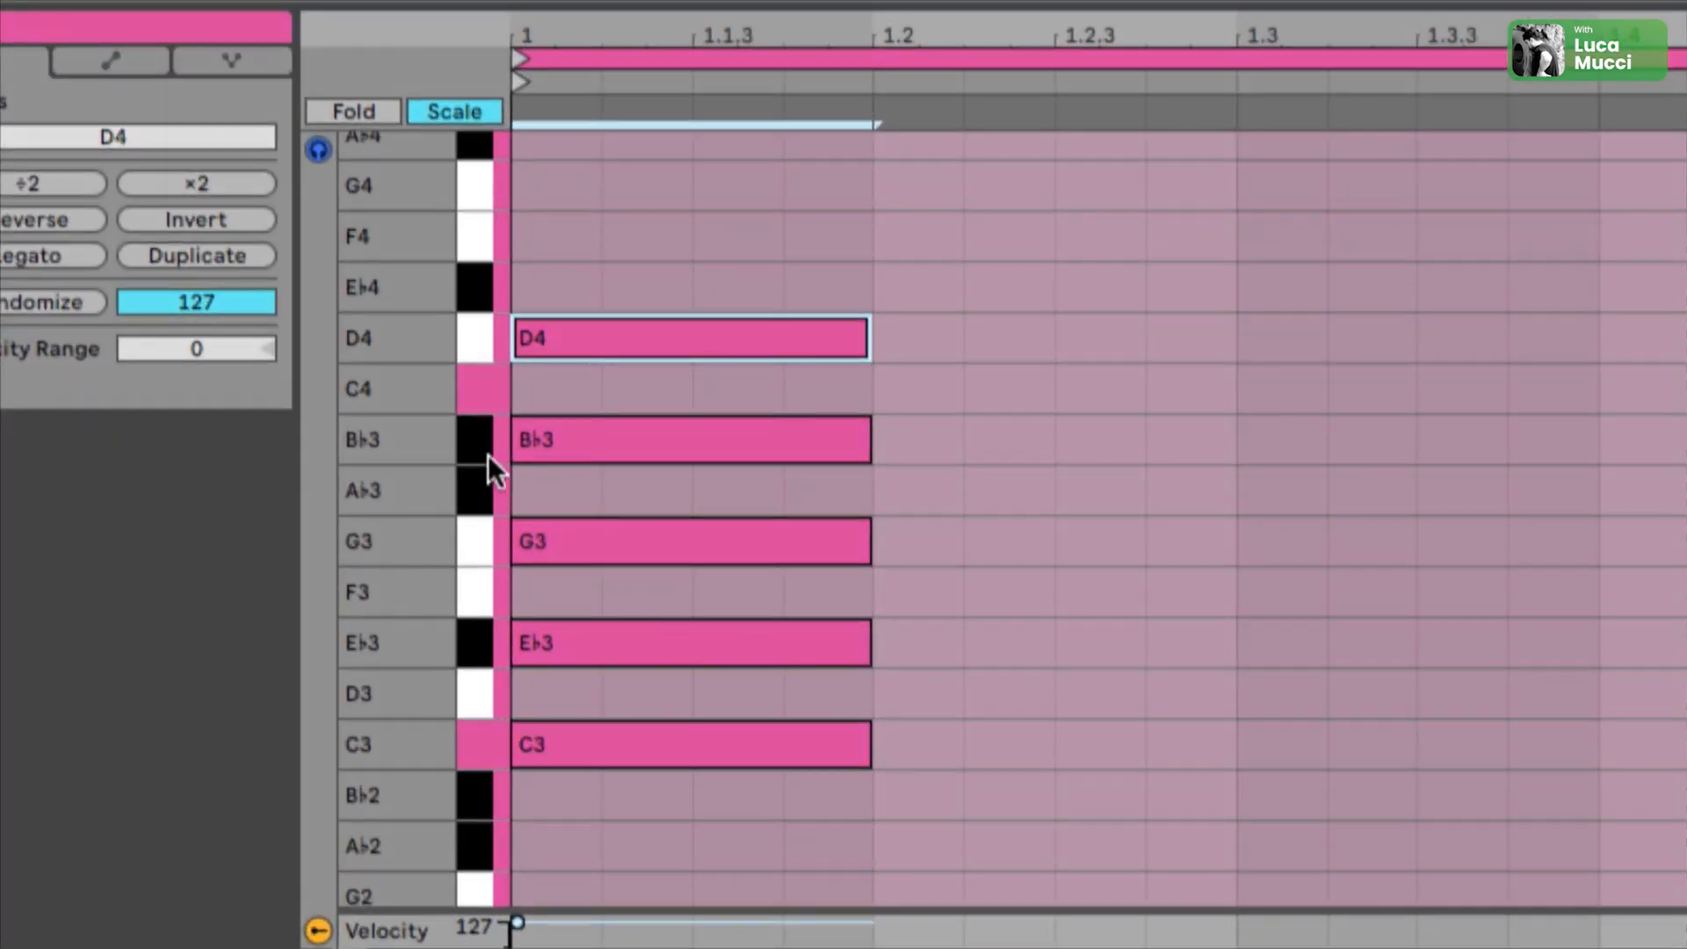
Audition the Bb3, C4, C3 and D4 pitches and play back the five-note chord
click(484, 446)
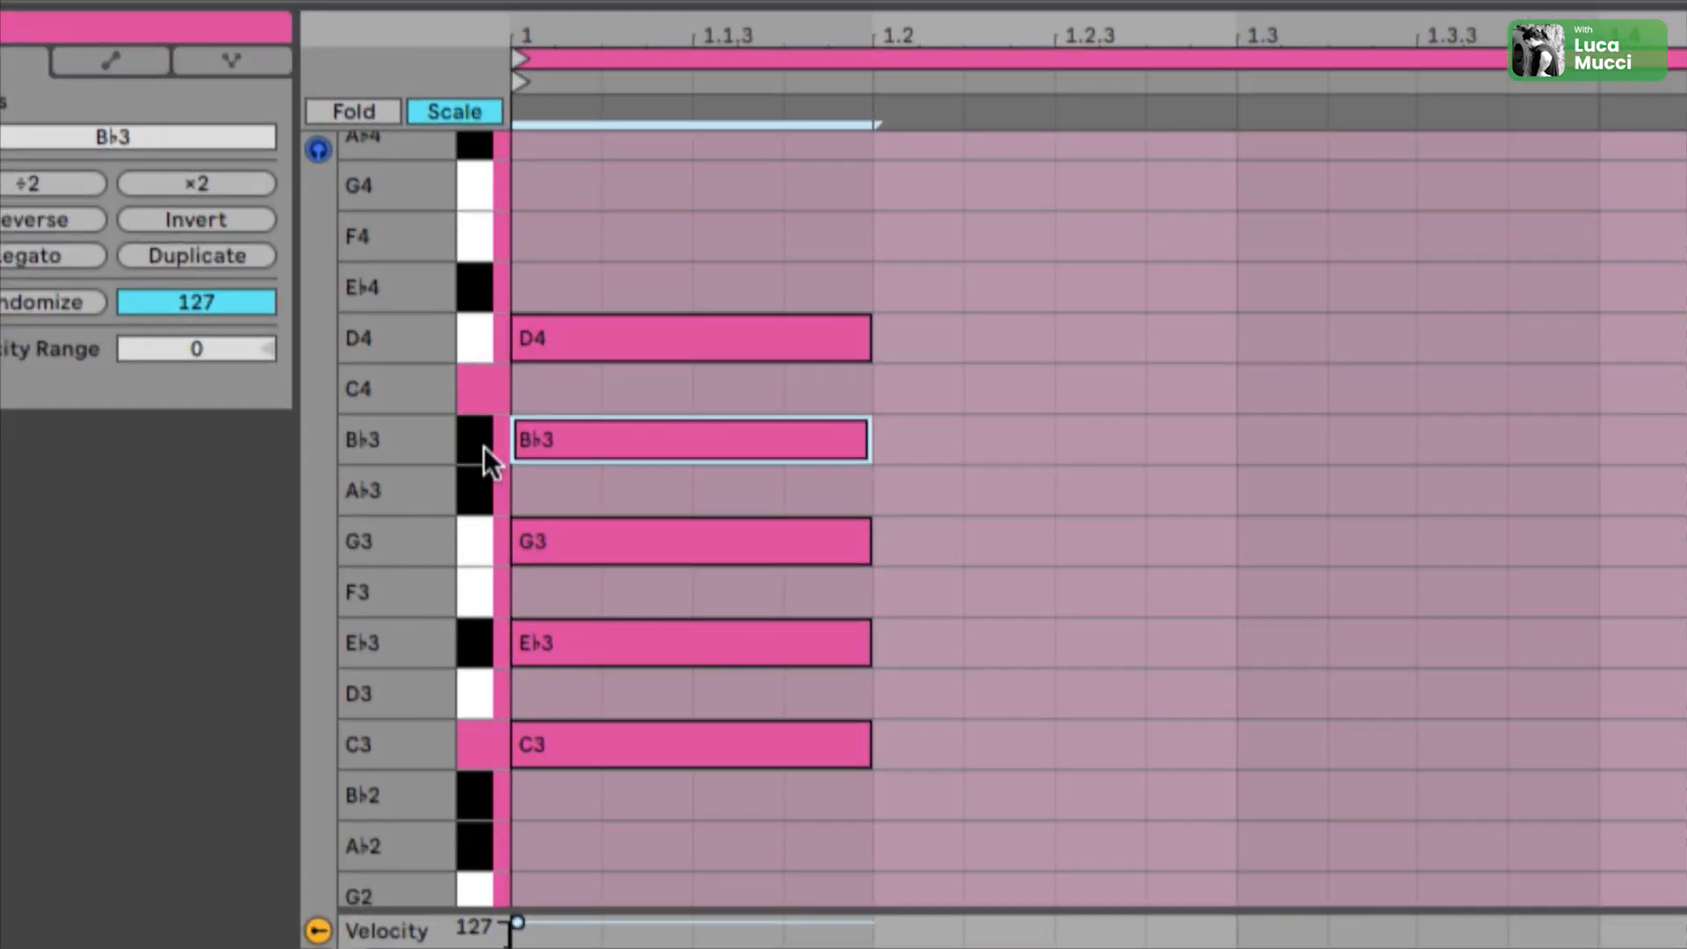
click(487, 397)
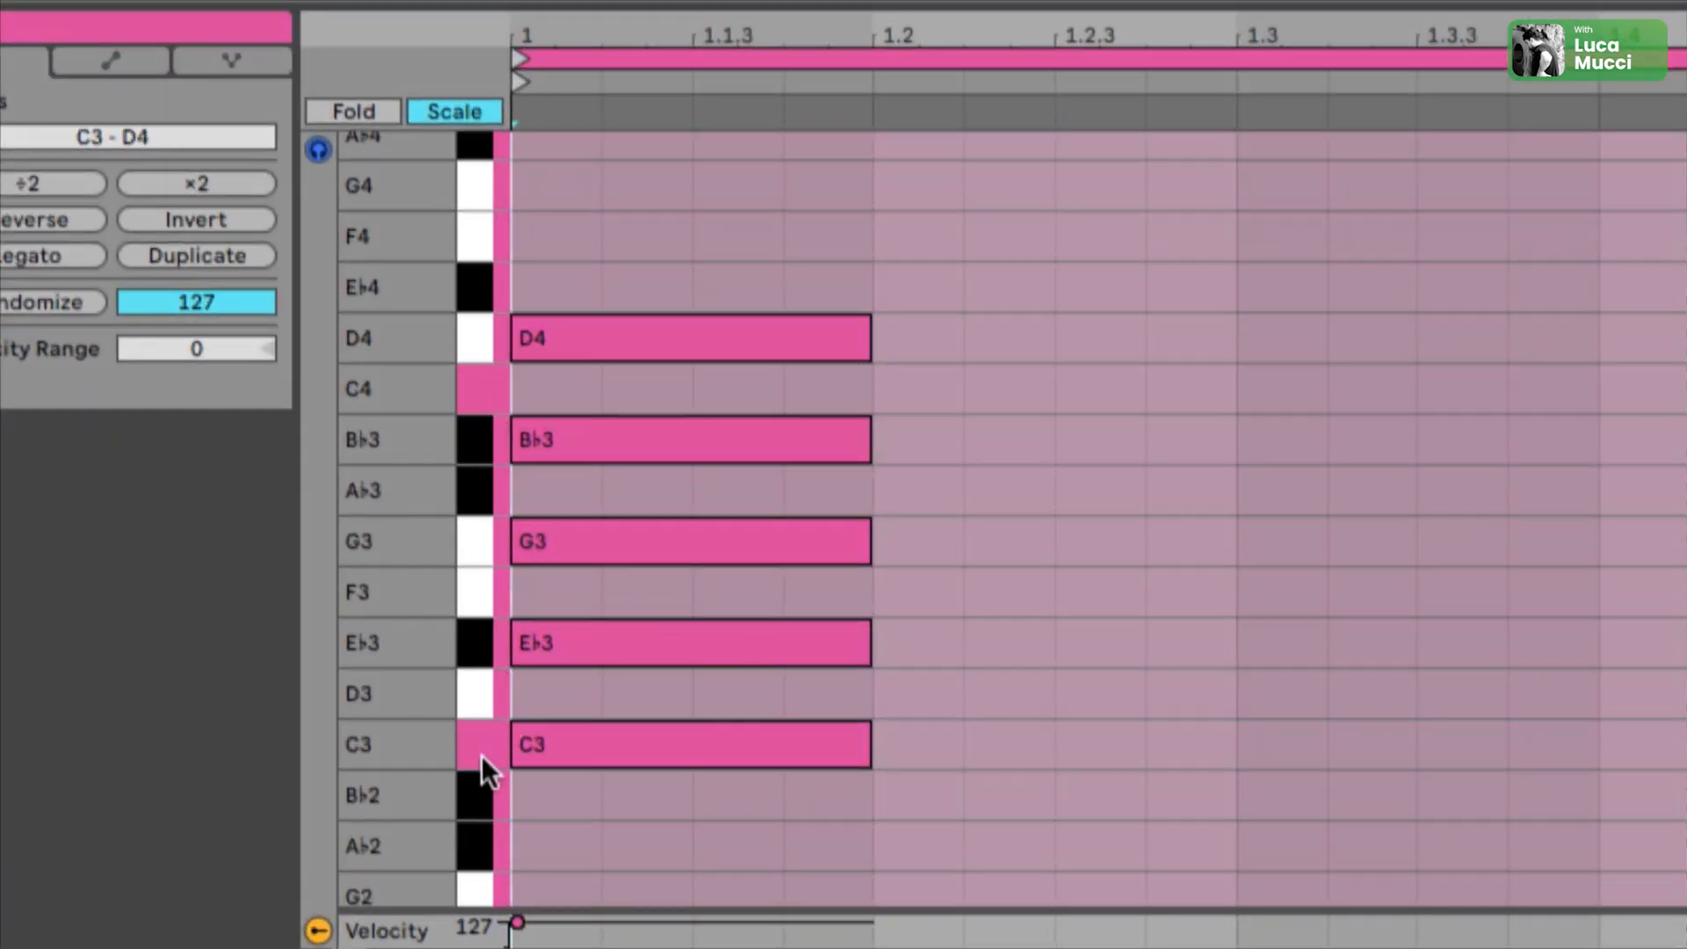
click(484, 747)
click(478, 376)
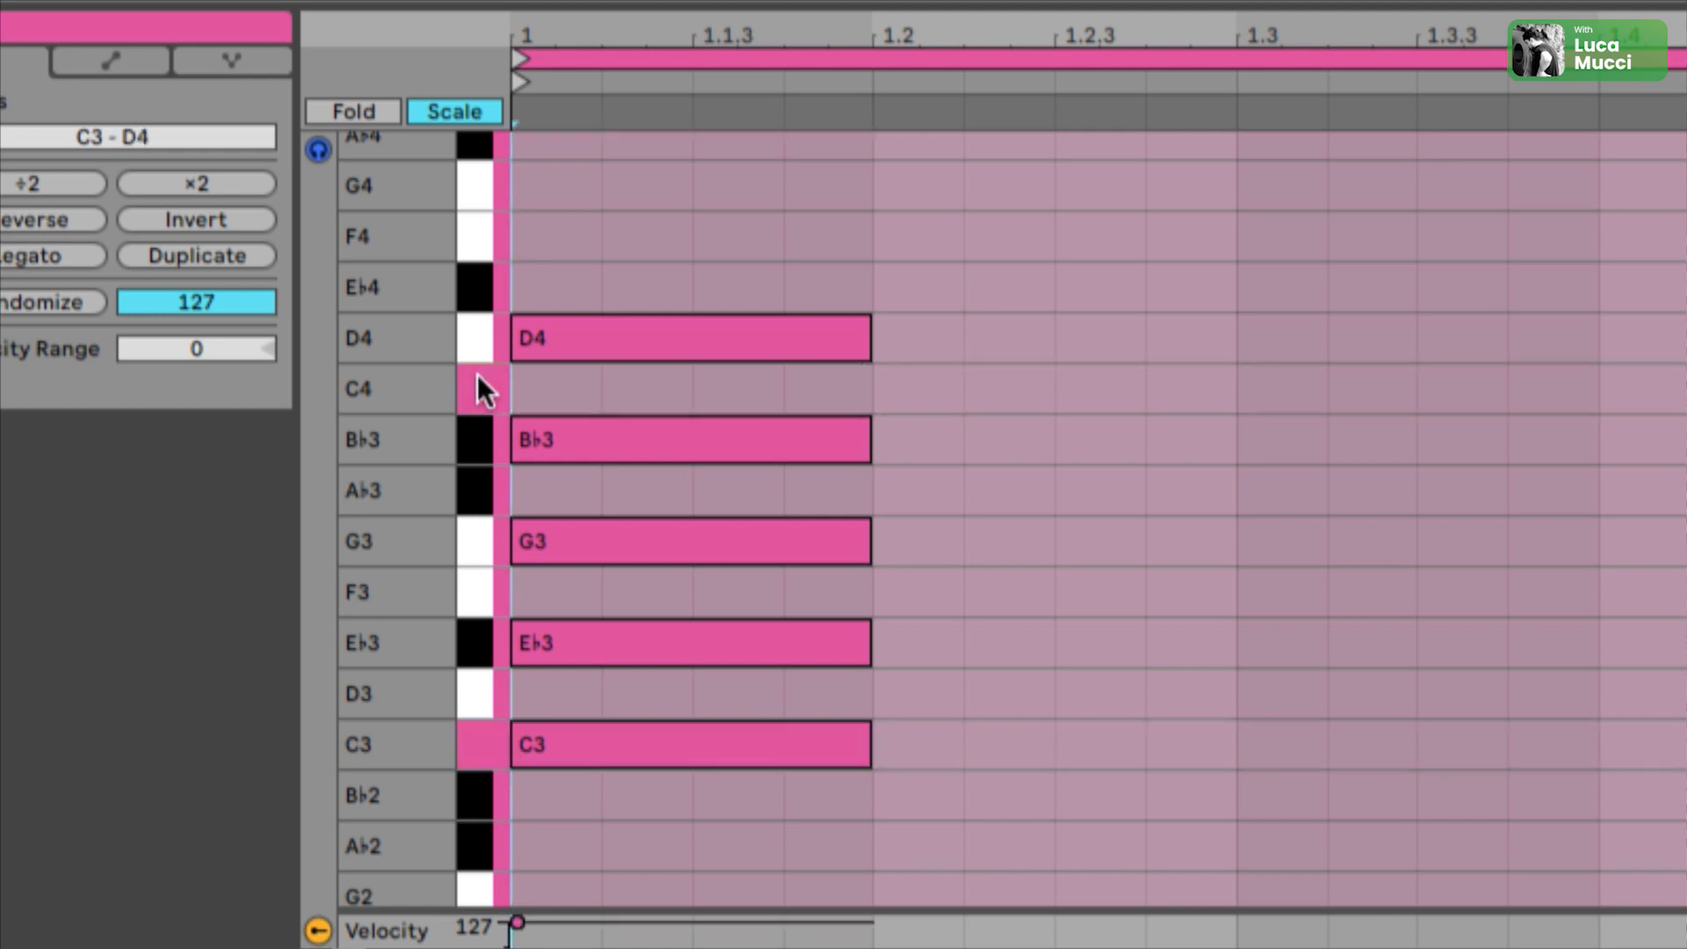
click(488, 340)
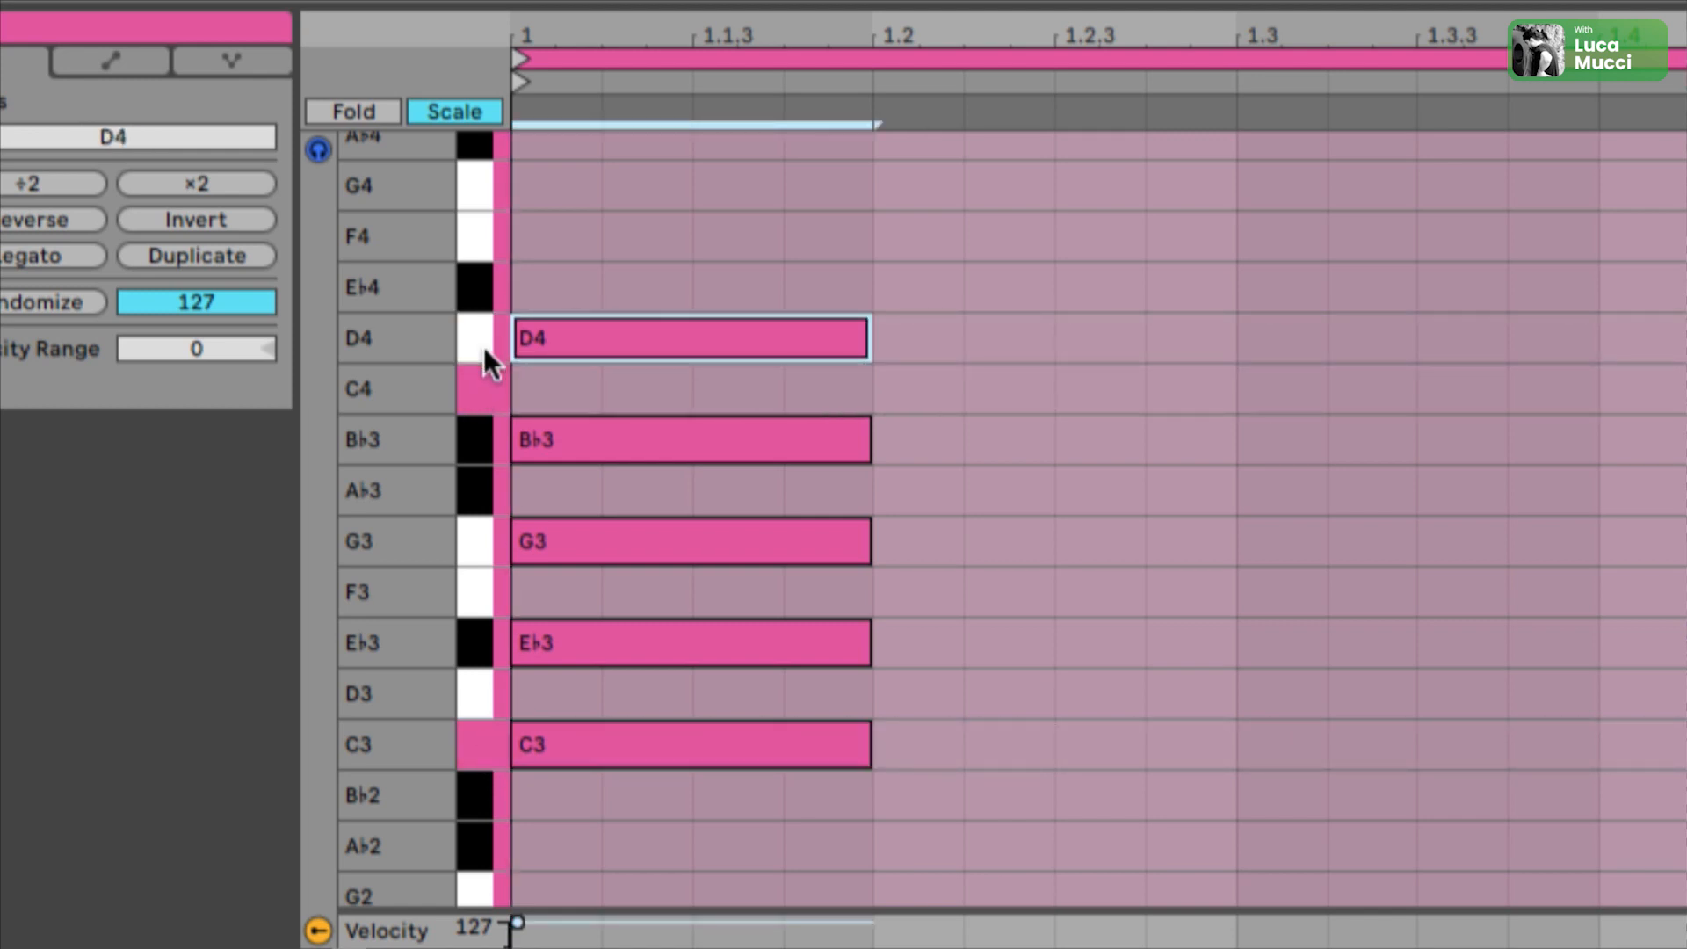
key(space)
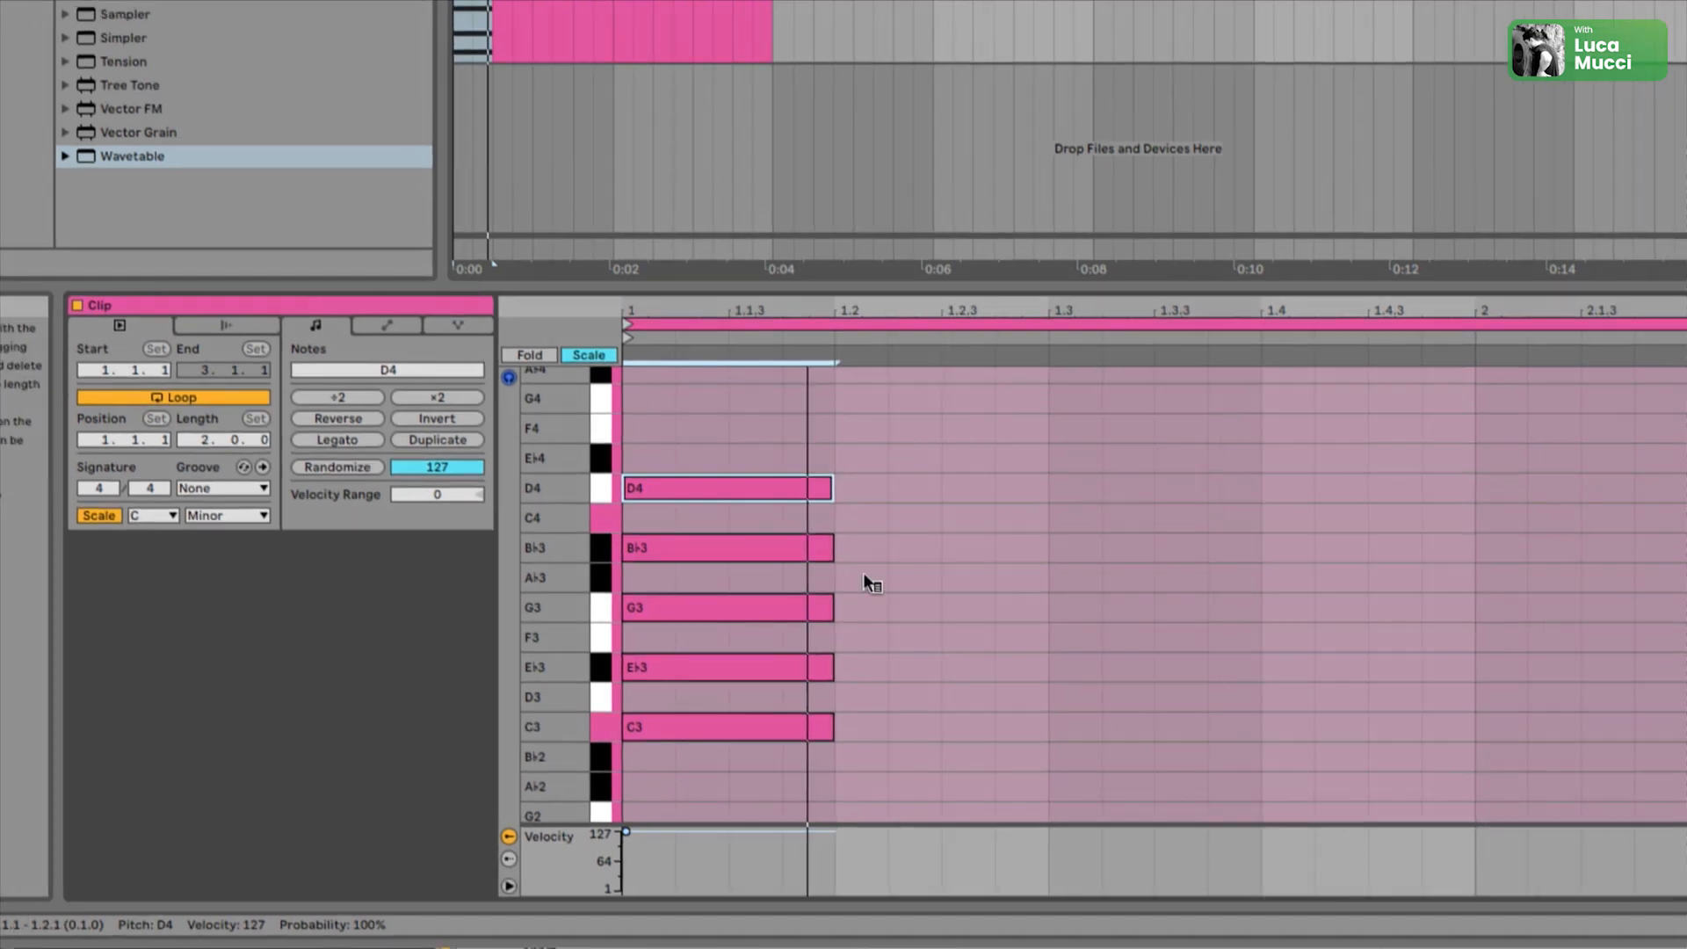
Shorten the five-note chord to a sixteenth and place one copy at 1.1.2 and one at 1.1.4
drag(952, 455, 742, 779)
mouse_move(831, 729)
mouse_down()
mouse_move(675, 727)
mouse_move(825, 732)
mouse_up()
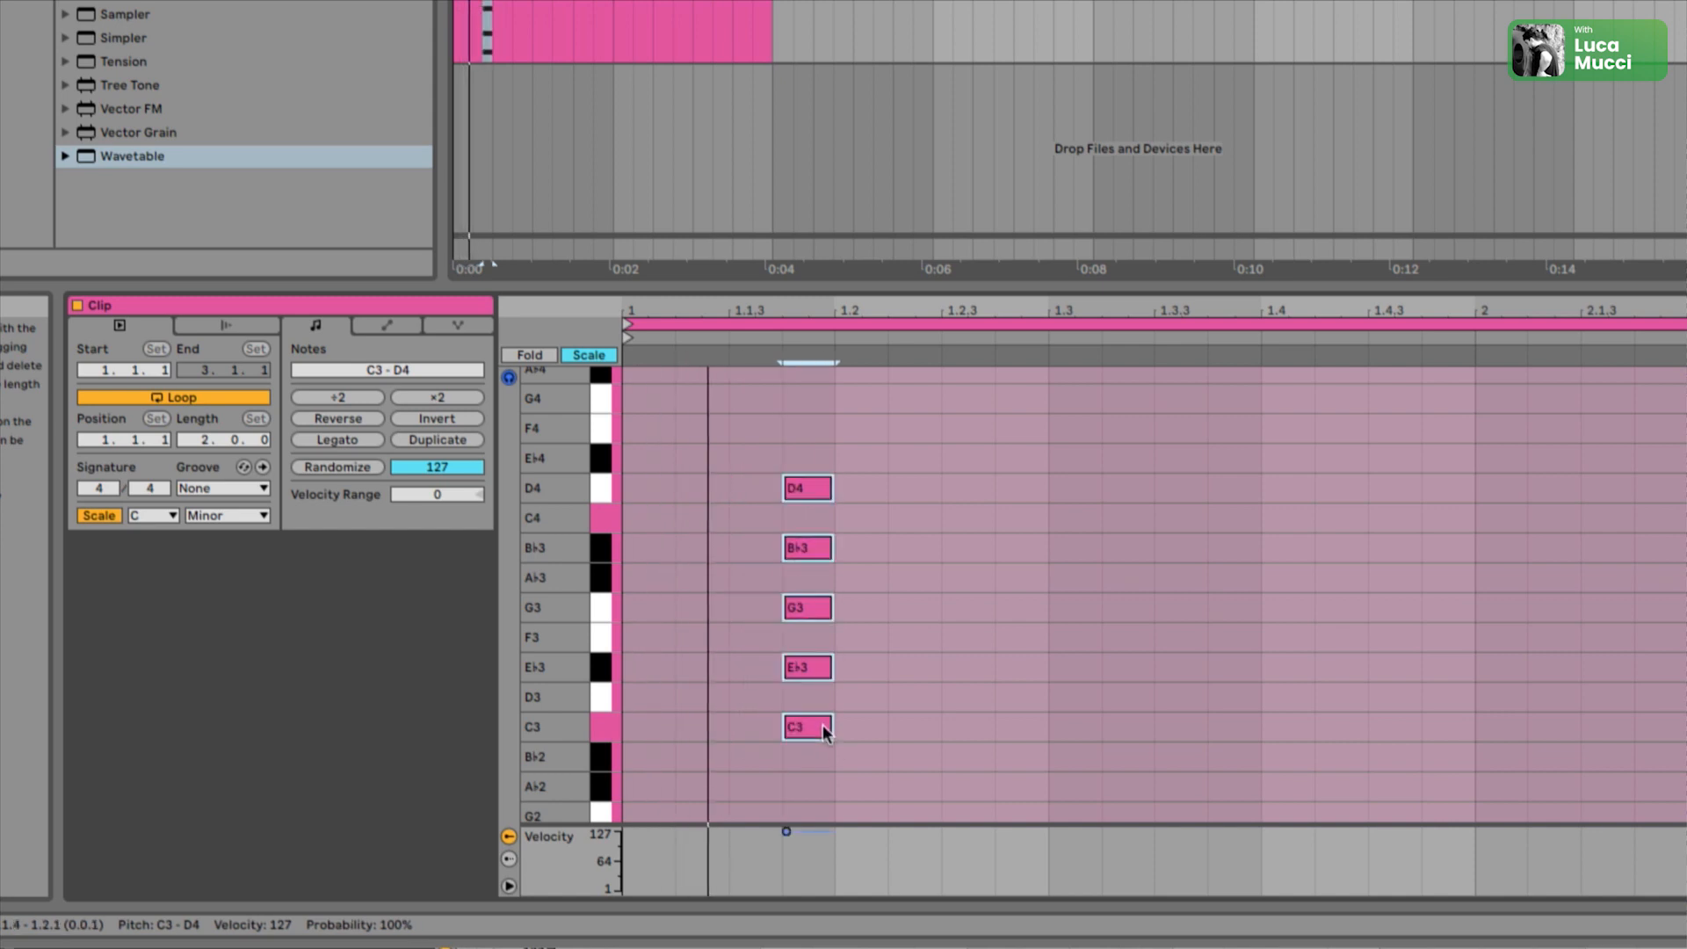
key(super+z)
alt+drag(702, 725, 808, 722)
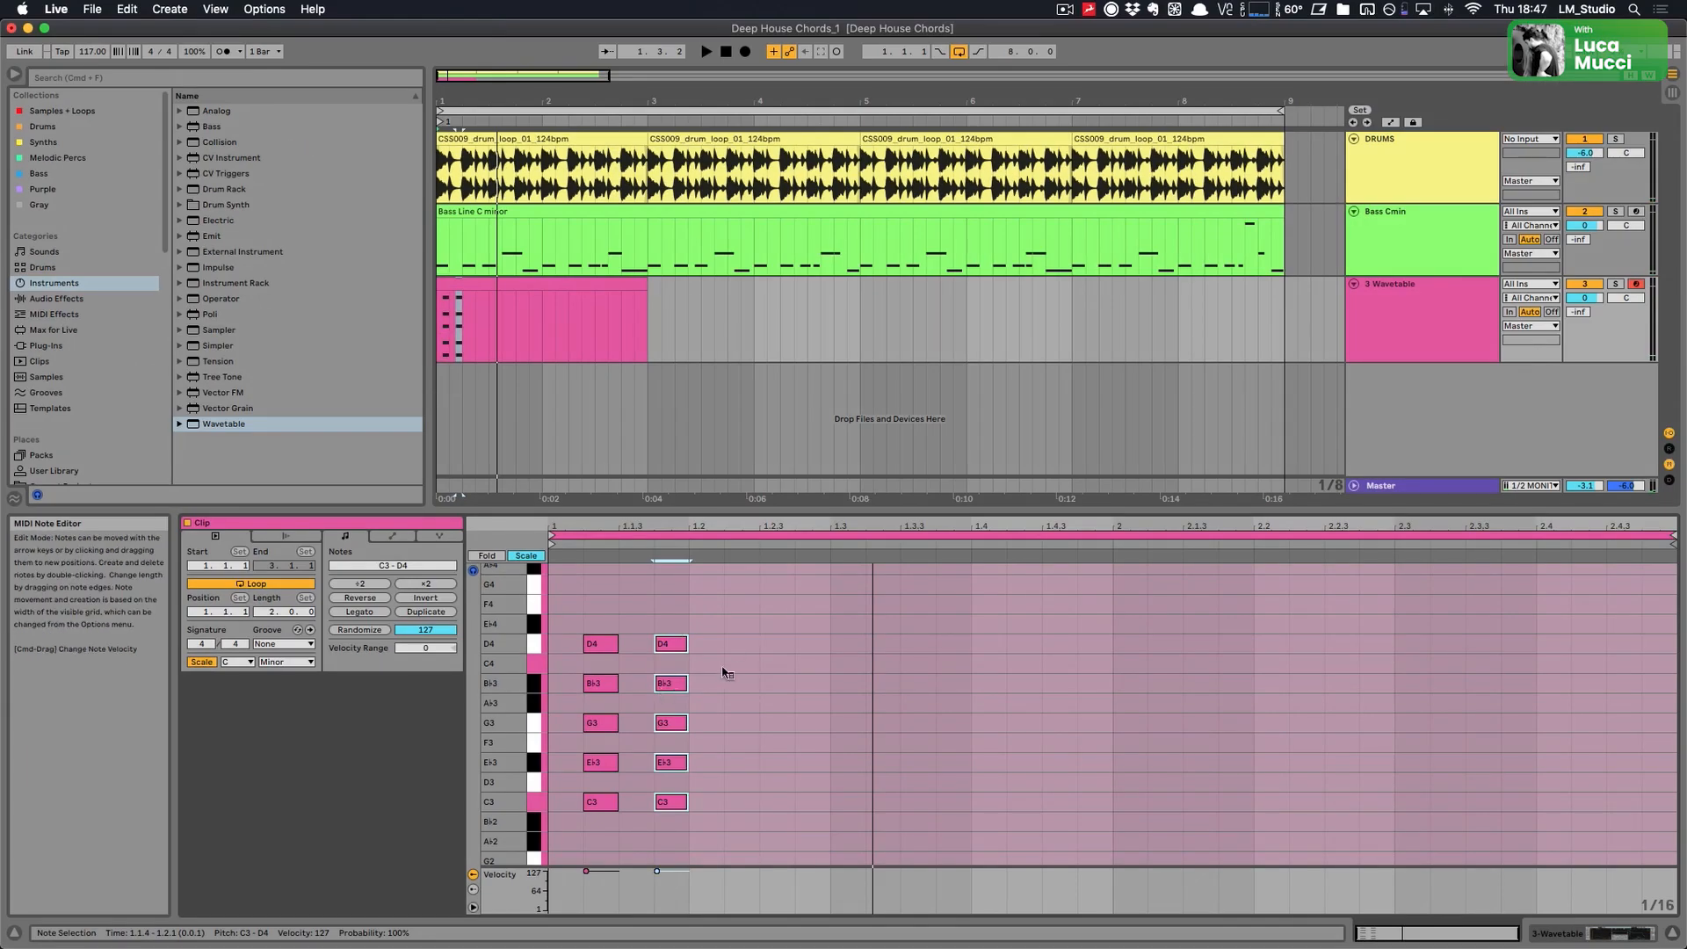
Duplicate the chord to 1.2.3 and transpose the copy up one octave
drag(867, 568, 772, 783)
key(super+d)
key(shift+Up)
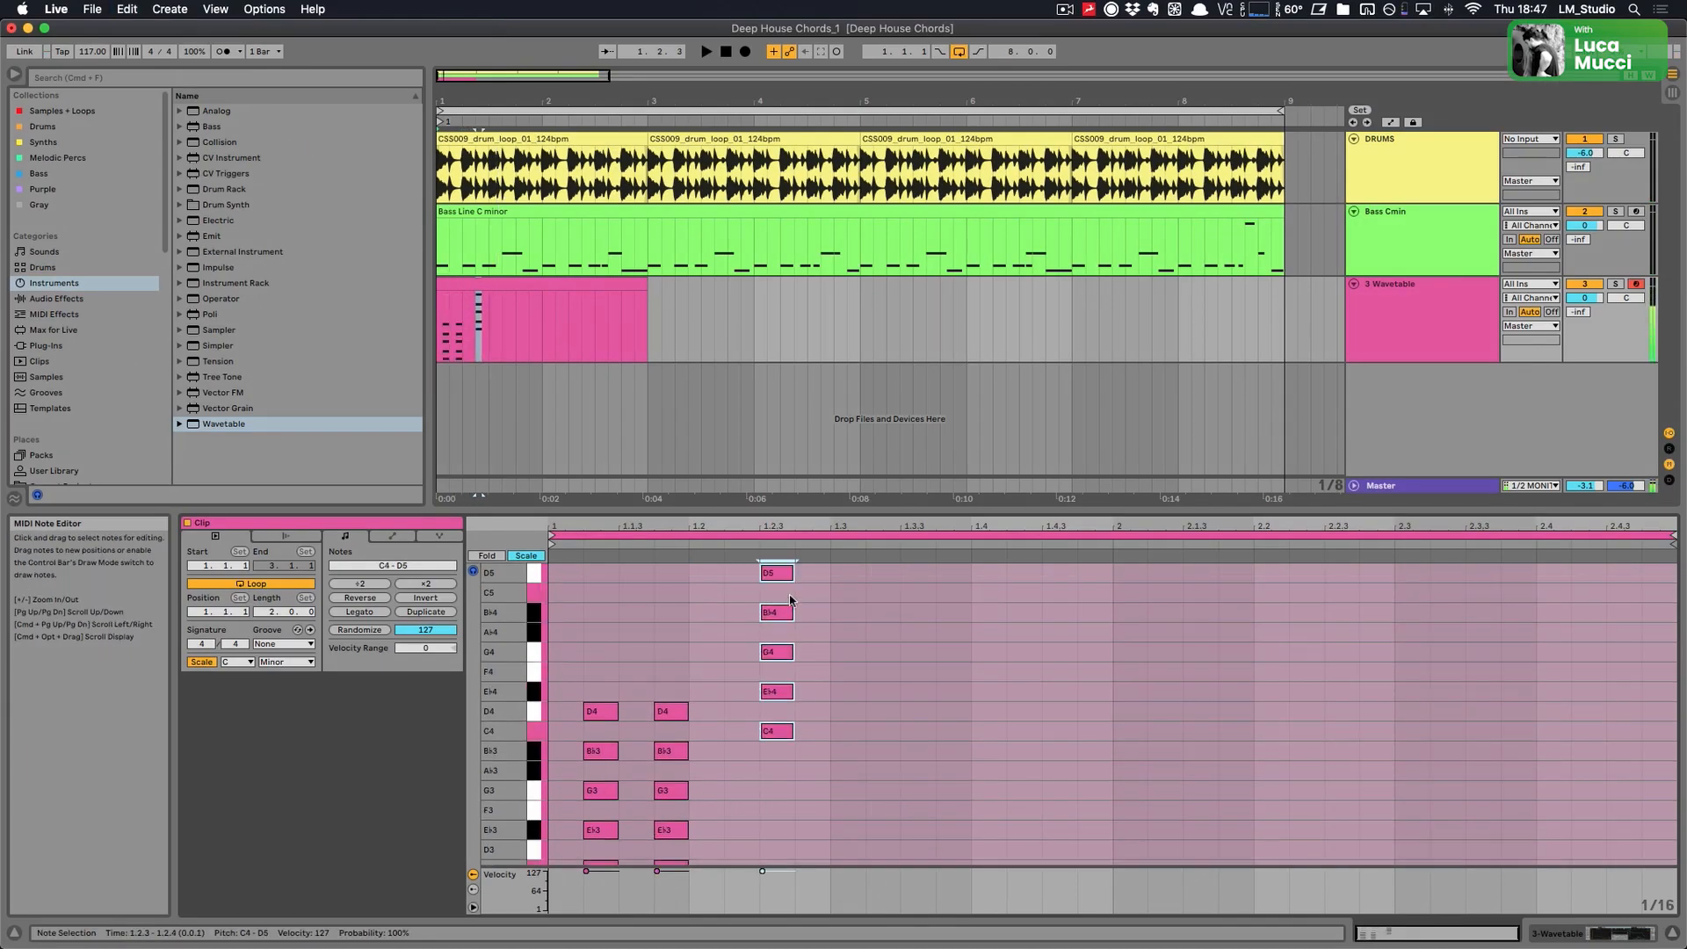
Play back the pattern, enlarge the note editor and add a copy of the chord one octave lower at 1.2.4
key(space)
key(space)
drag(784, 510, 784, 421)
key(space)
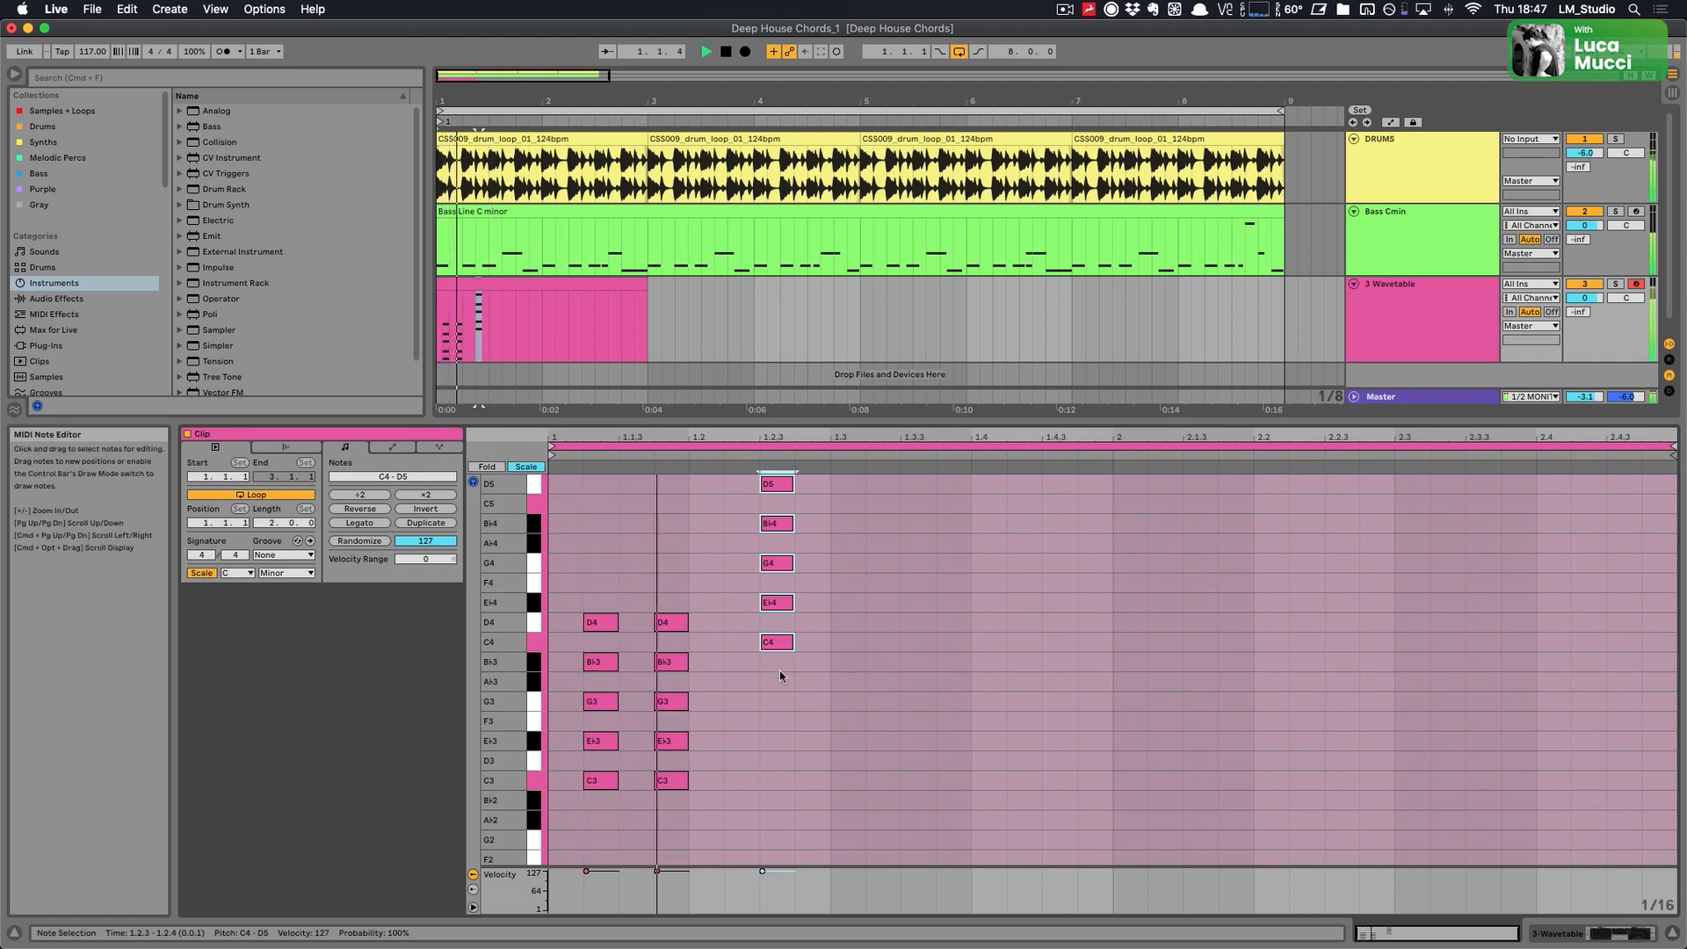
key(super+d)
key(shift+Down)
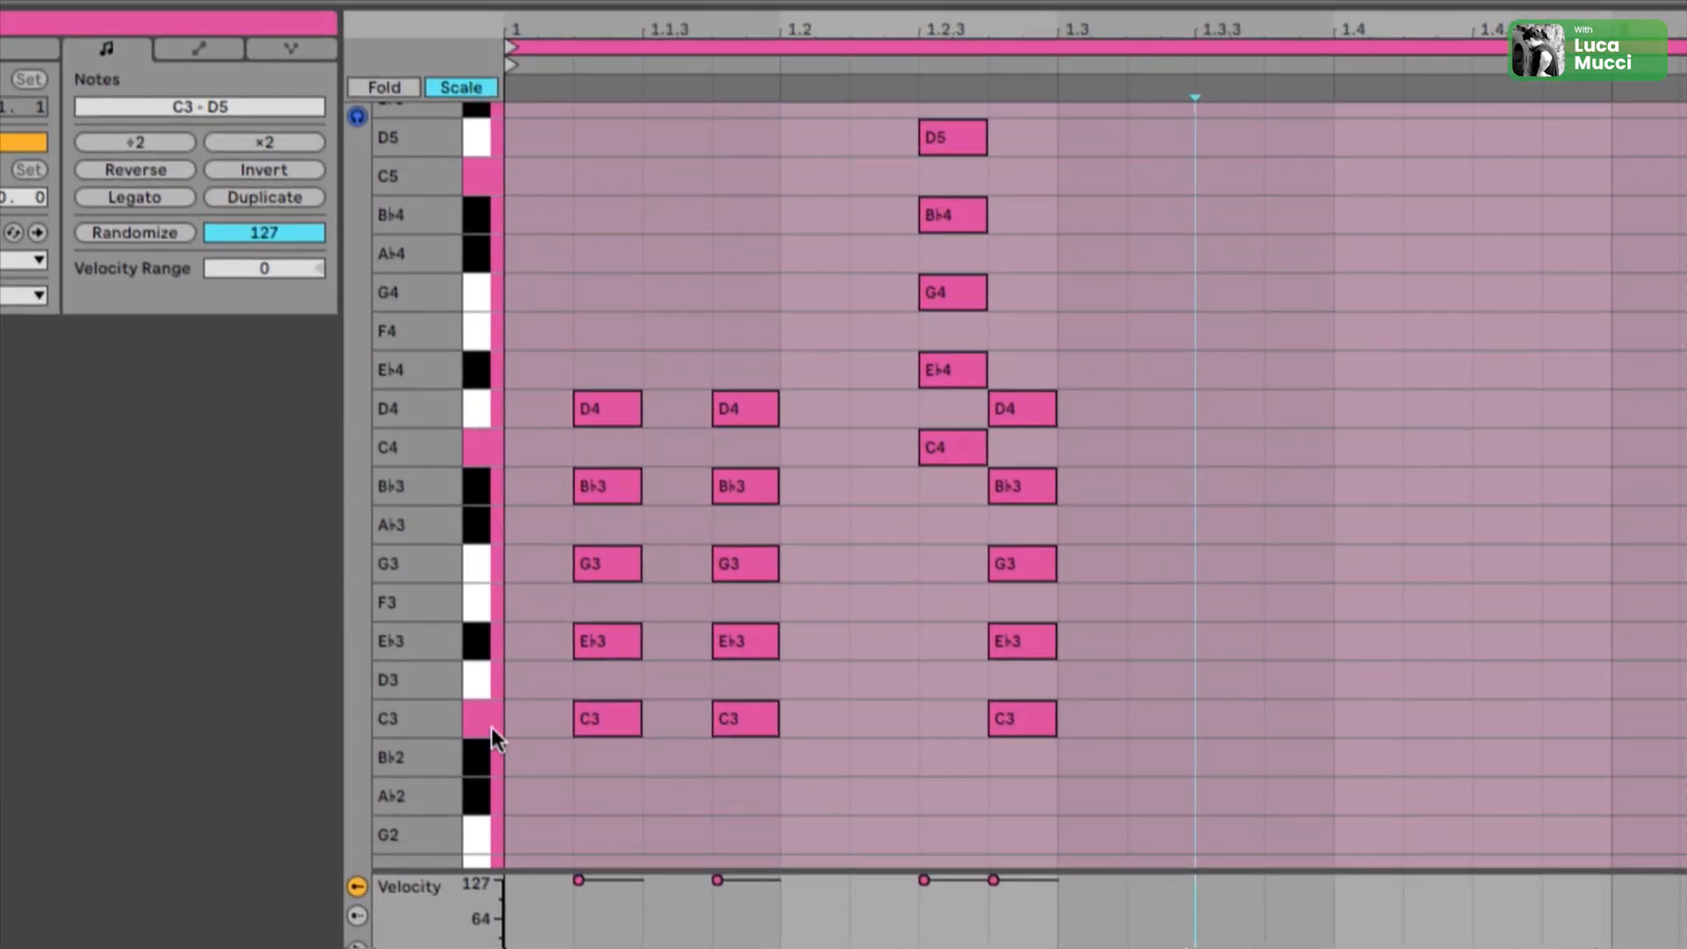
Audition the scale degrees C3, D3, Eb3 and F3 in order
click(479, 720)
click(473, 678)
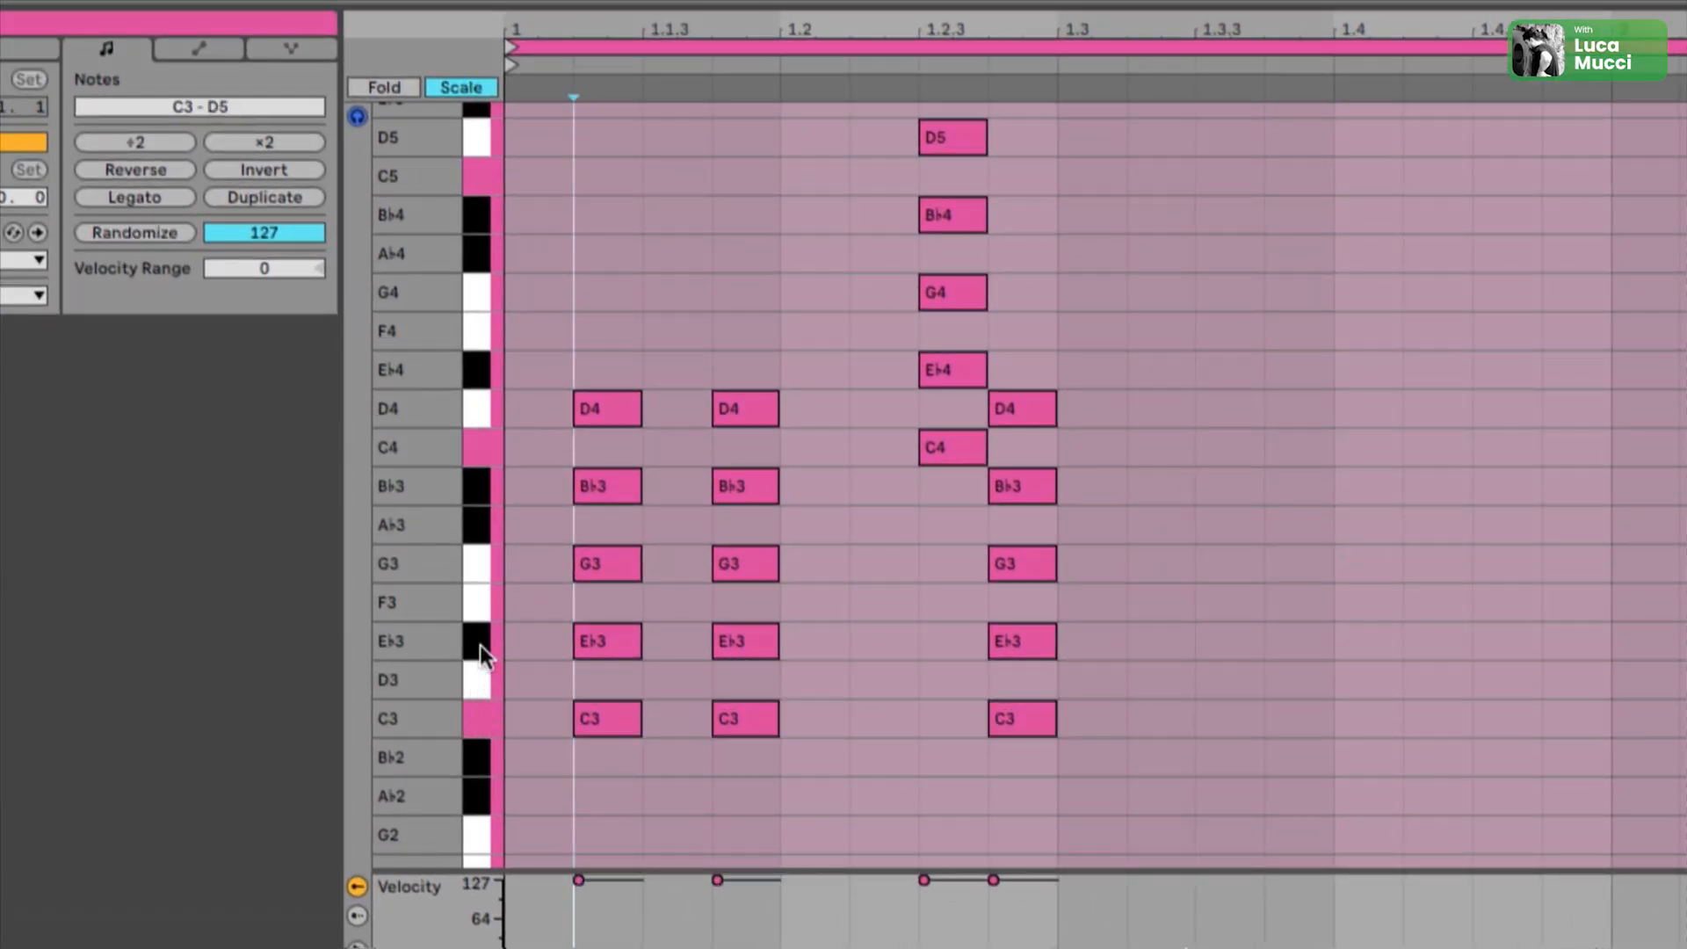
click(479, 645)
click(483, 602)
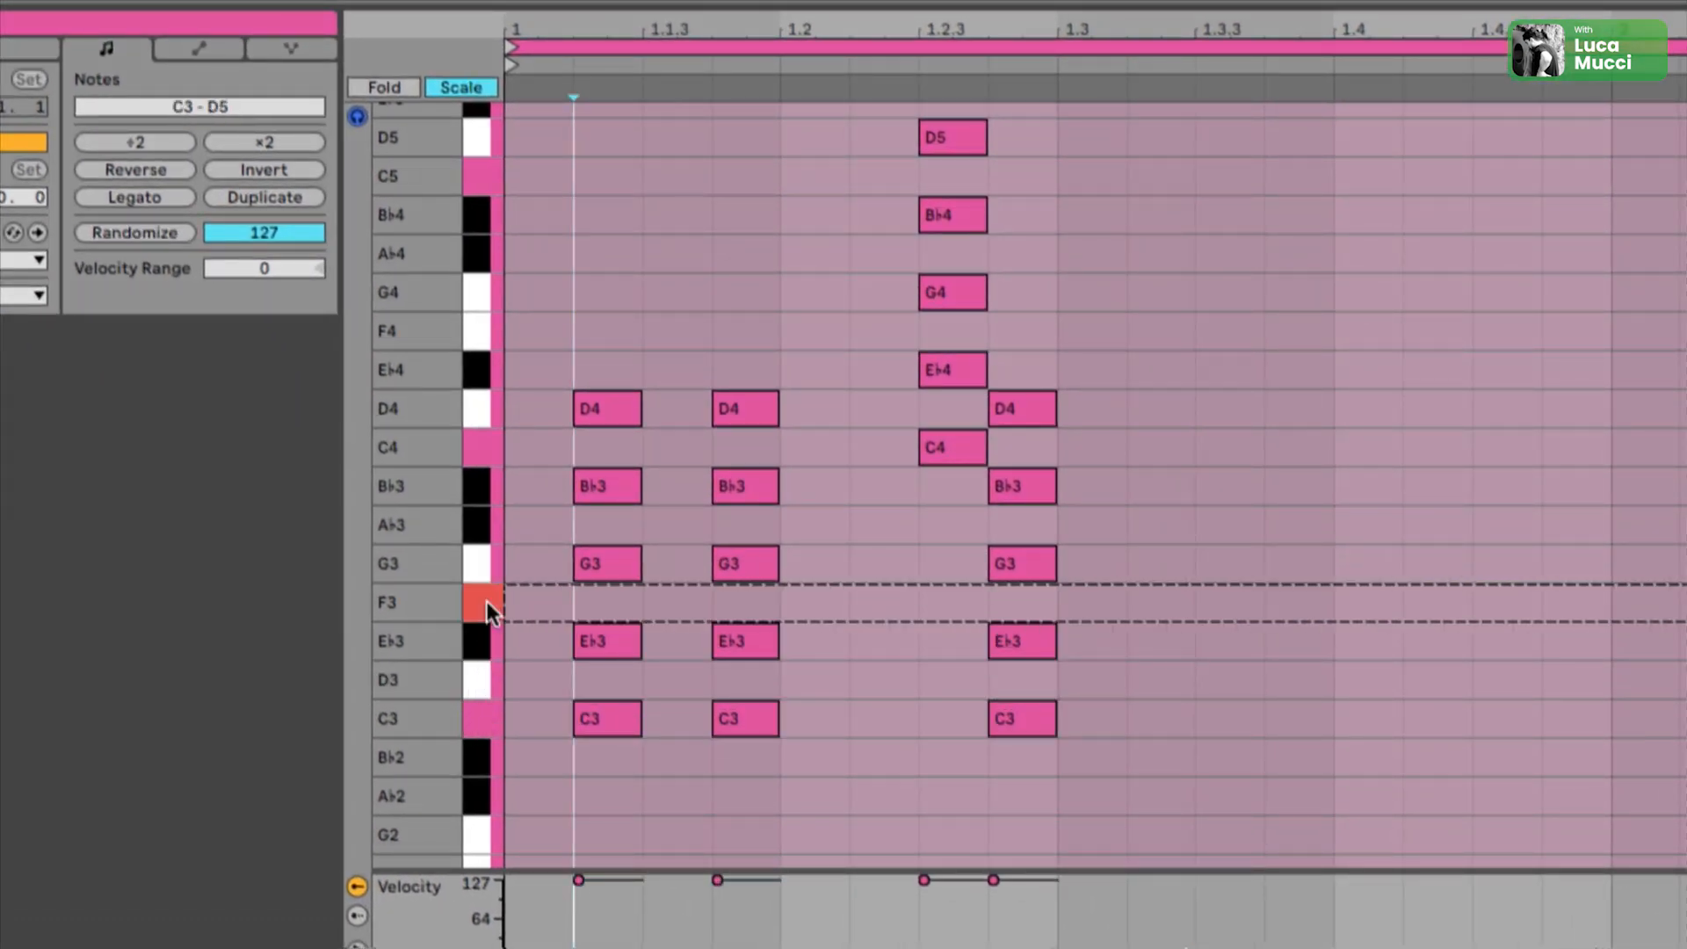
Add sixteenth-note F3, Ab3 and C4 notes at 1.3.4 to form an F minor triad
double_click(1231, 606)
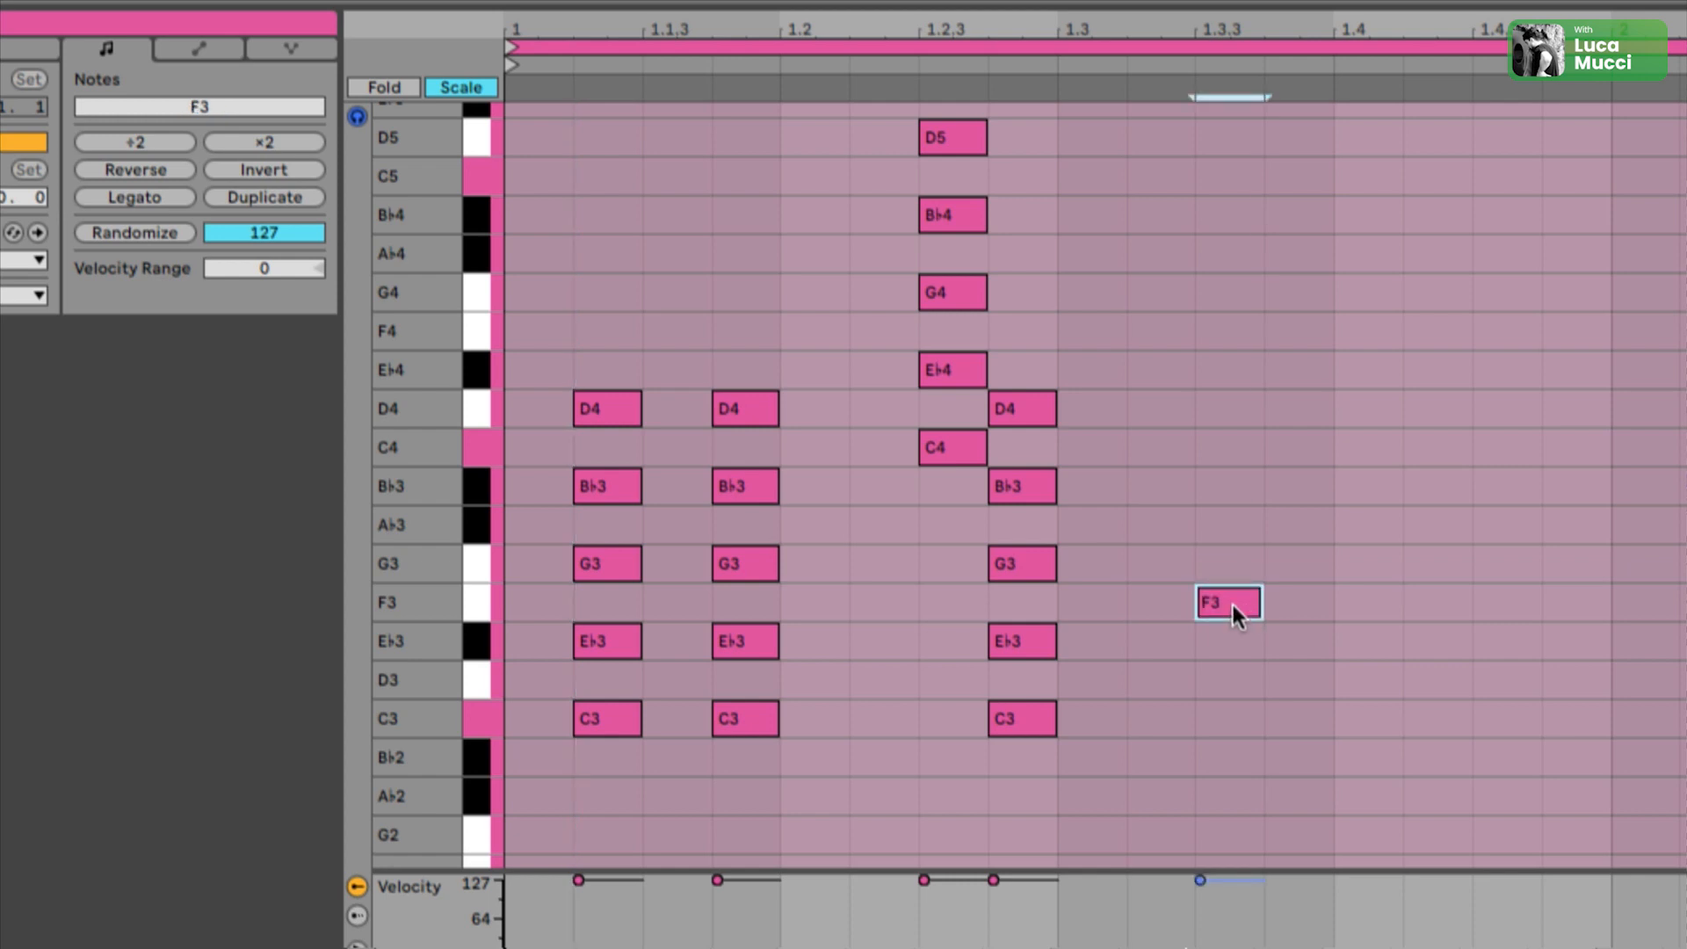
mouse_move(1232, 606)
mouse_down()
mouse_move(1335, 609)
mouse_move(1260, 613)
mouse_up()
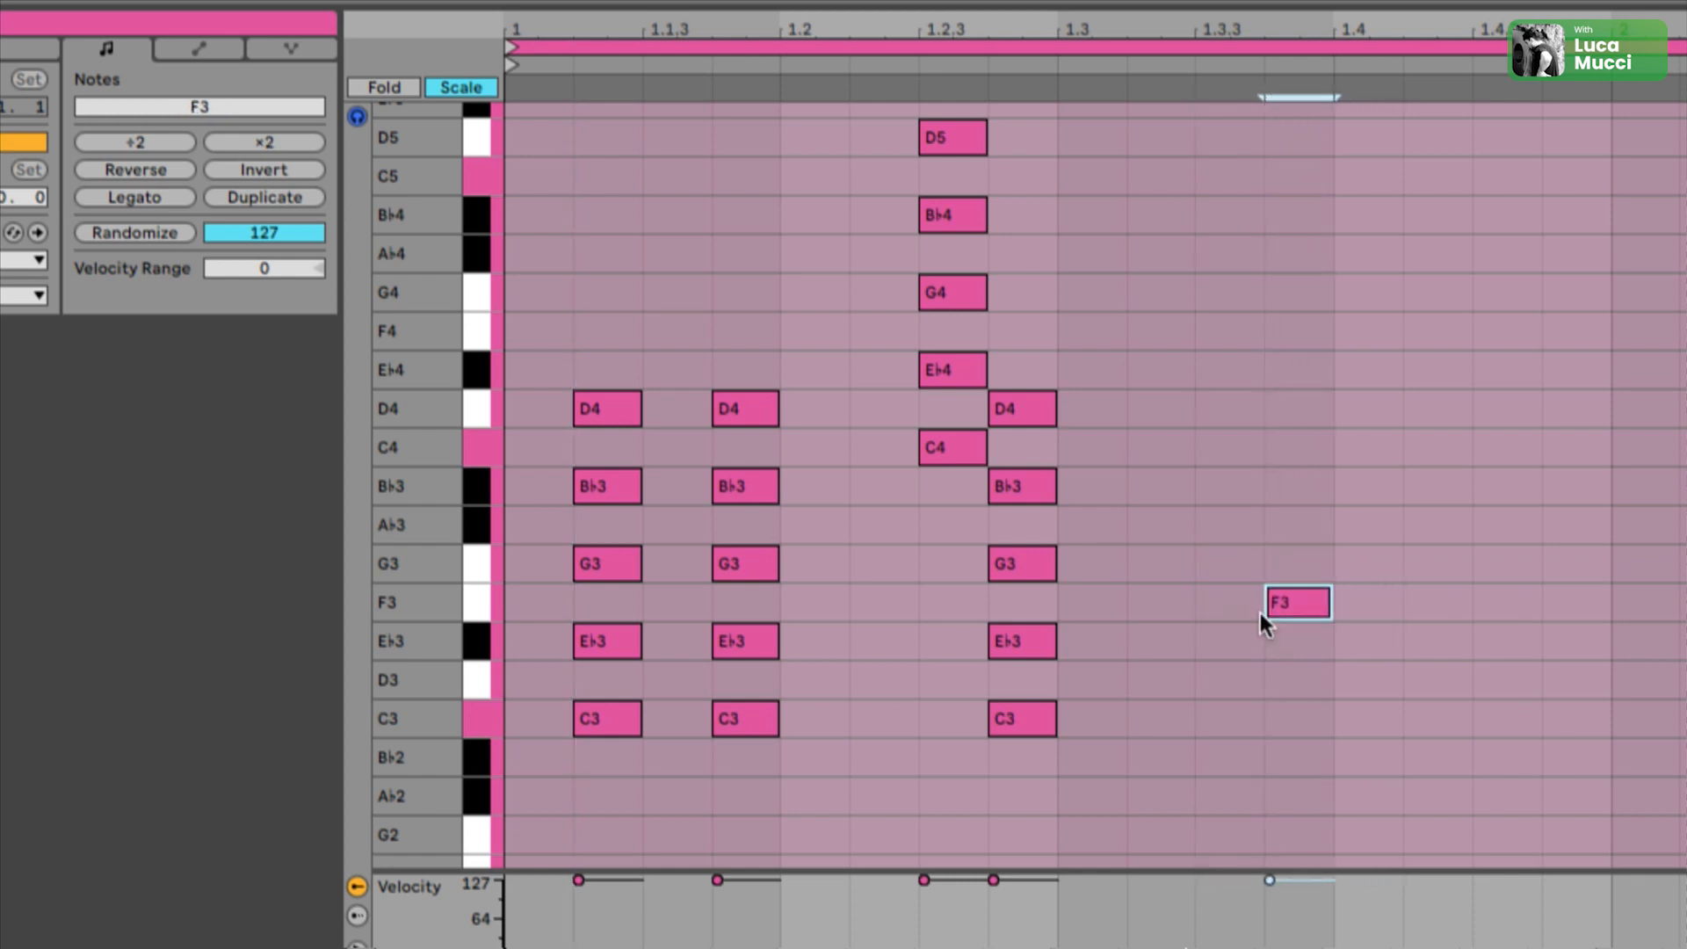
double_click(1295, 525)
double_click(1305, 444)
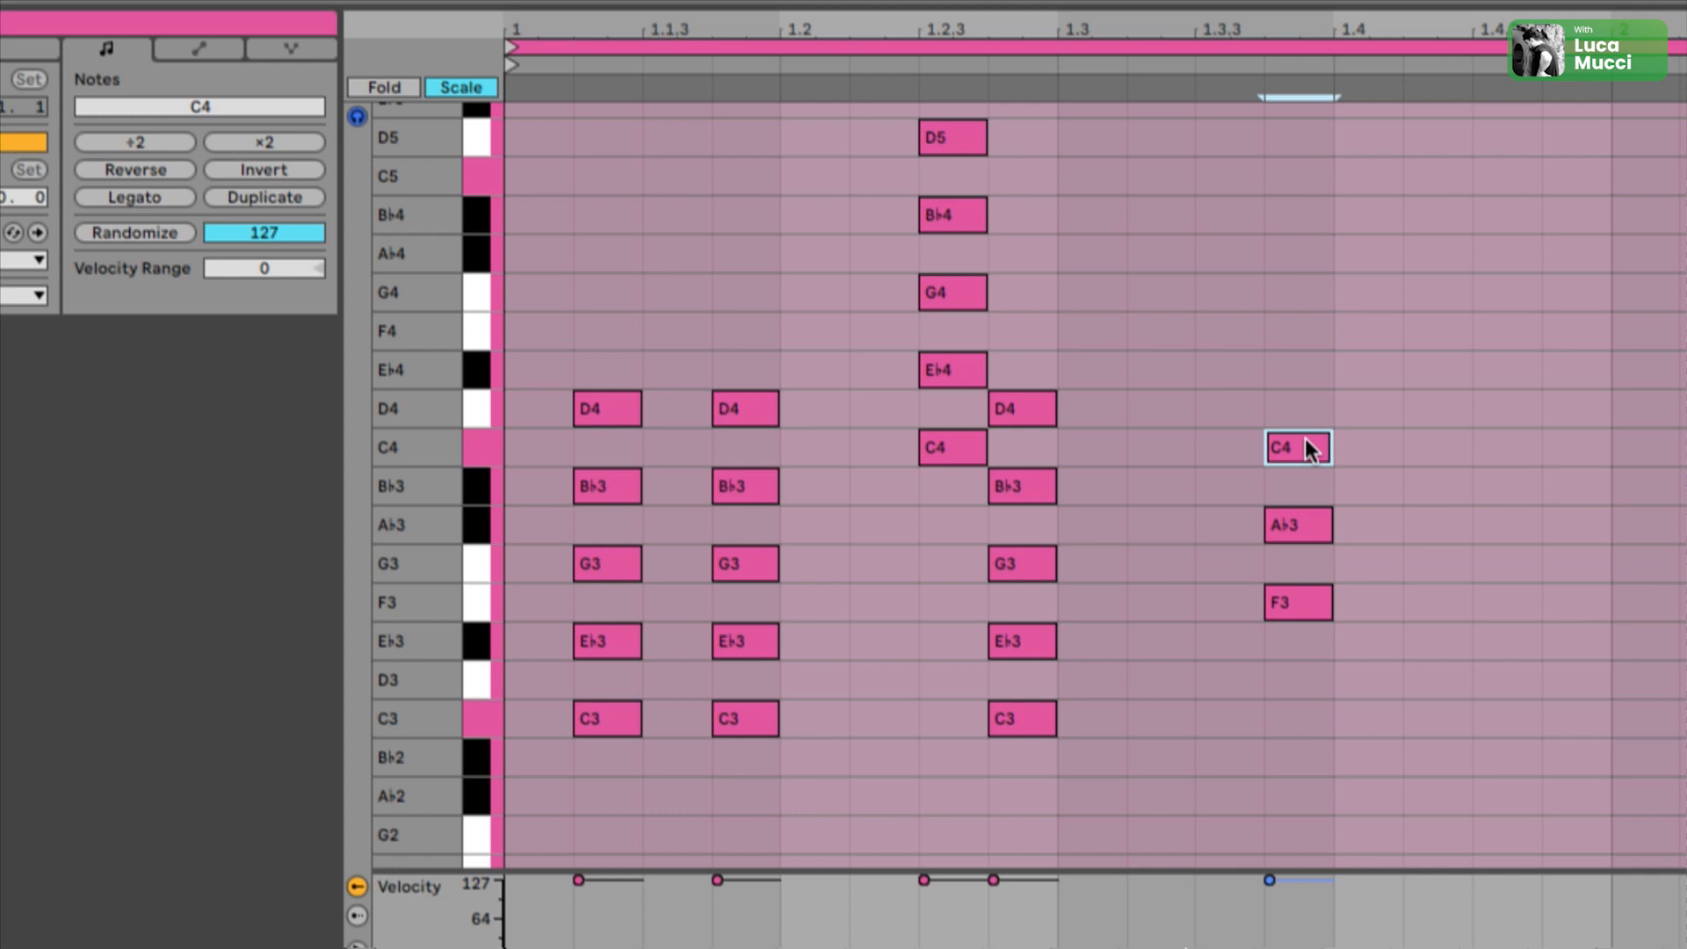
Add Eb4 and G4 above the F minor triad at 1.3.4 and select all five notes
double_click(1291, 369)
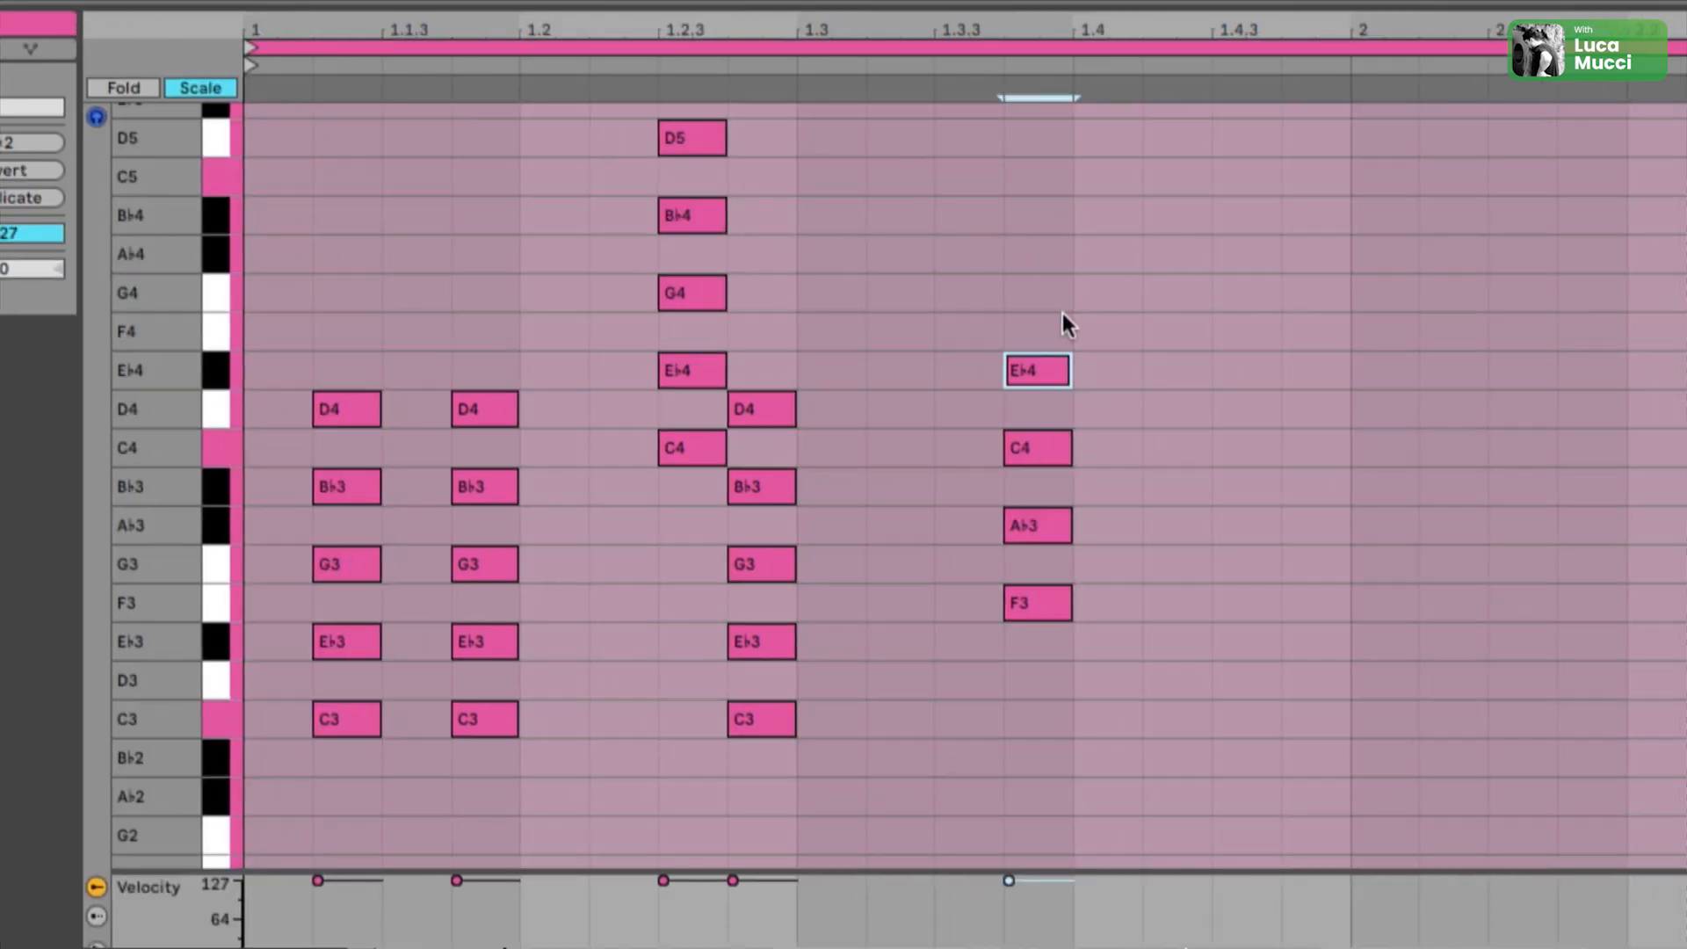
double_click(1046, 298)
drag(1127, 704, 1020, 235)
drag(1147, 428, 825, 741)
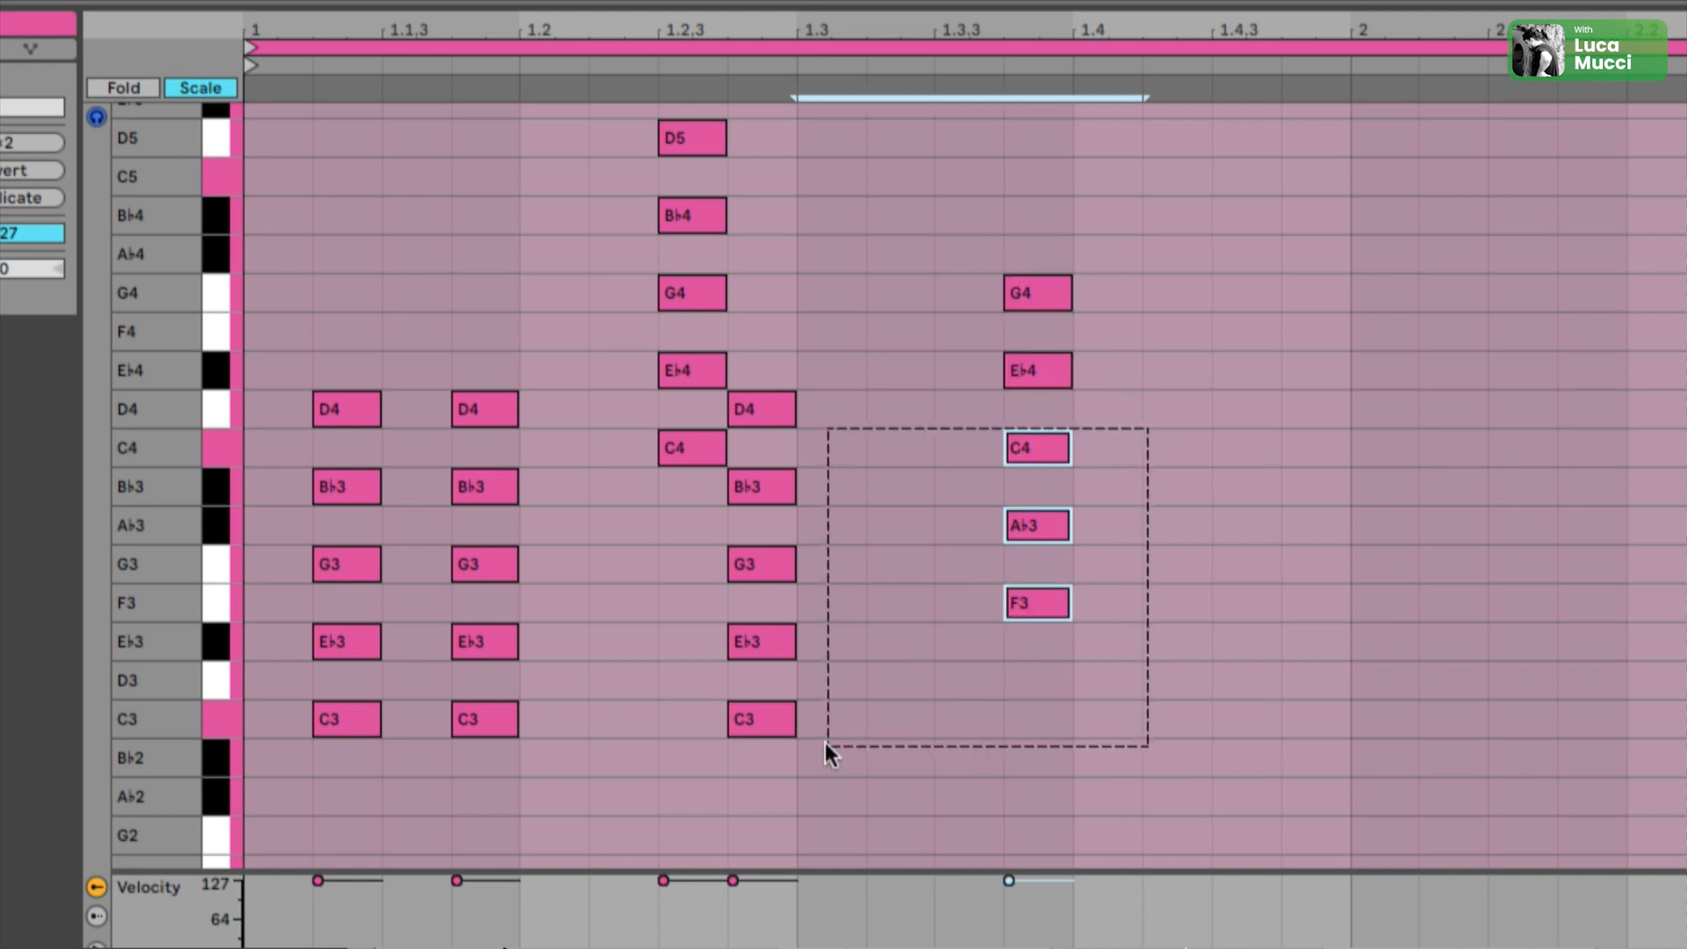
drag(1116, 245, 966, 675)
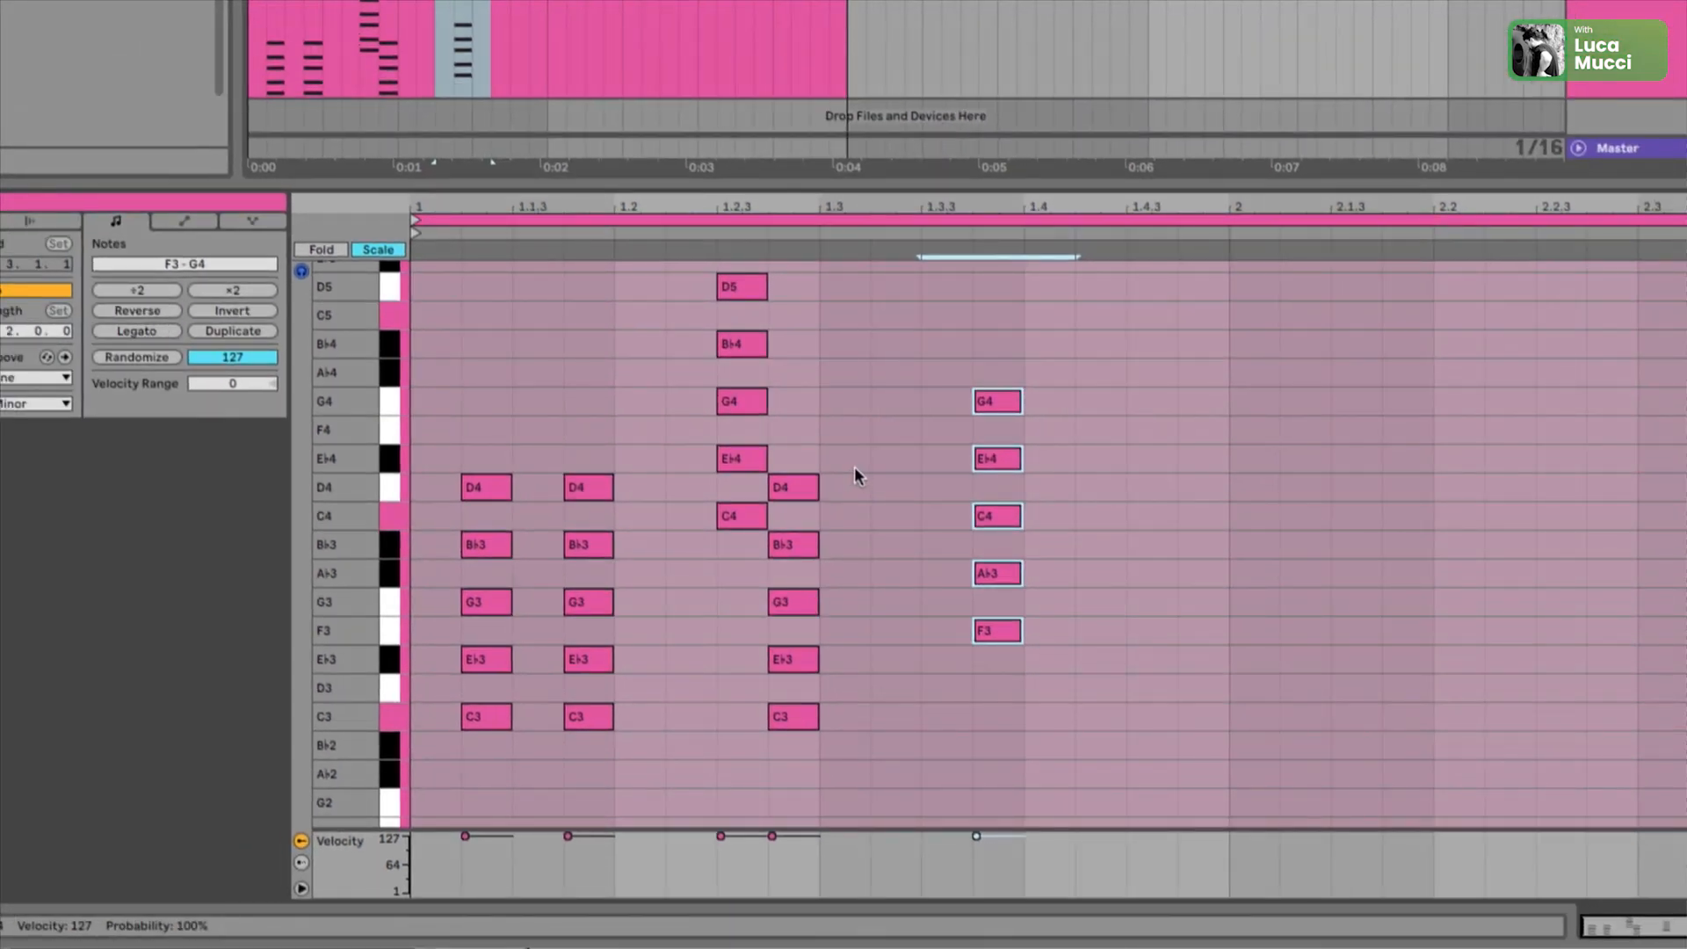
Copy the C3 to D4 chord from 1.2.4 to 1.4.3 and play back the pattern
drag(857, 440, 758, 778)
click(1068, 452)
key(super+v)
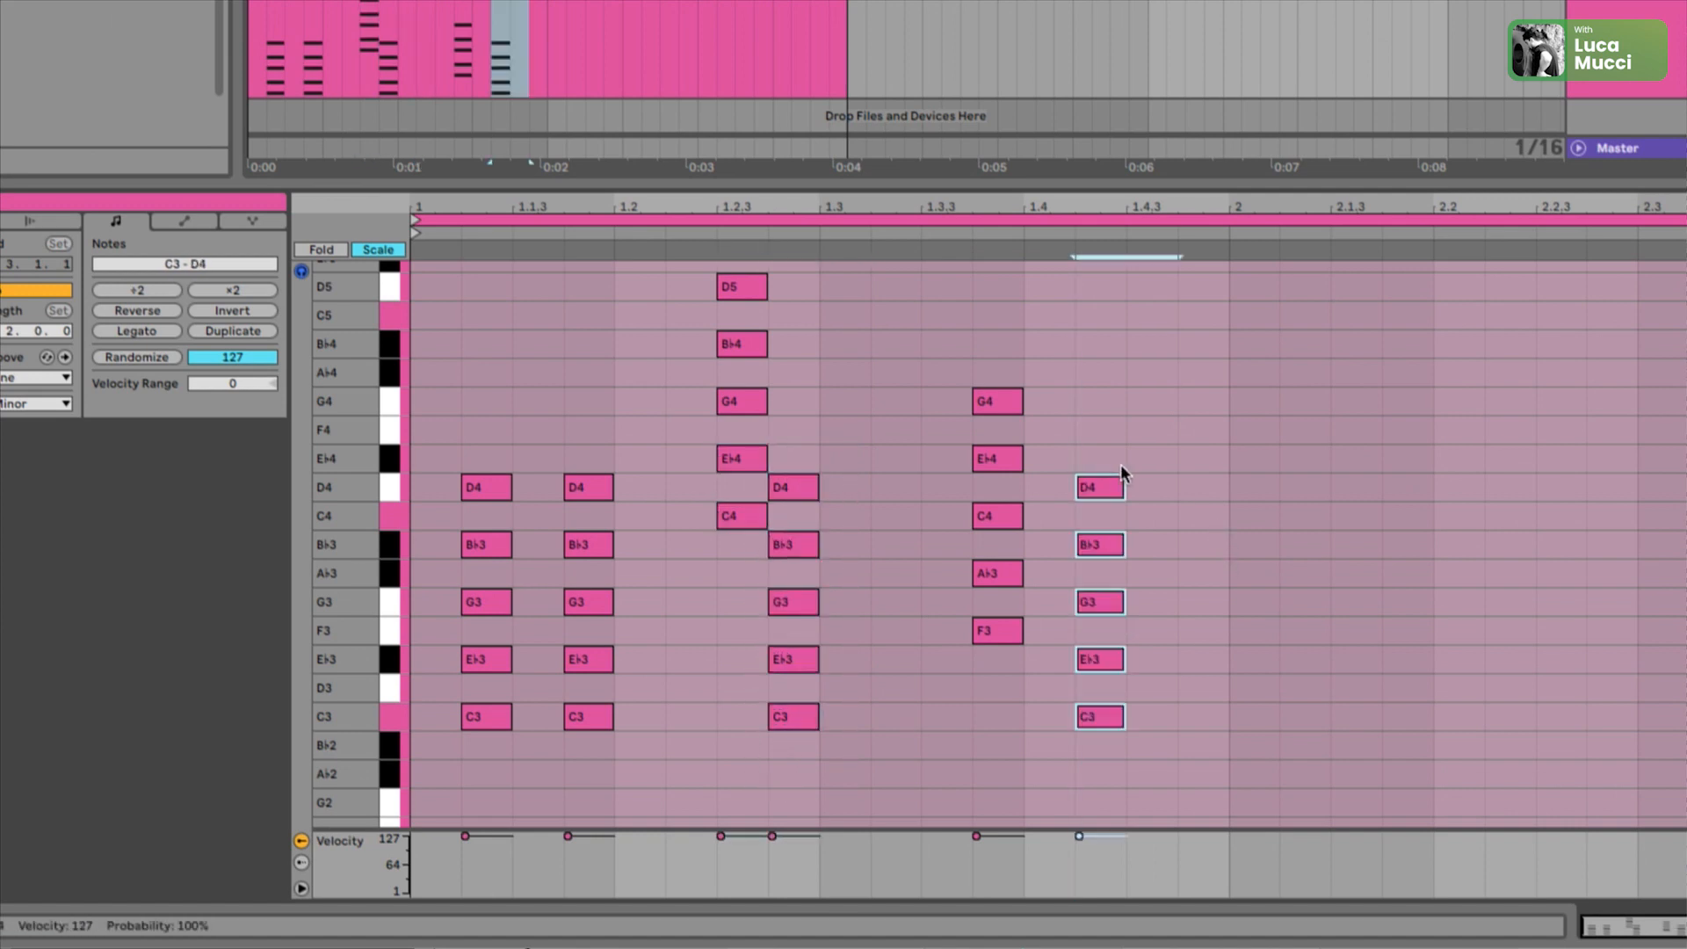
key(Right)
key(space)
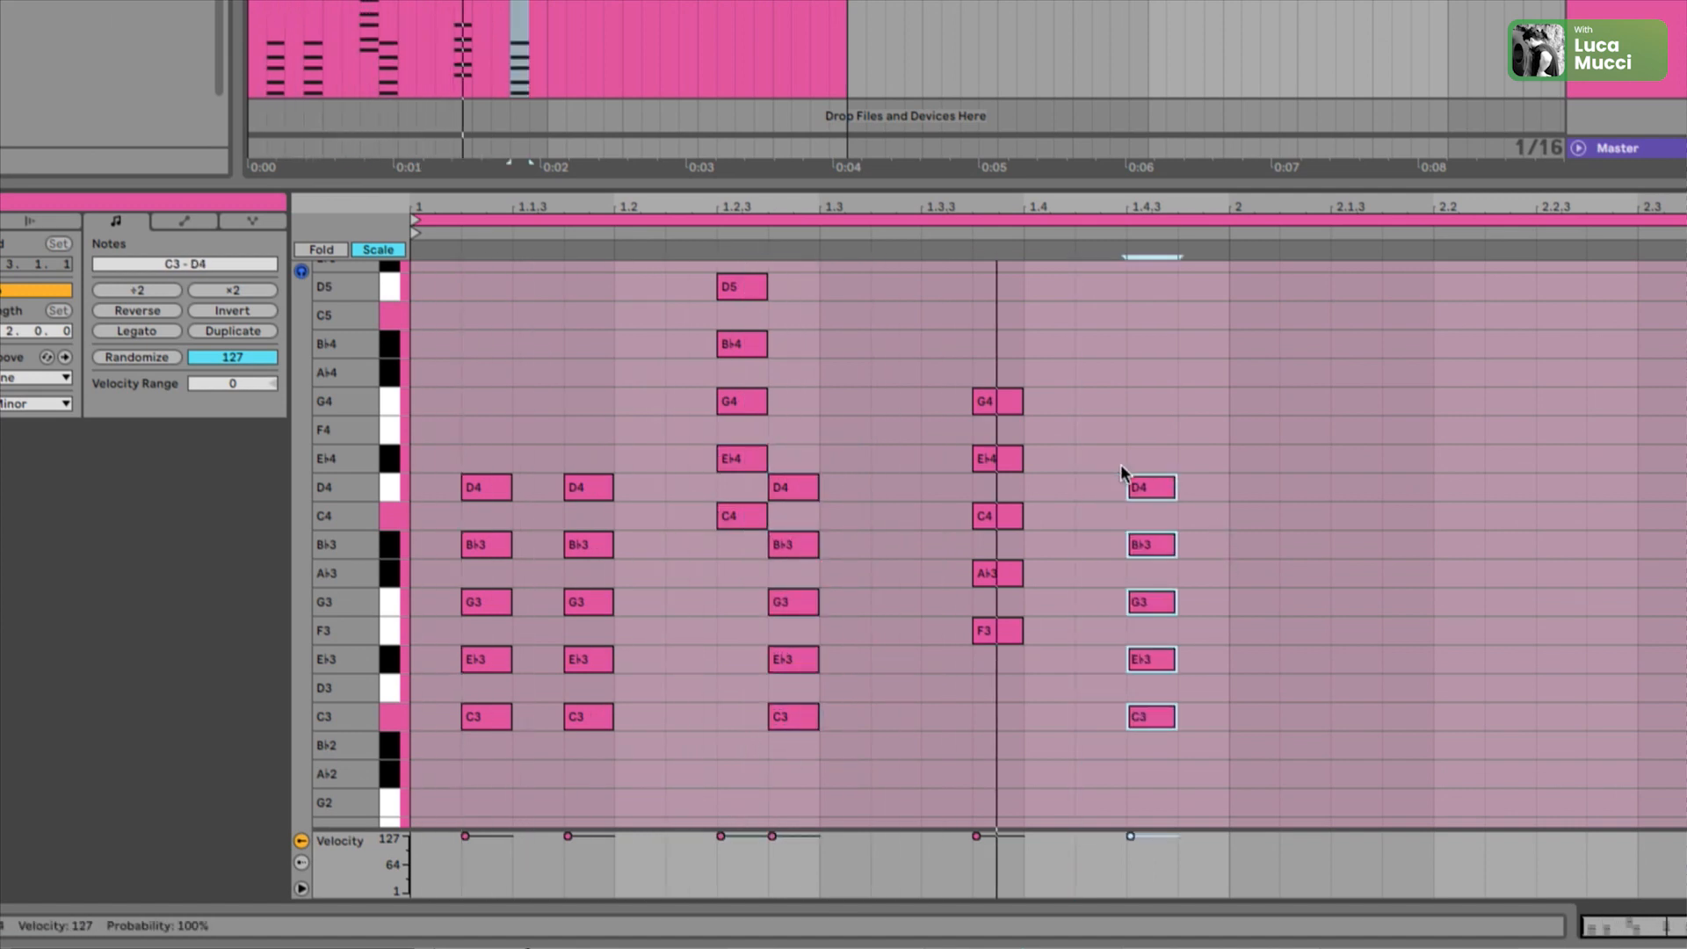
Transpose the five-note F minor chord at 1.3.4 down one octave
scroll(1121, 474, up, 1)
drag(1065, 355, 968, 676)
key(shift+Down)
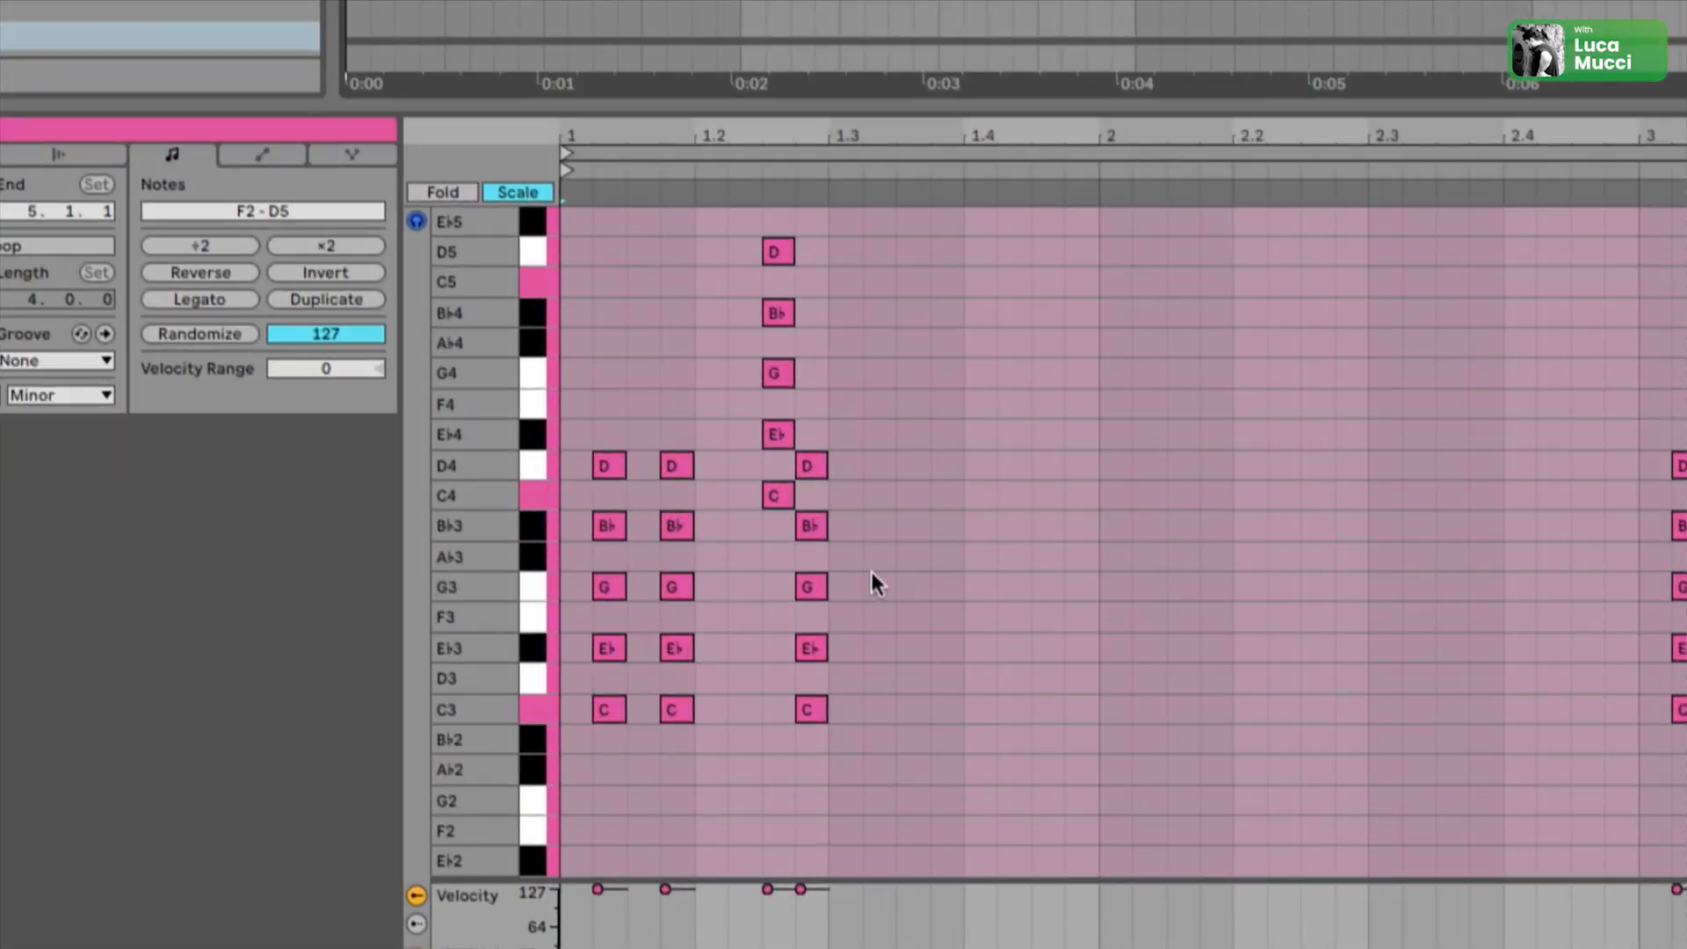
Try deactivating the three G3 notes in bar 1 and play the chords back without them
drag(588, 571, 880, 585)
key(space)
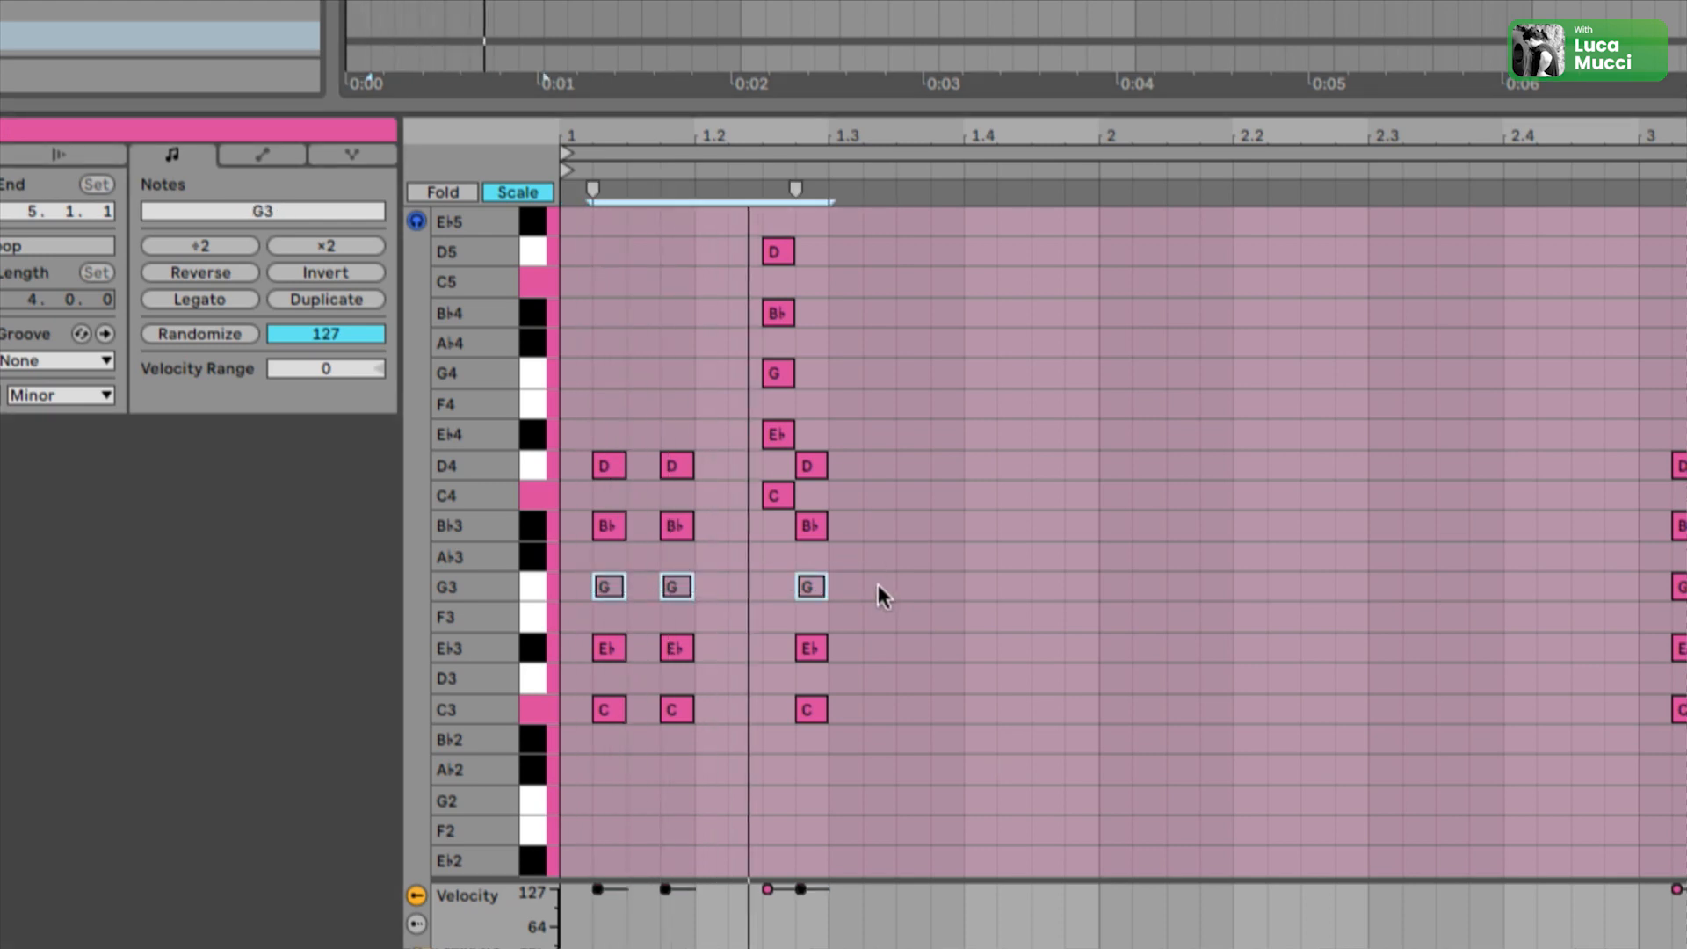
drag(905, 587, 562, 590)
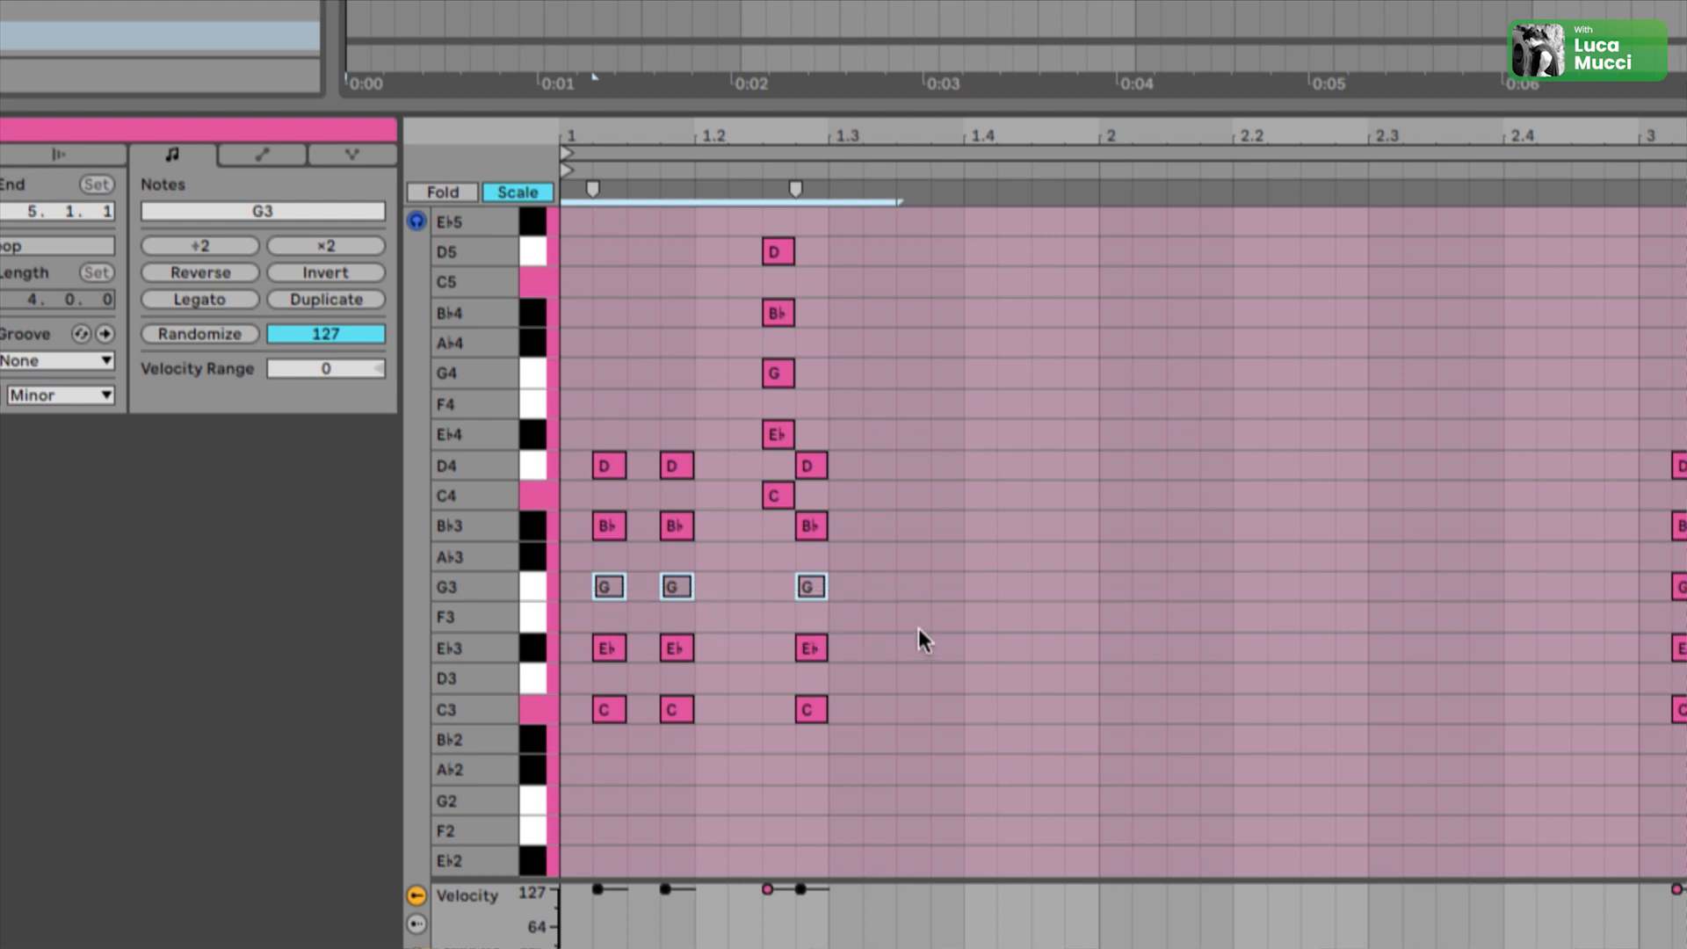
Deactivate the three Eb3 notes in bar 1 and the Eb4 in the higher chord at 1.2.3
drag(919, 636, 597, 654)
key(space)
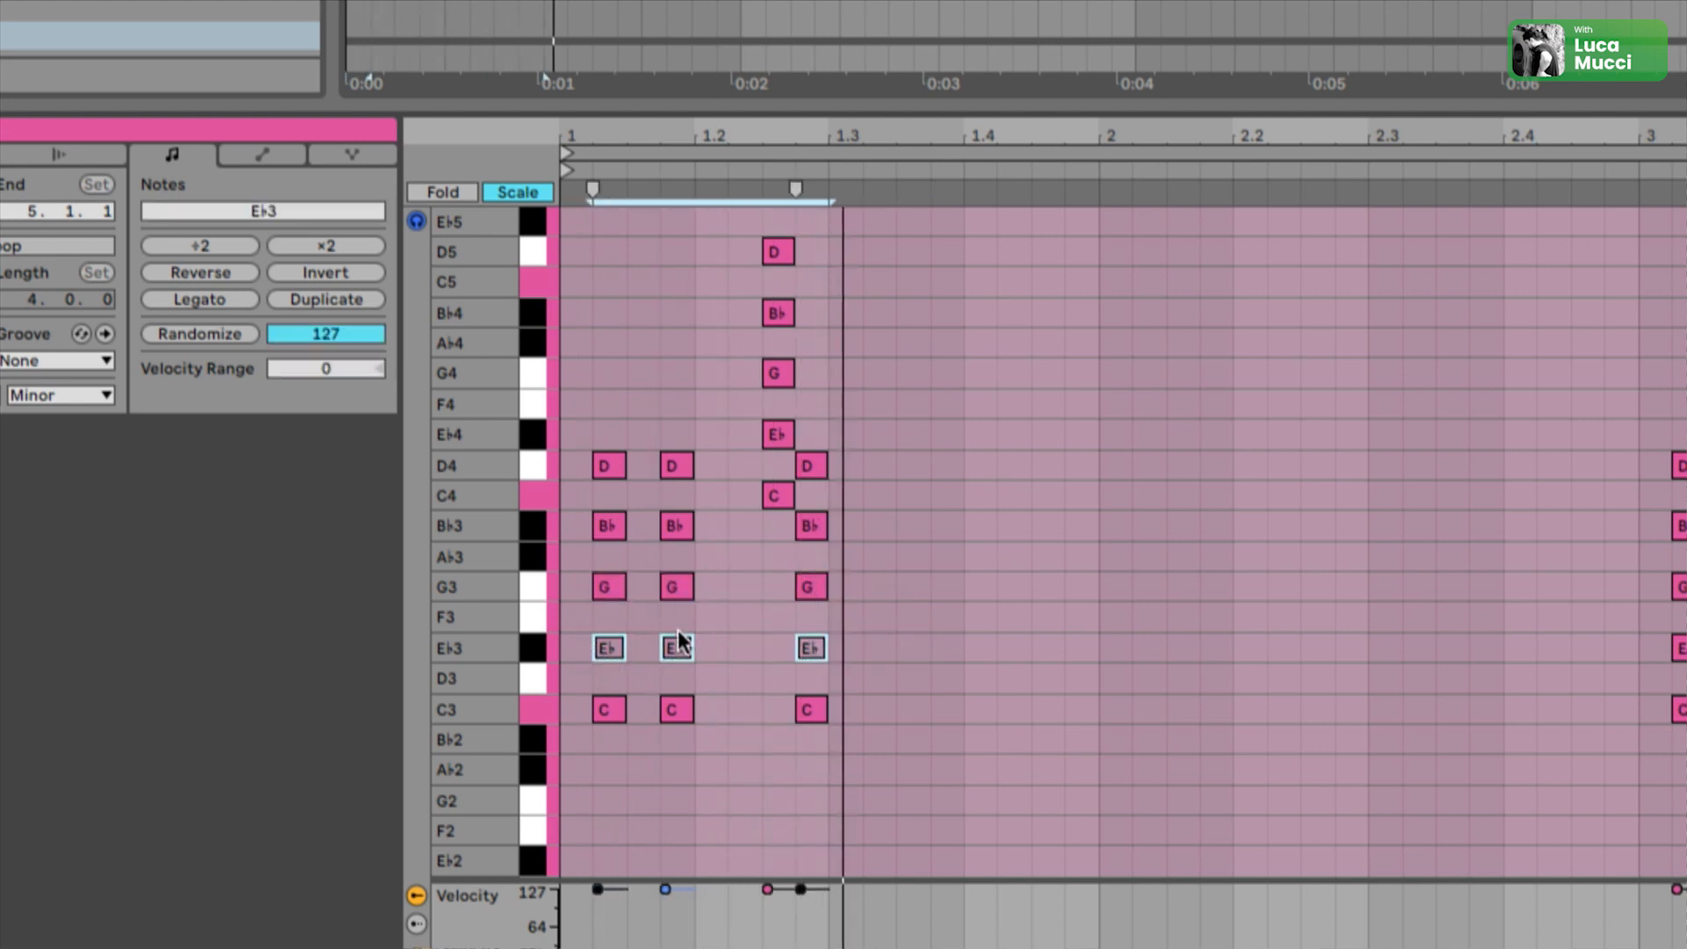
drag(826, 429, 748, 435)
key(0)
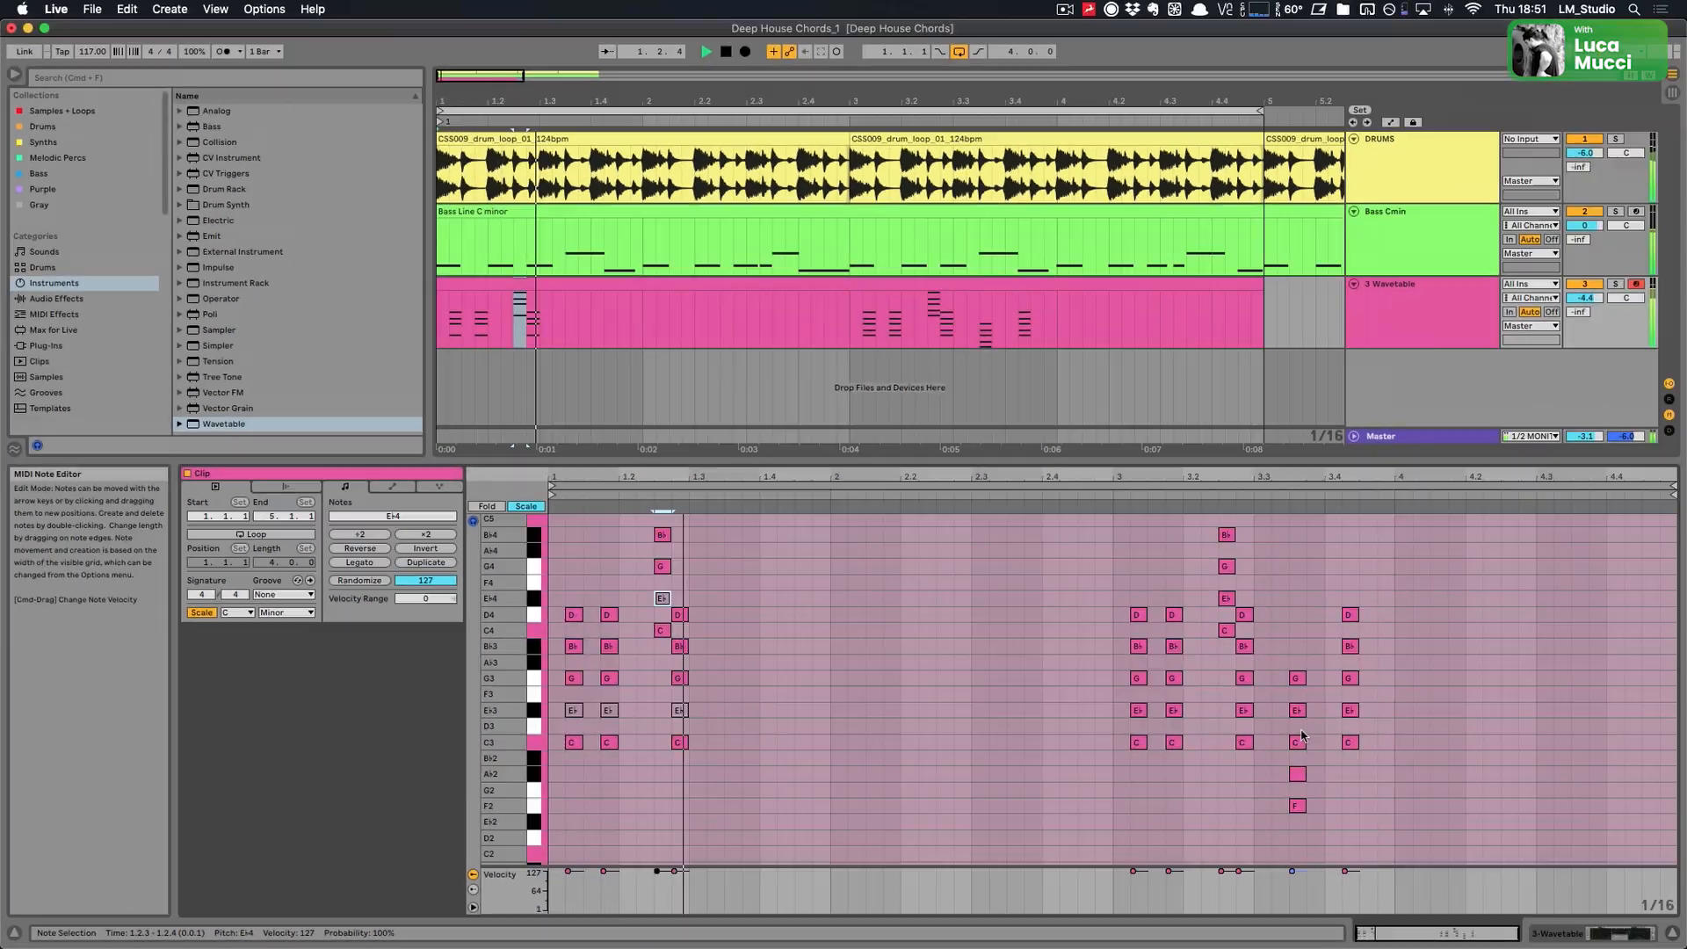
Deactivate the Eb3 thirds of the C minor chords in bar 3 and the Ab2 in the low F minor chord
drag(1406, 728, 988, 720)
scroll(1265, 671, up, 1)
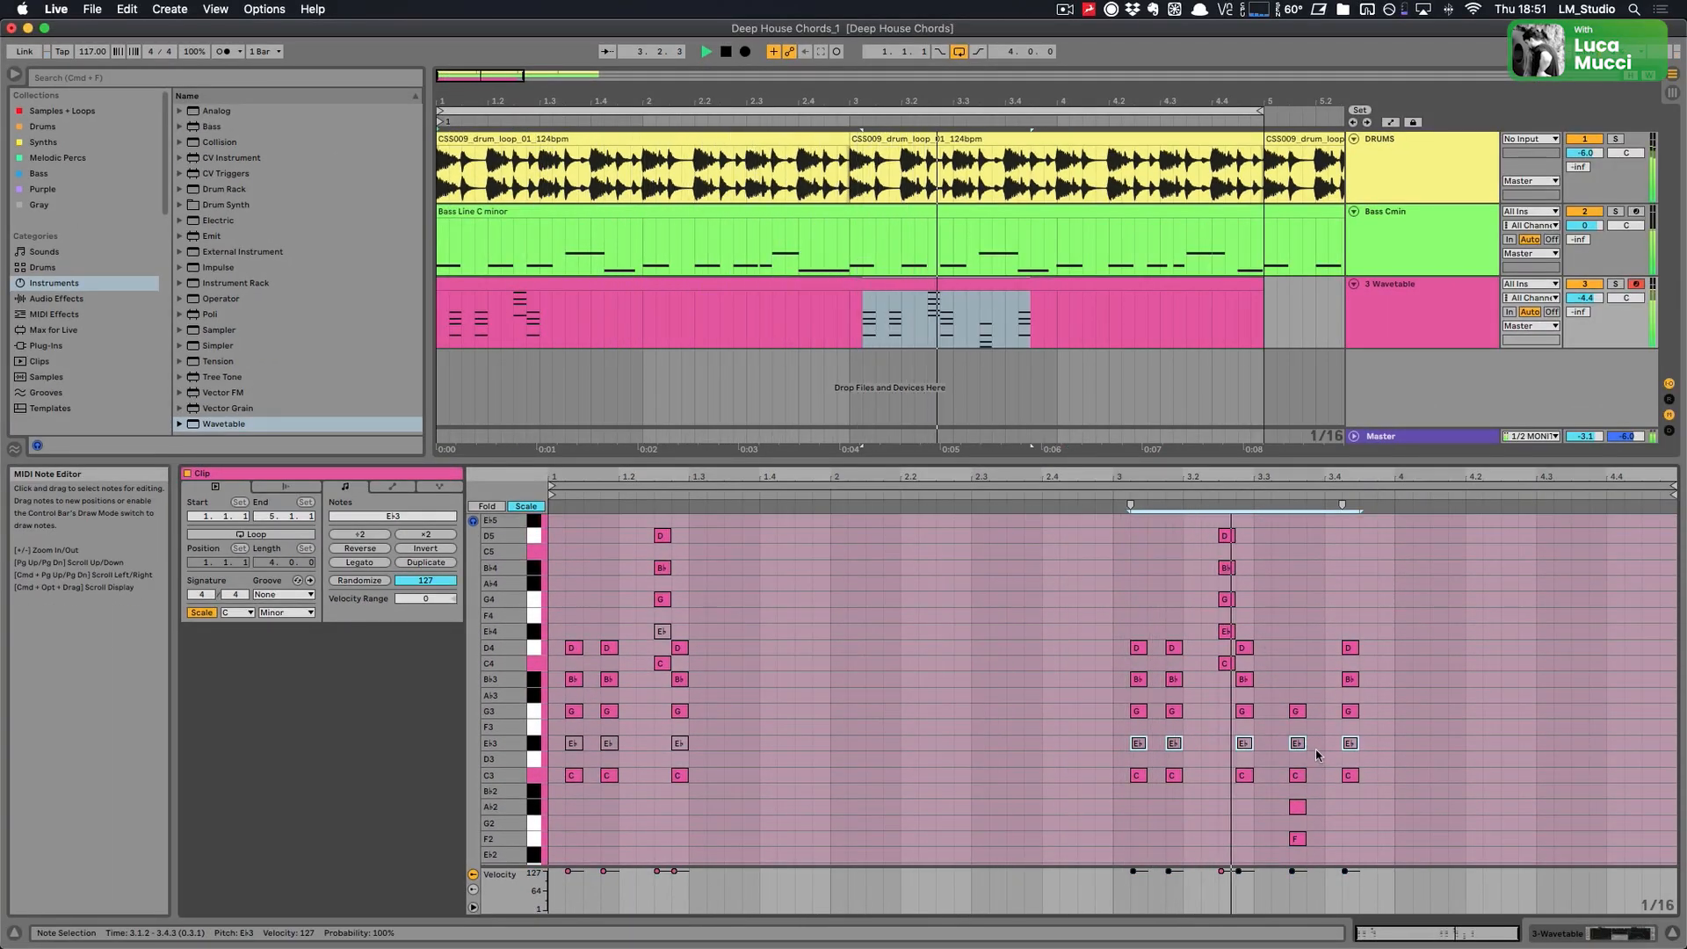
click(1297, 806)
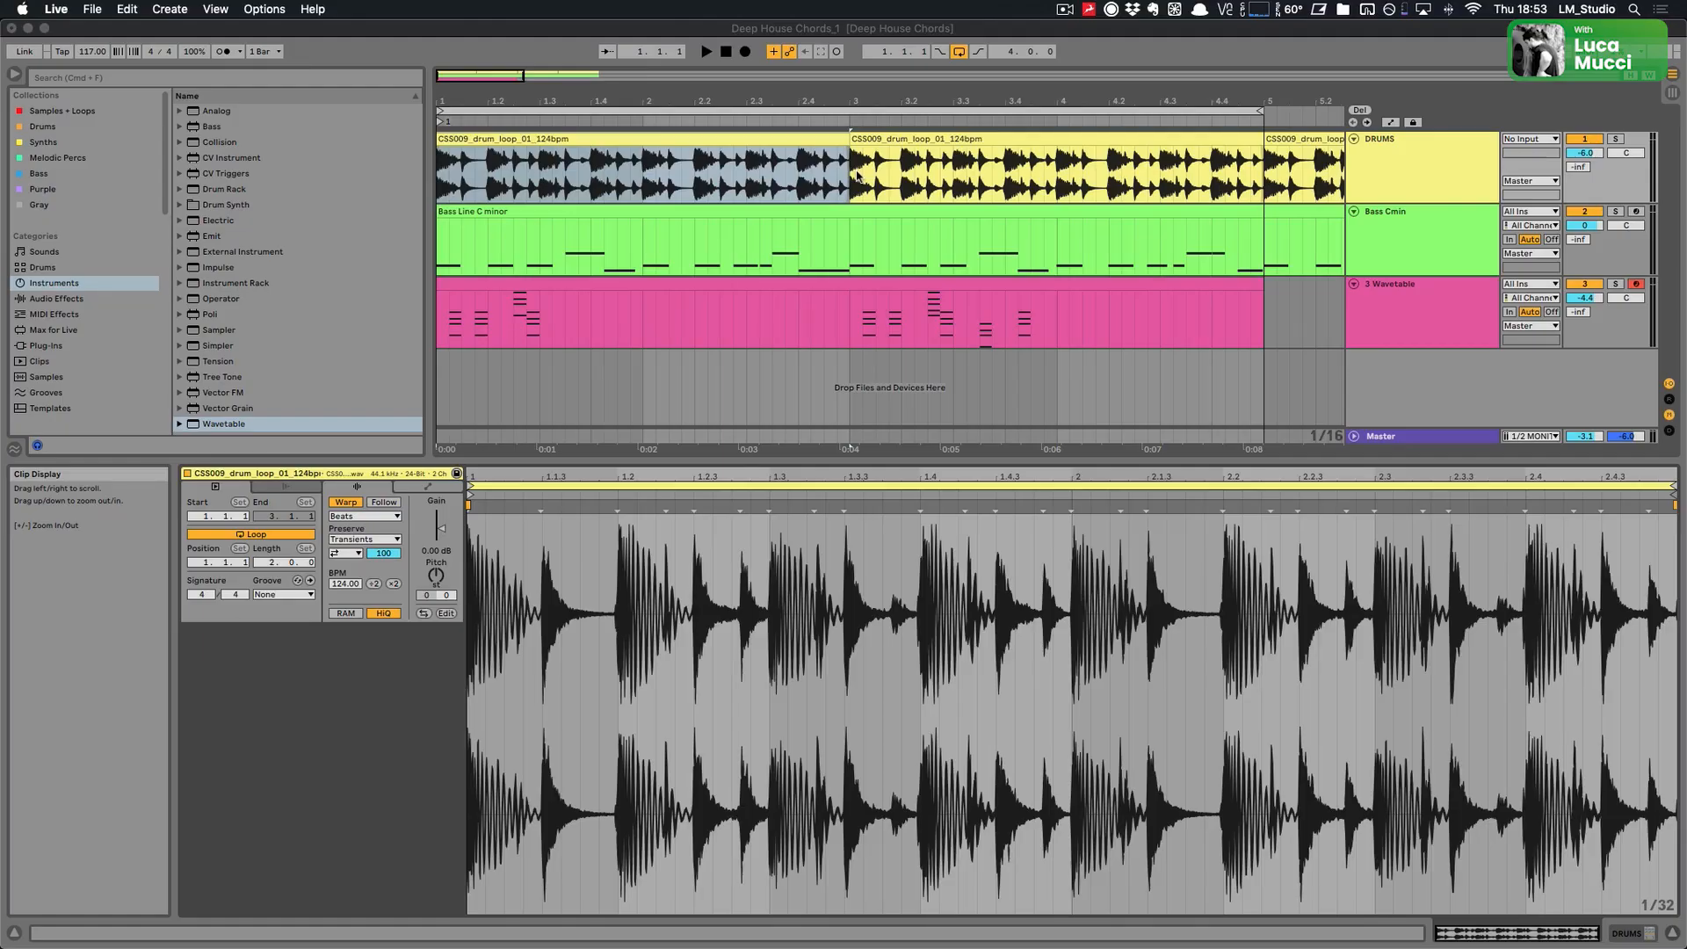
Examine the first drum loop clip's waveform, marking individual hits in bar 1 to compare them with the grid
click(780, 140)
click(779, 139)
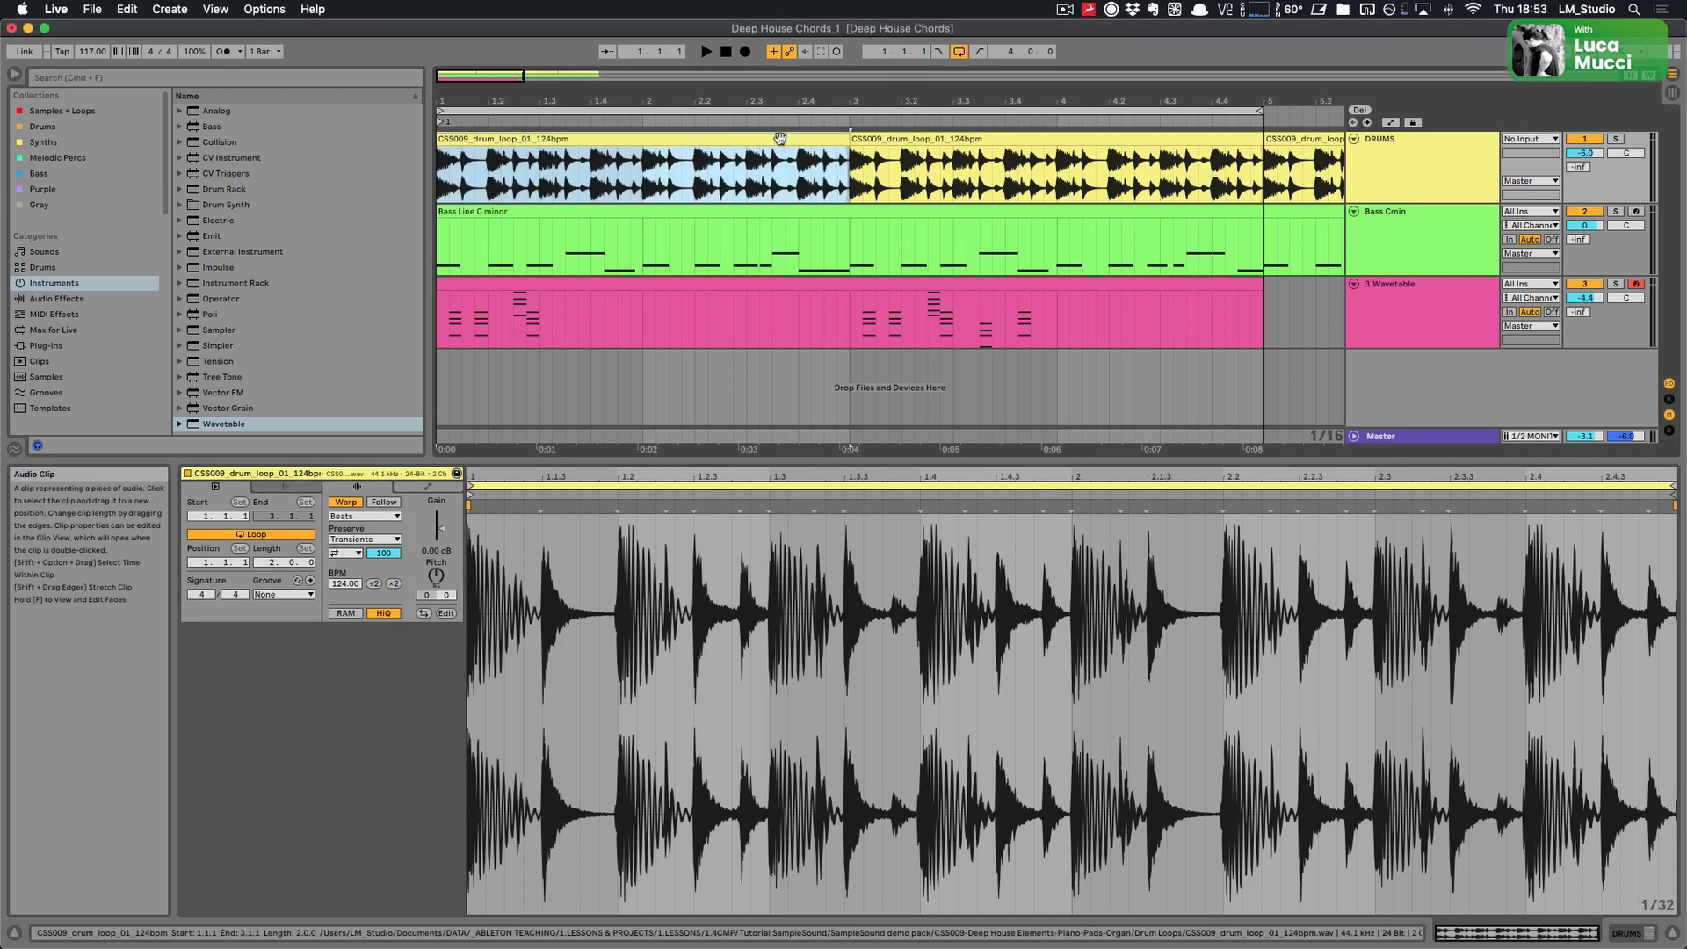
key(alt+plus)
key(alt+plus)
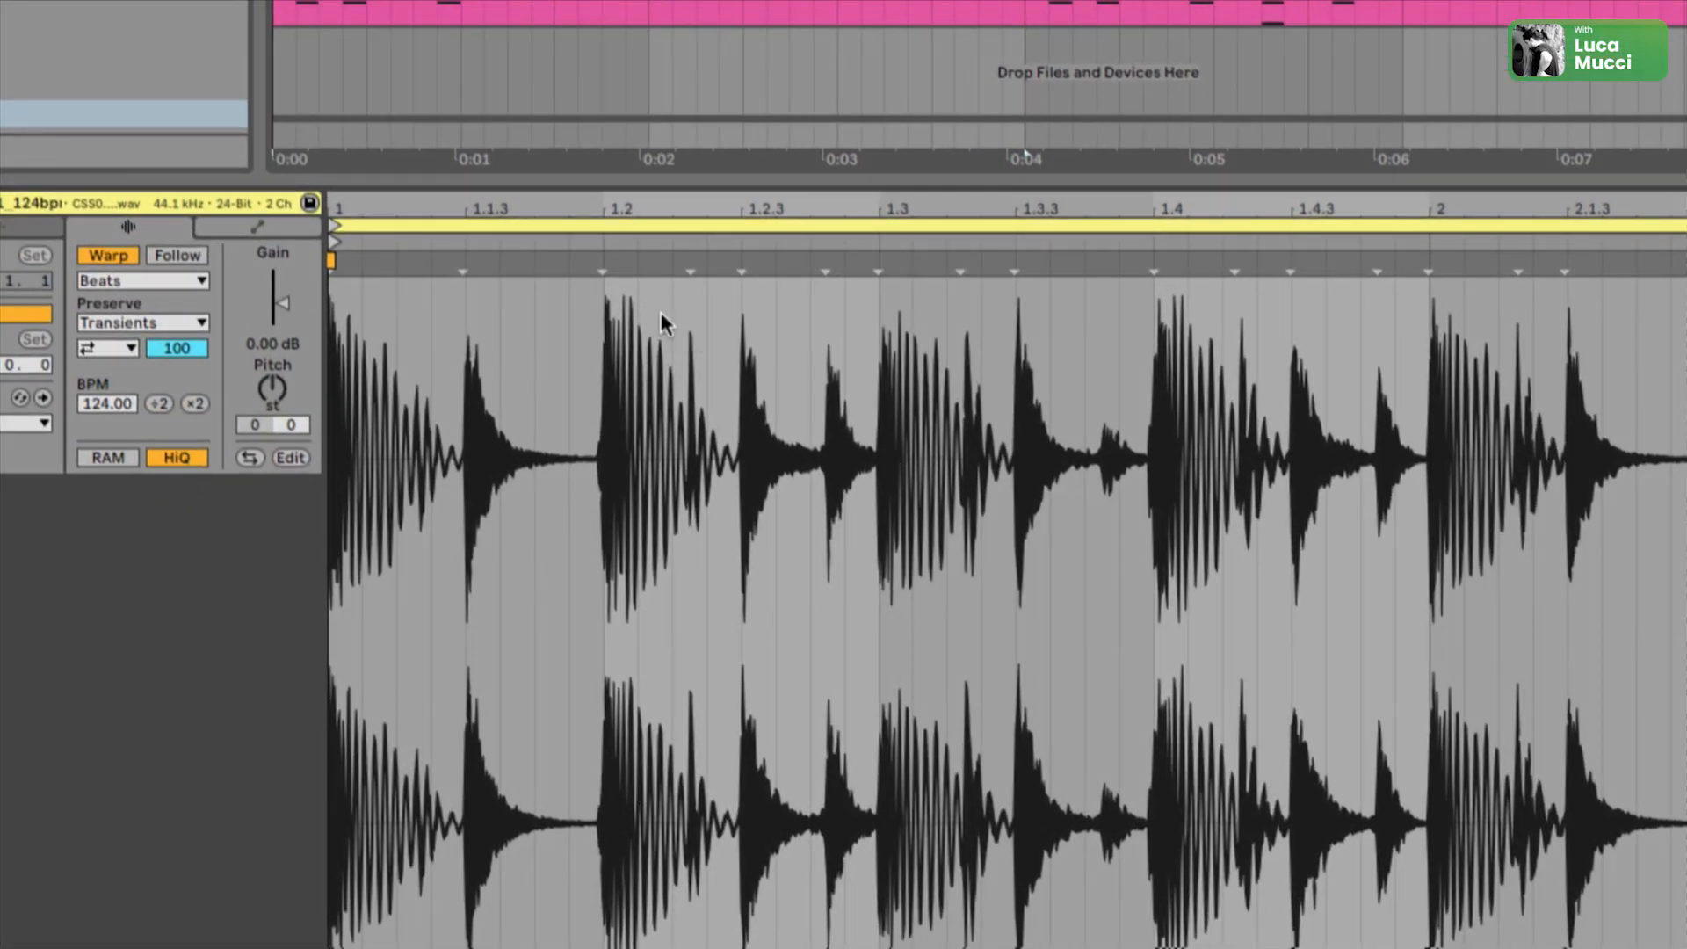
drag(672, 309, 708, 309)
drag(812, 313, 850, 323)
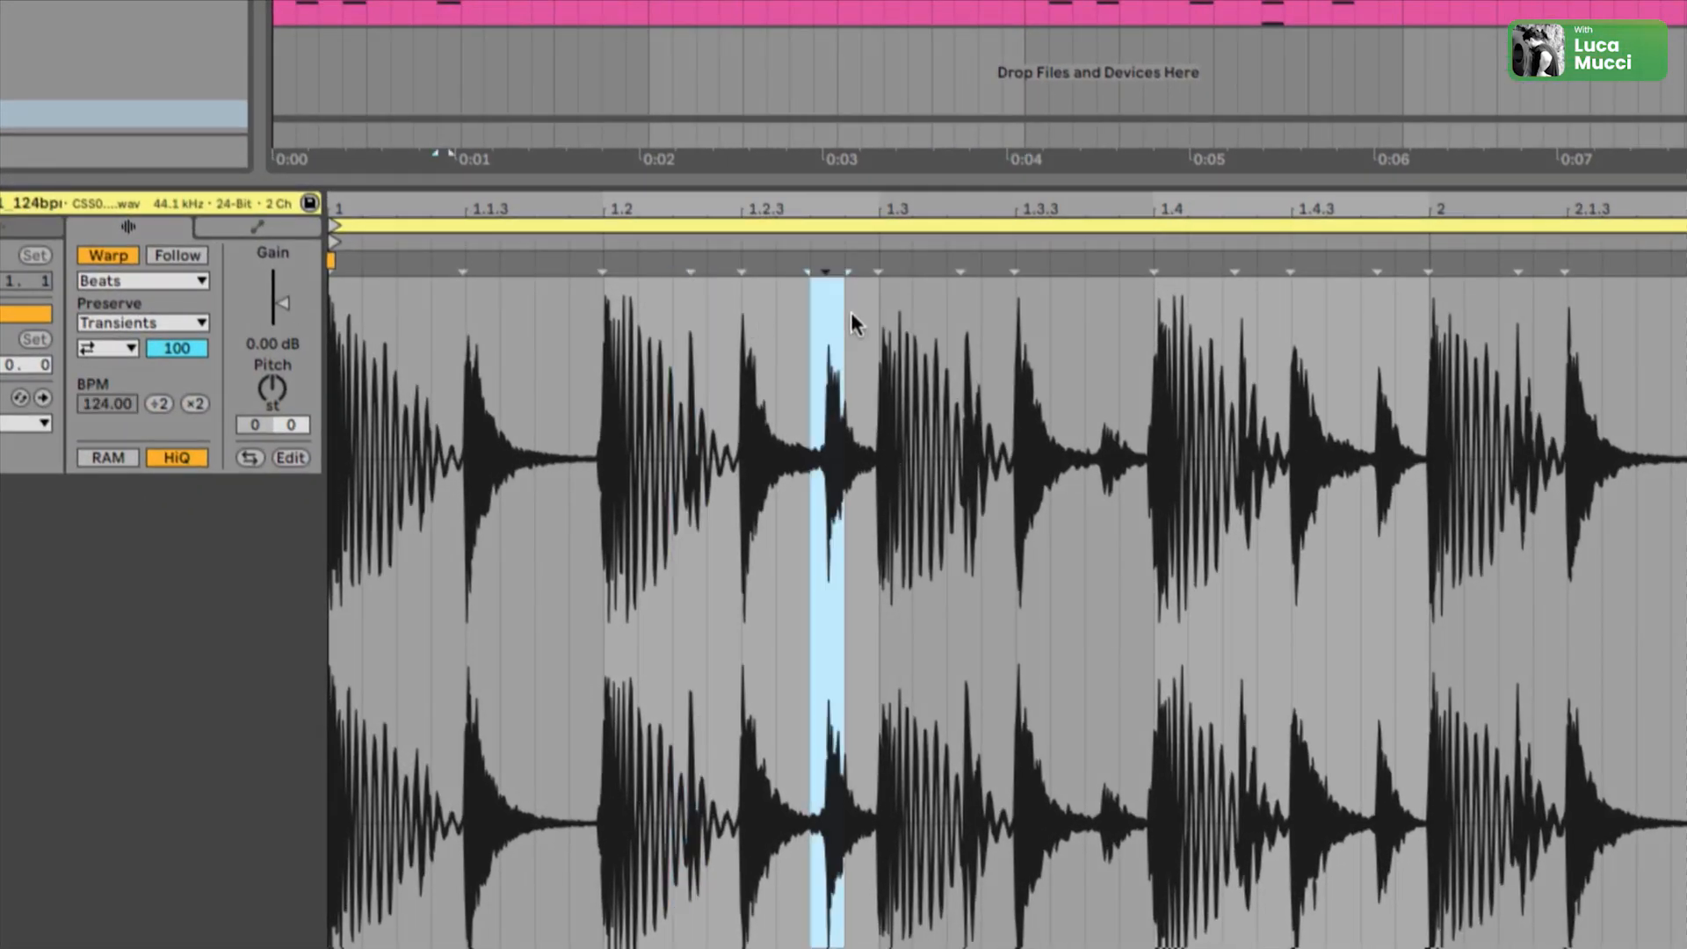
drag(466, 343, 501, 342)
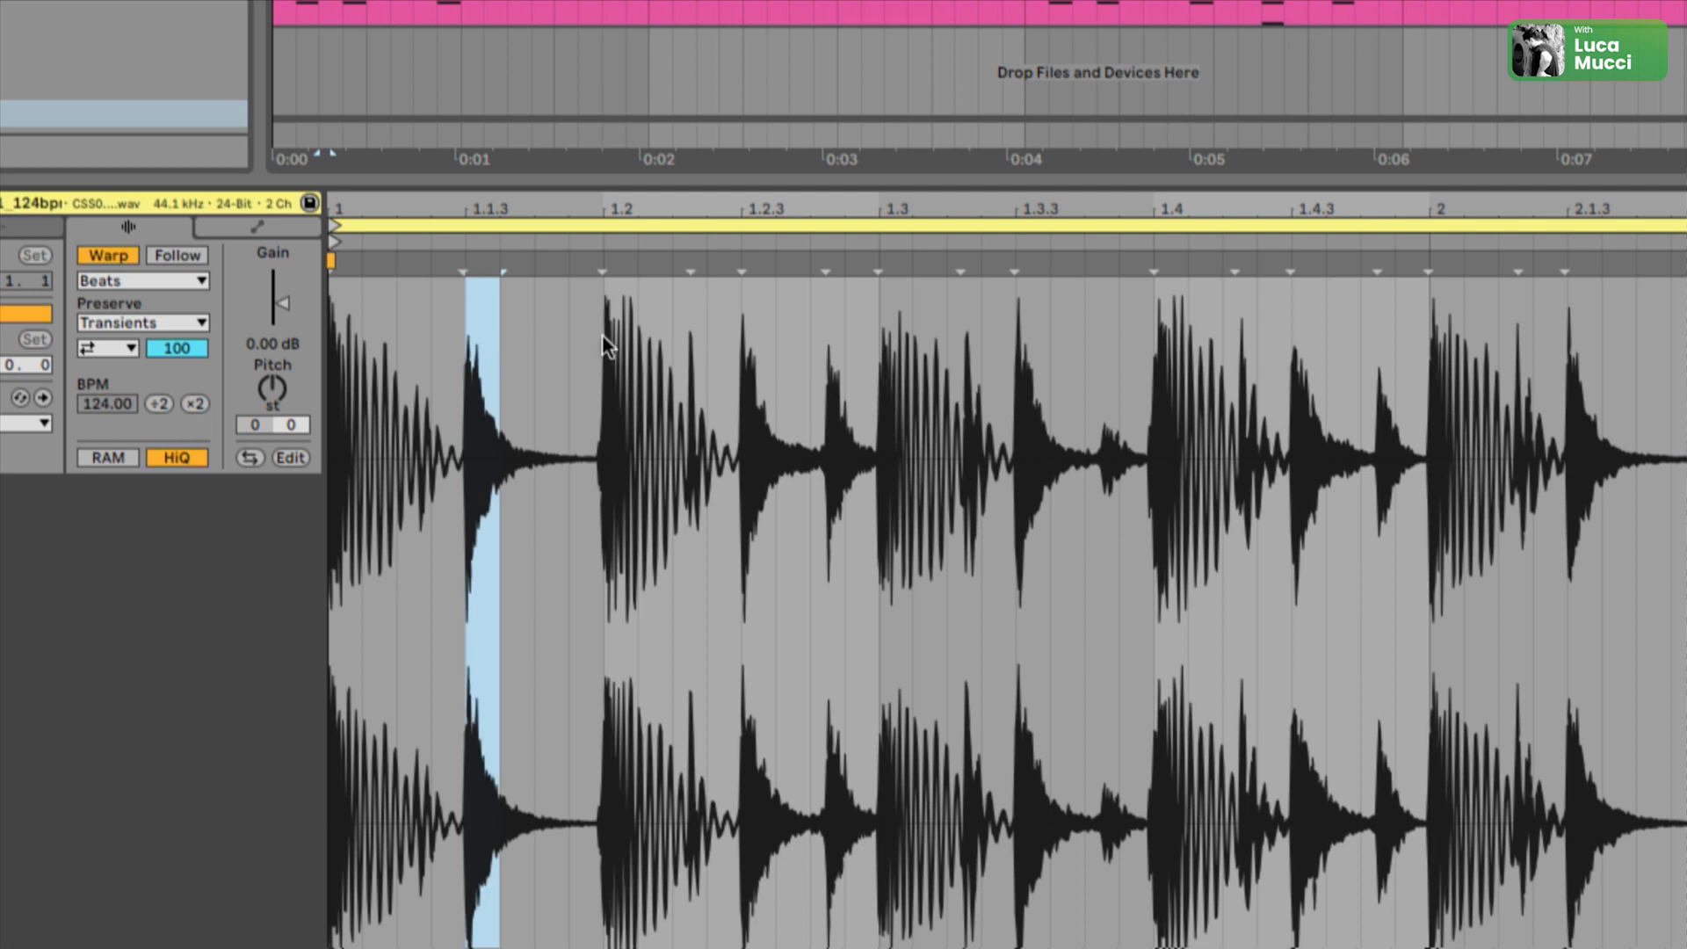
drag(603, 333, 634, 327)
drag(328, 355, 363, 353)
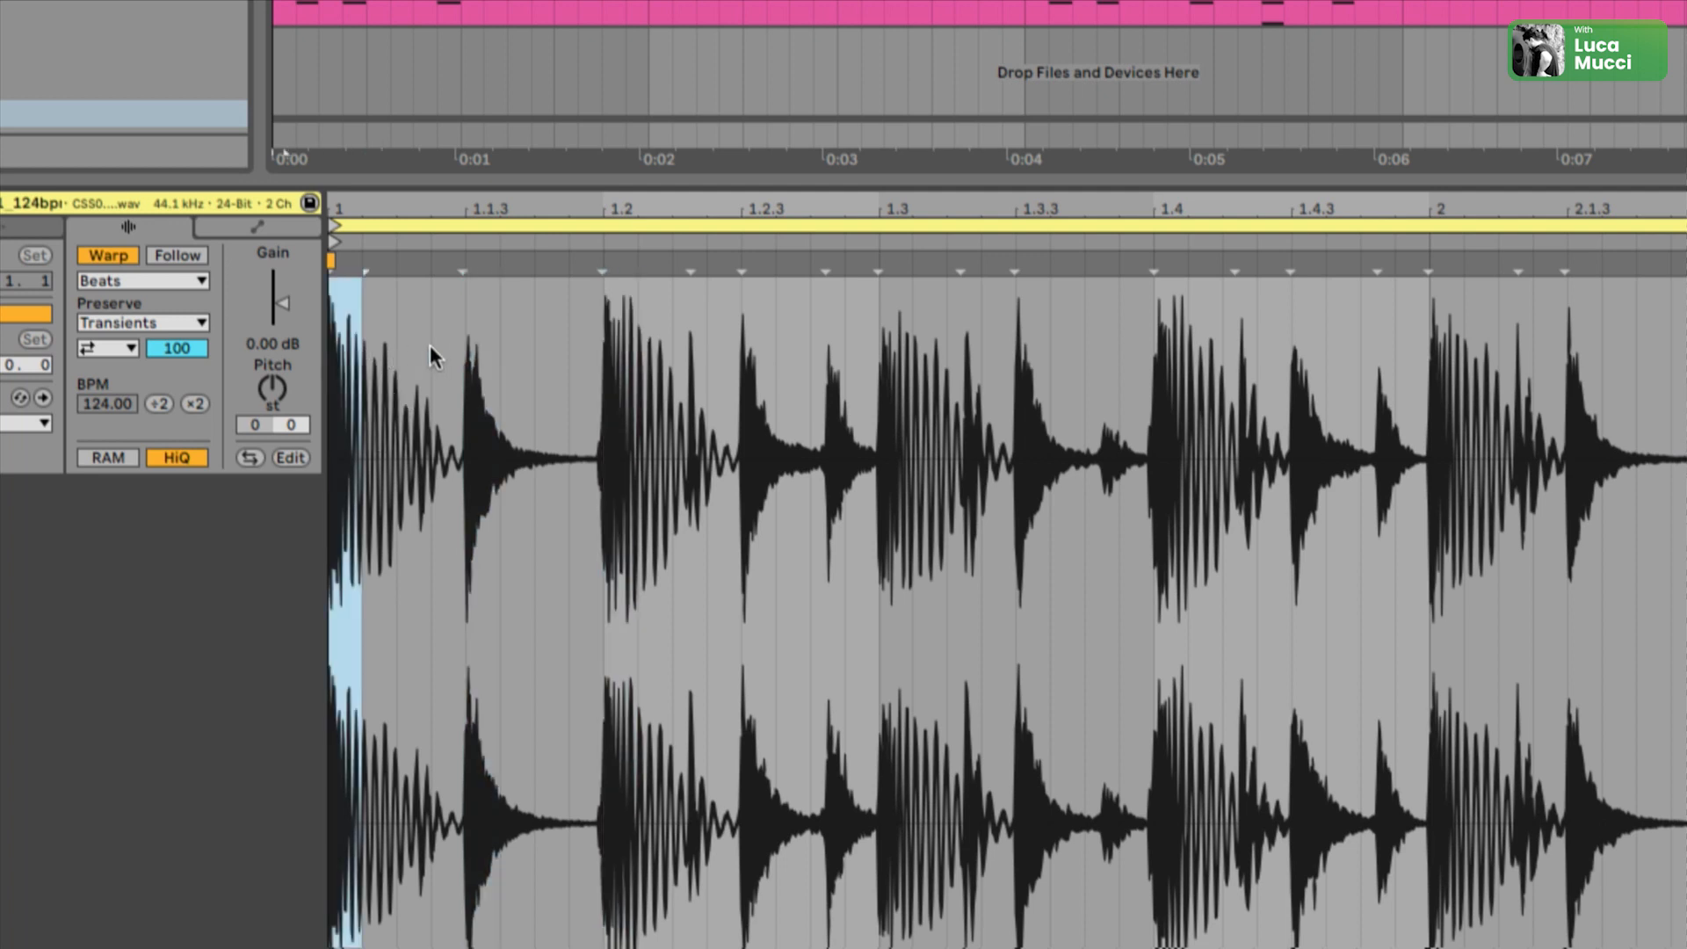
drag(465, 334, 497, 331)
key(space)
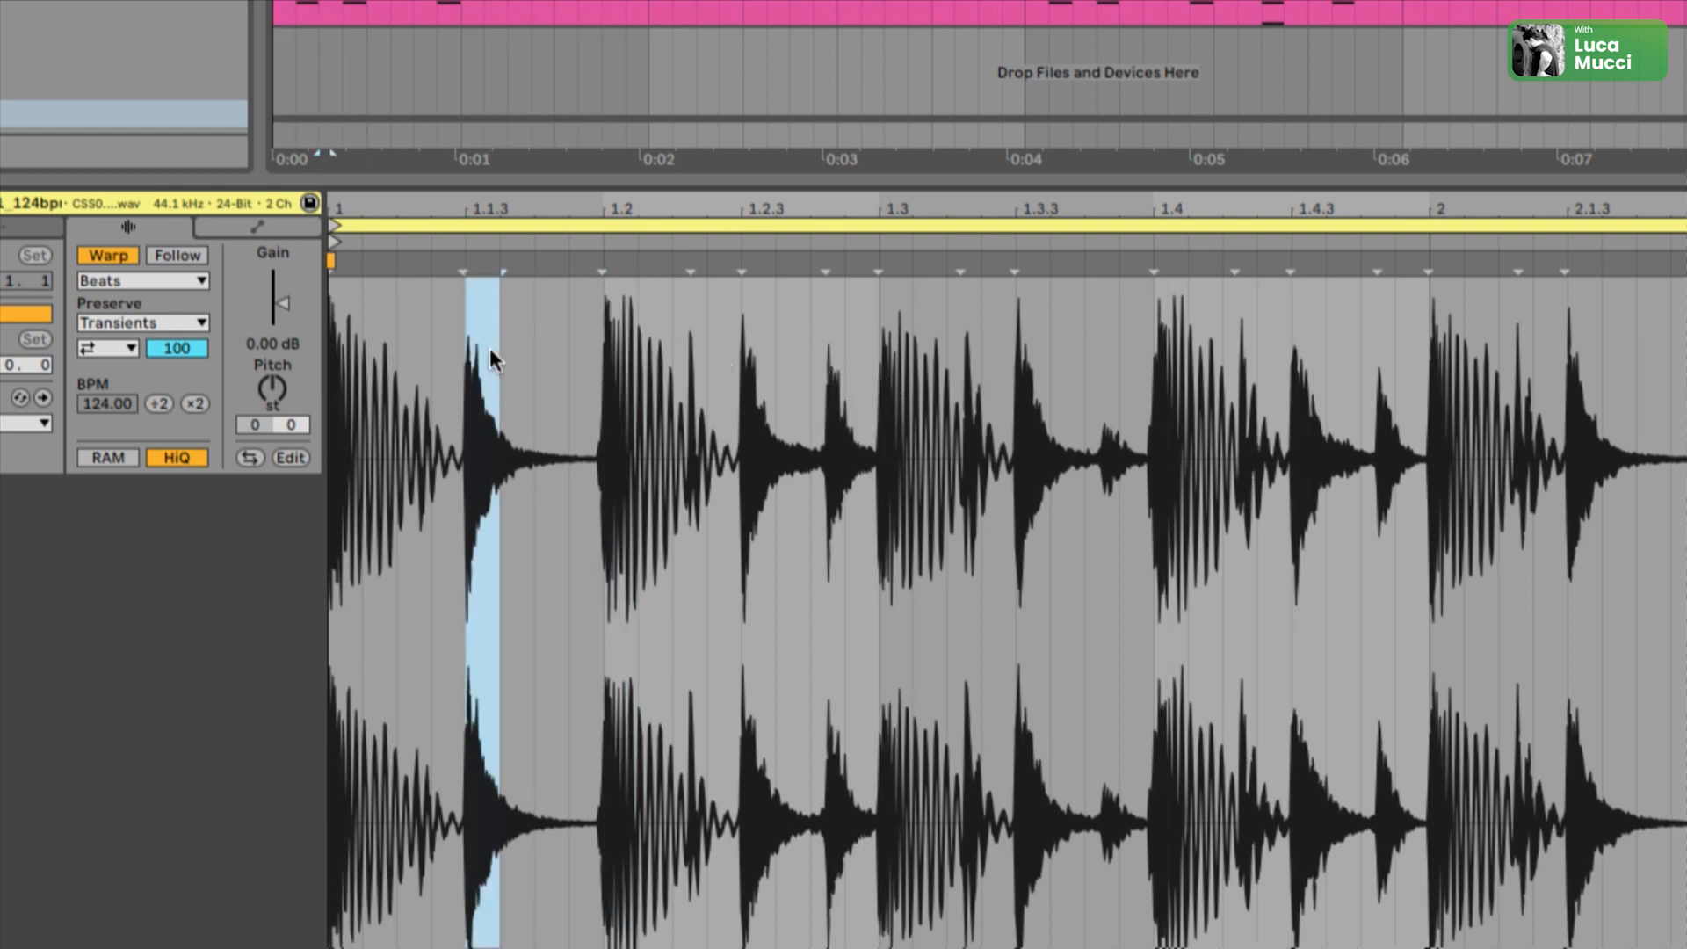
click(690, 342)
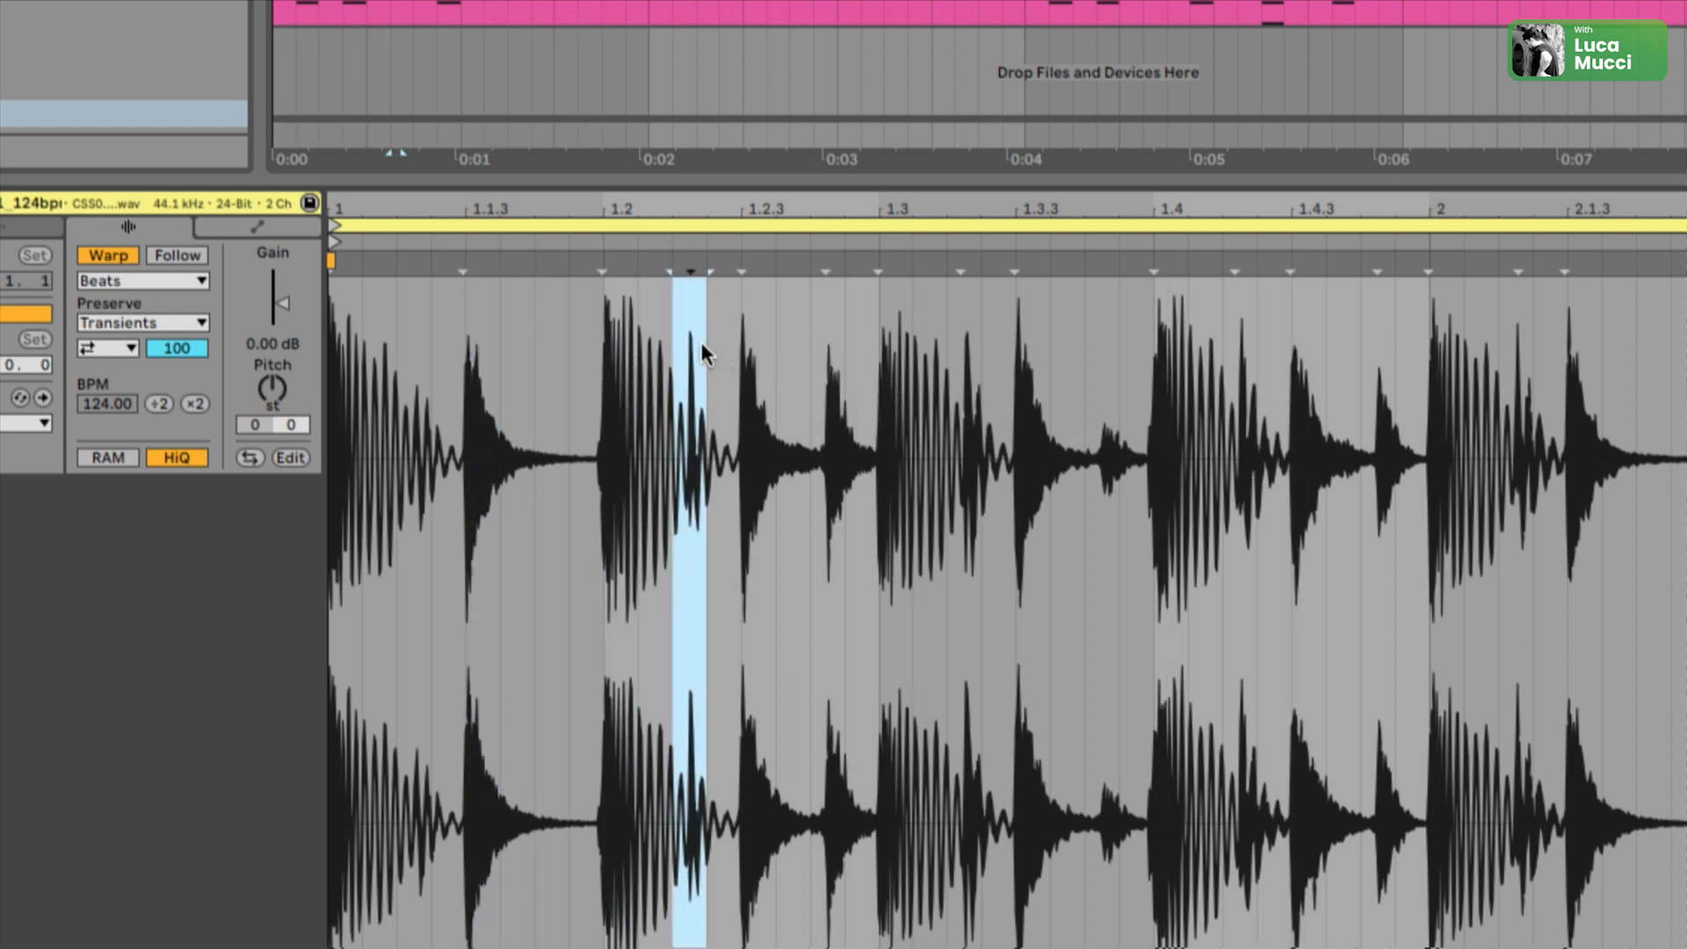
click(839, 339)
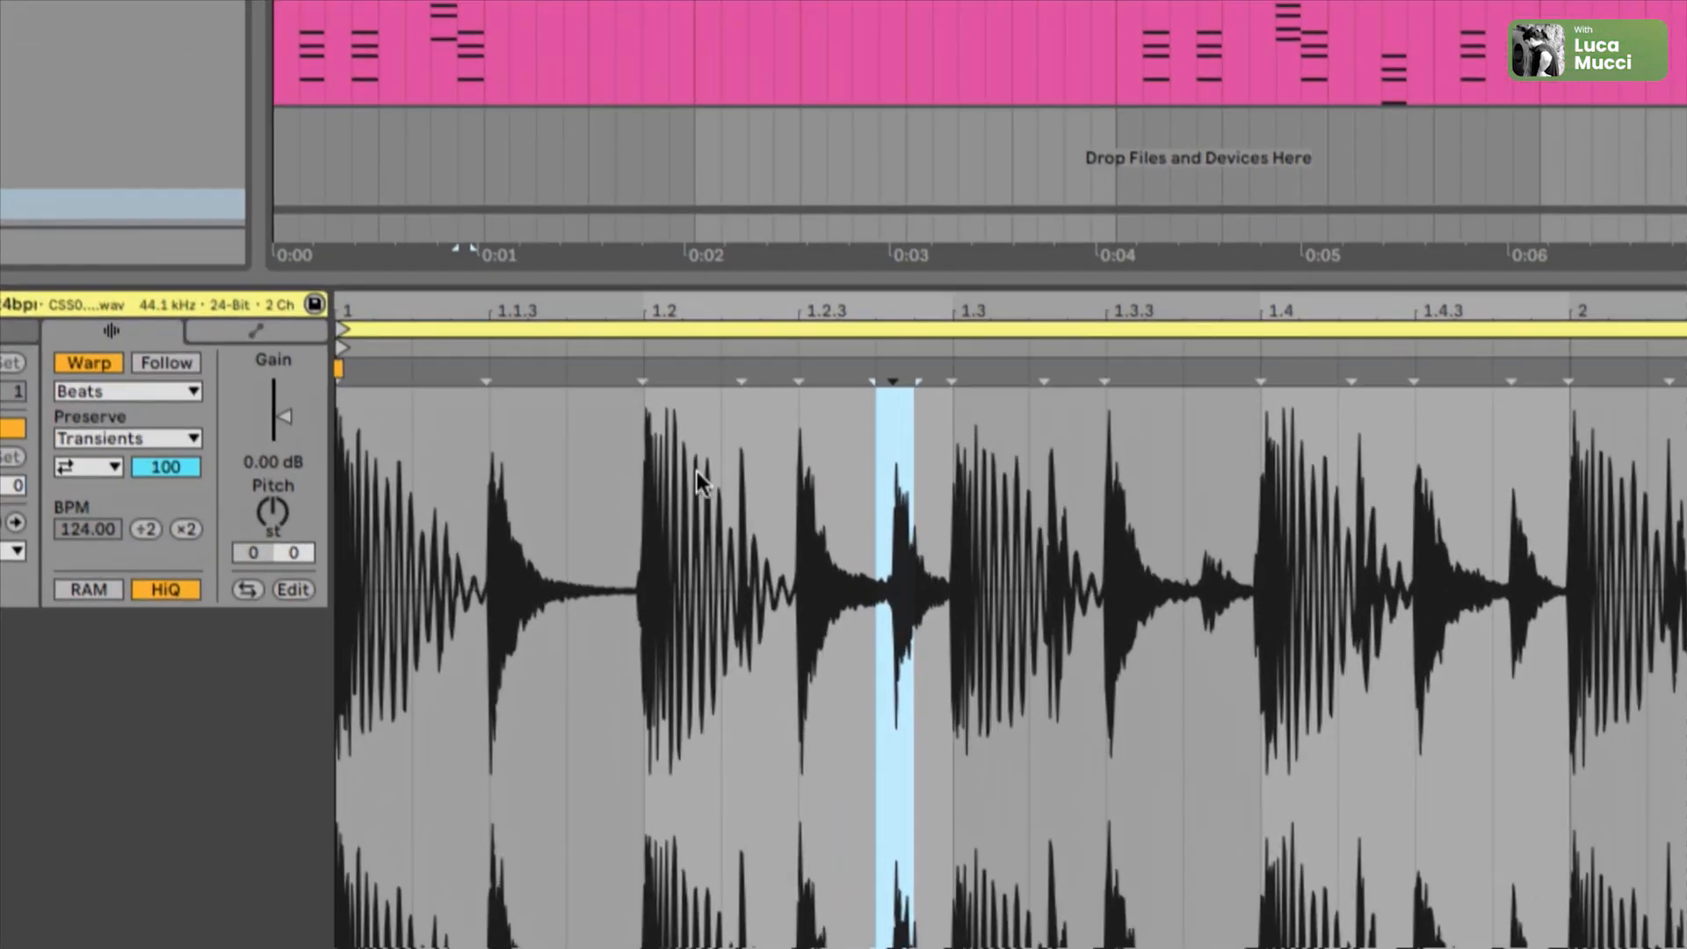
Mark the sixteenth-note divisions around the hits from 1.2 to 1.3 and inspect the off-grid transient before 1.2.3
click(710, 500)
drag(377, 507, 545, 472)
drag(659, 464, 870, 471)
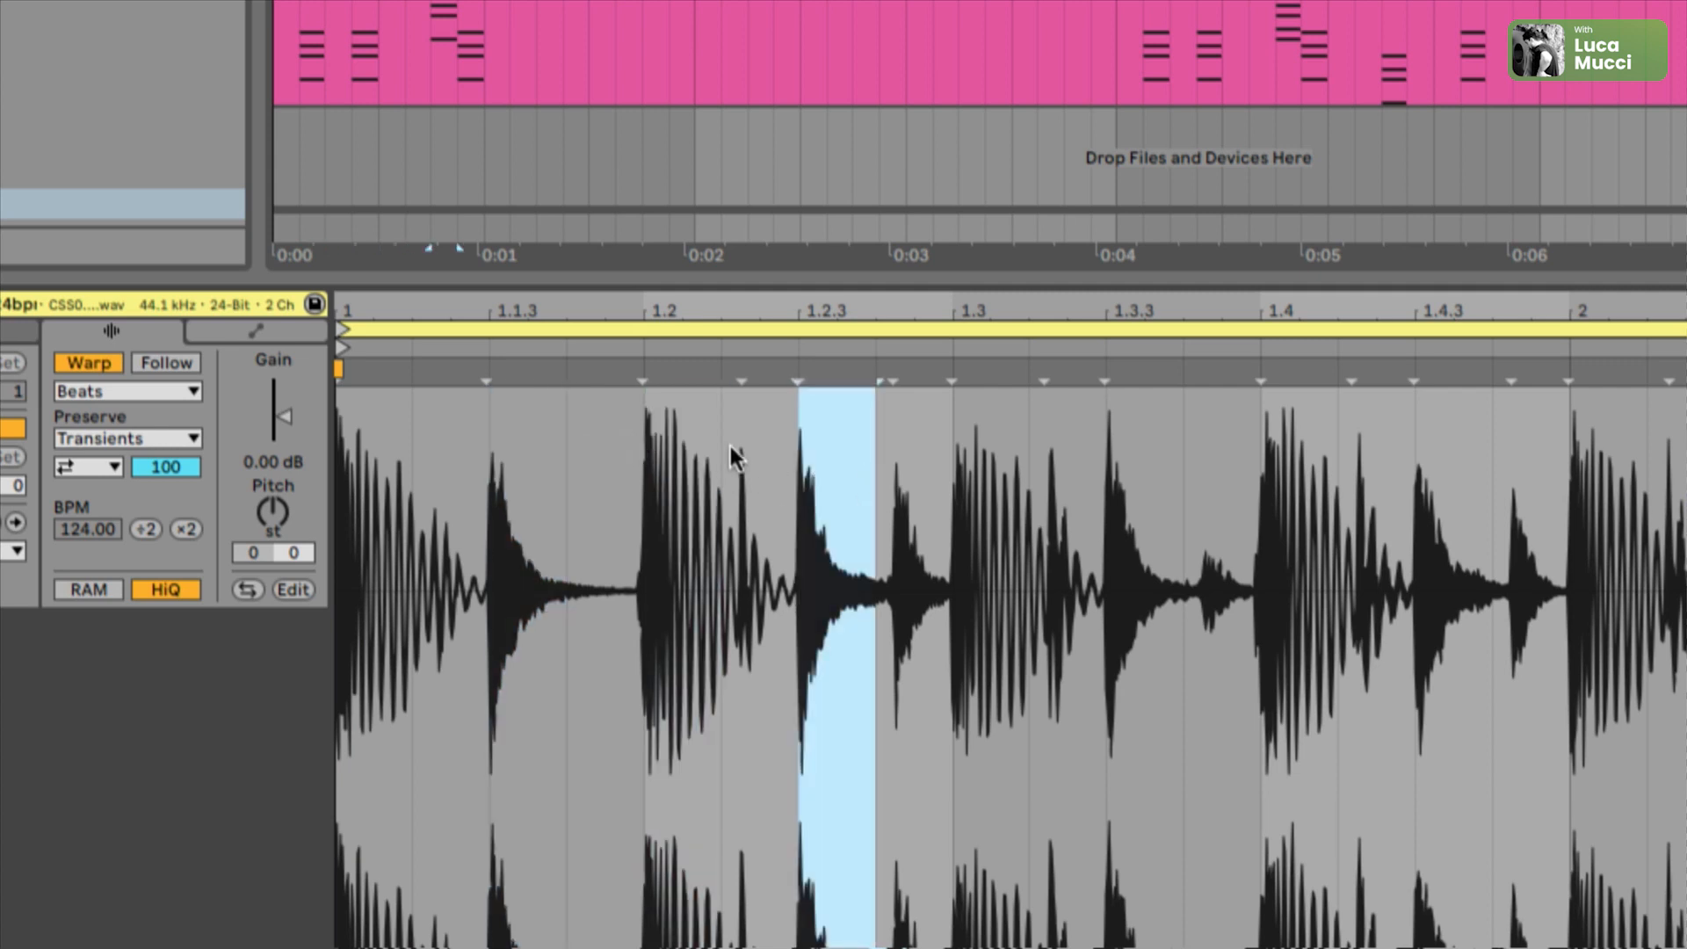
drag(729, 442, 787, 439)
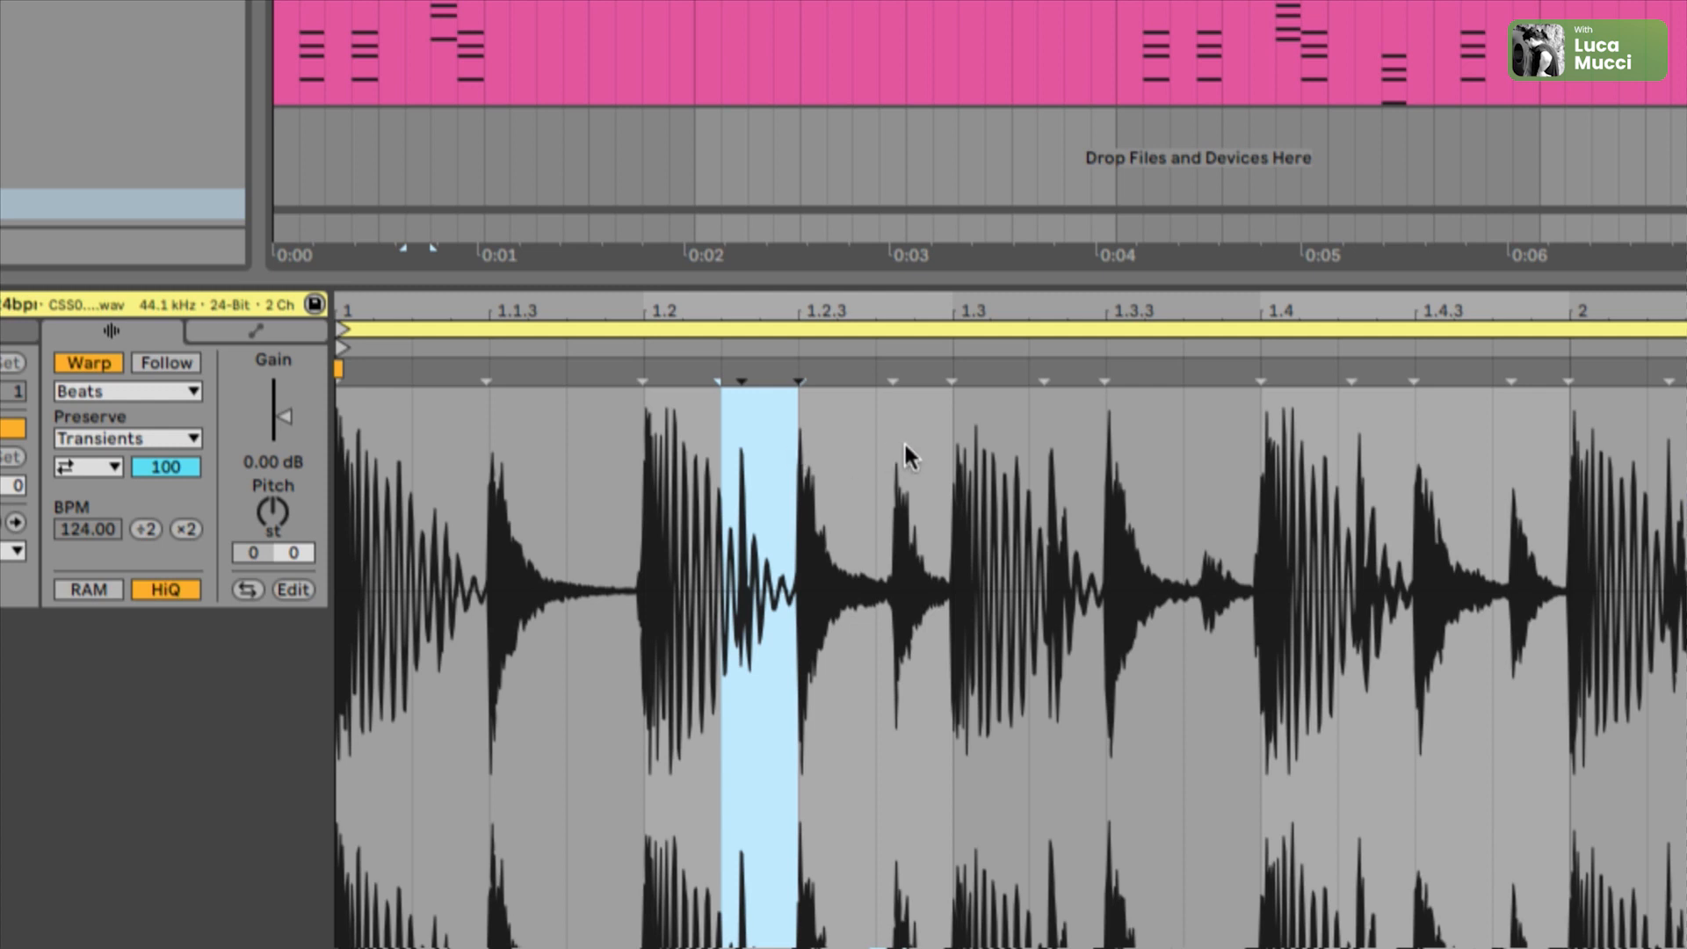
drag(877, 458, 949, 453)
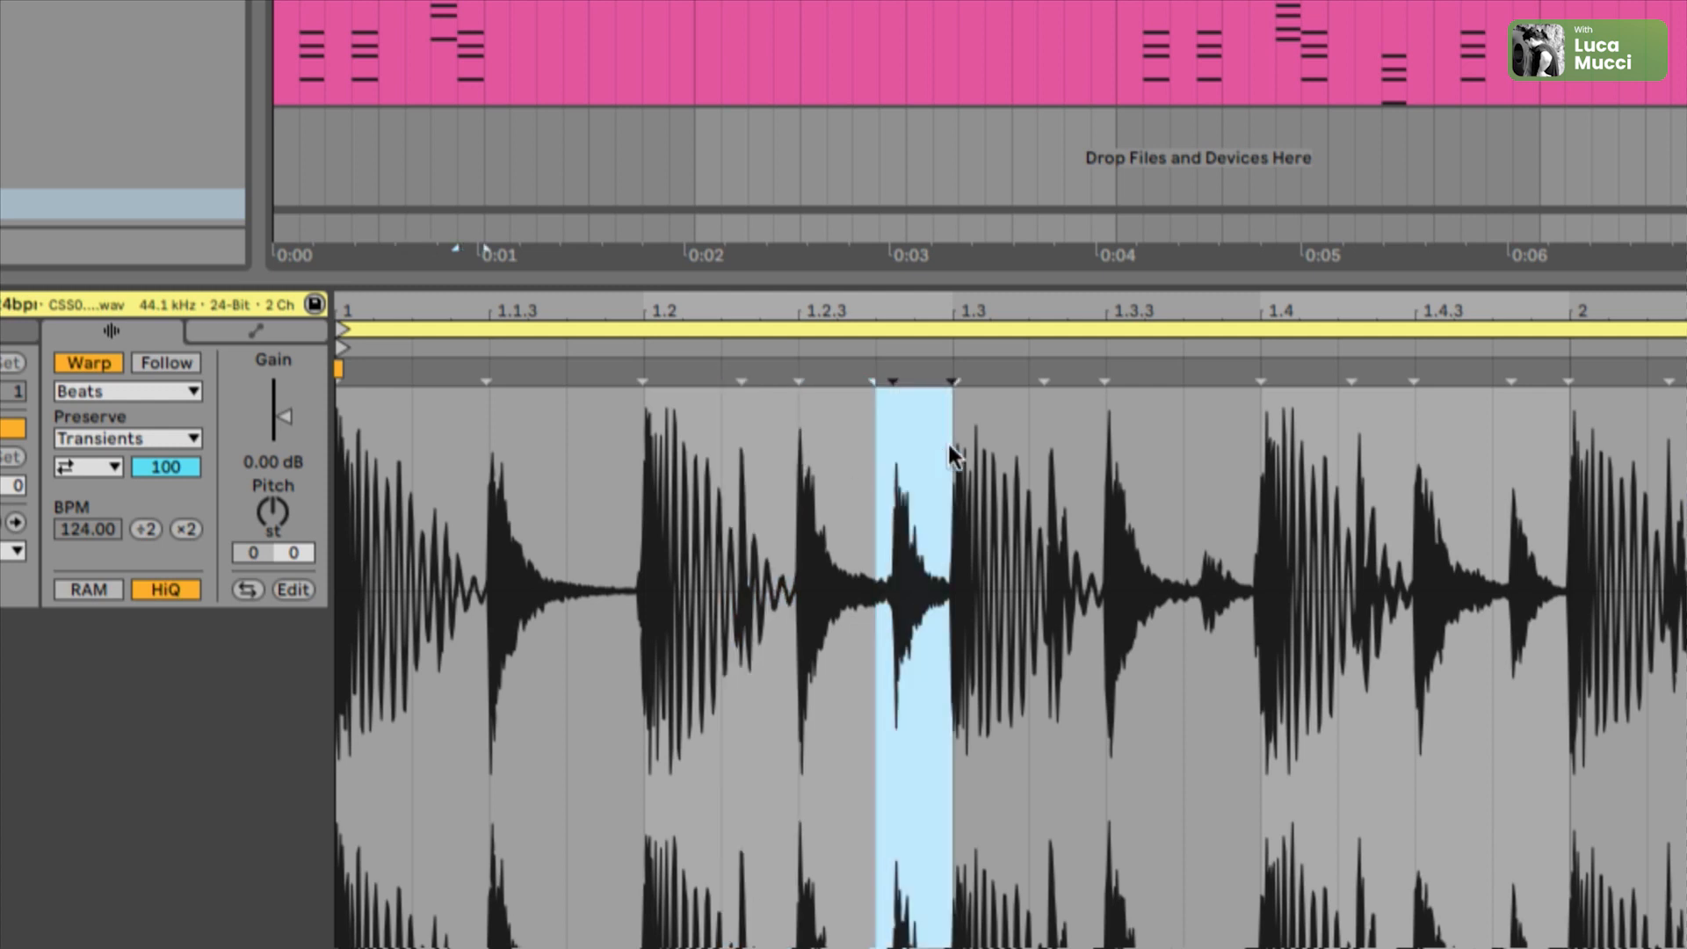
click(742, 392)
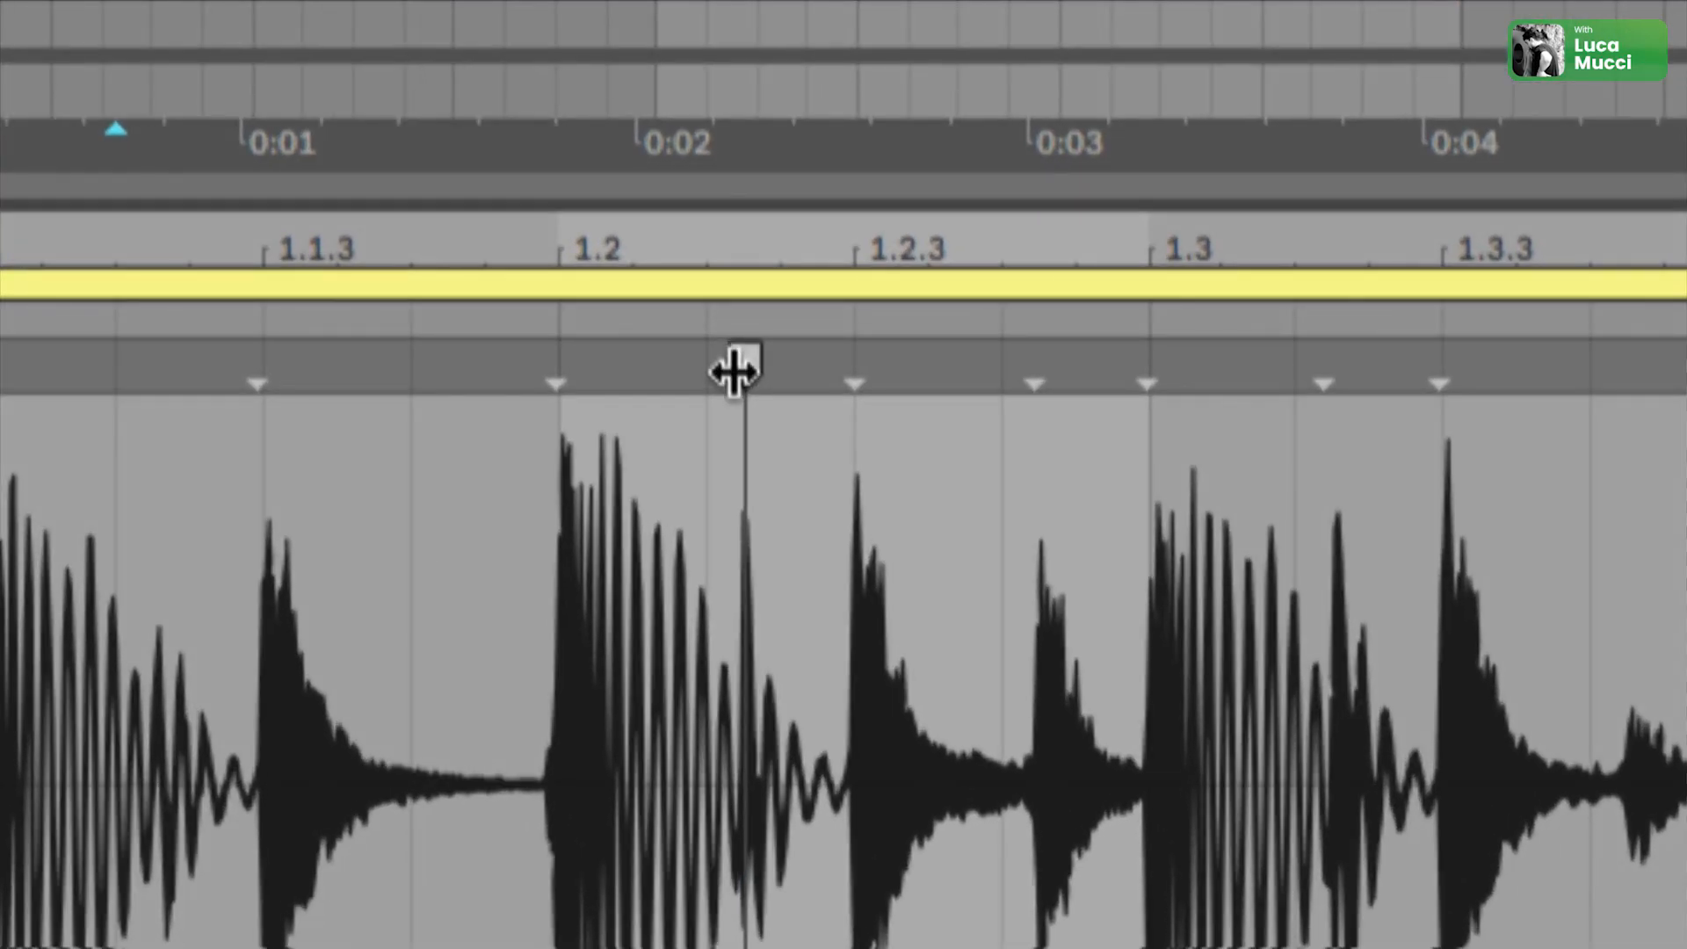
double_click(742, 379)
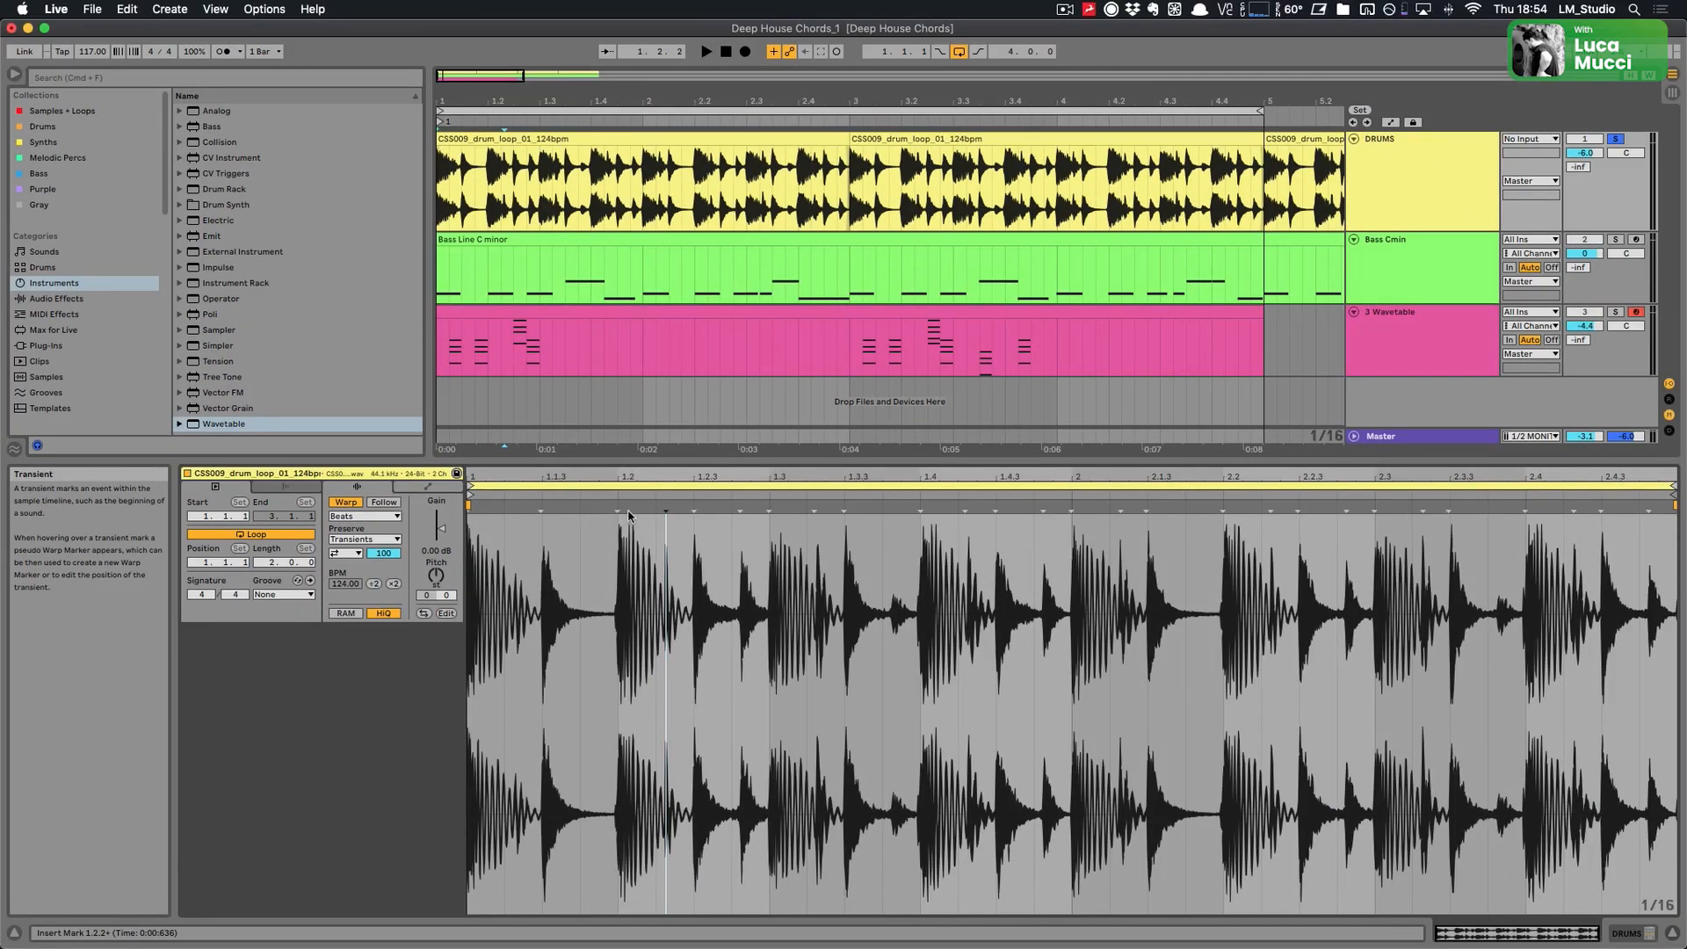
Enlarge the arrangement area, start hot-swapping the Wavetable clip's groove and search for "swing 16th 73"
drag(668, 459, 669, 513)
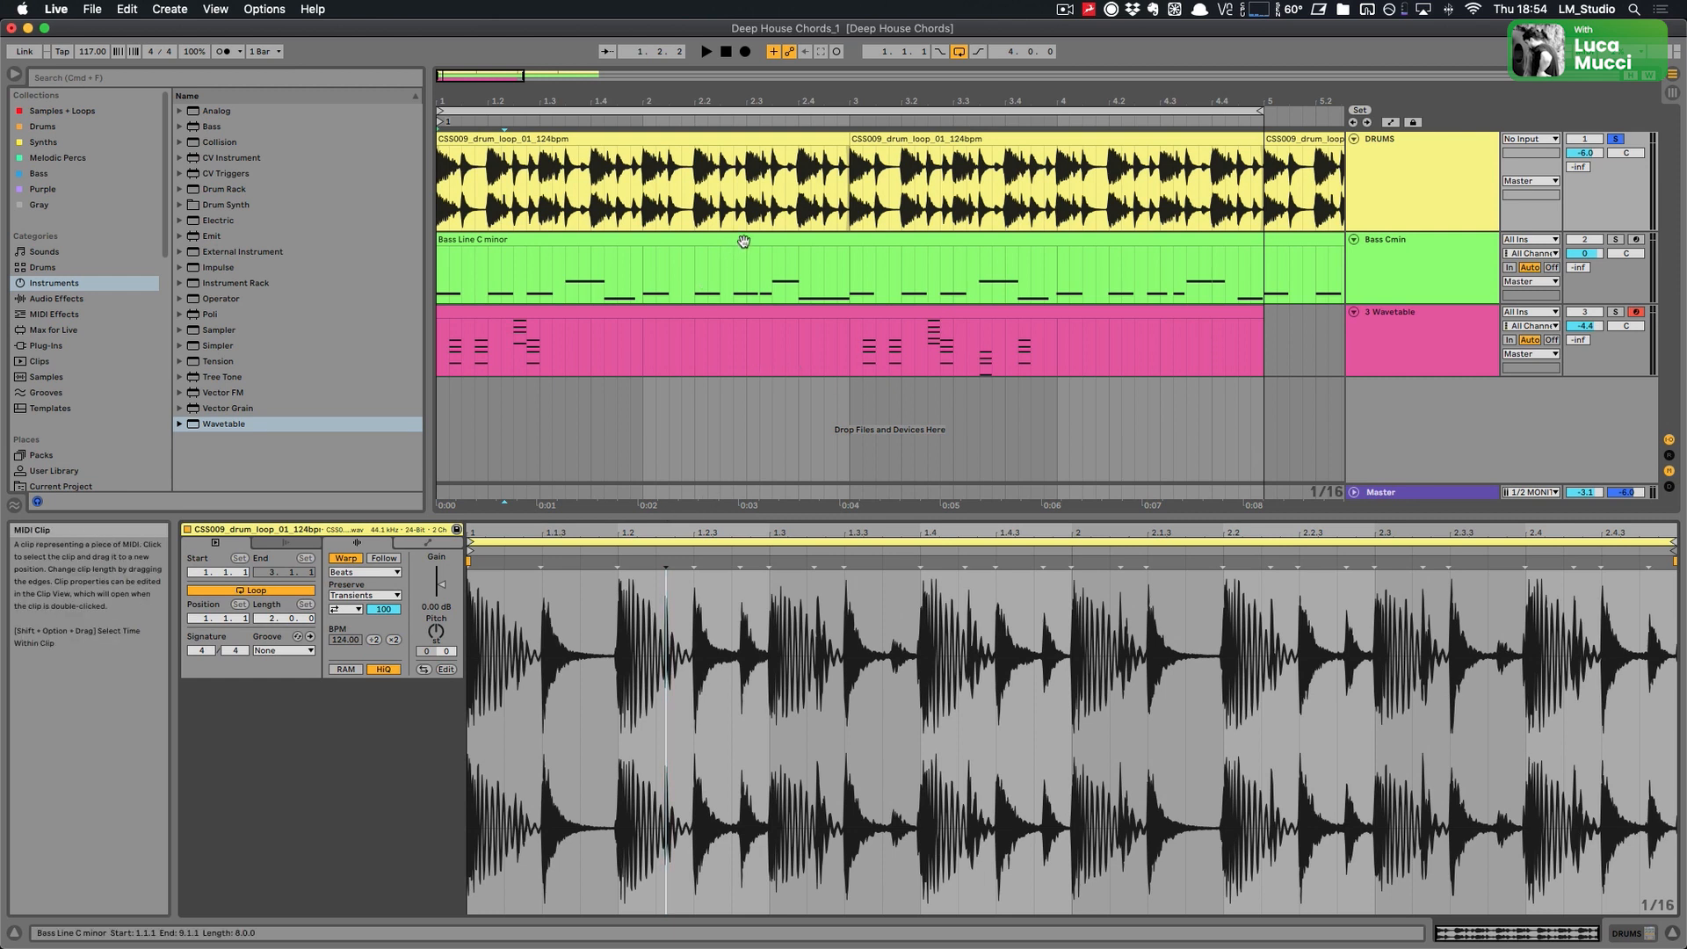
scroll(748, 221, up, 2)
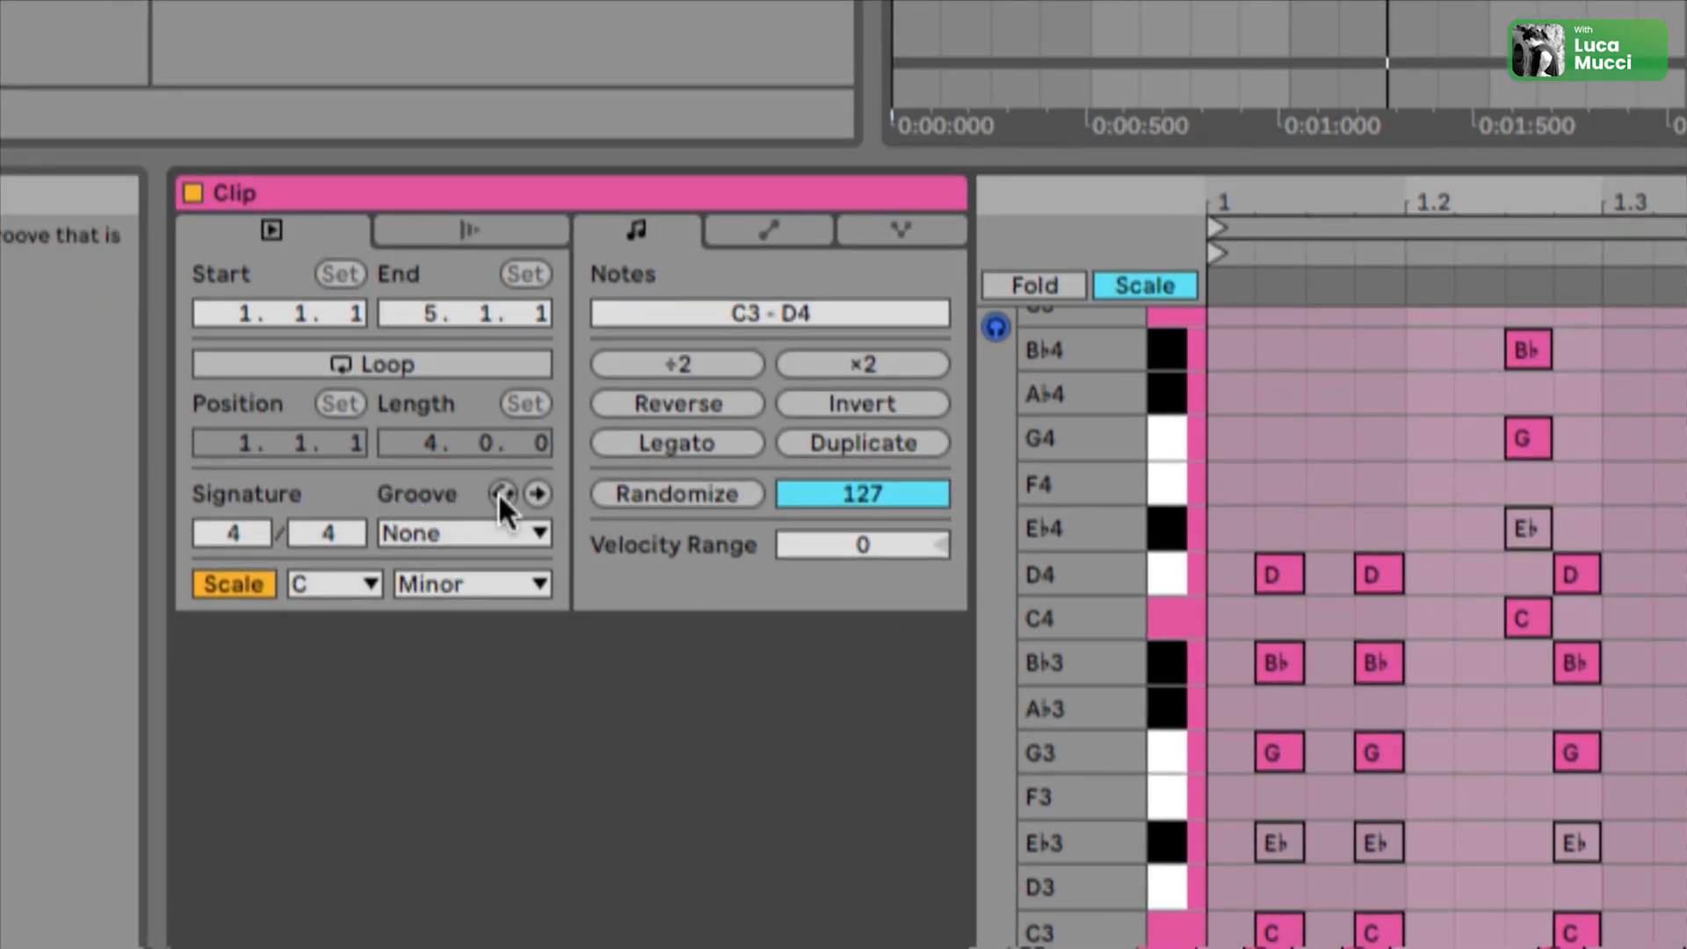
click(501, 491)
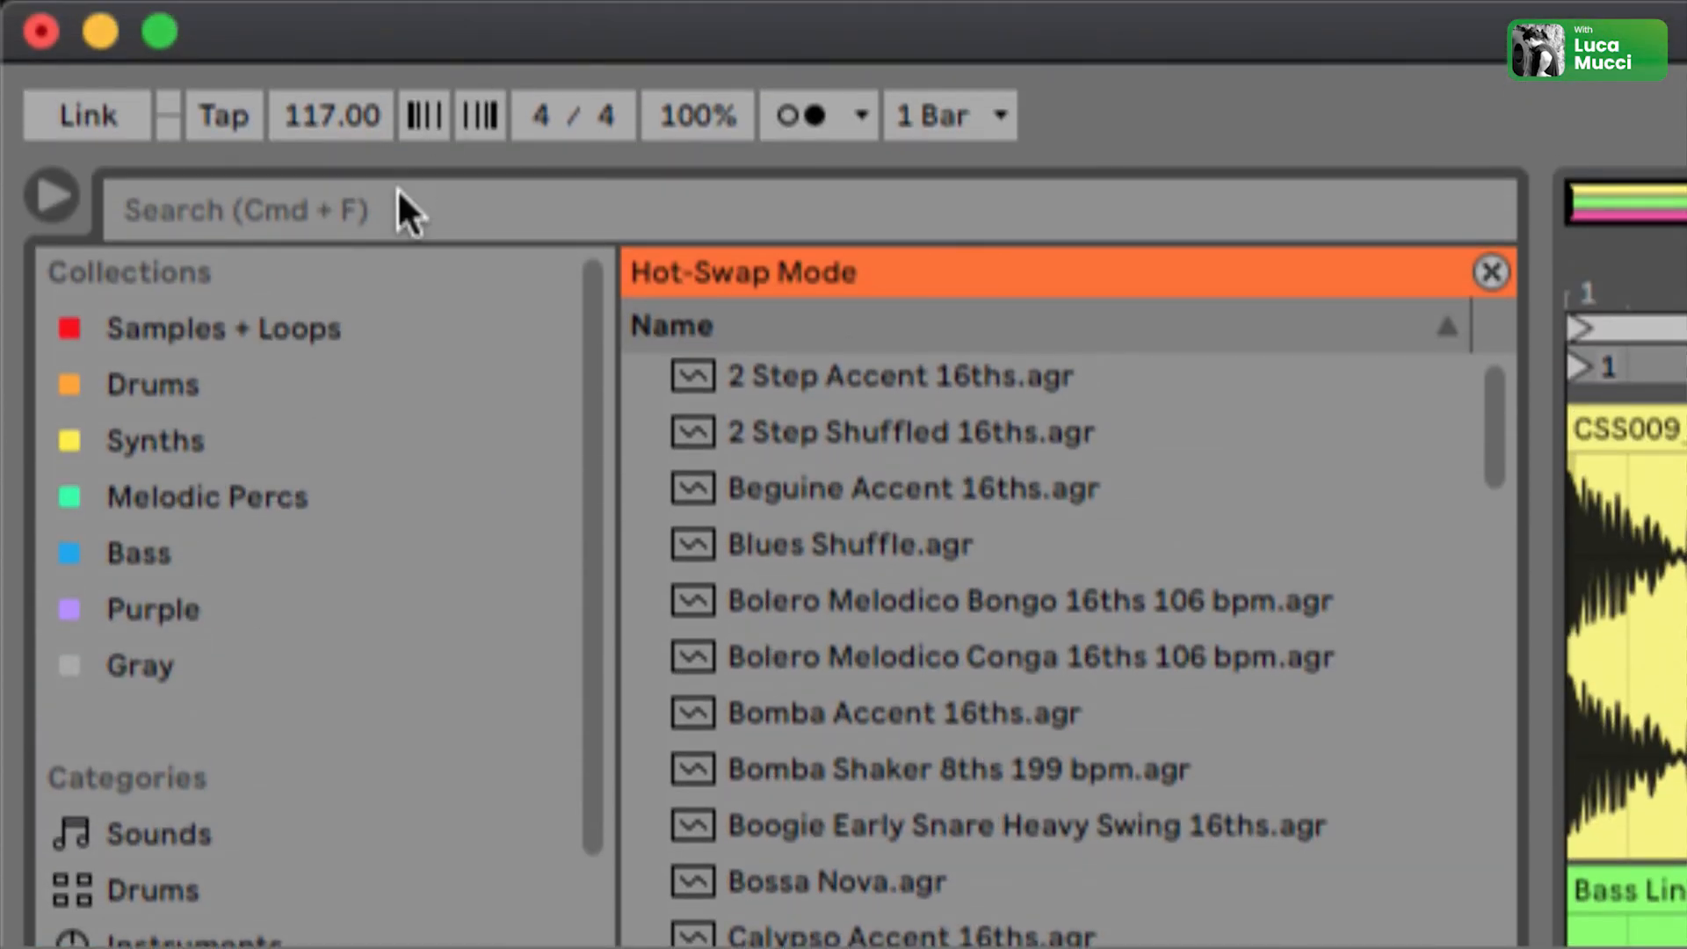
click(397, 194)
text(s)
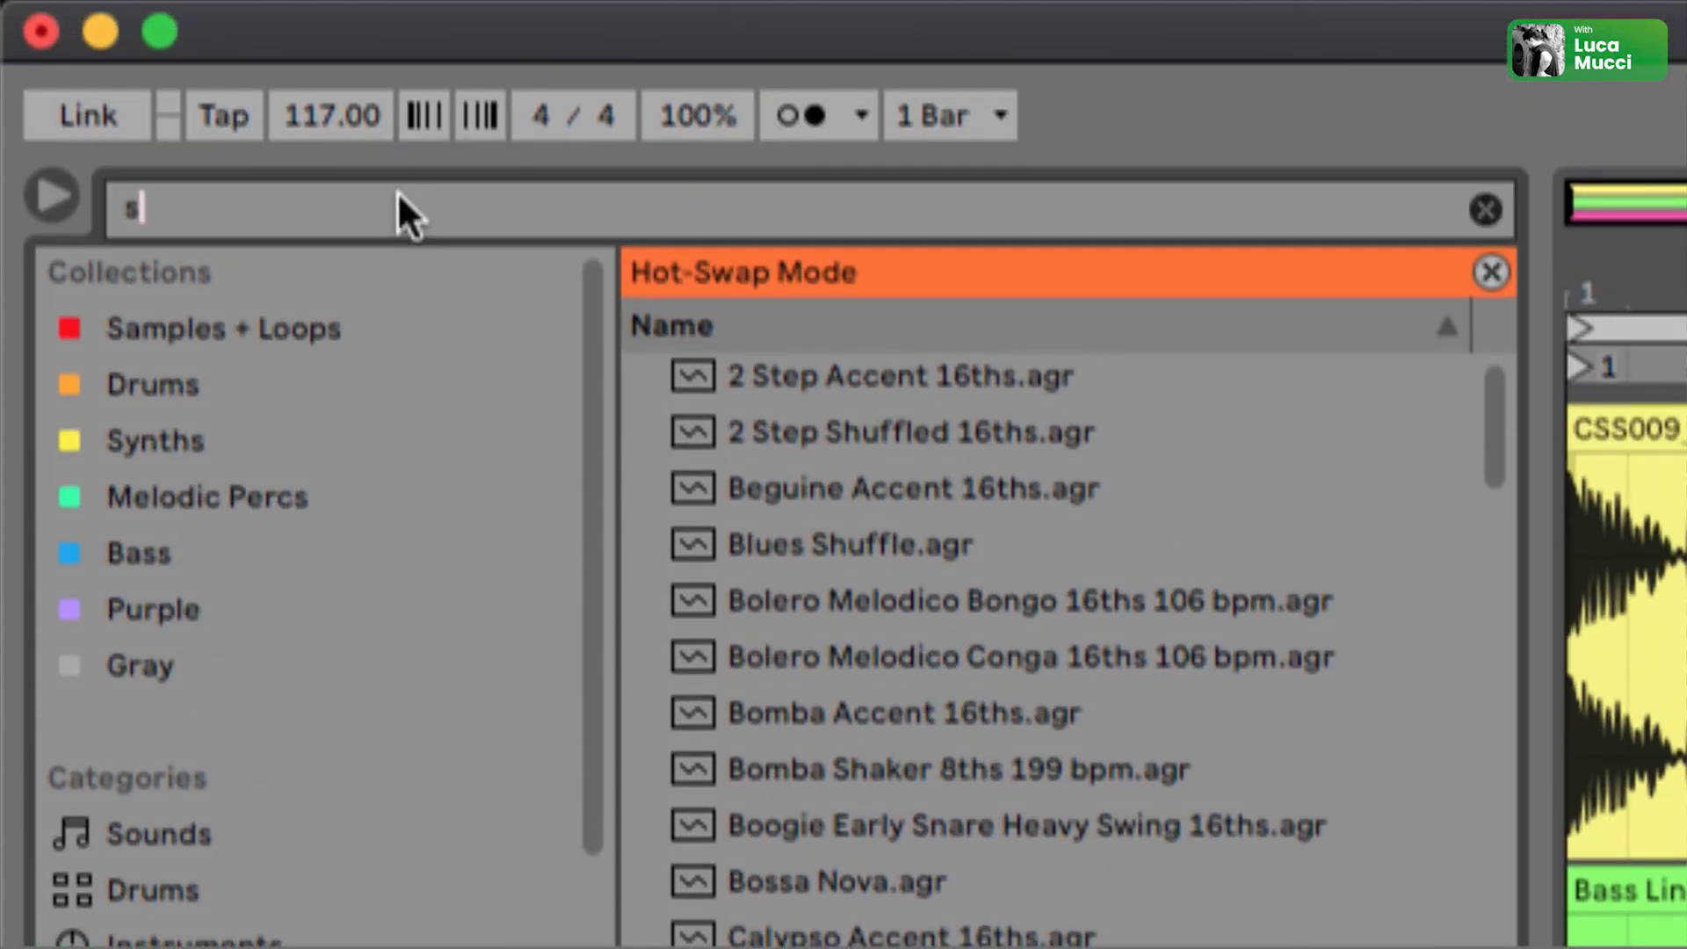
text(wing 16)
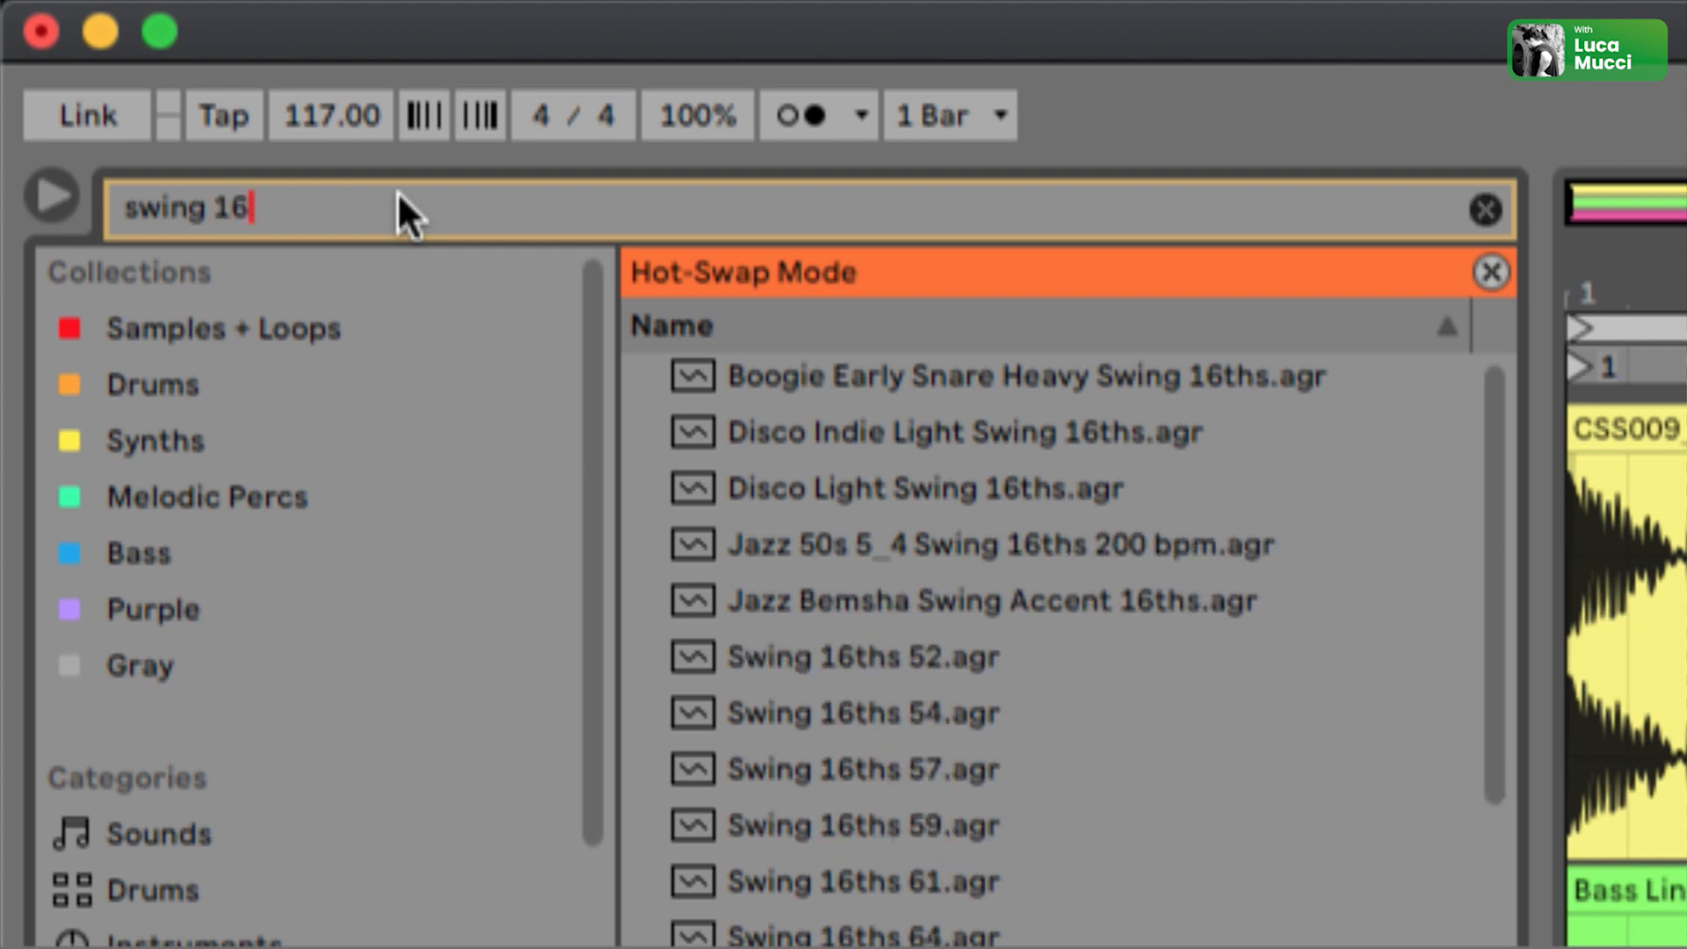
text(th 73)
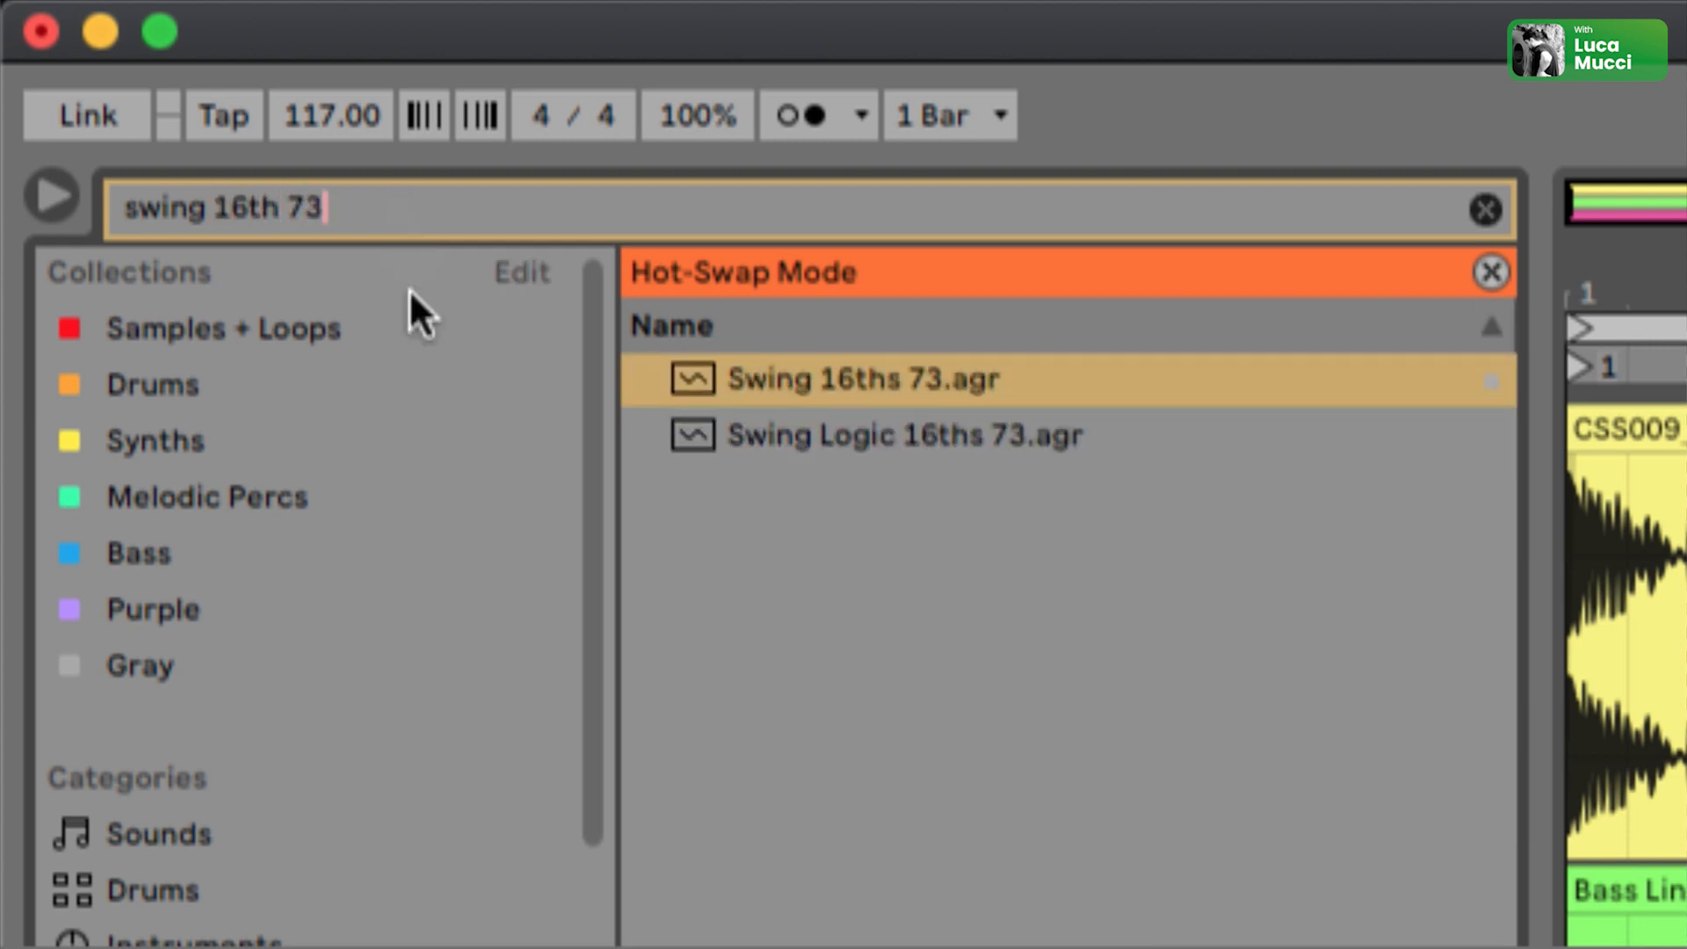
View the collection colours for Swing 16ths 73.agr and open the Gray collection
click(963, 384)
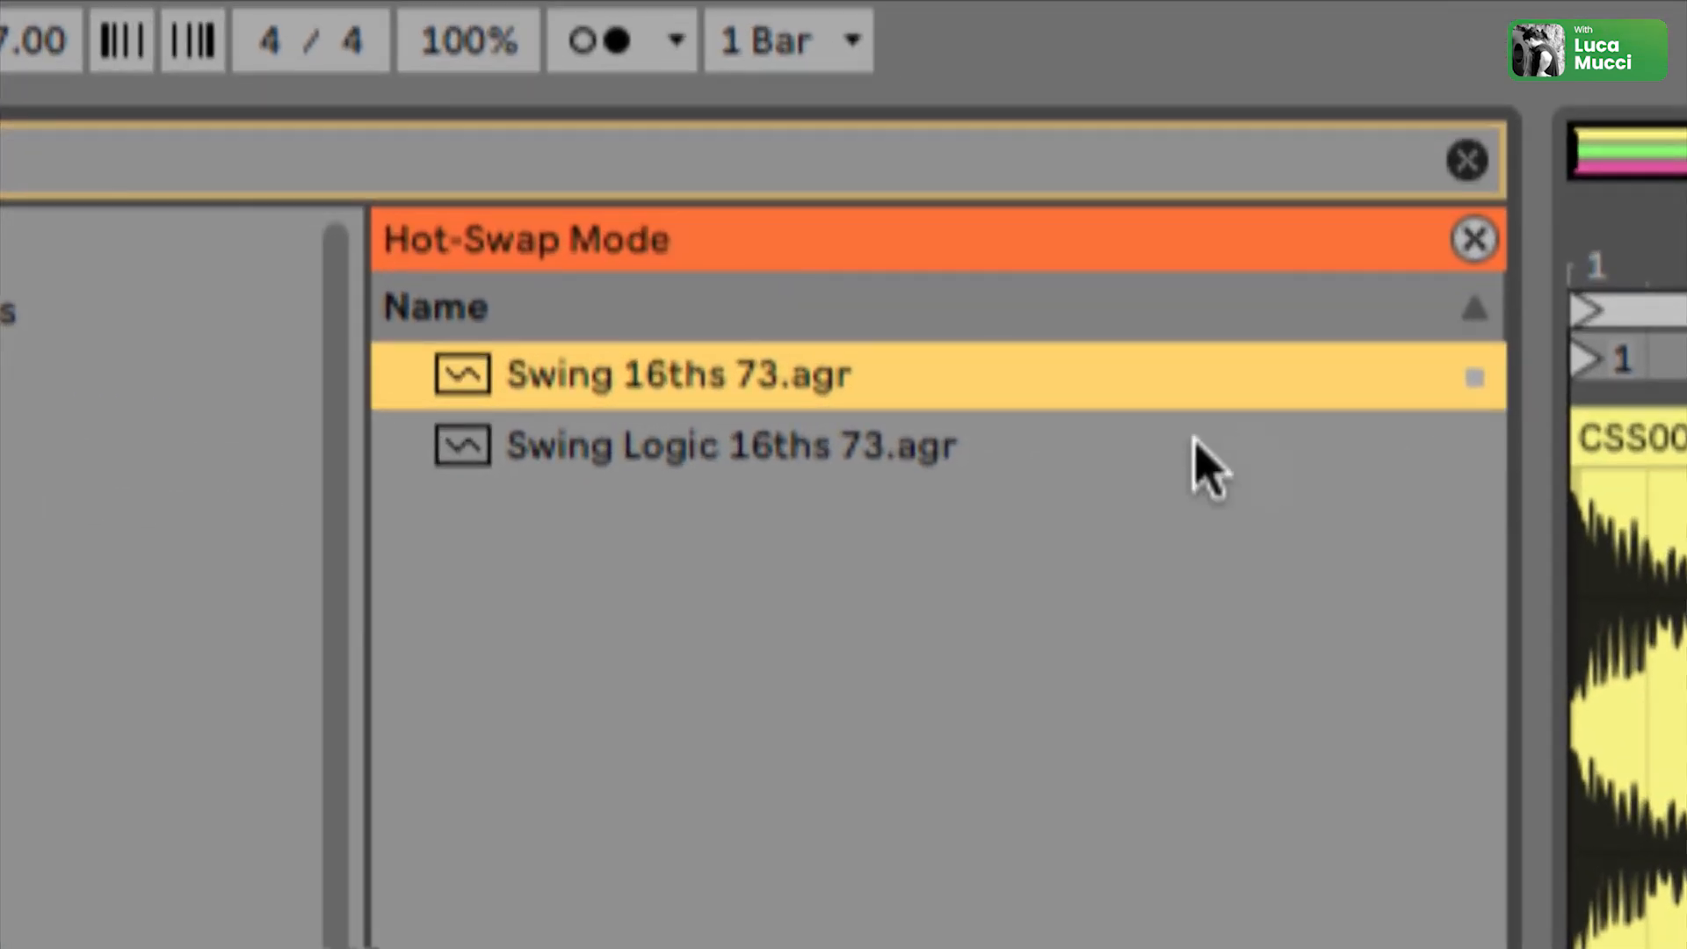
right_click(1416, 384)
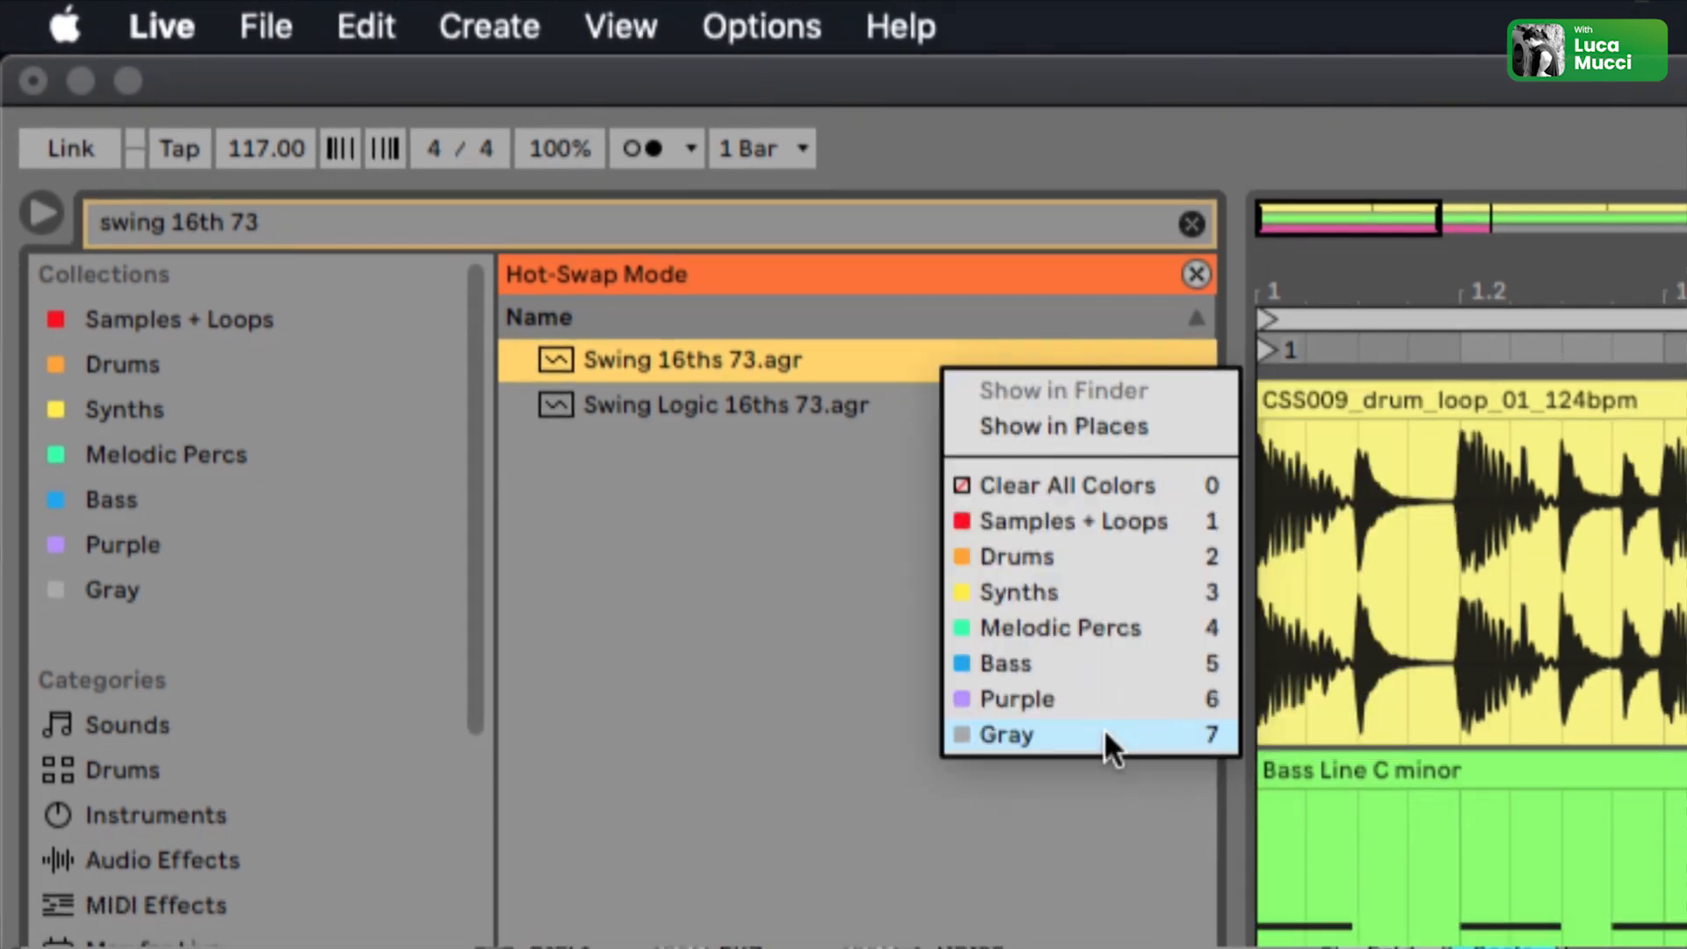
click(1288, 769)
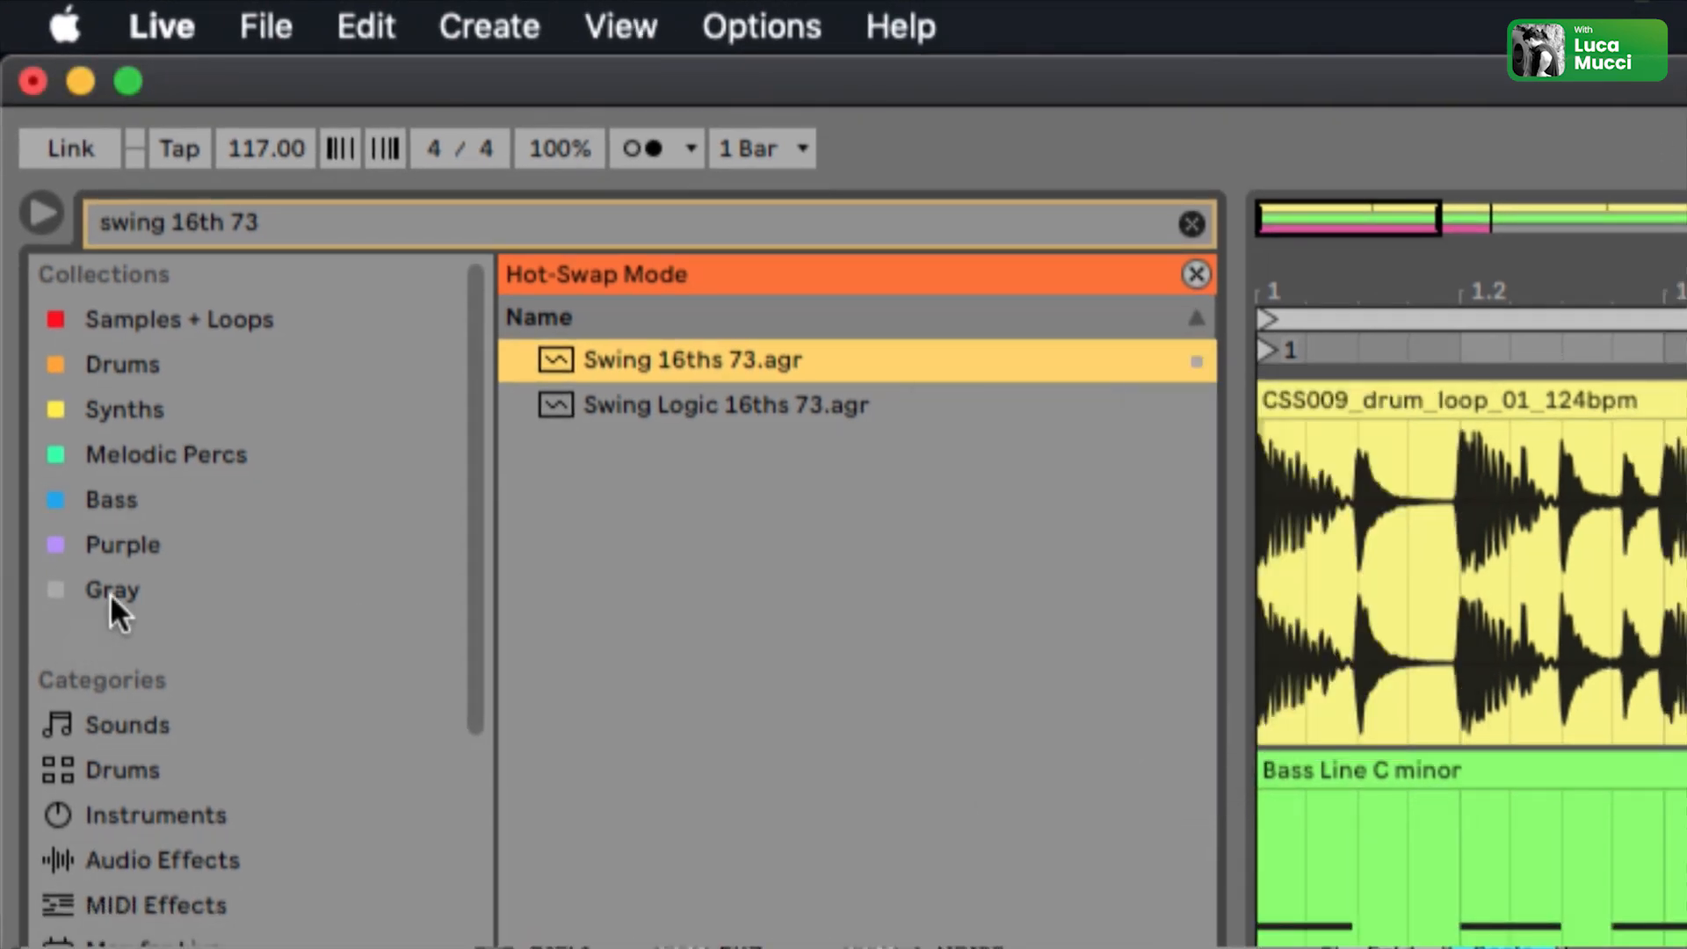
click(100, 618)
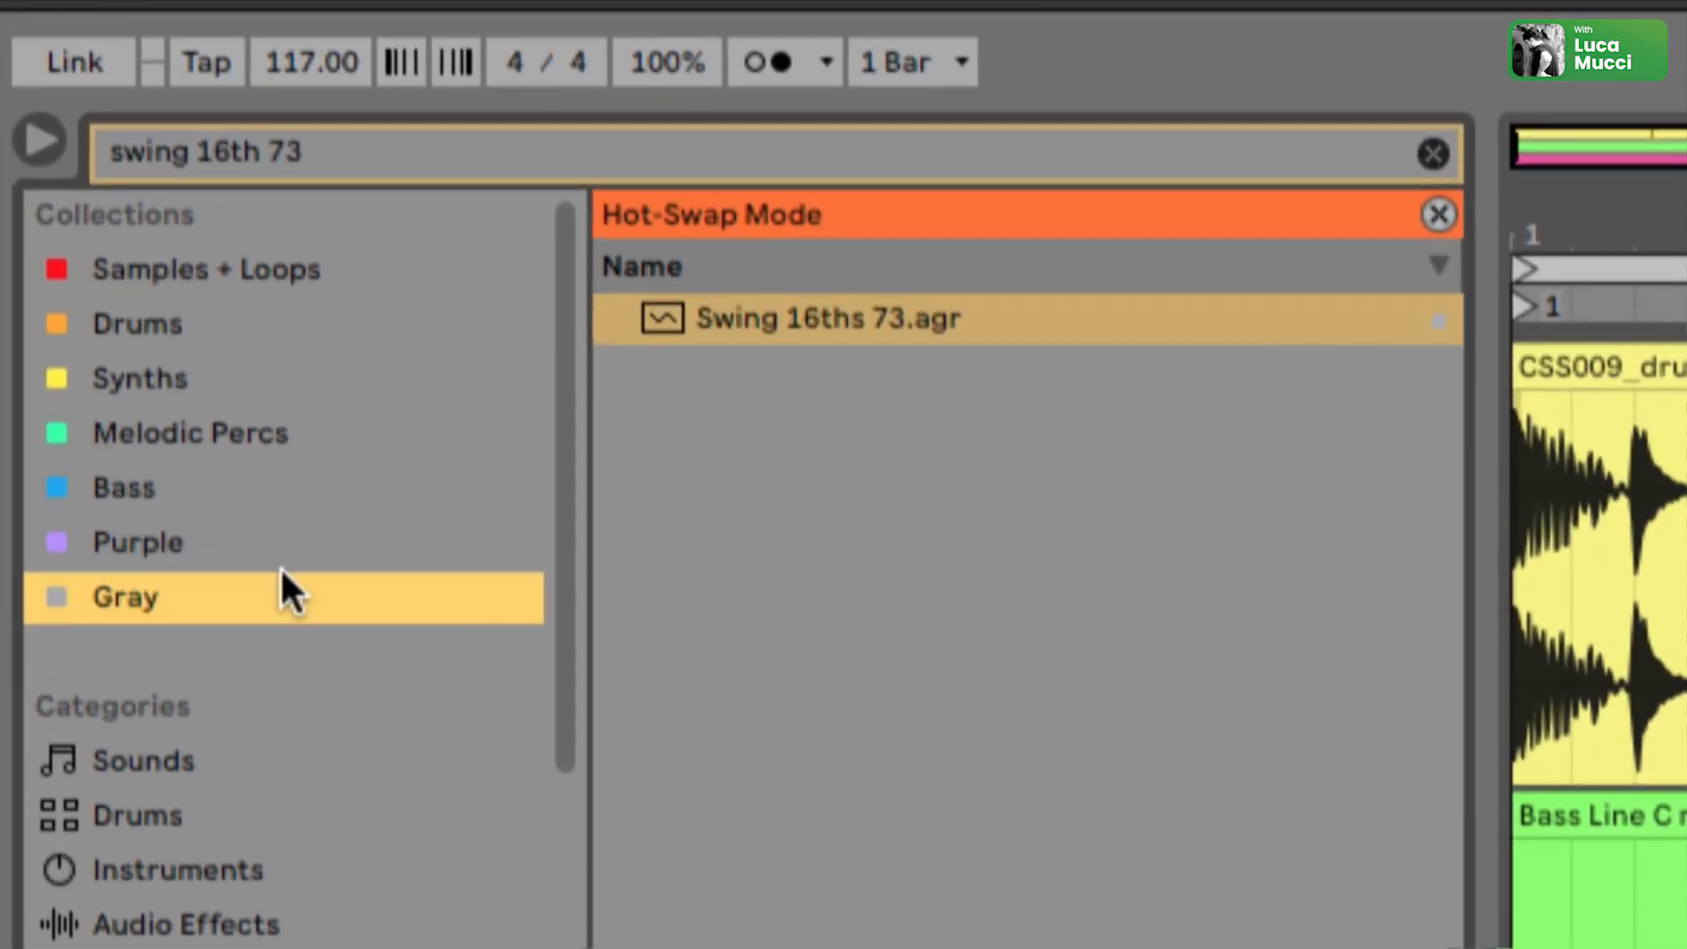
Apply the Swing 16ths 73 groove to the Wavetable clip and play back the chords
click(746, 319)
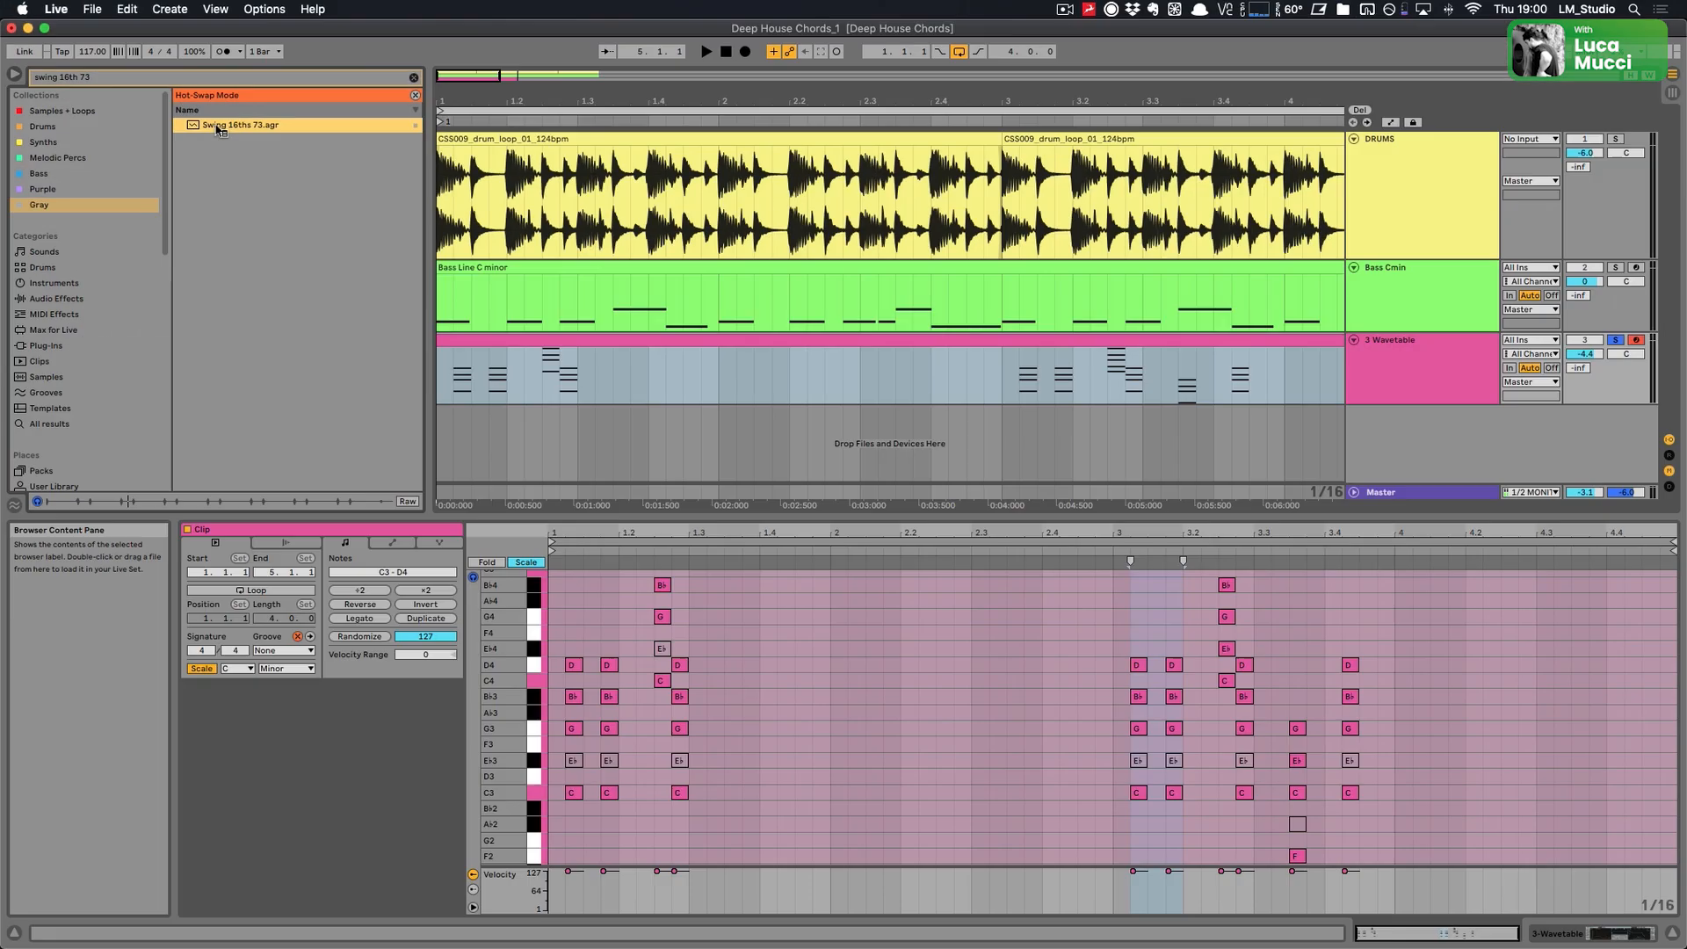
drag(301, 662, 298, 664)
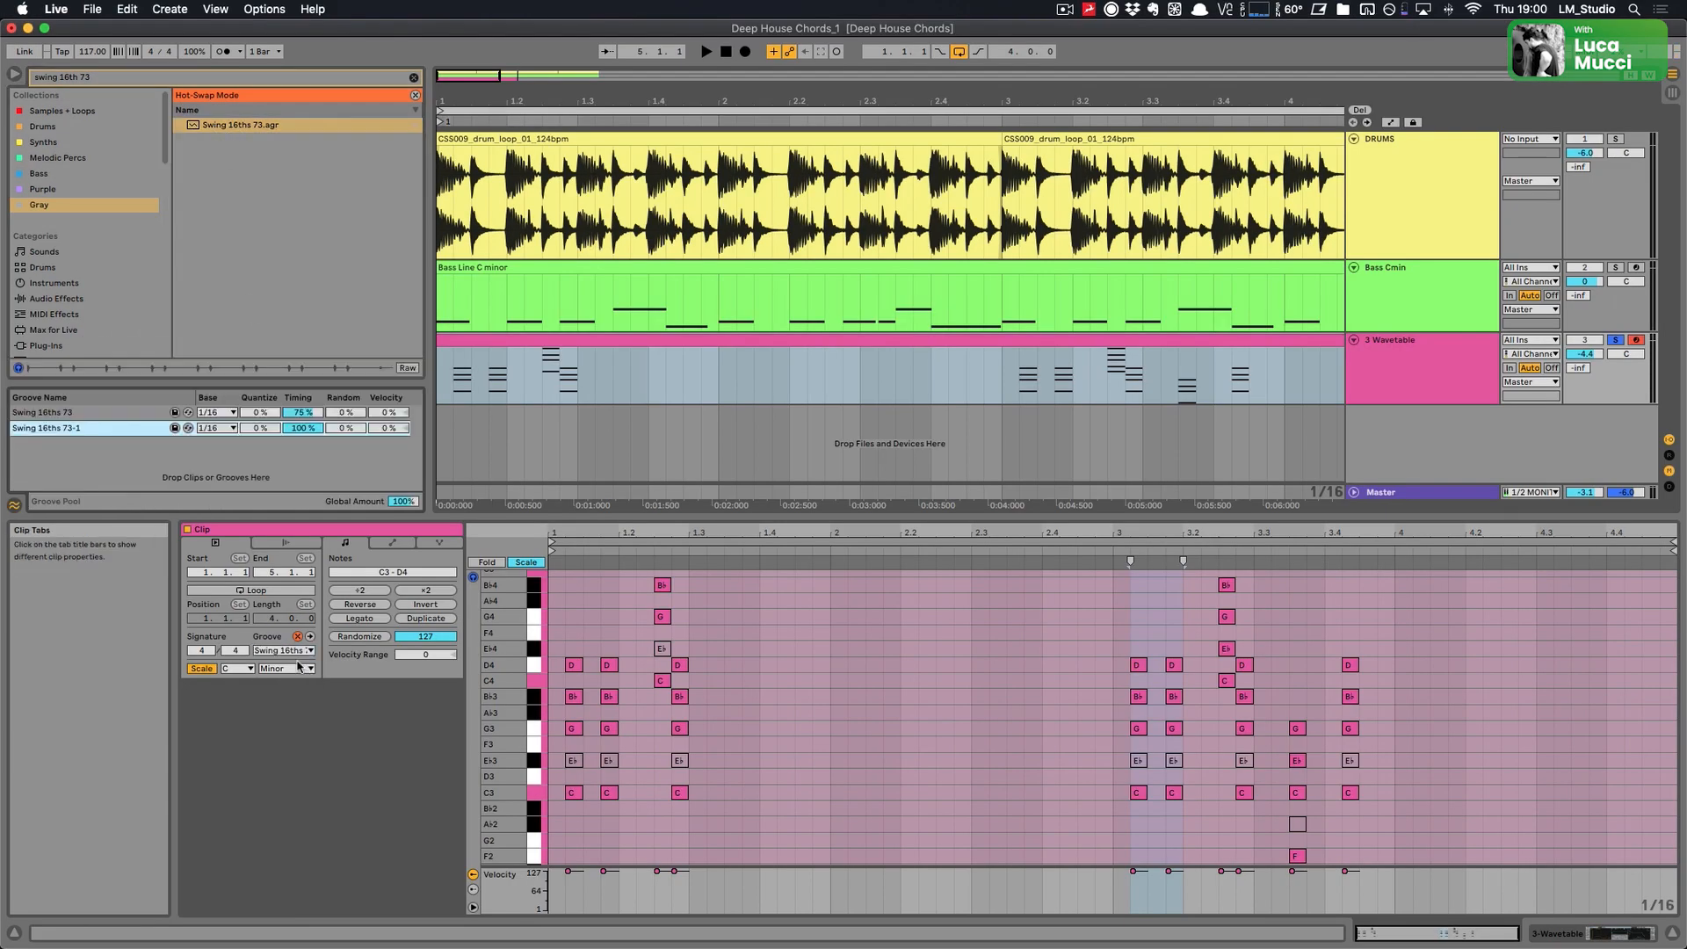
key(space)
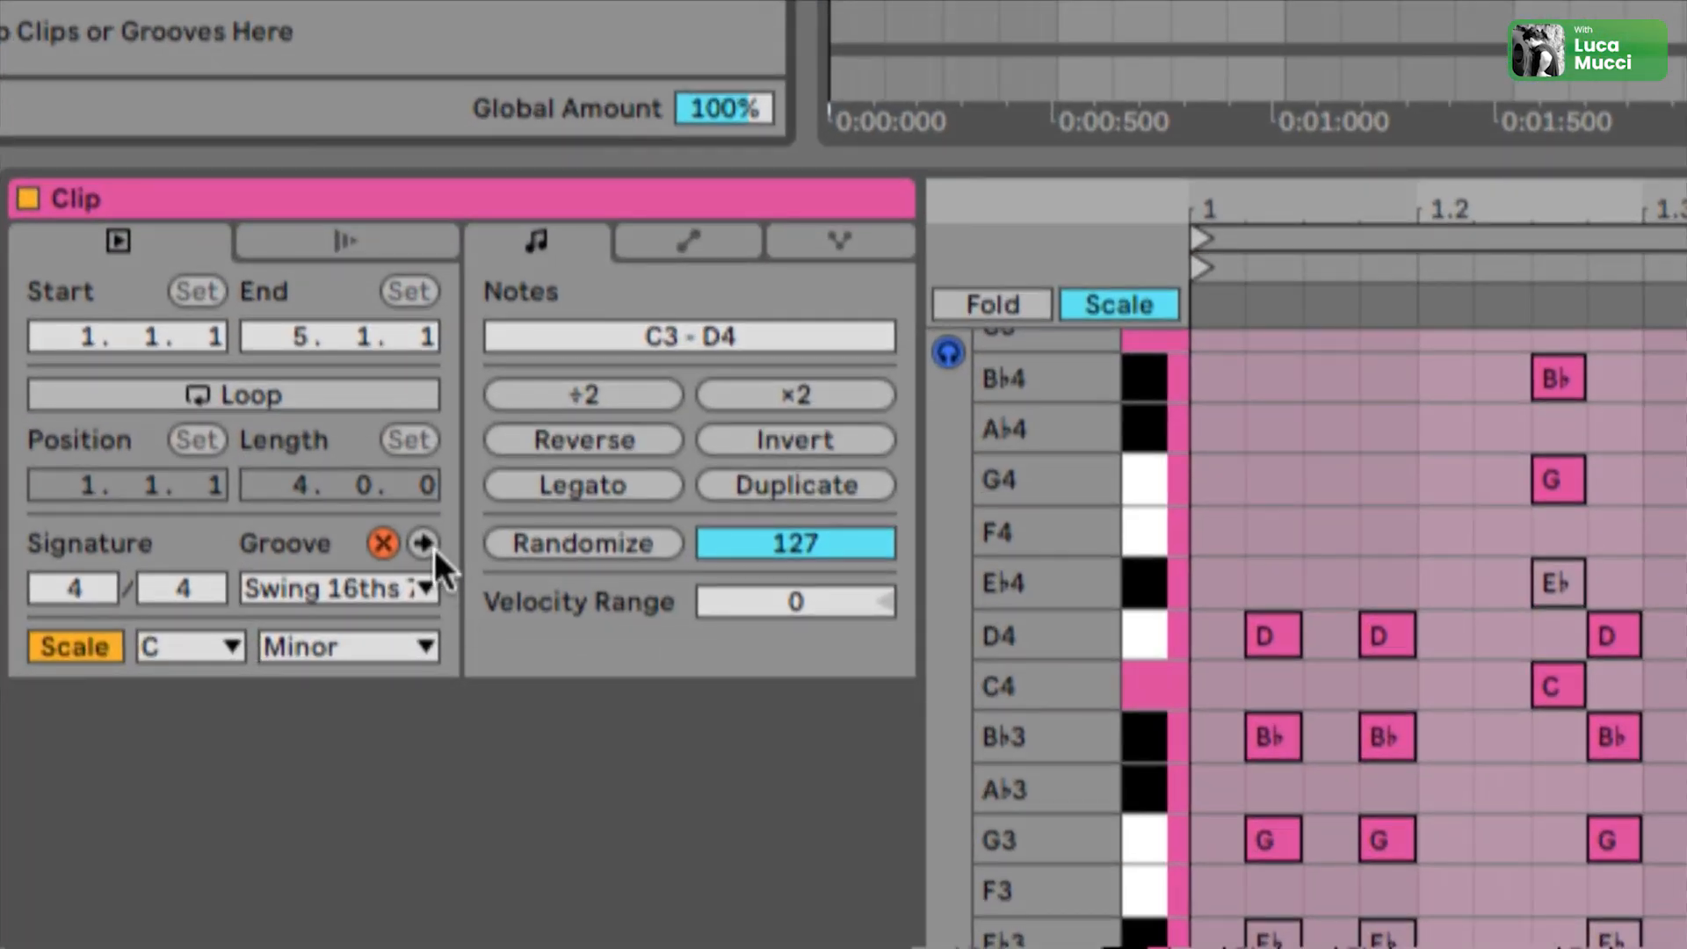
Commit the Swing 16ths 73 groove to the clip's notes, undoing and recommitting it repeatedly to compare their timing
click(425, 548)
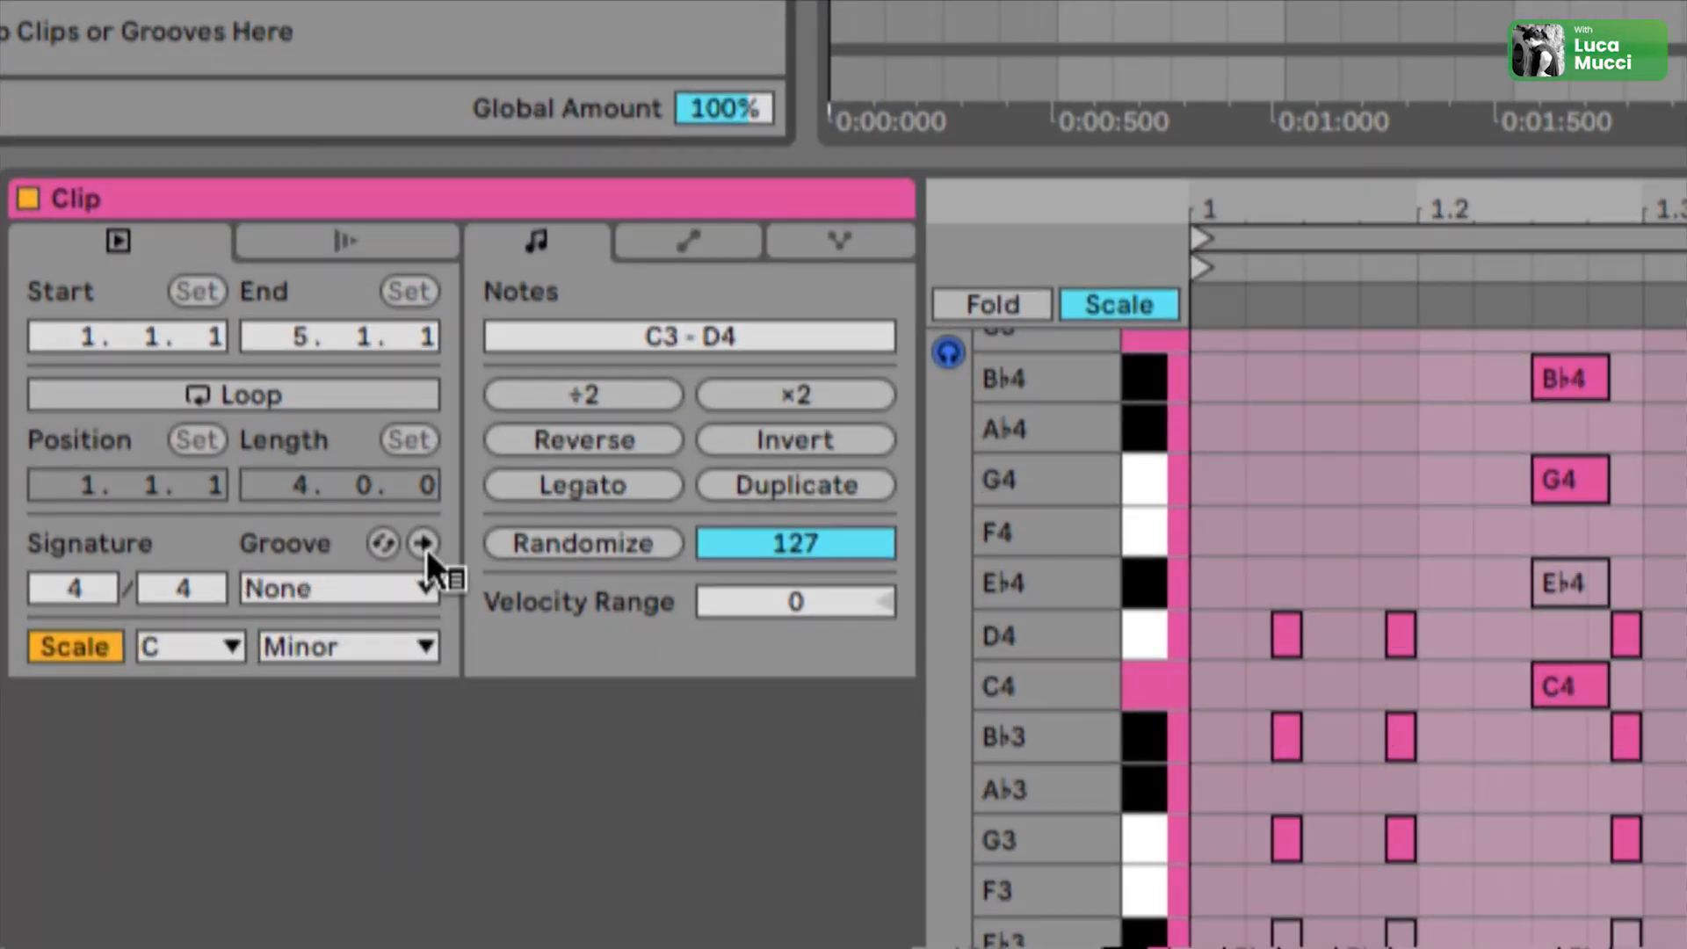
key(super+z)
key(super+z)
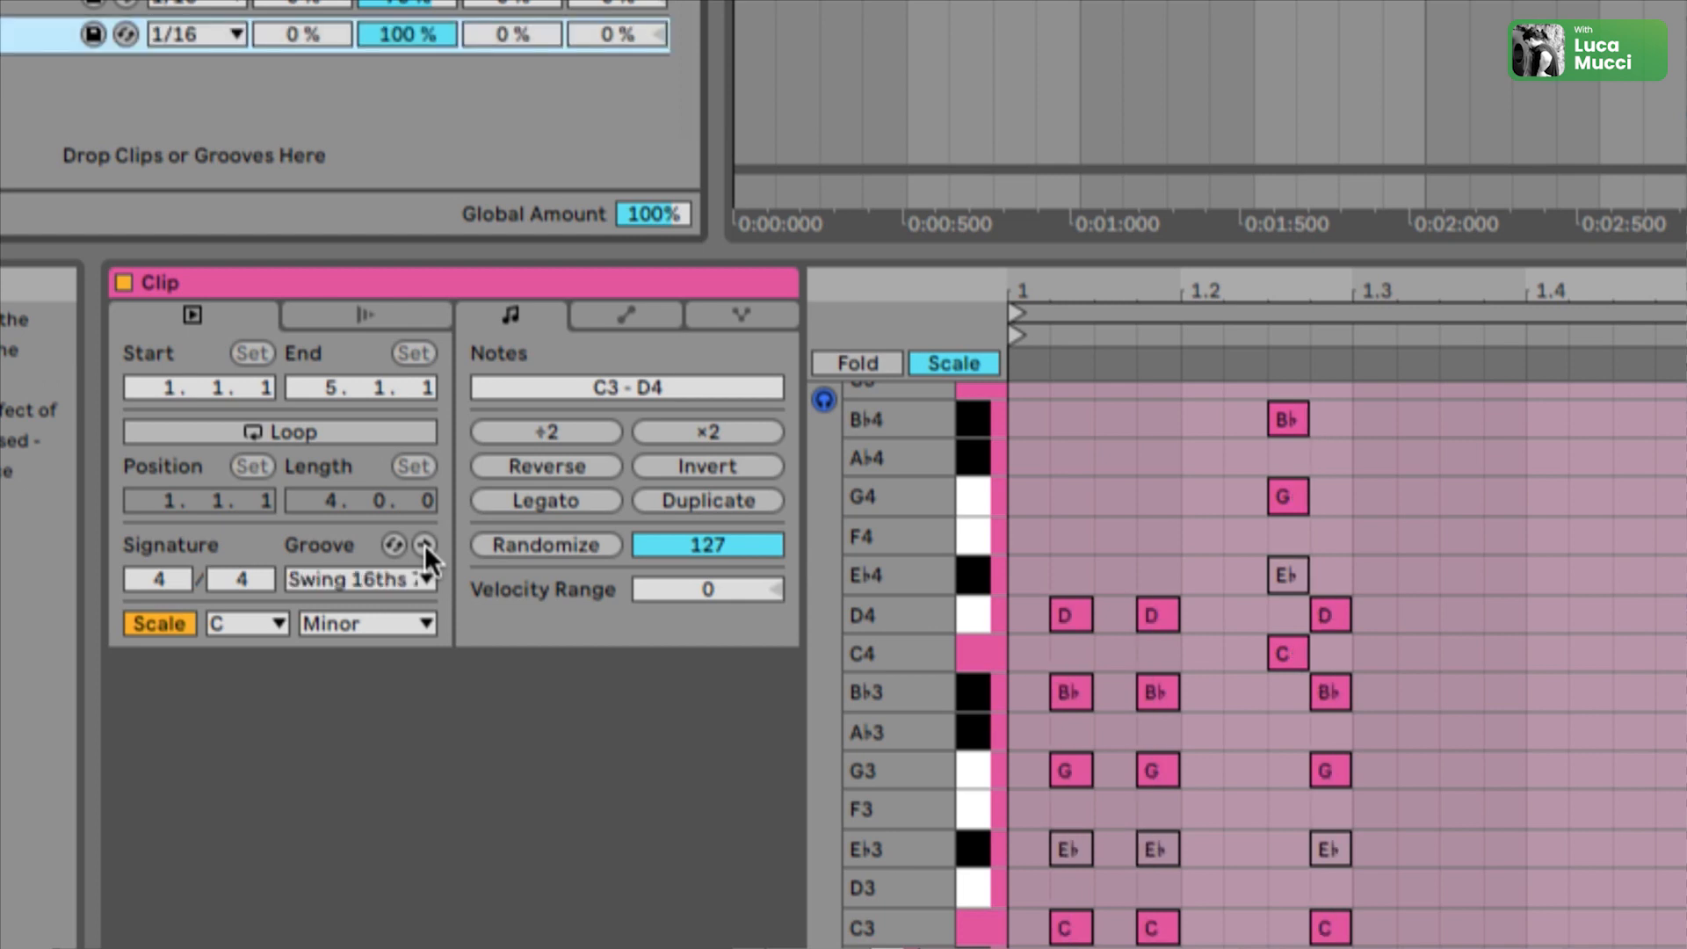
click(425, 544)
key(super+z)
click(424, 545)
key(super+z)
click(424, 544)
key(super+z)
click(425, 545)
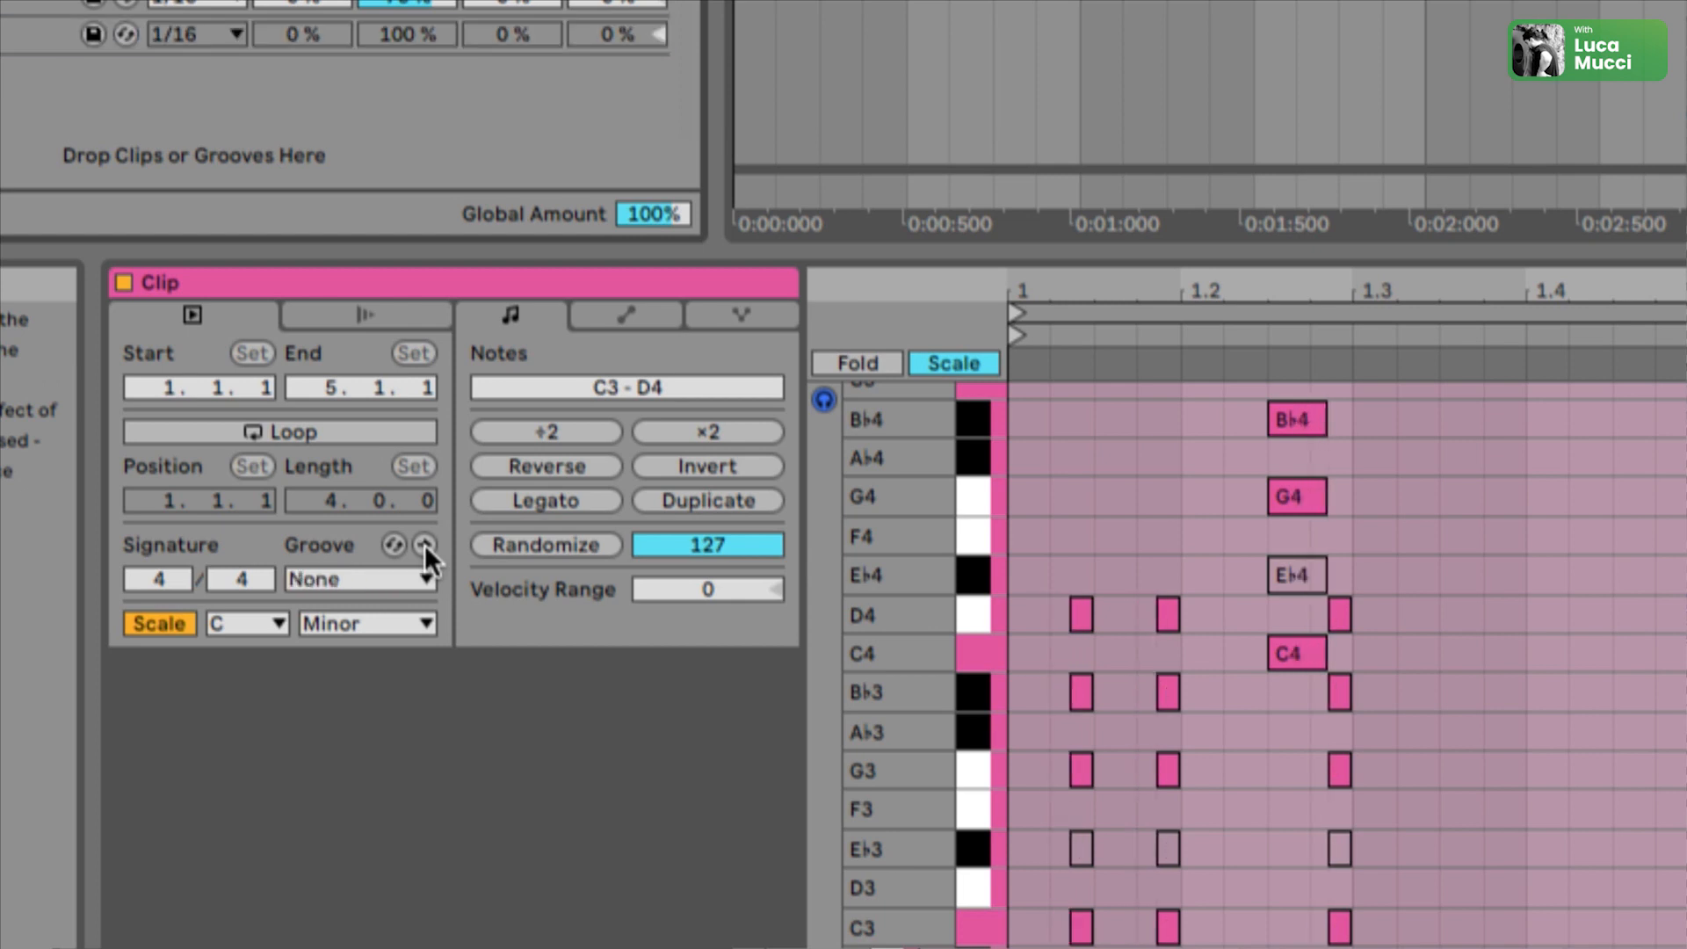
Undo the groove commit on the Wavetable clip, retry it once, revert it again and play back the clip
key(super+z)
click(424, 544)
key(super+z)
key(space)
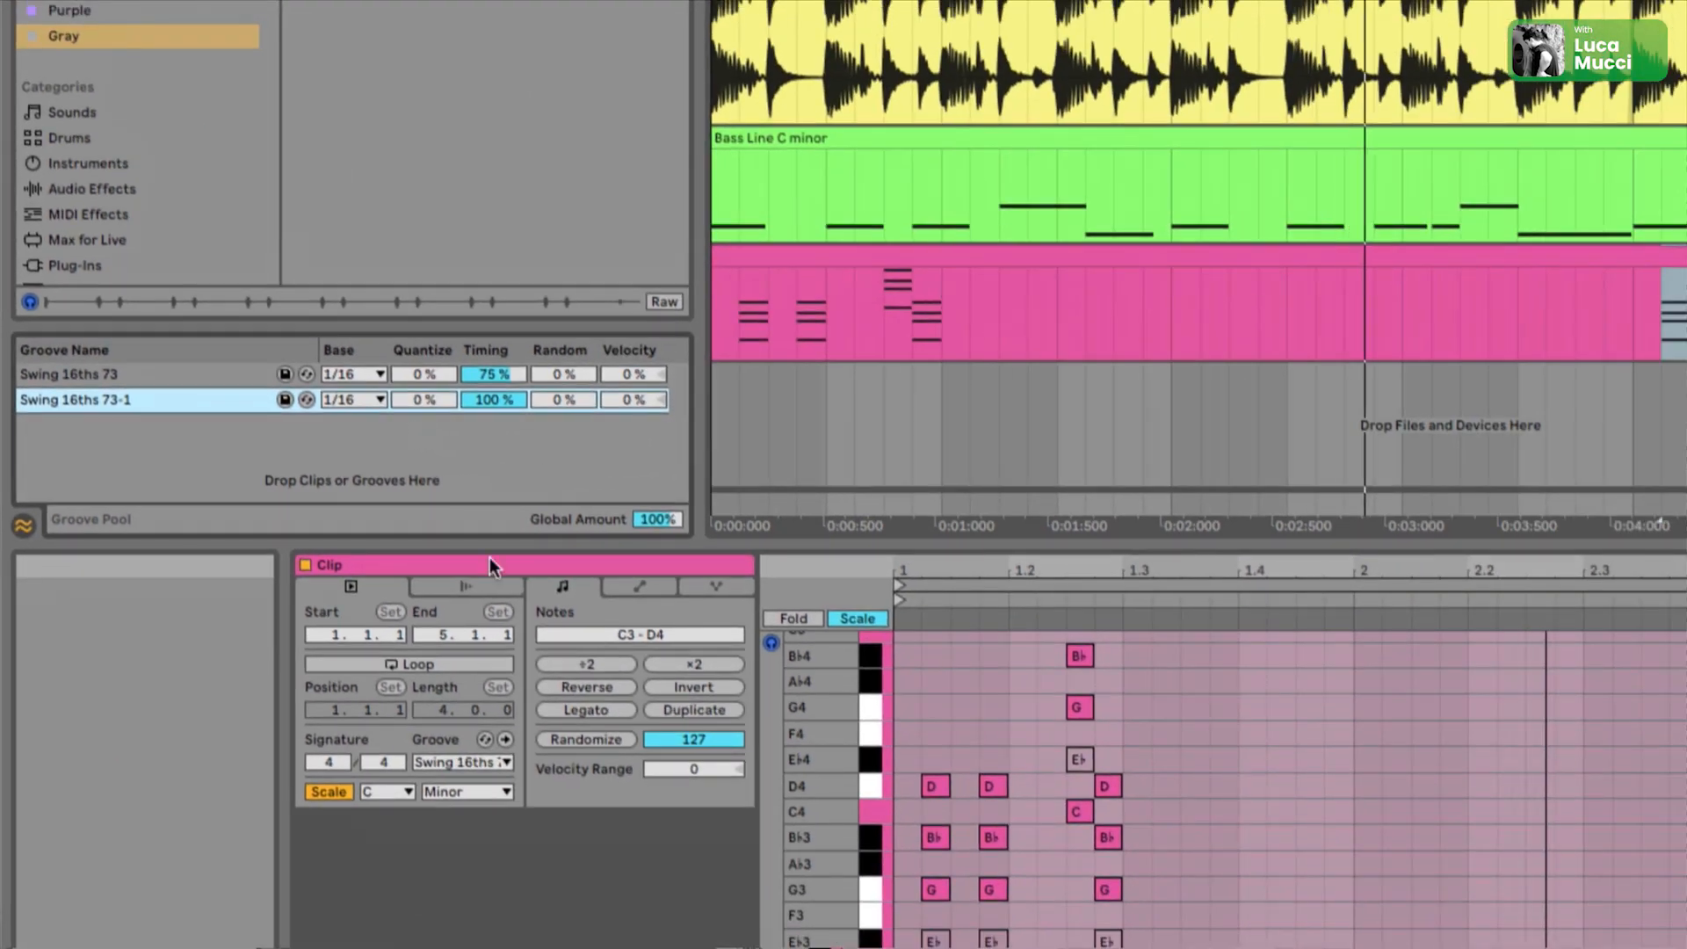
Select the notes of the first chord in the Wavetable clip to examine their timing during playback
scroll(868, 819, down, 3)
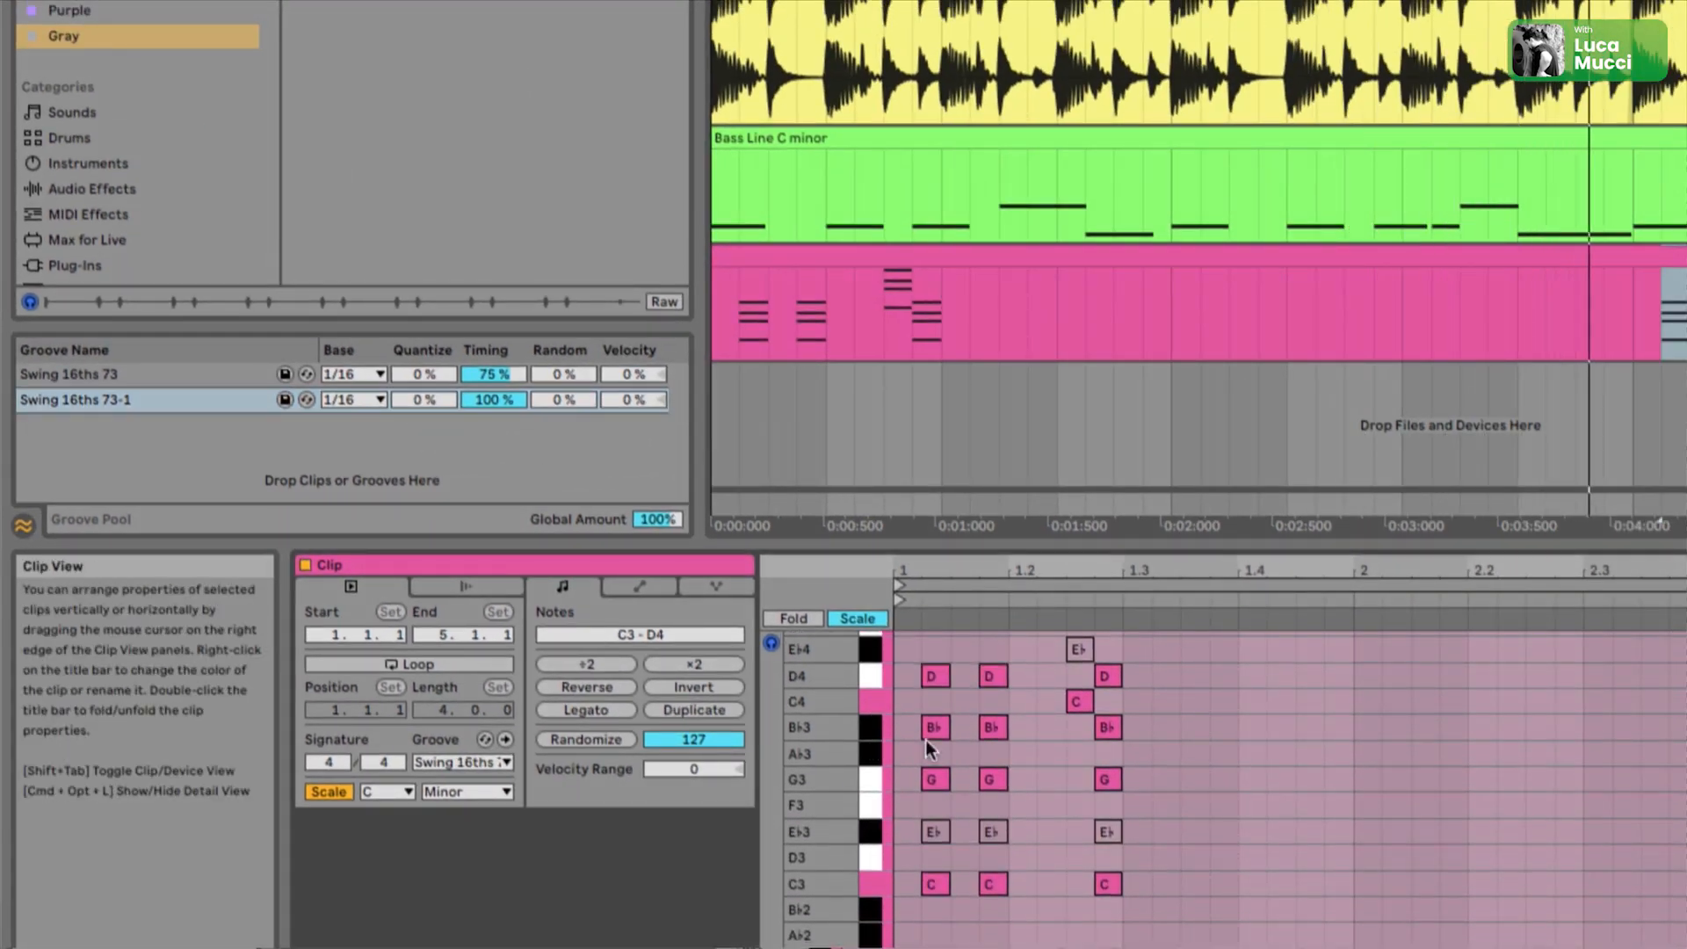
drag(929, 655, 948, 744)
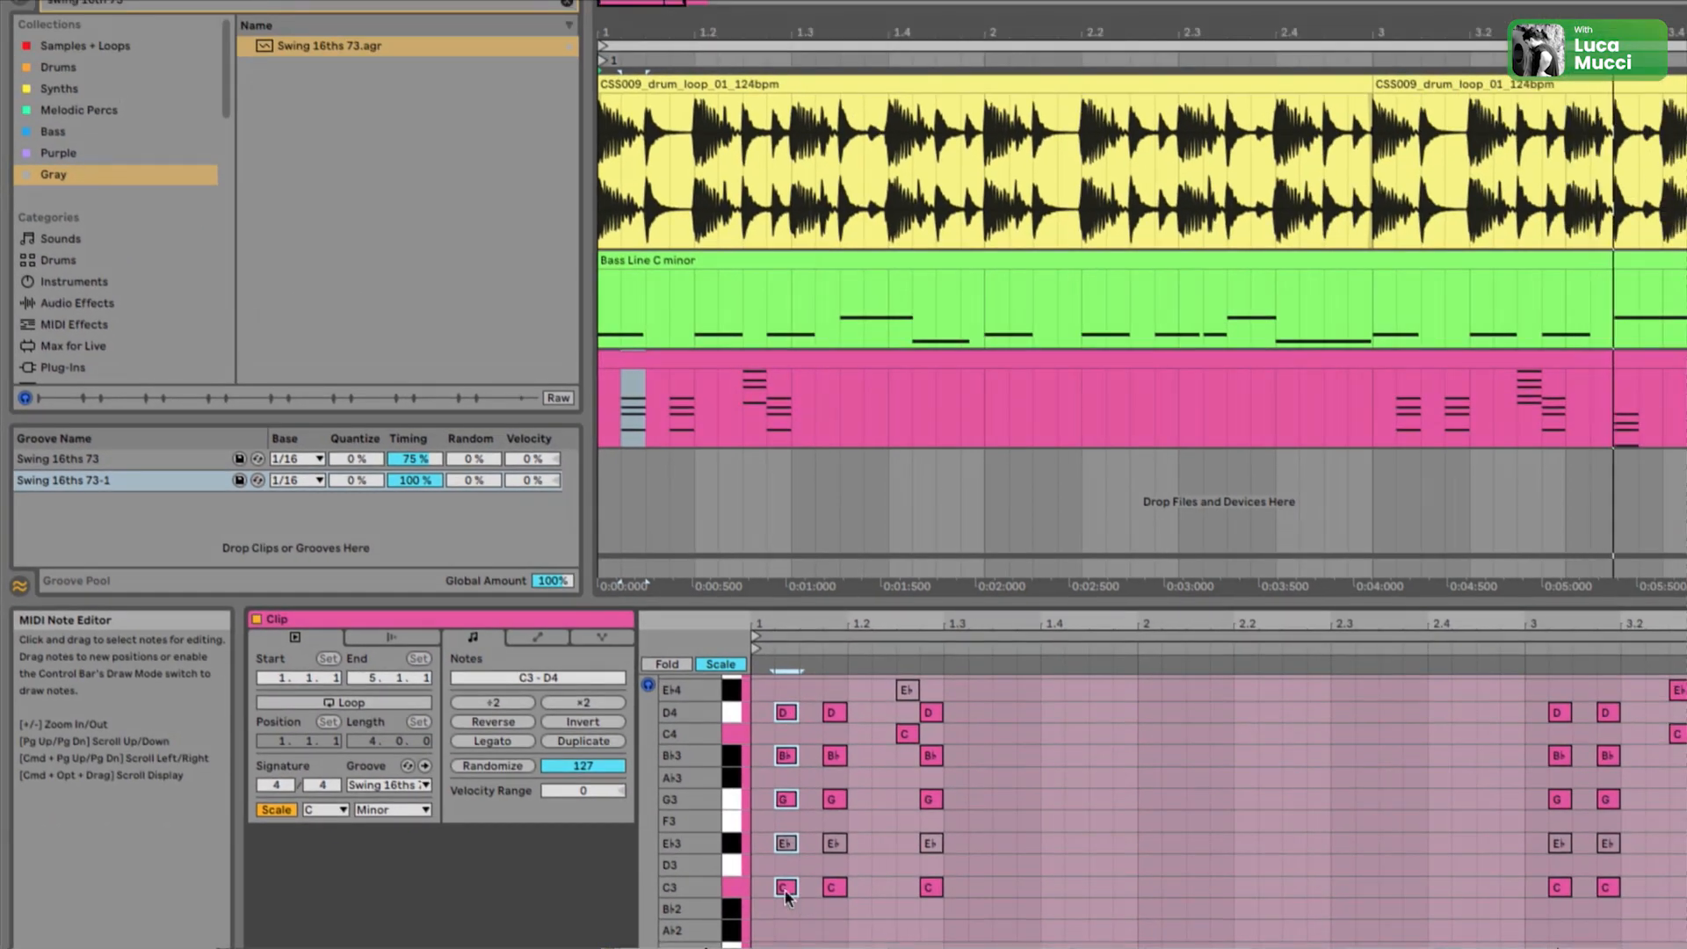
drag(937, 888, 948, 892)
drag(796, 888, 790, 888)
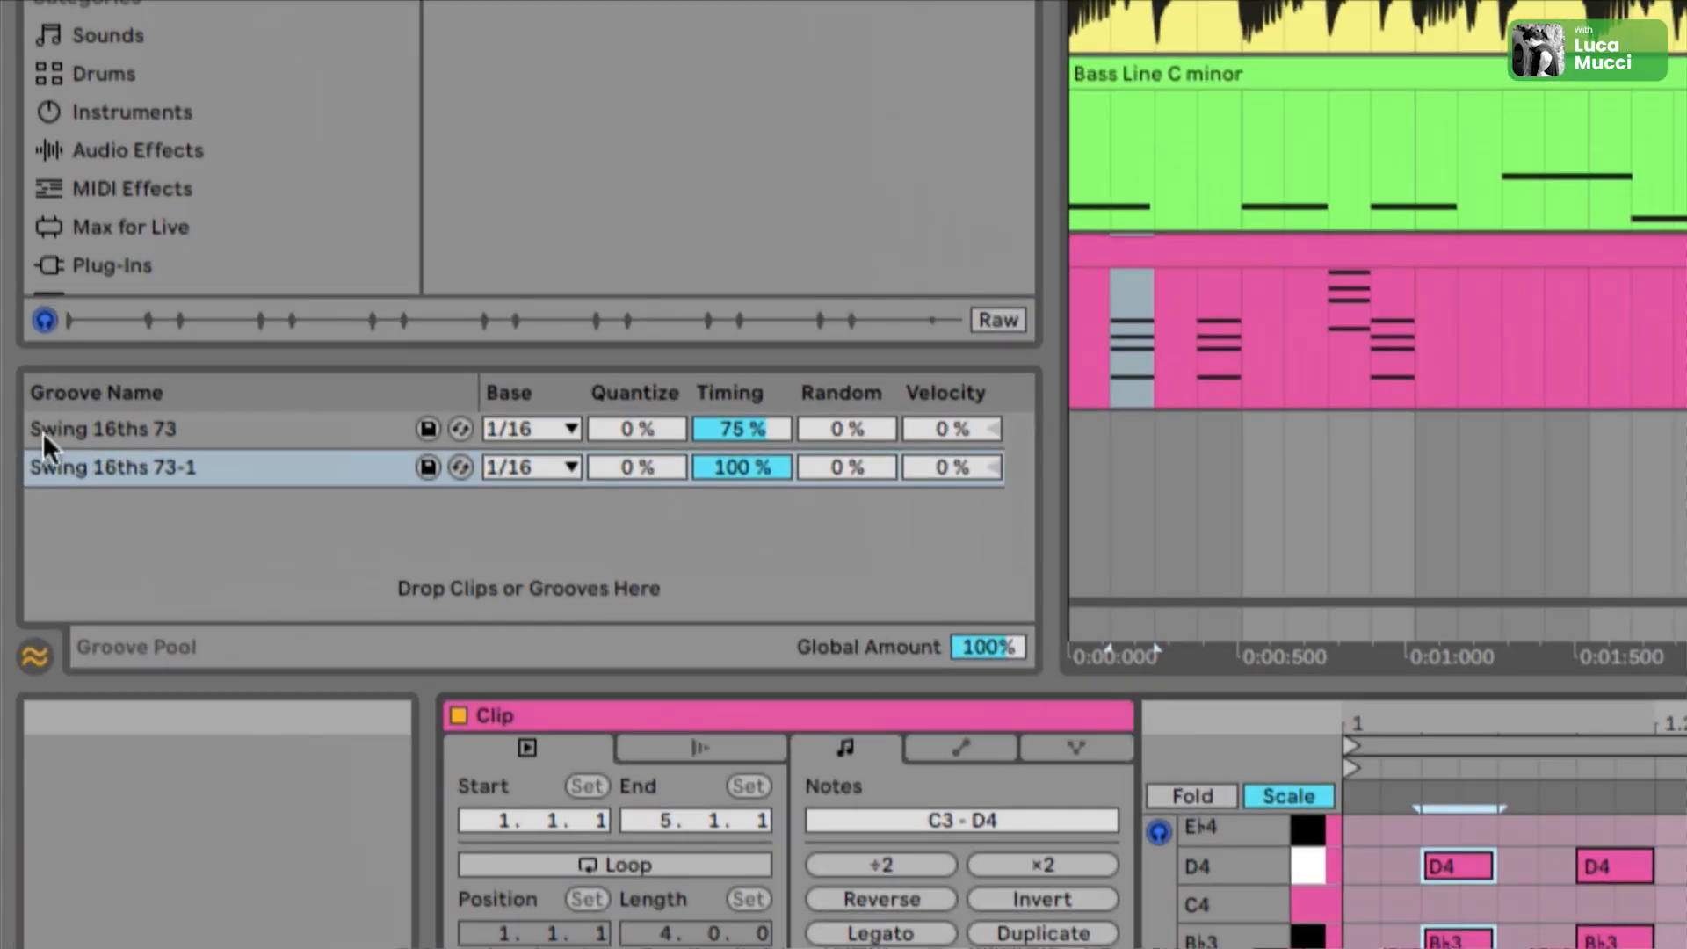
Set the Timing of the Swing 16ths 73-1 groove to 75 % and unsolo the Wavetable track during playback
click(736, 467)
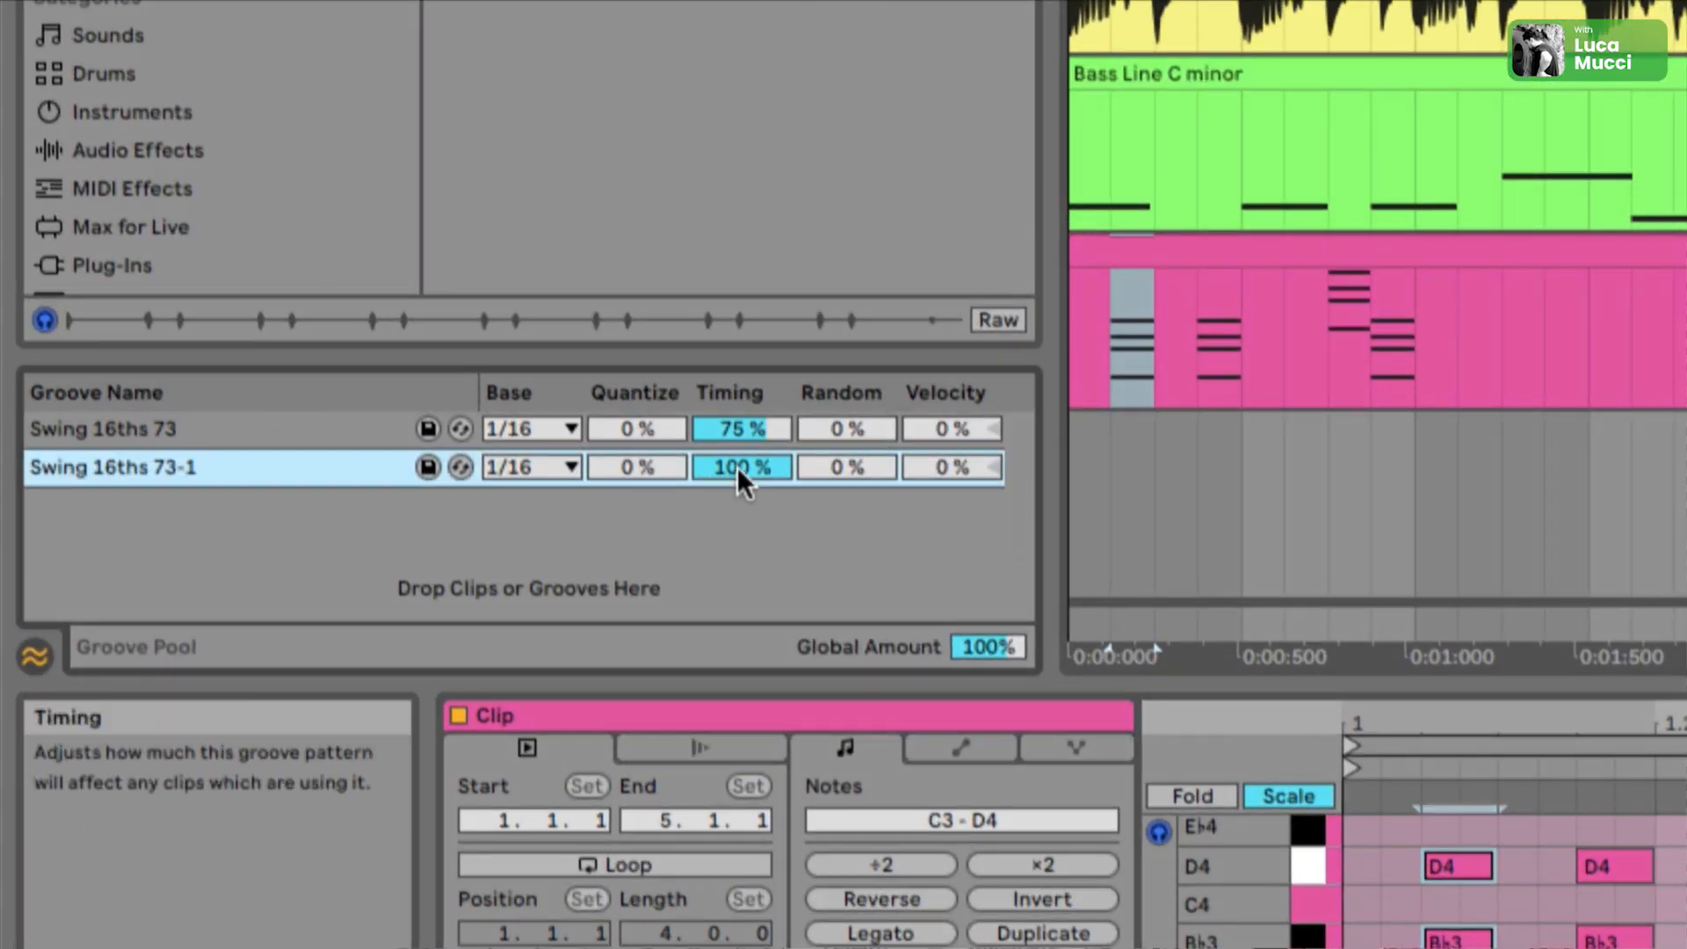
click(186, 429)
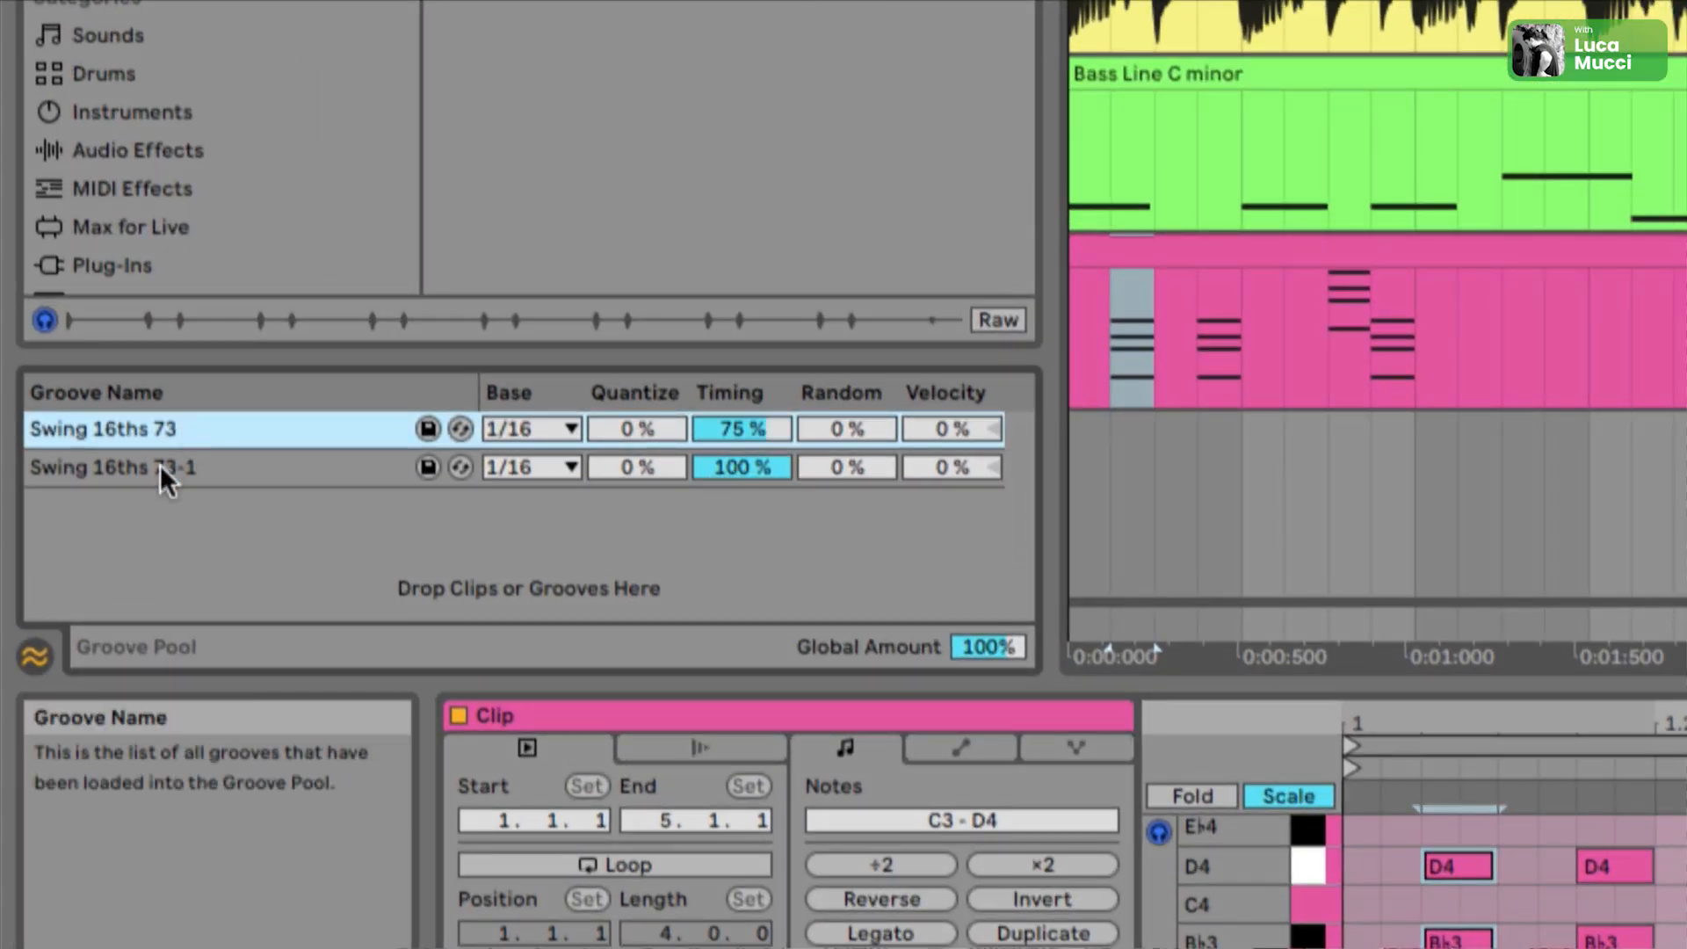
click(160, 466)
key(space)
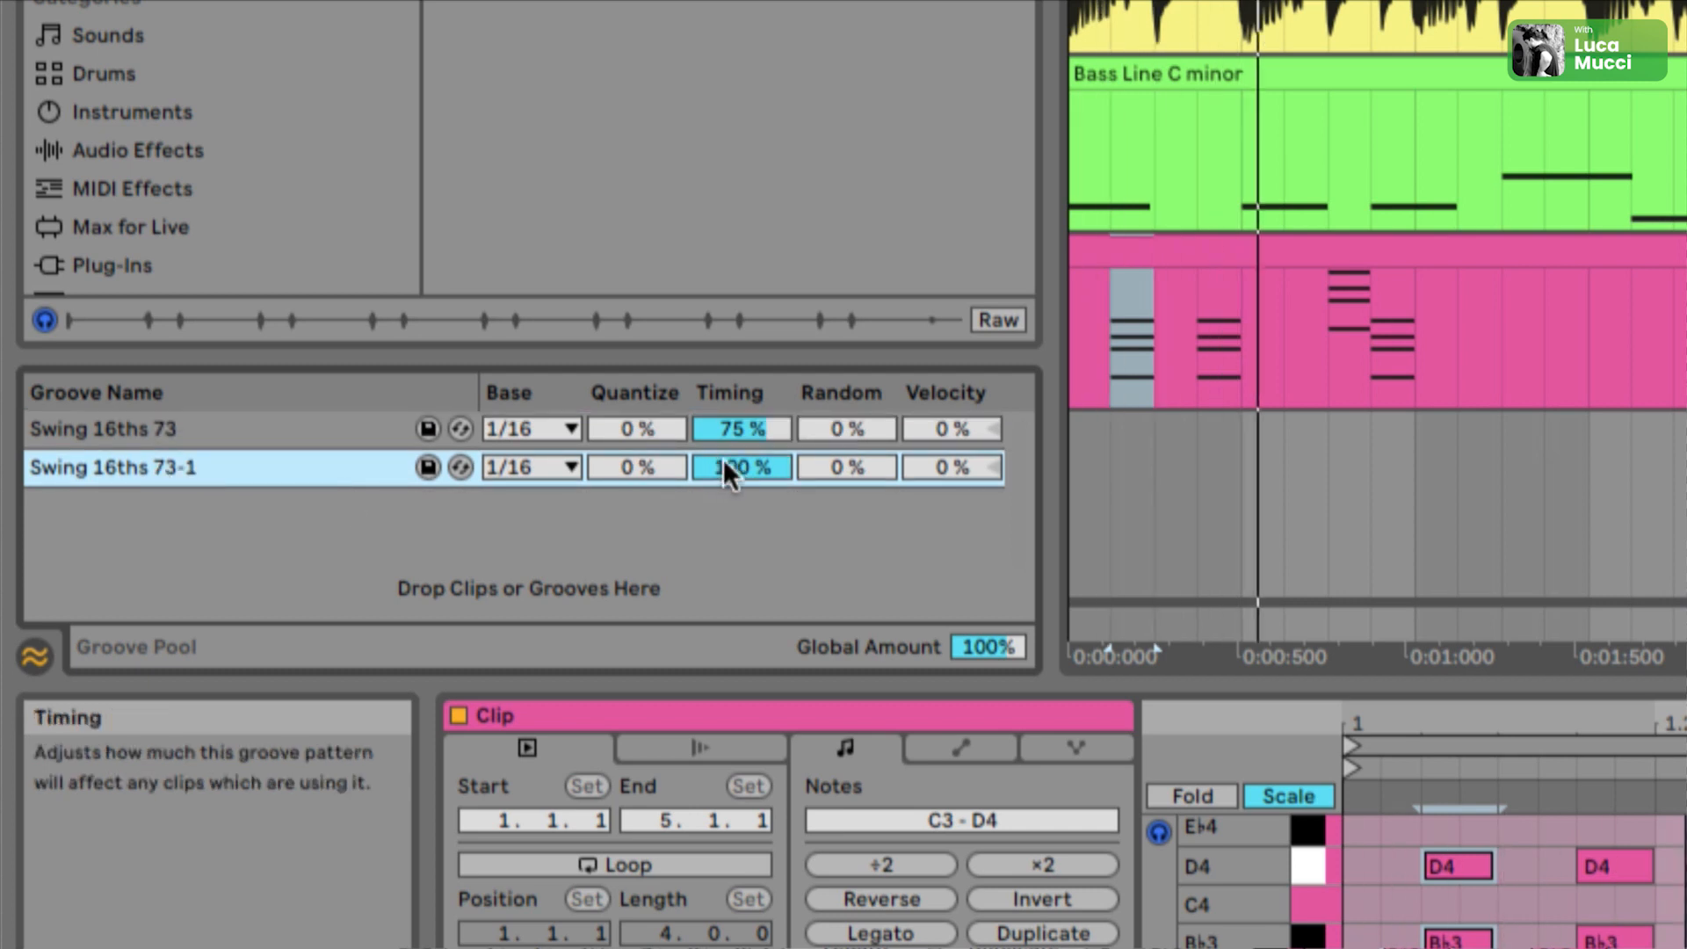
text(75)
key(Return)
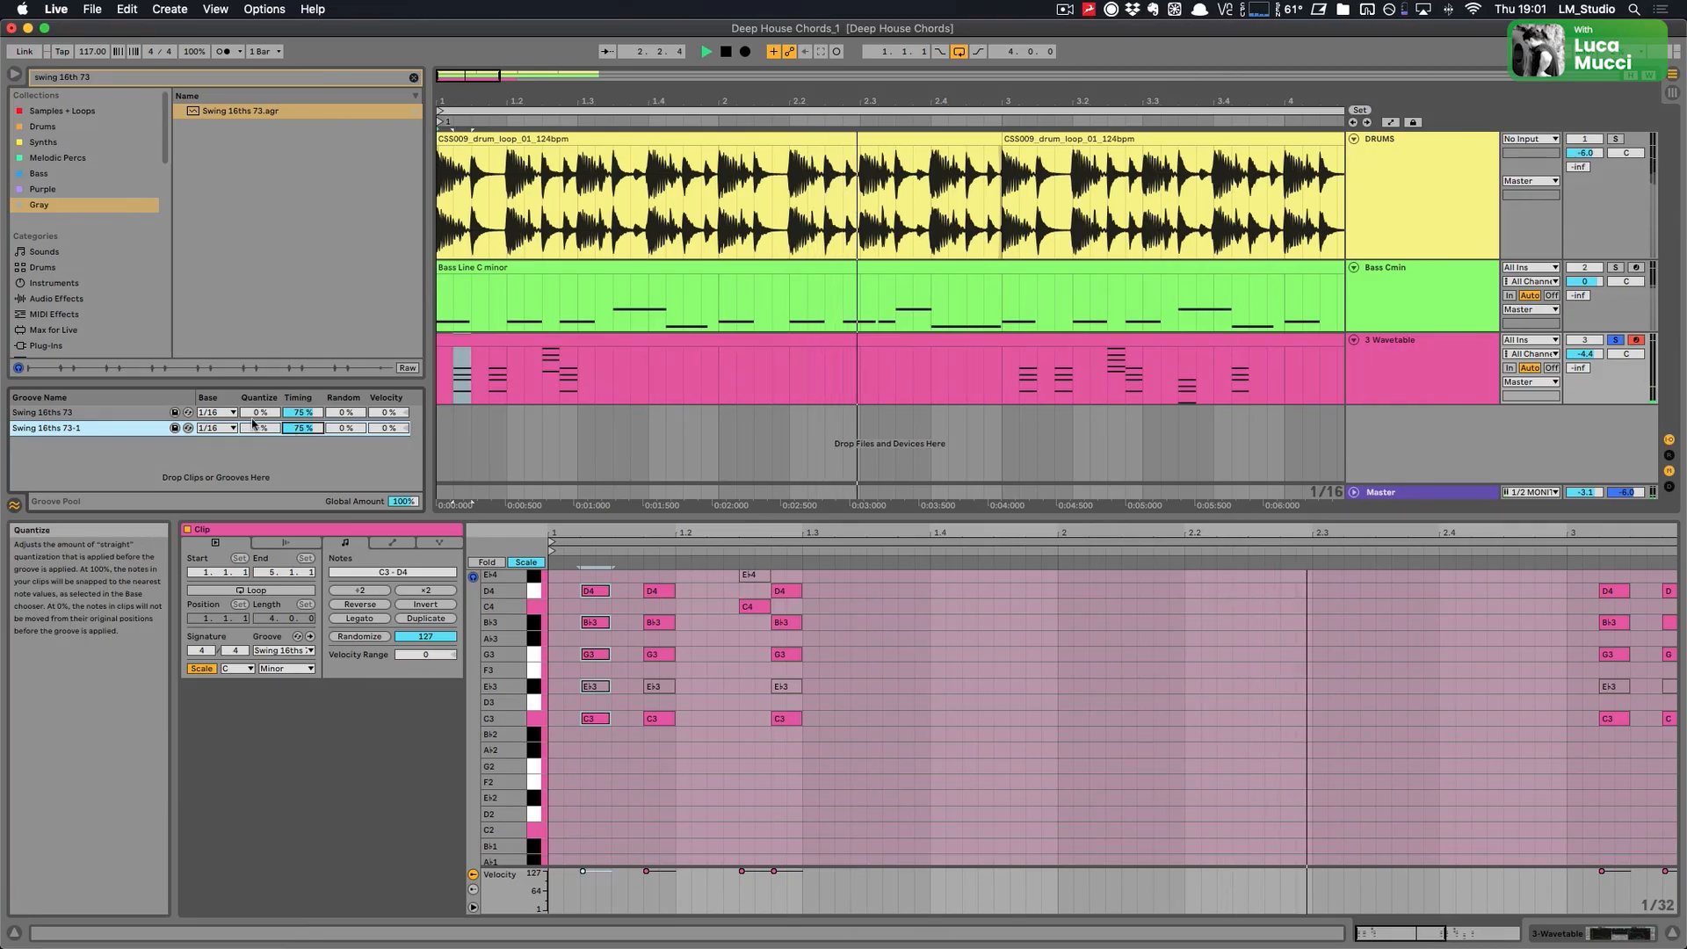
key(s)
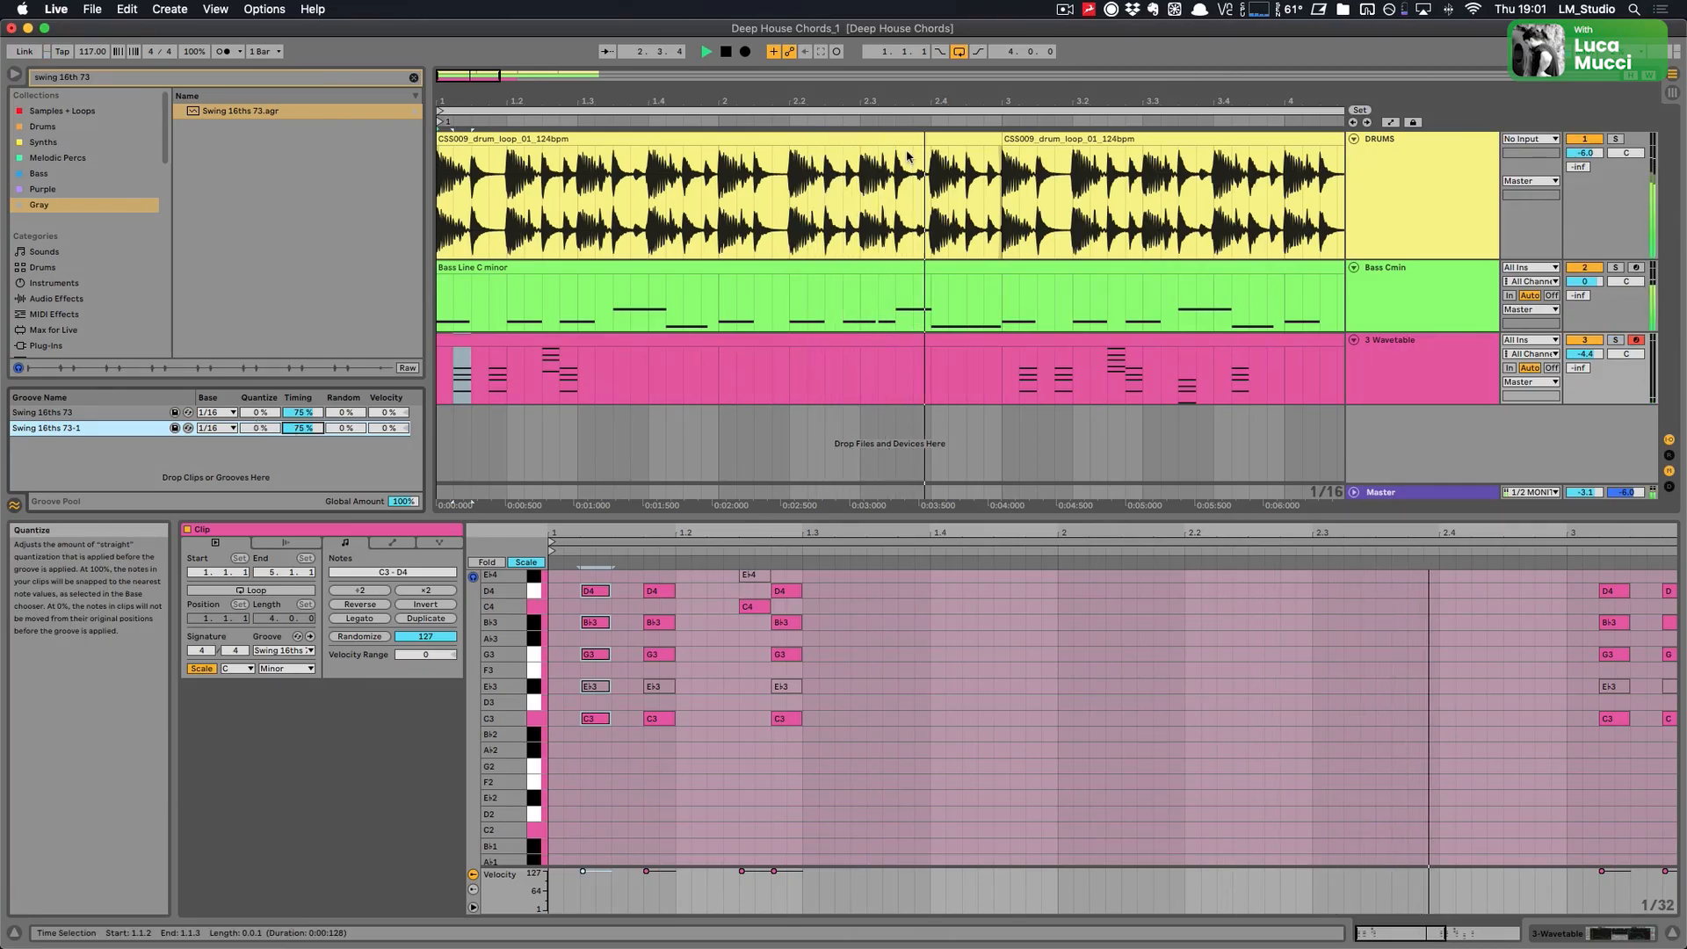
Clear the browser search, narrow the browser and hide the Groove Pool
click(414, 77)
drag(430, 209, 373, 211)
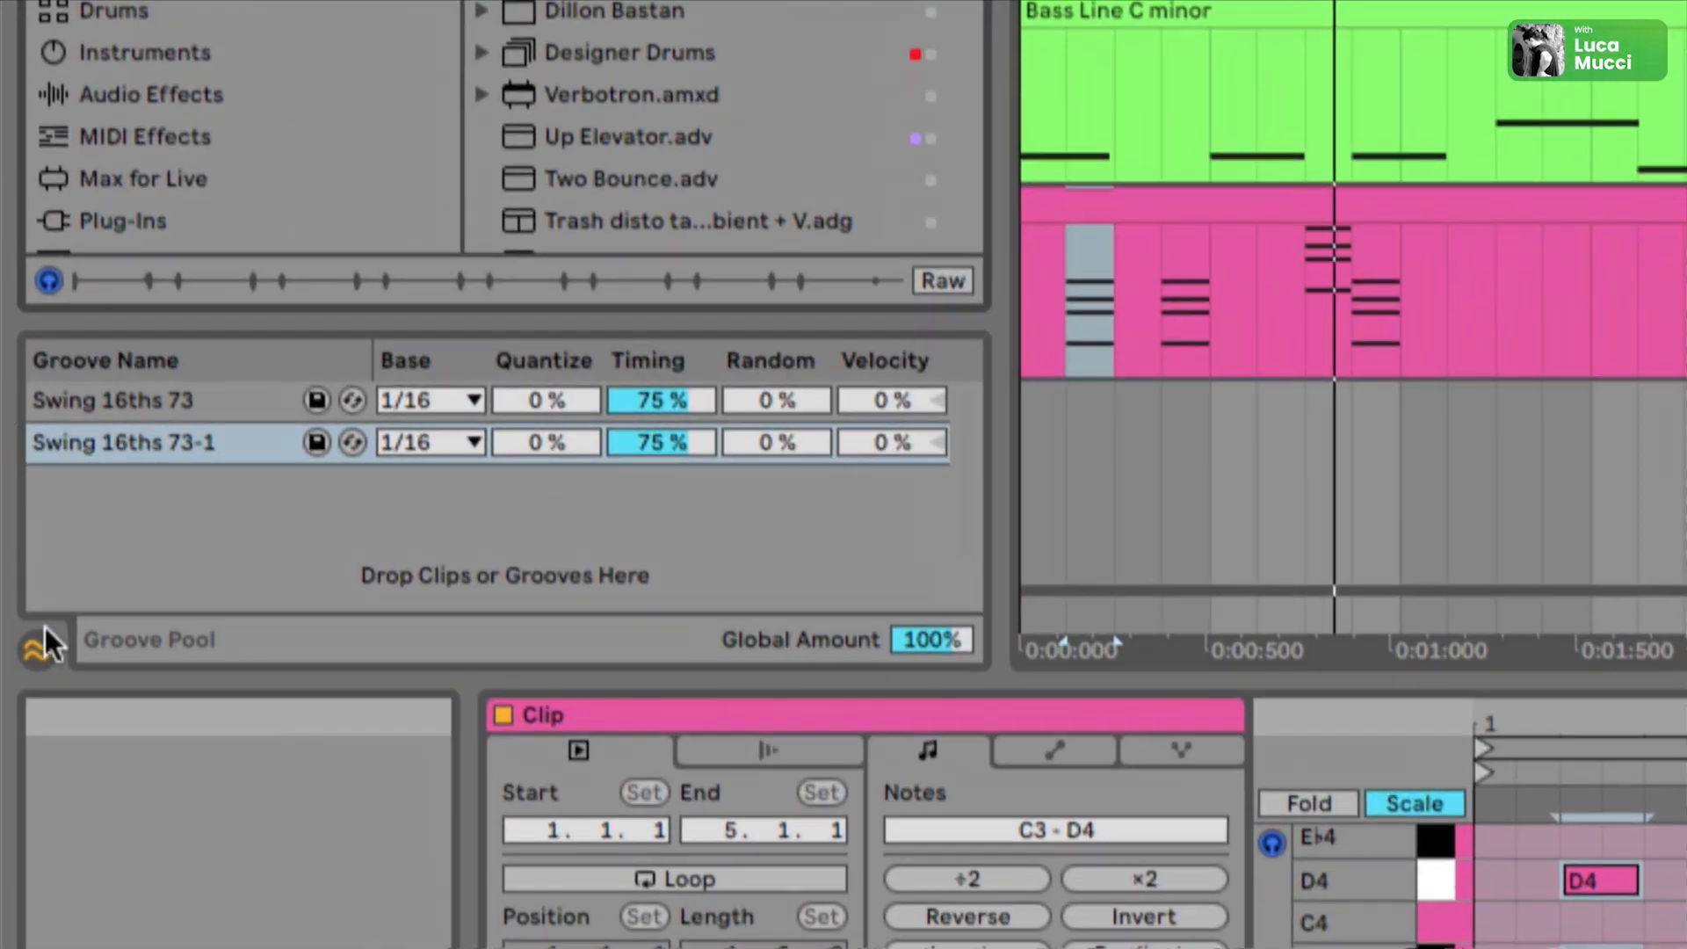
click(13, 505)
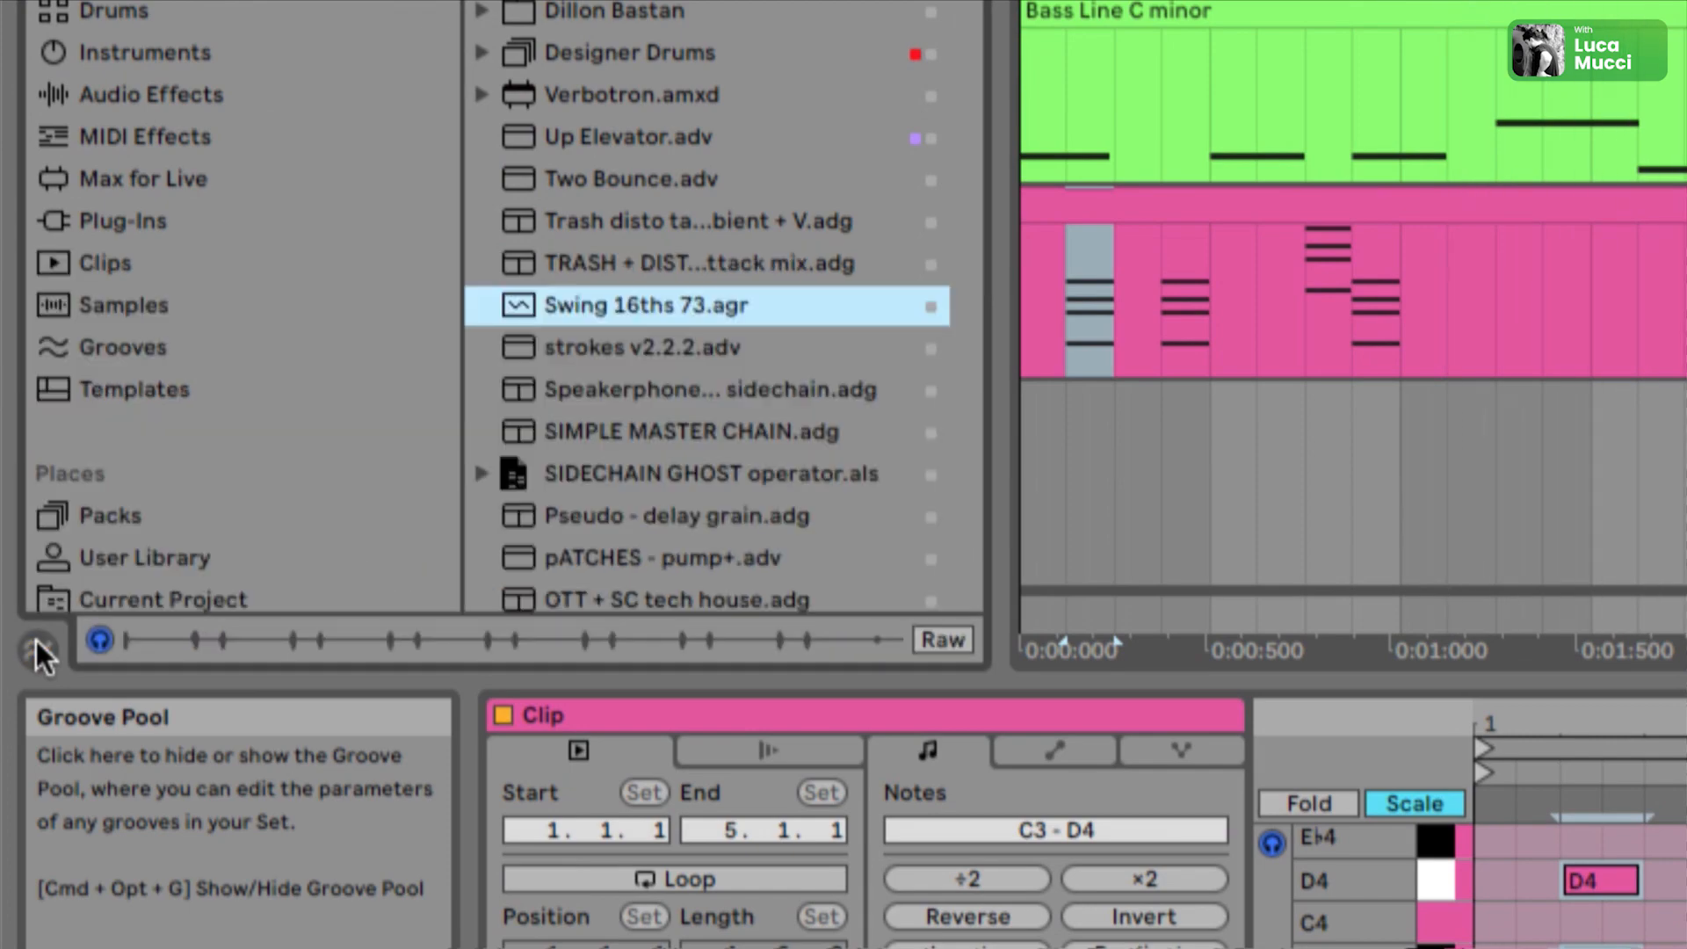
click(35, 640)
click(40, 645)
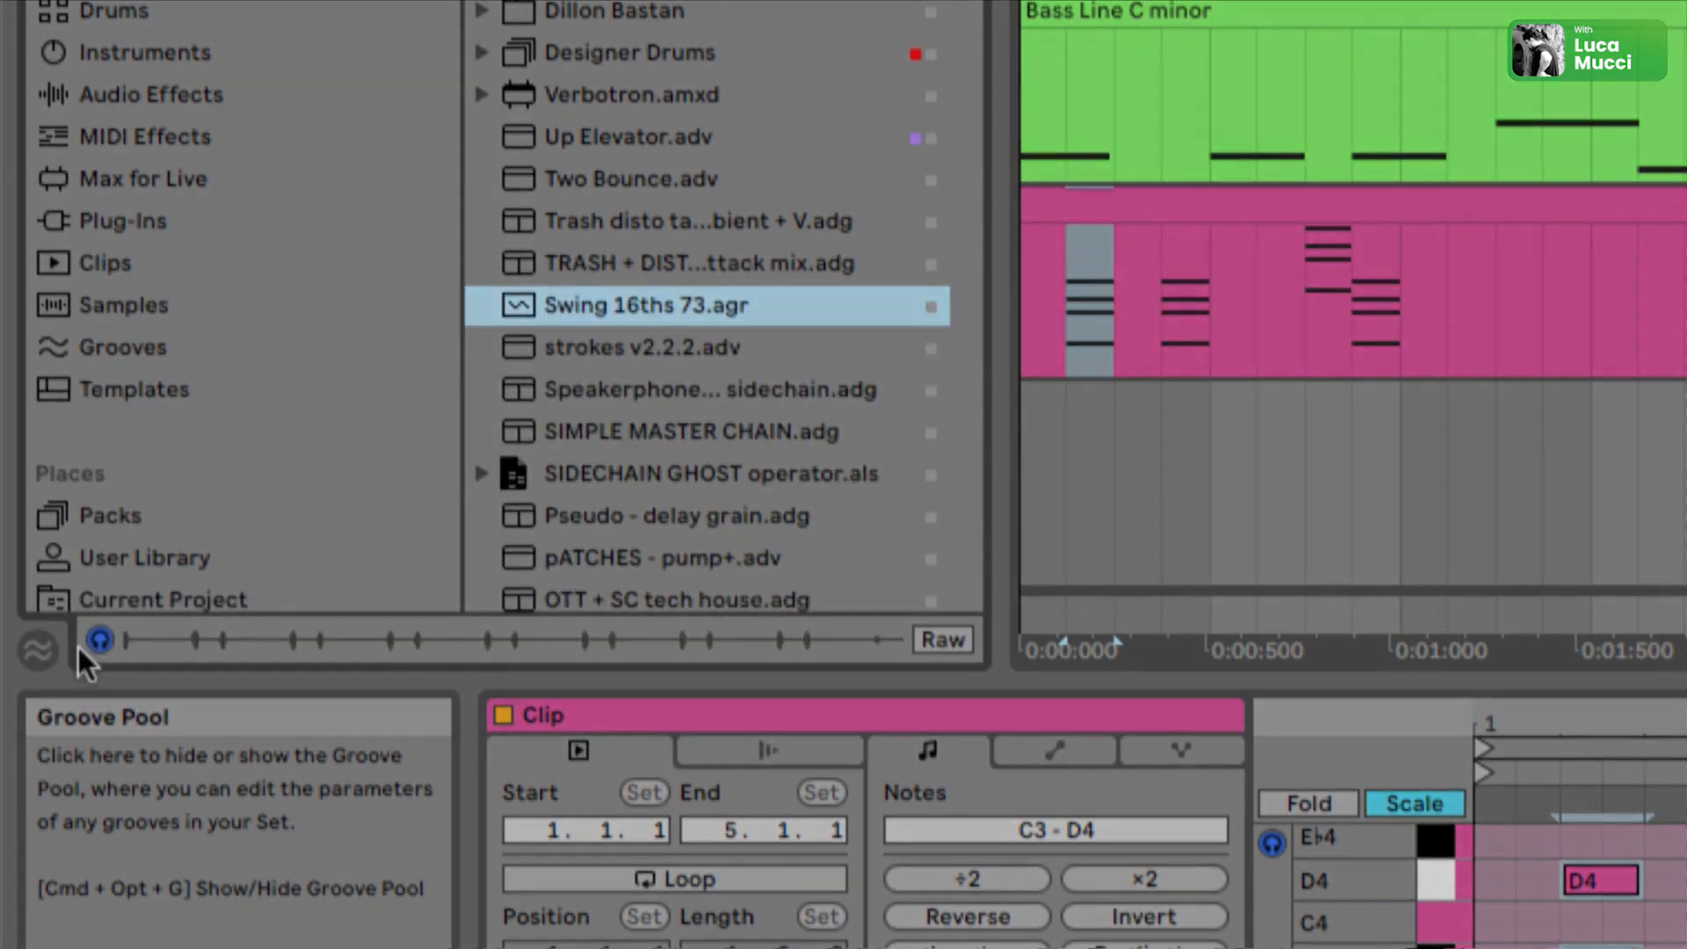
click(44, 648)
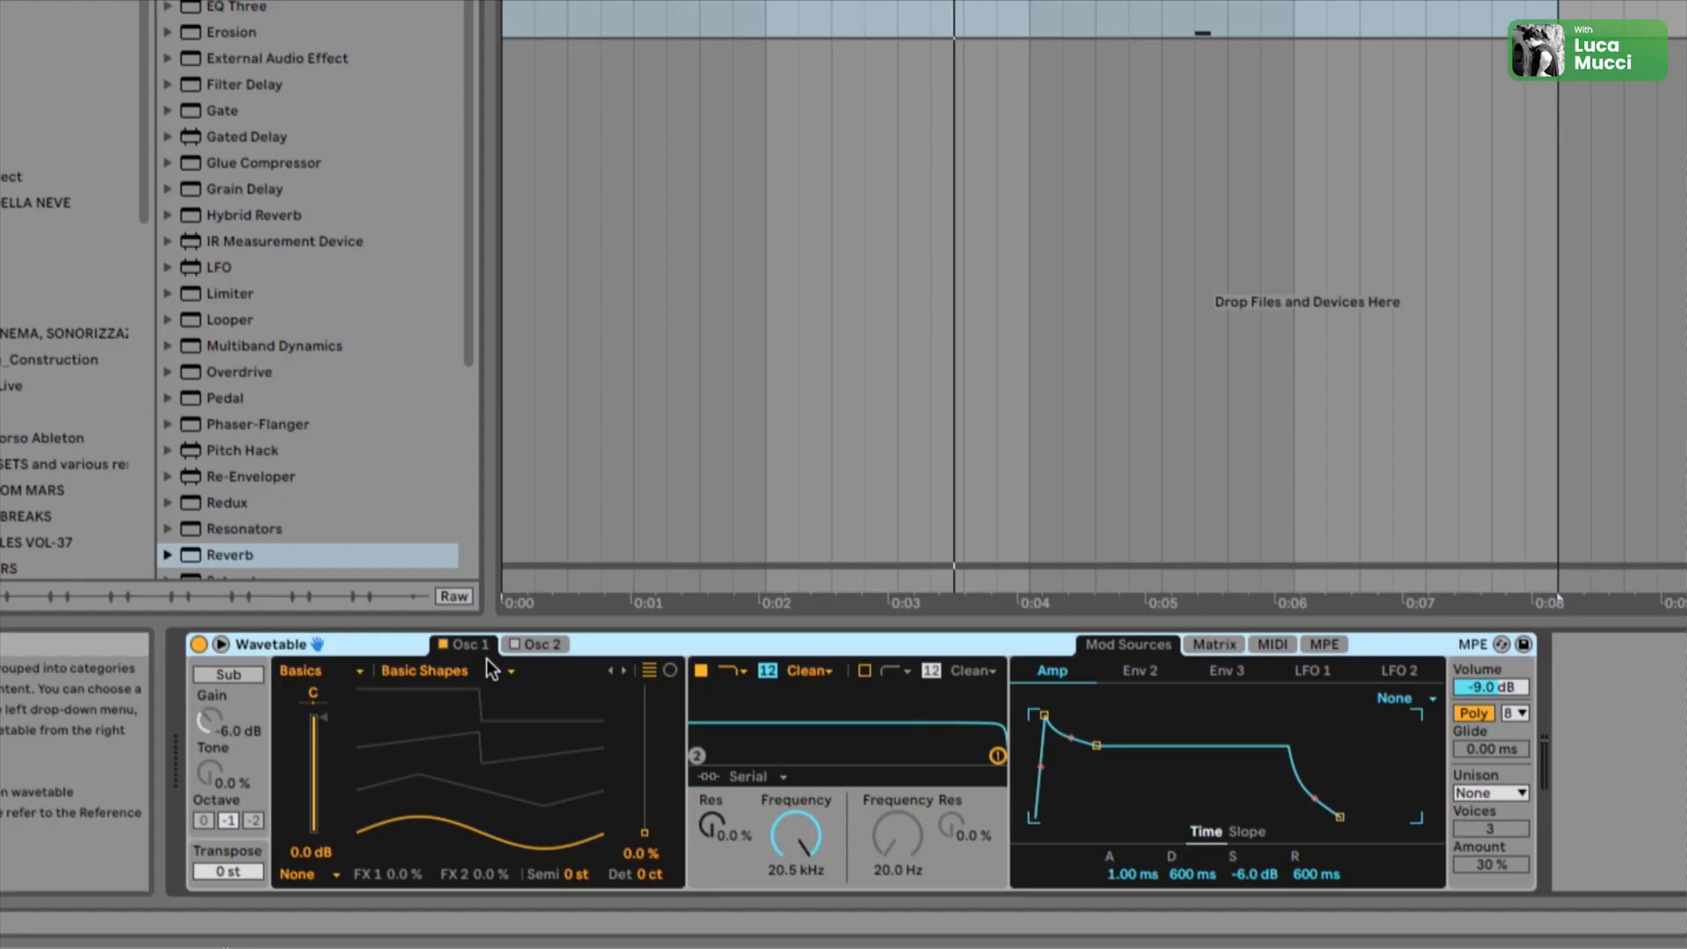
Expand the Wavetable device view and set the Osc 1 wavetable position to 66 %, on the sawtooth shape
click(221, 645)
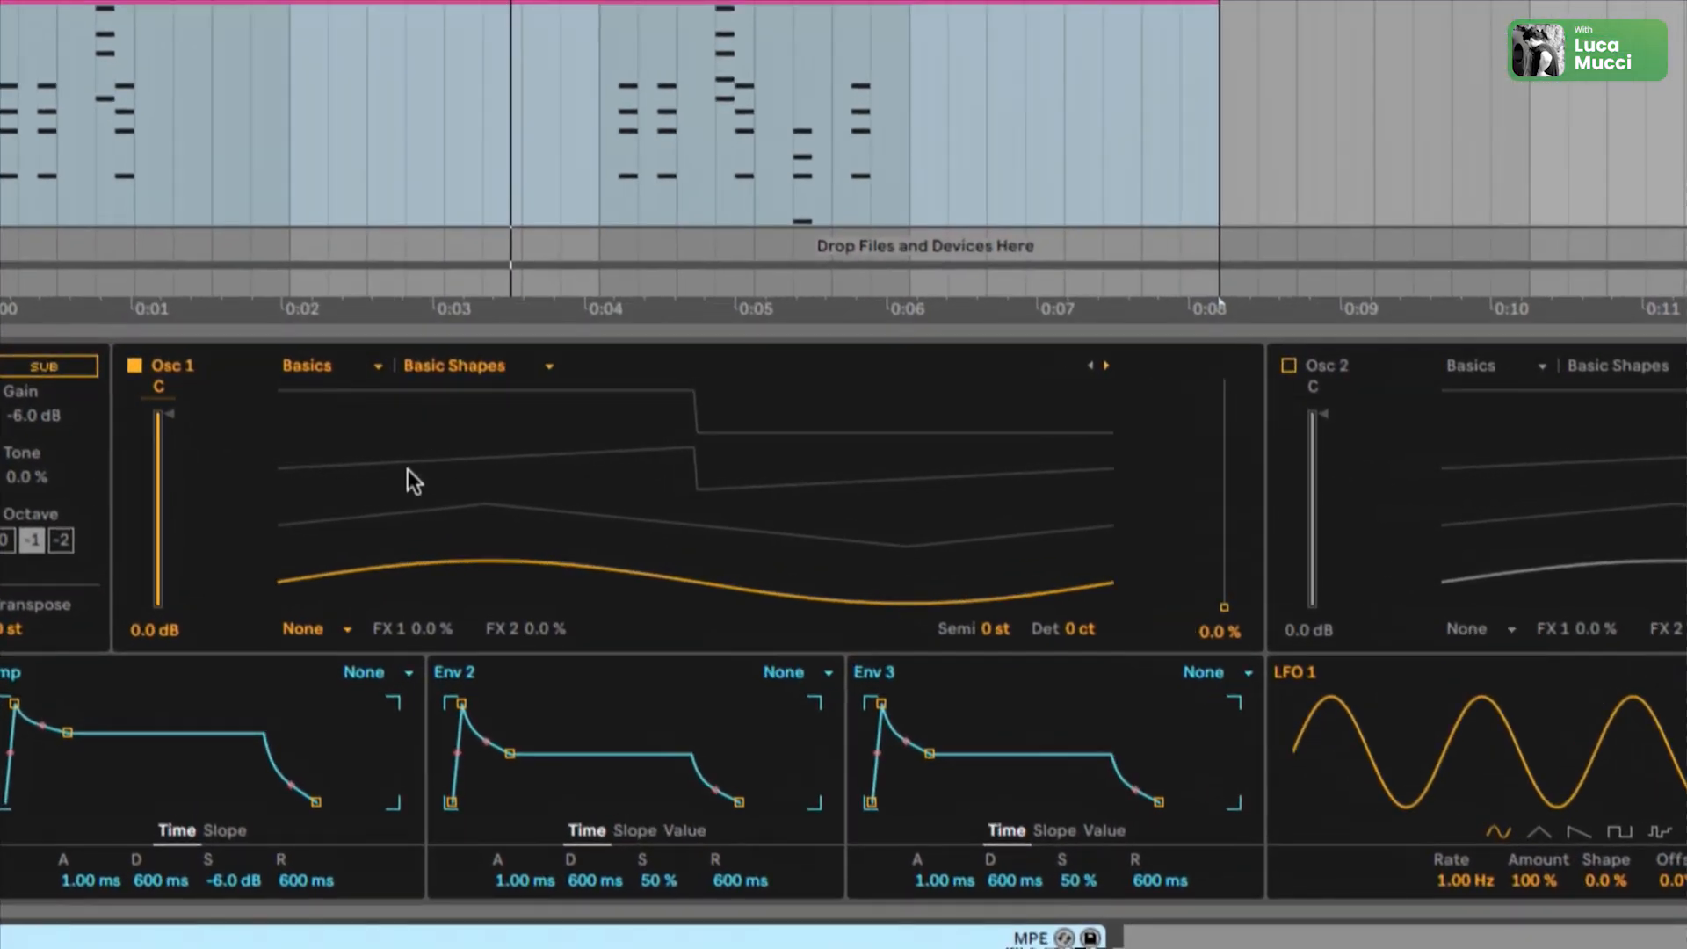
drag(1226, 613, 1226, 456)
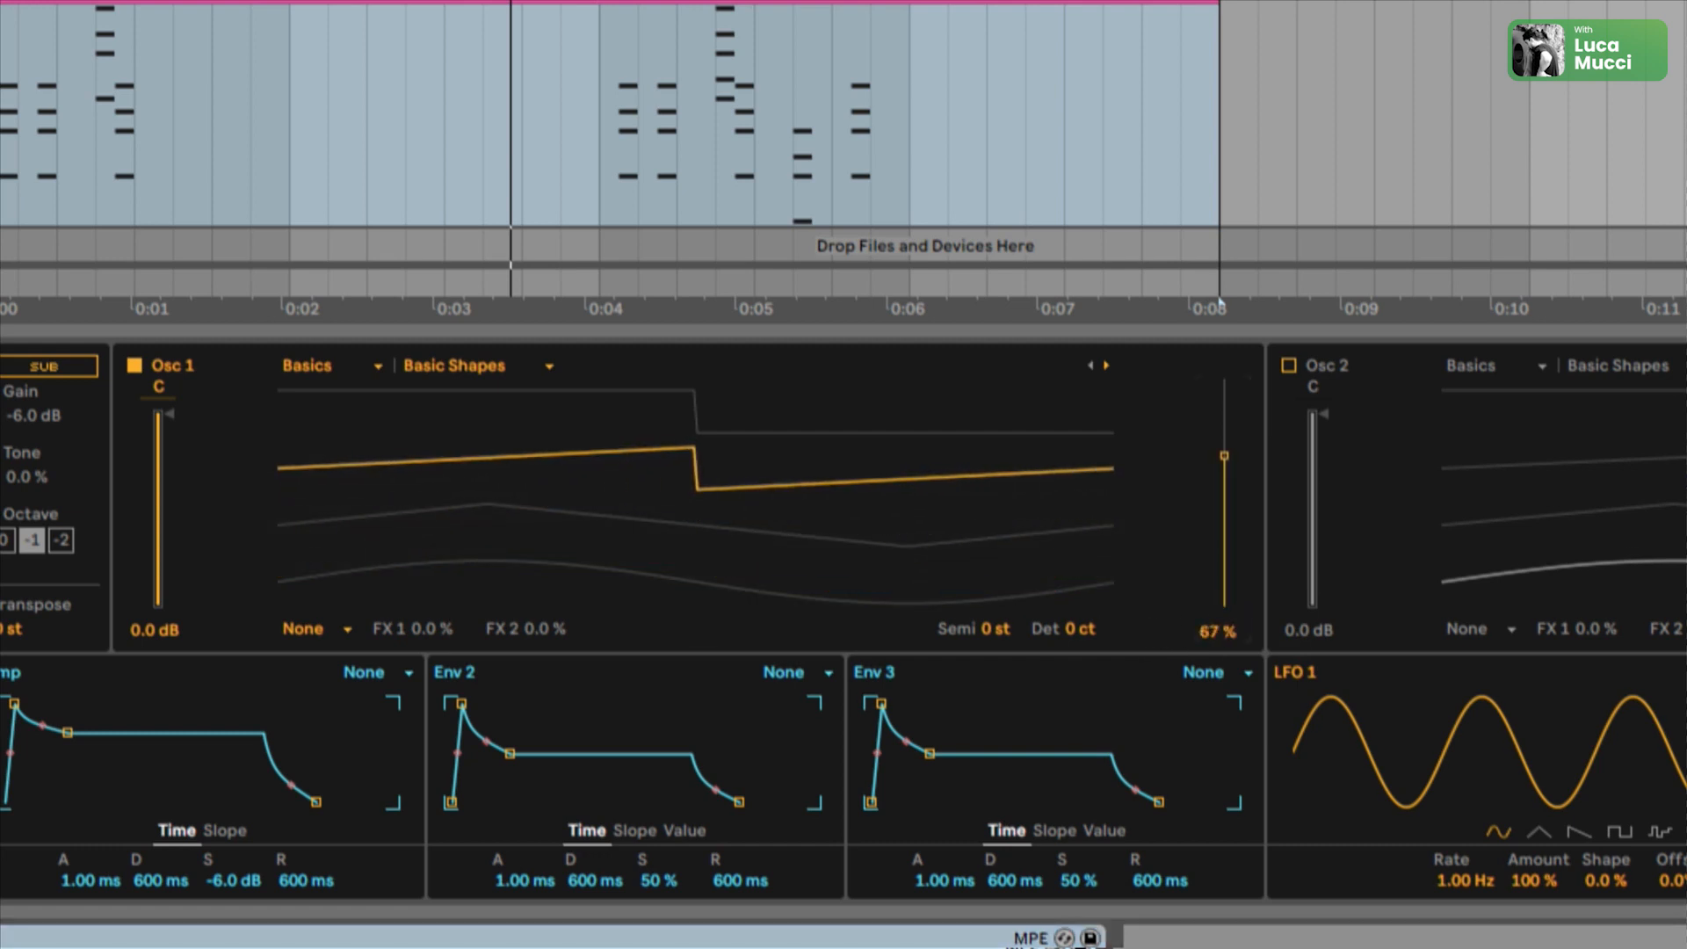
drag(1225, 456, 1224, 458)
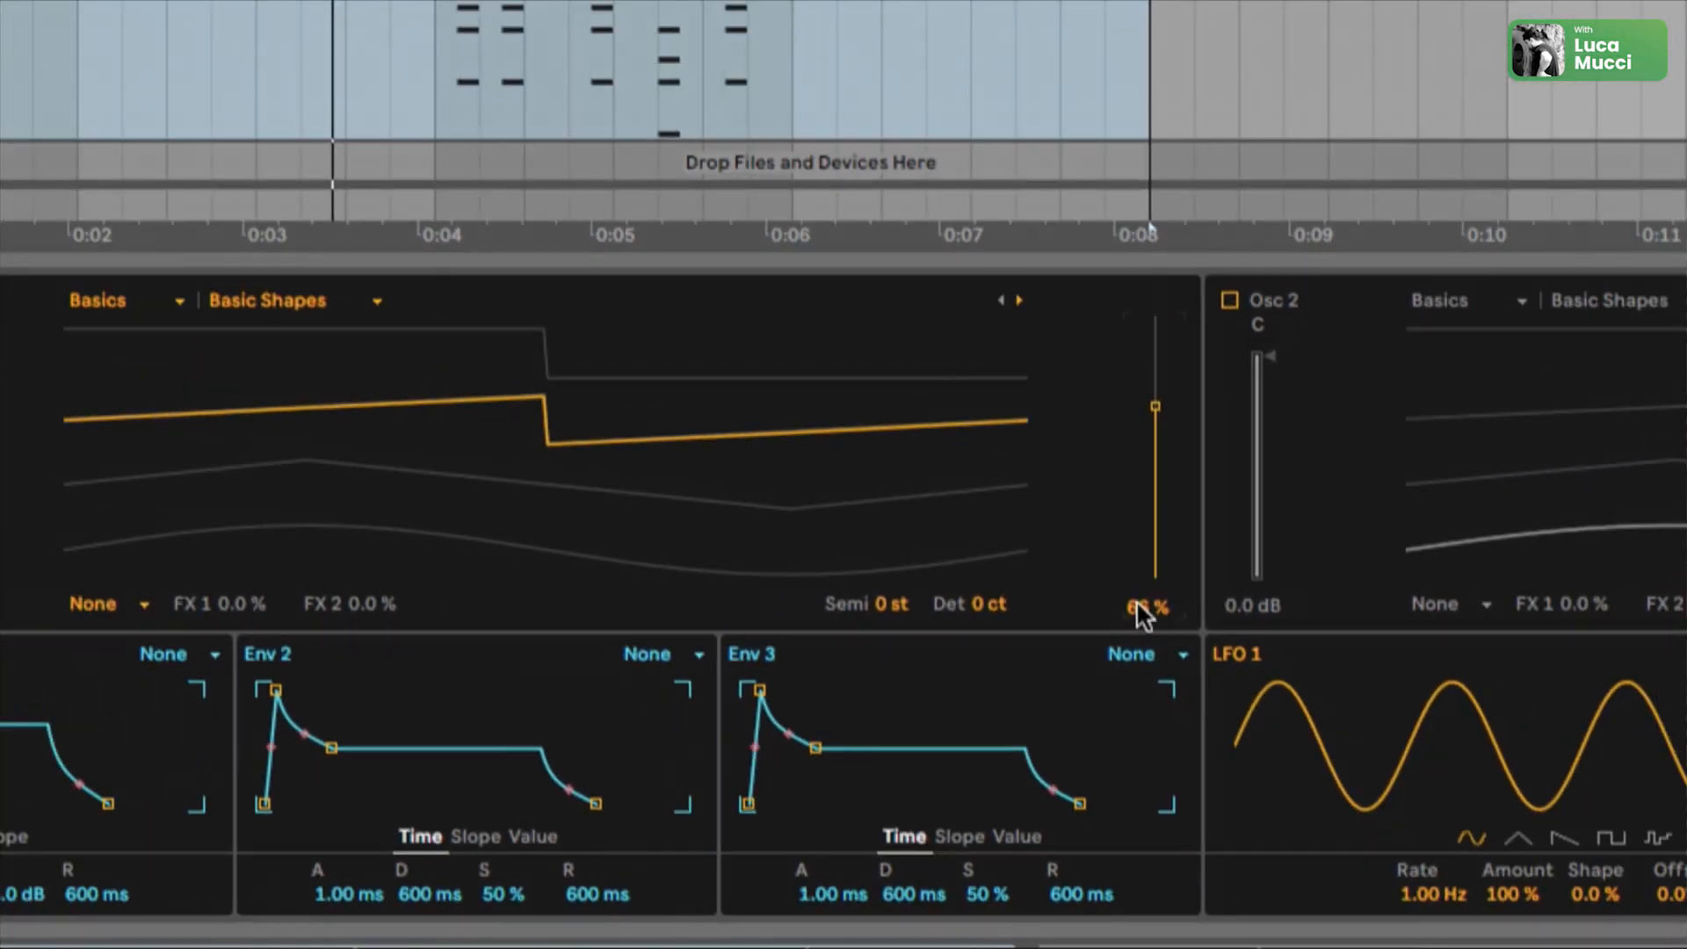
drag(1145, 608, 1145, 509)
drag(1155, 316, 1155, 404)
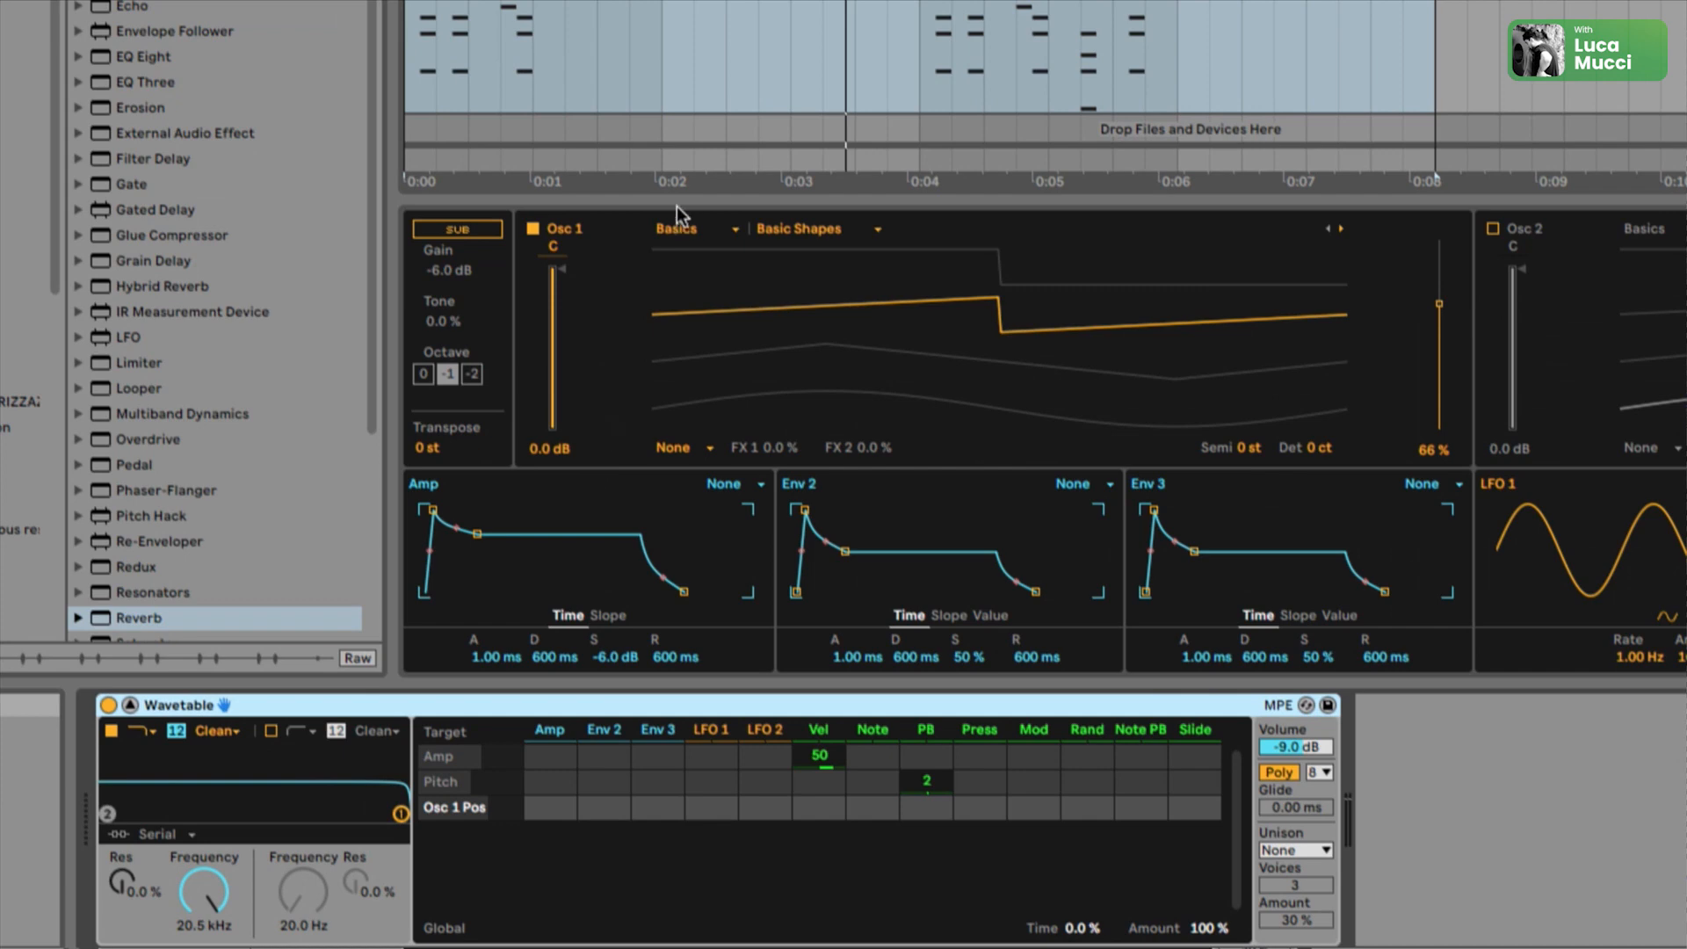
Set the Amp envelope's decay to 261 ms and sustain to 0.0 dB, and the Env 2 sustain to 0.8 %
drag(677, 211, 676, 103)
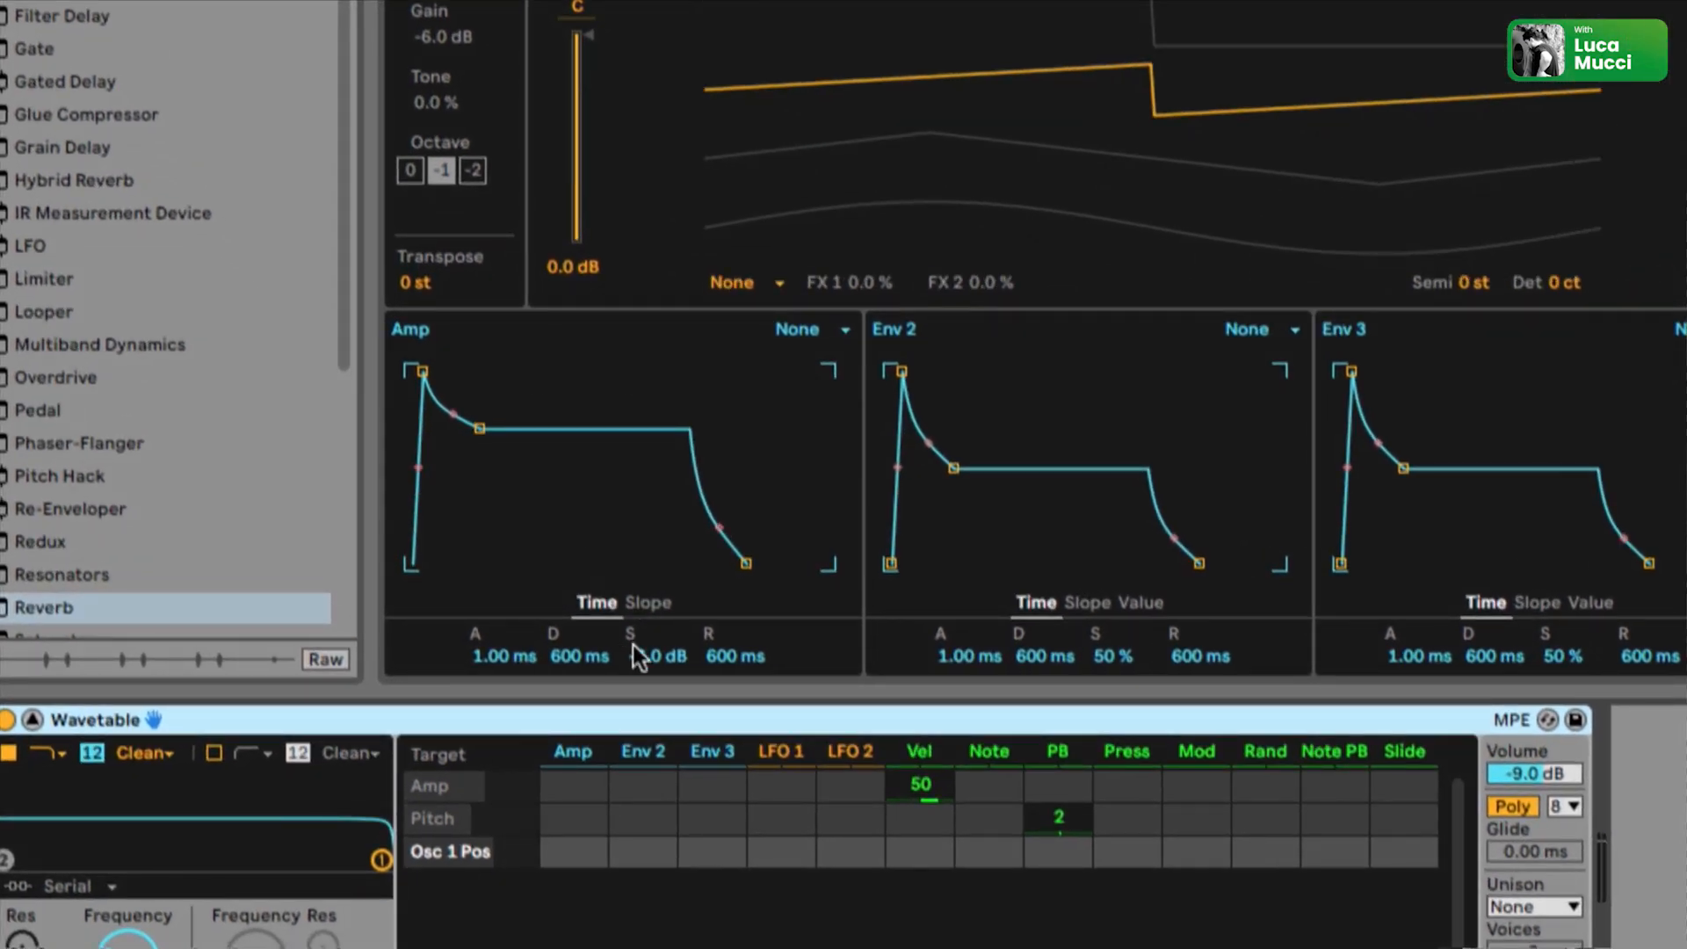
click(657, 655)
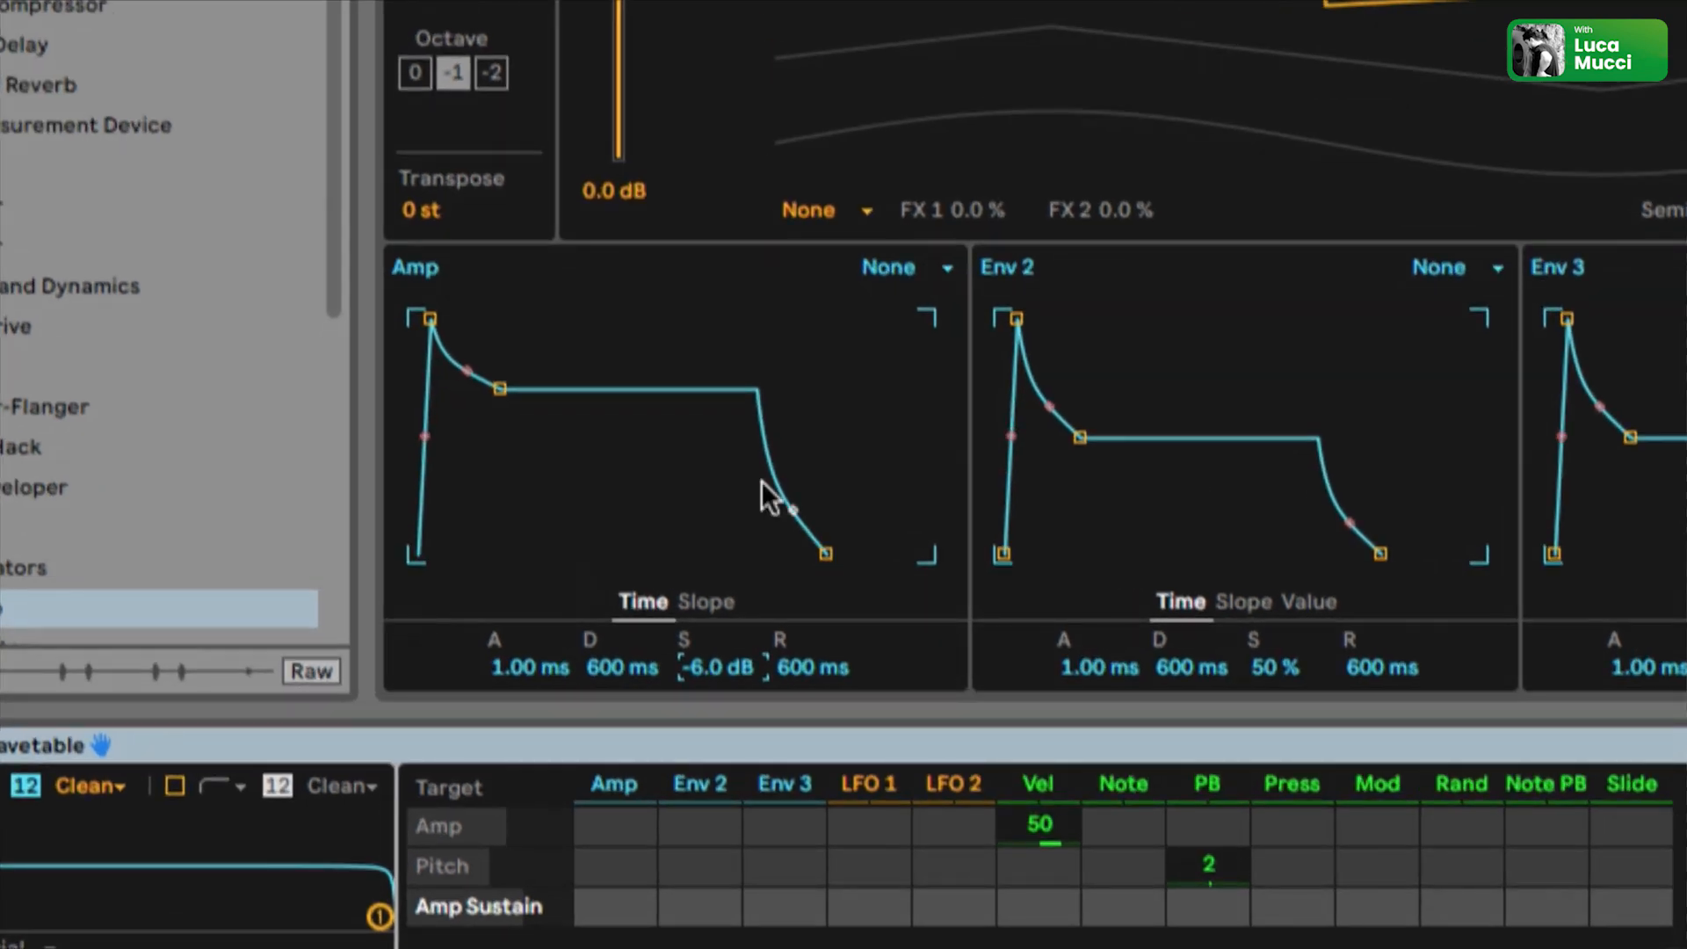
drag(499, 388, 488, 554)
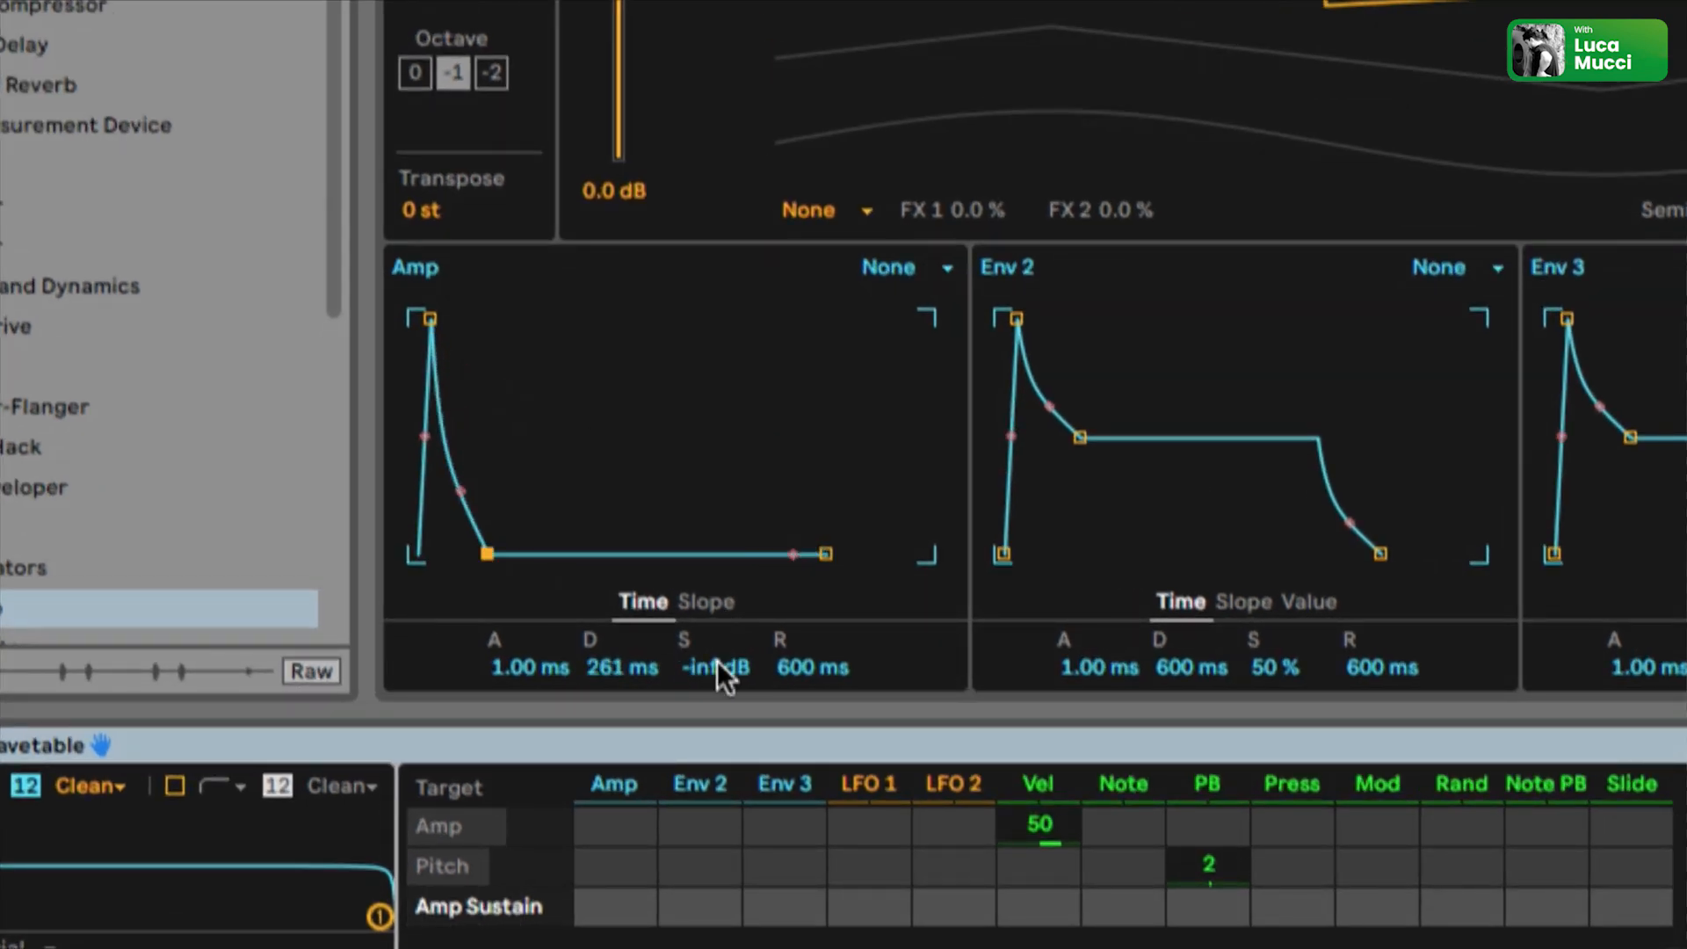
mouse_move(721, 677)
mouse_down()
mouse_move(720, 571)
mouse_move(720, 685)
mouse_up()
drag(721, 665, 721, 563)
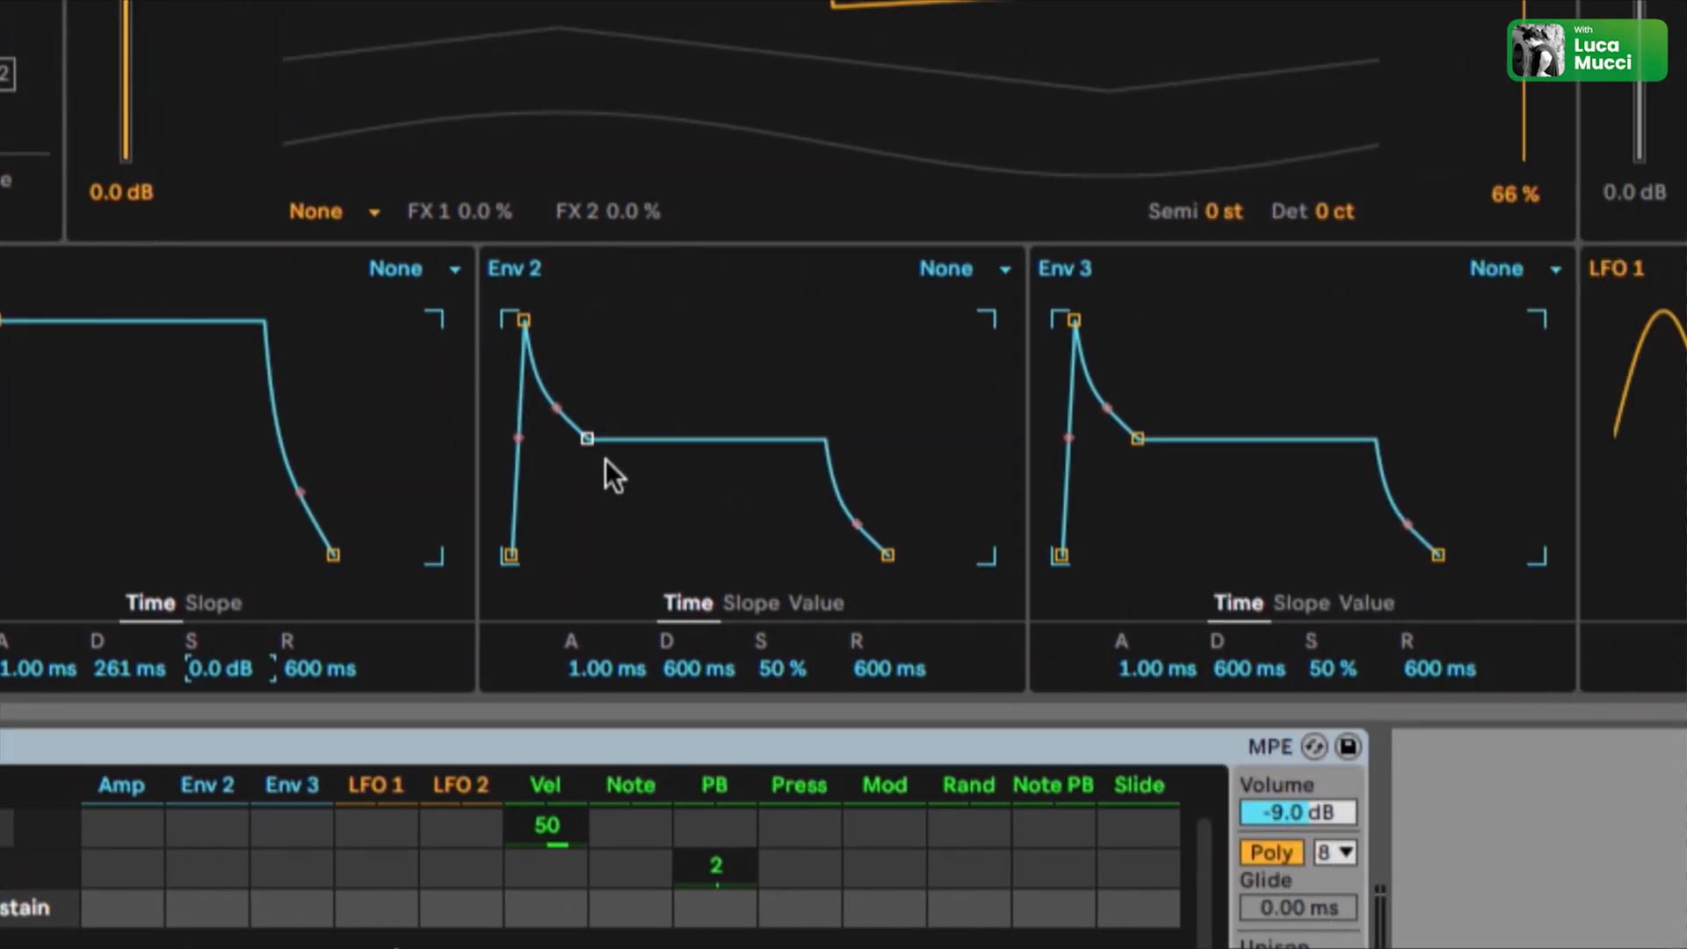
drag(791, 670, 790, 778)
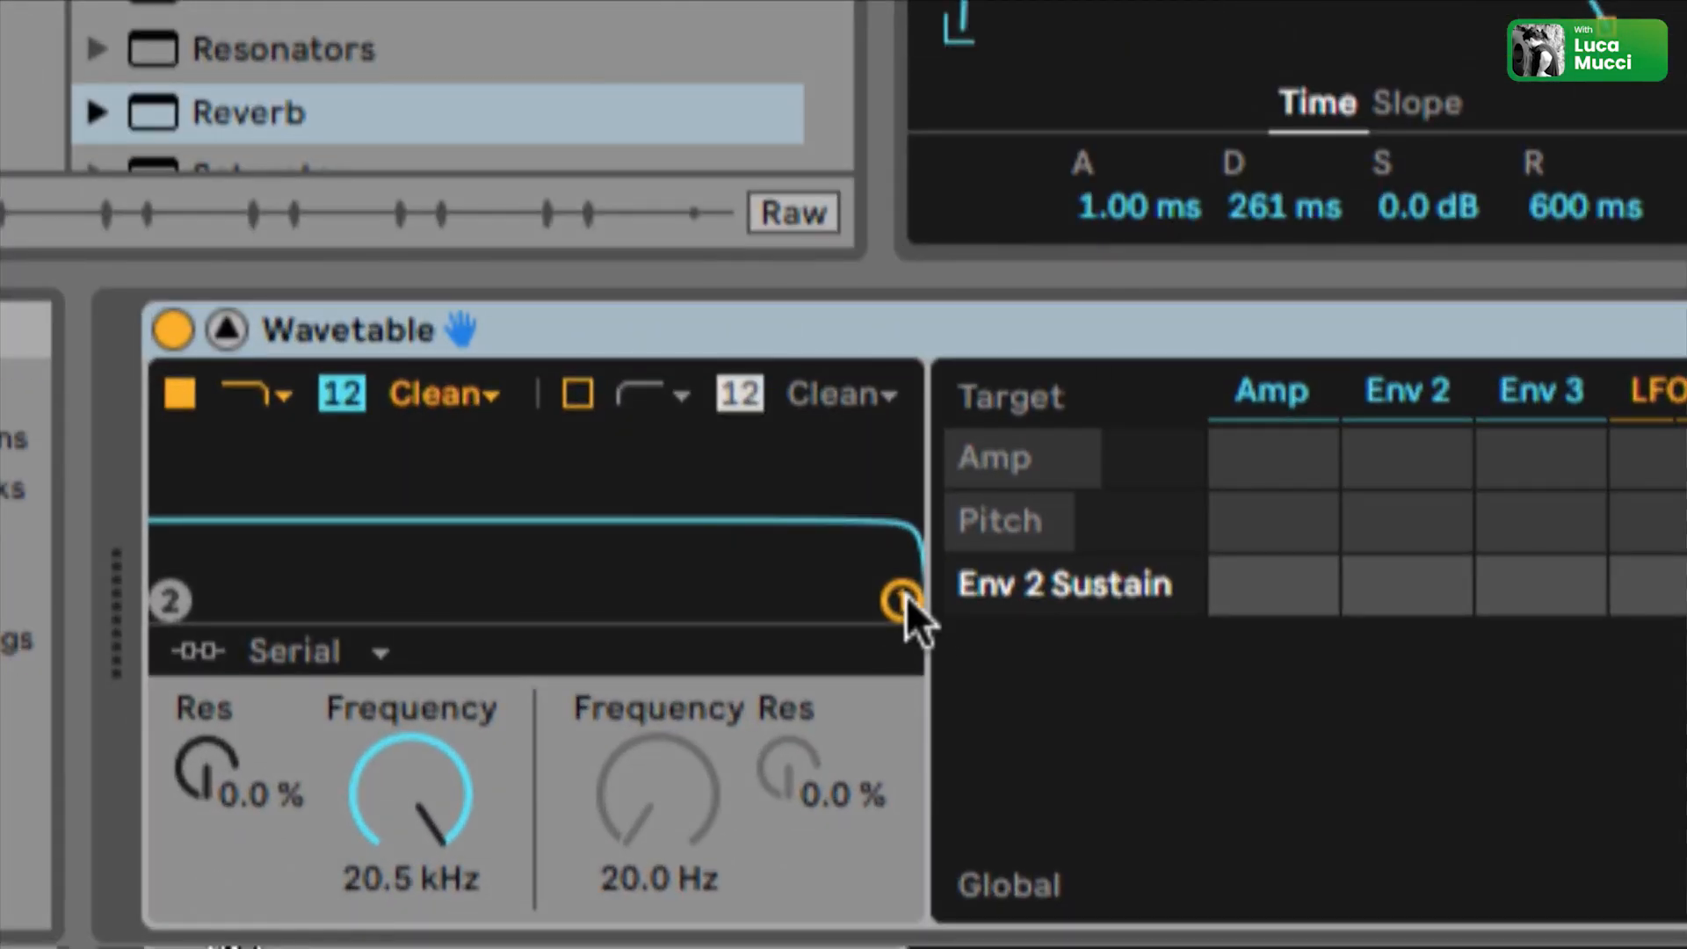
Set Wavetable's Filter 1 to 60 % resonance and 83.6 Hz, and the Env 2 release to 734 ms
drag(816, 638, 757, 614)
drag(837, 575, 387, 518)
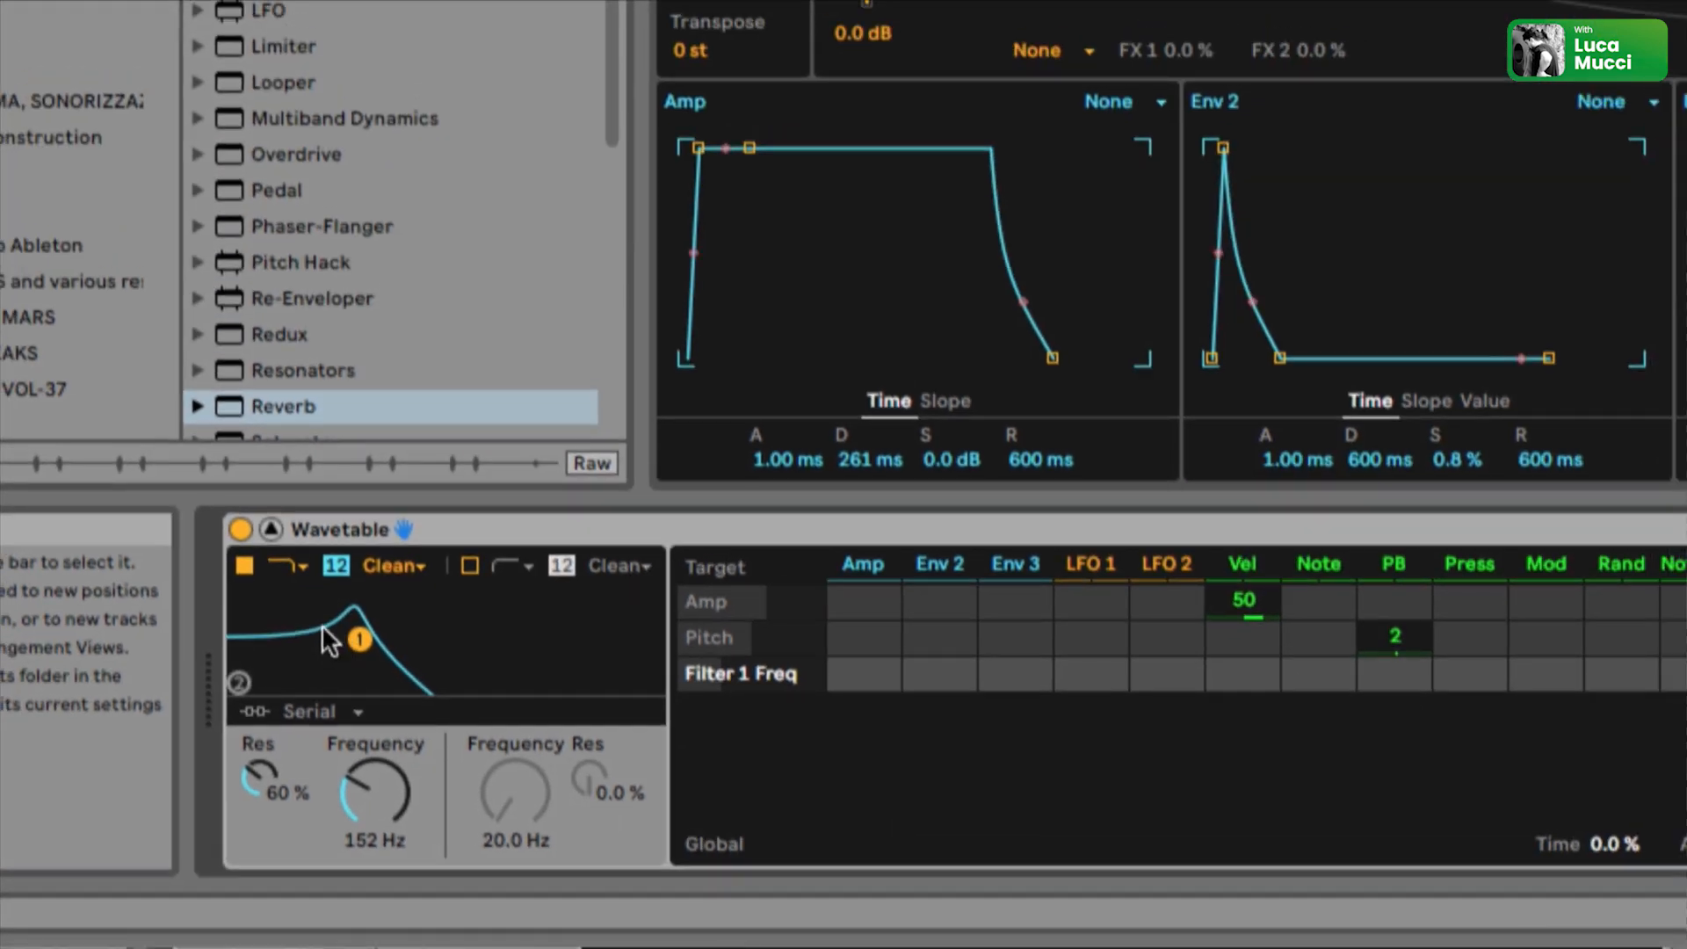
drag(389, 777, 389, 804)
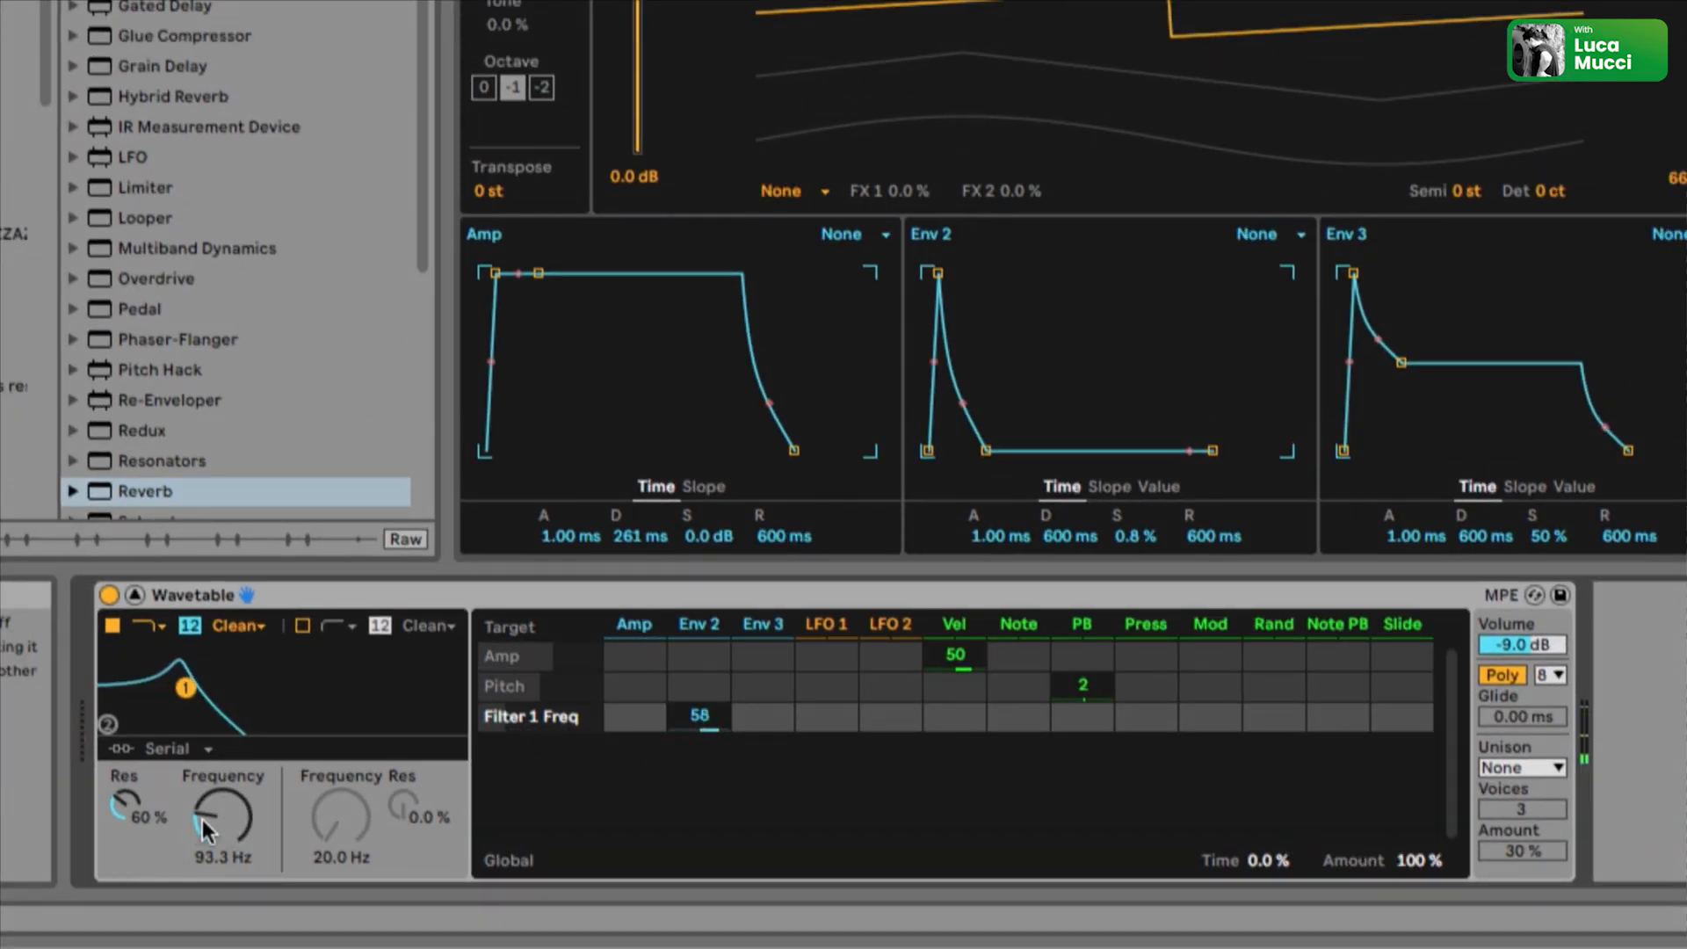
drag(222, 817, 222, 830)
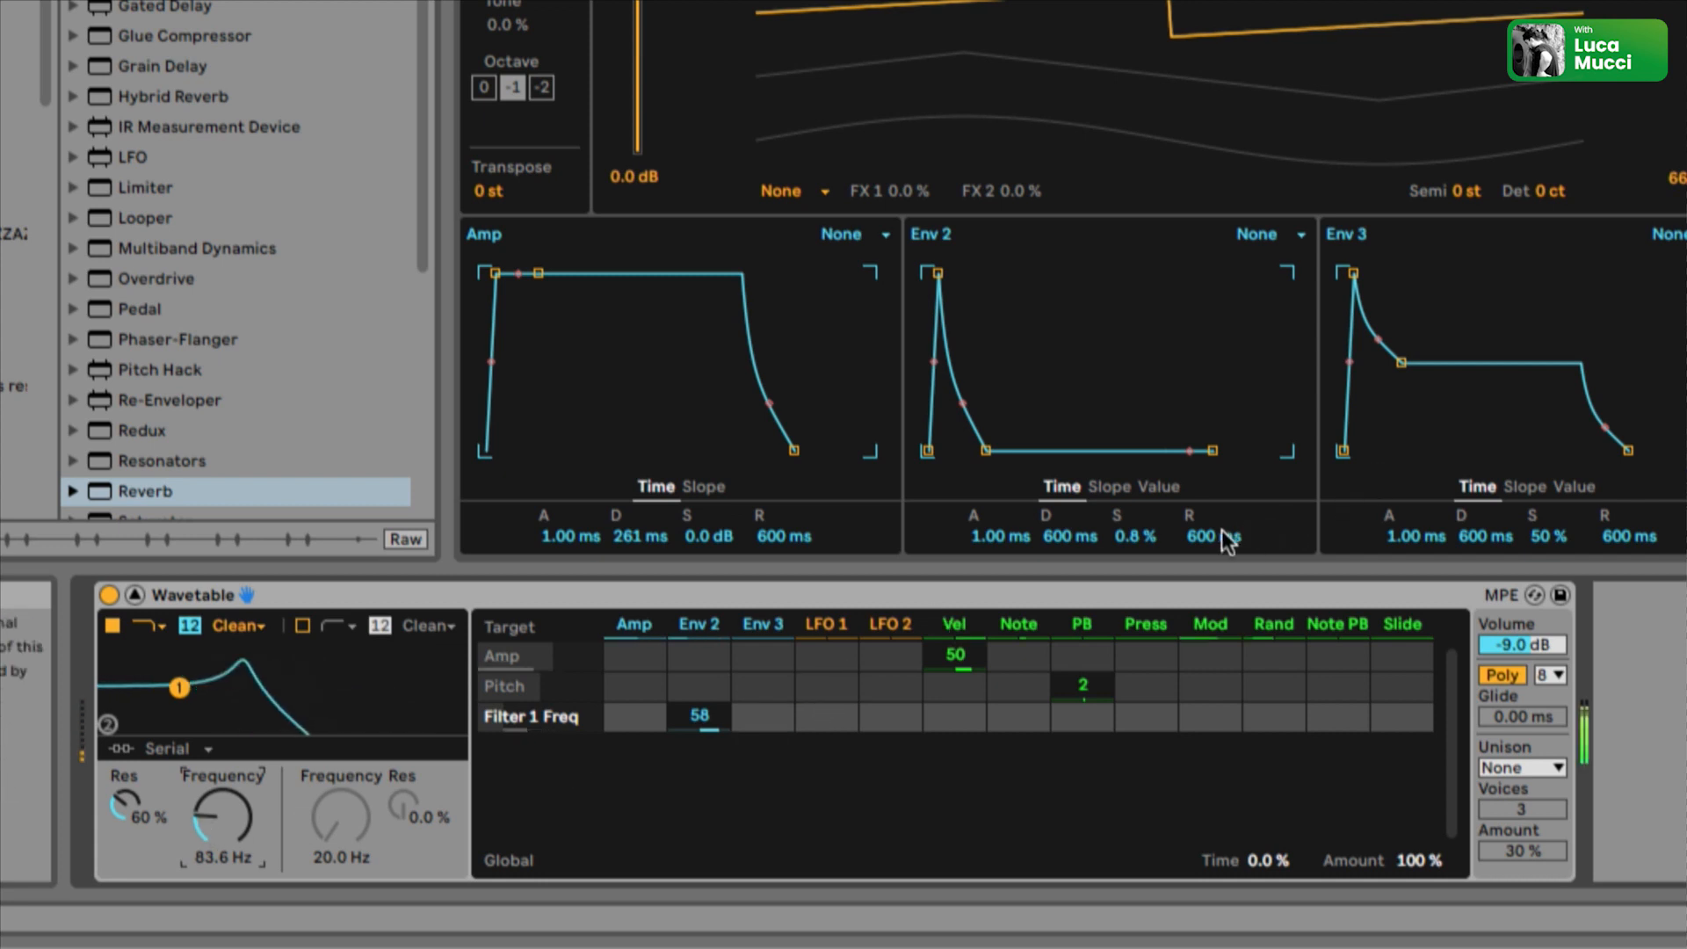
drag(1215, 536, 1215, 518)
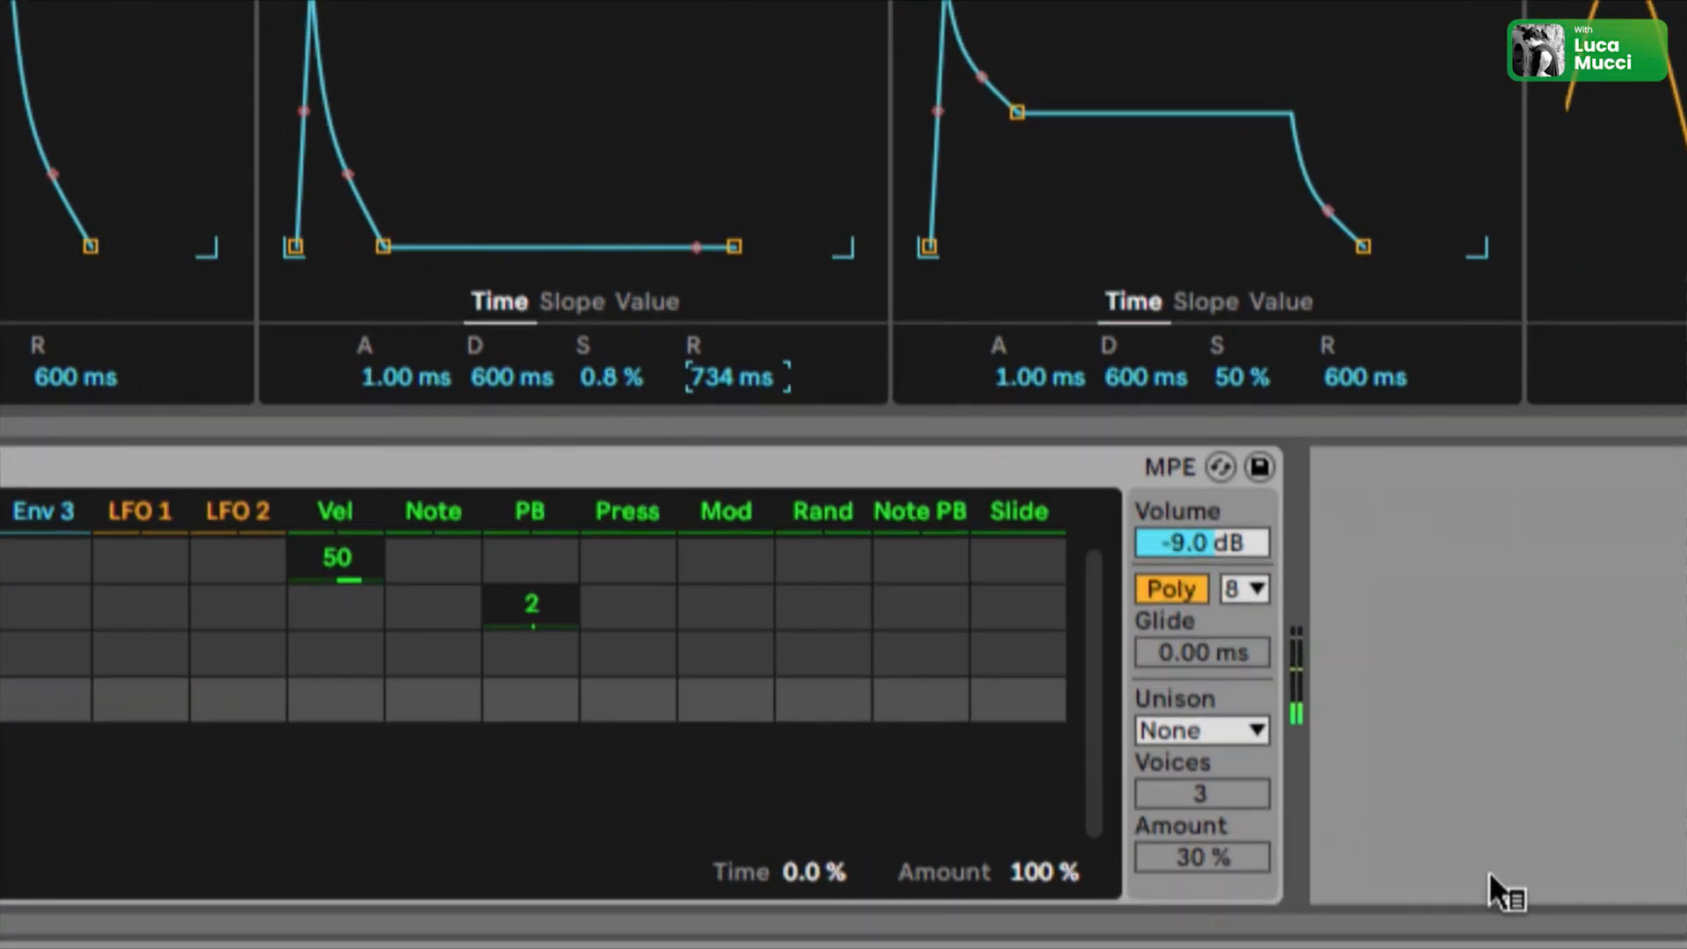
Try the Classic unison mode, switch Unison to Shimmer and lower the Wavetable track volume to -7.3 dB
click(1333, 780)
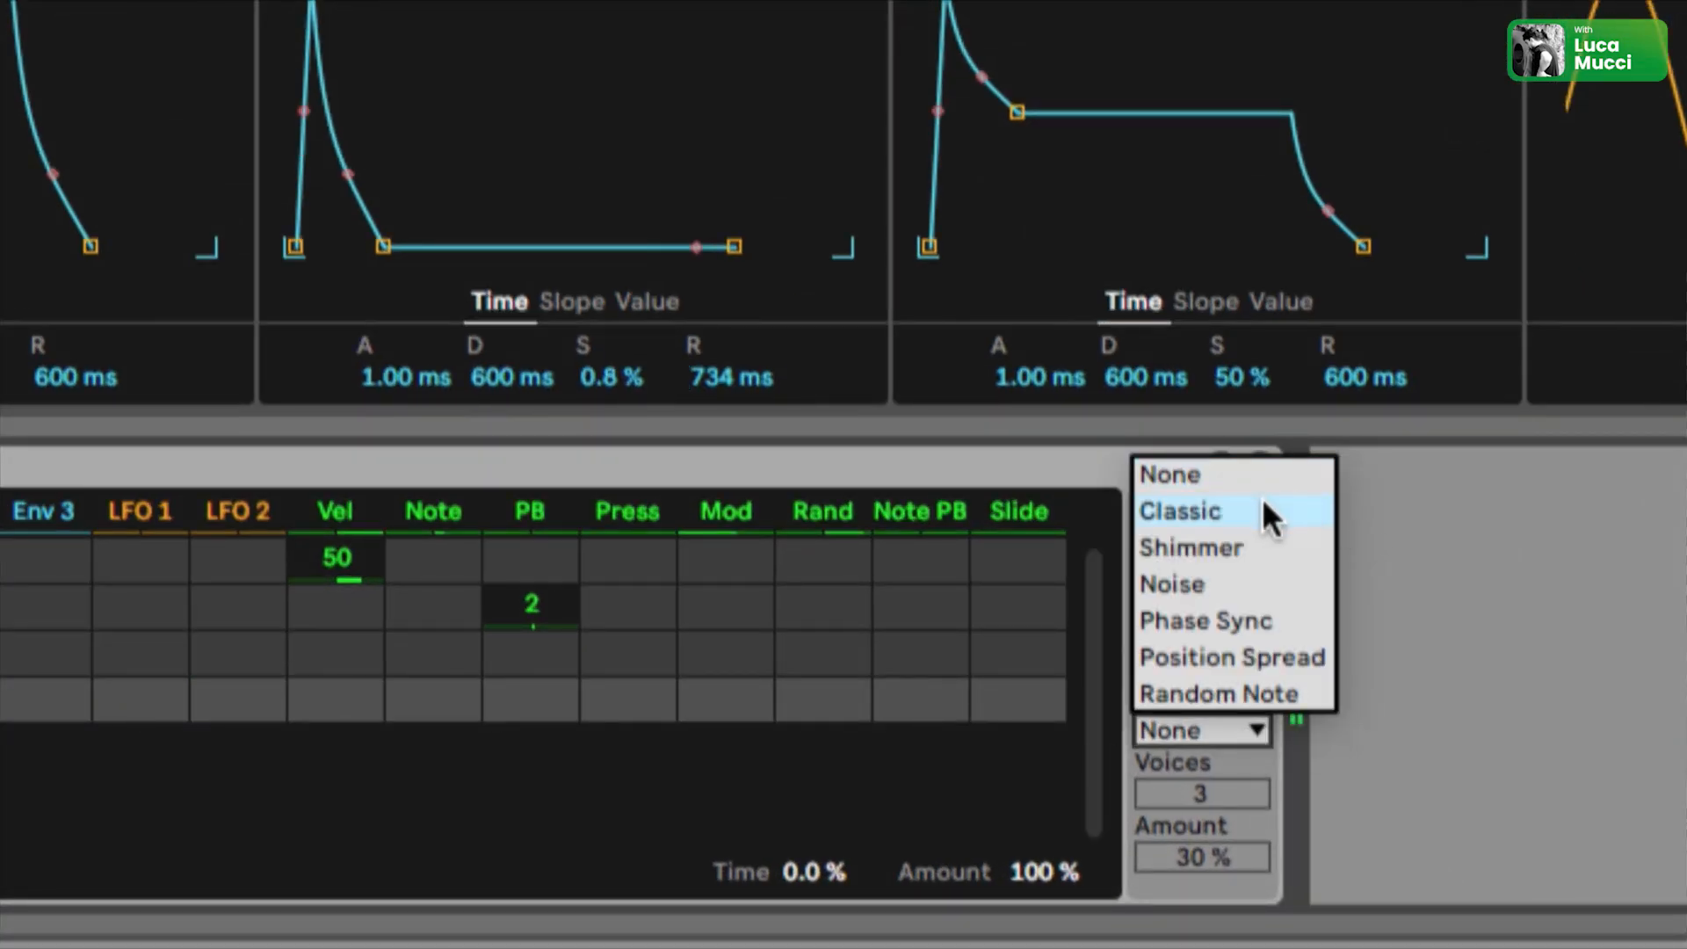
click(1206, 509)
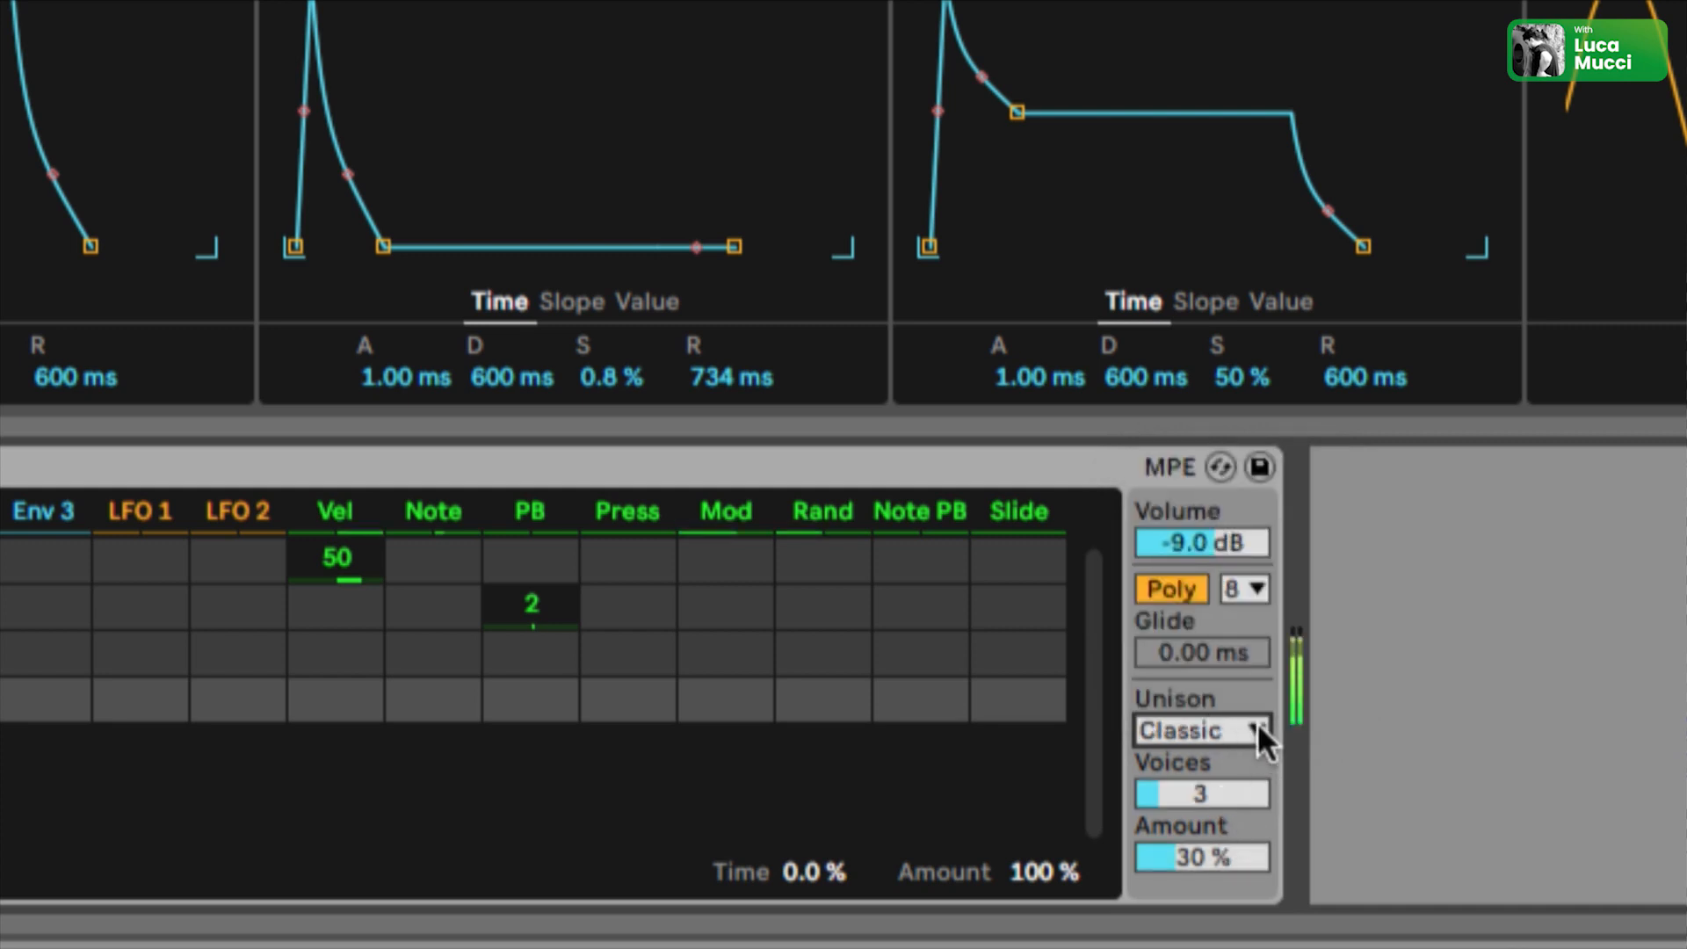
click(1219, 729)
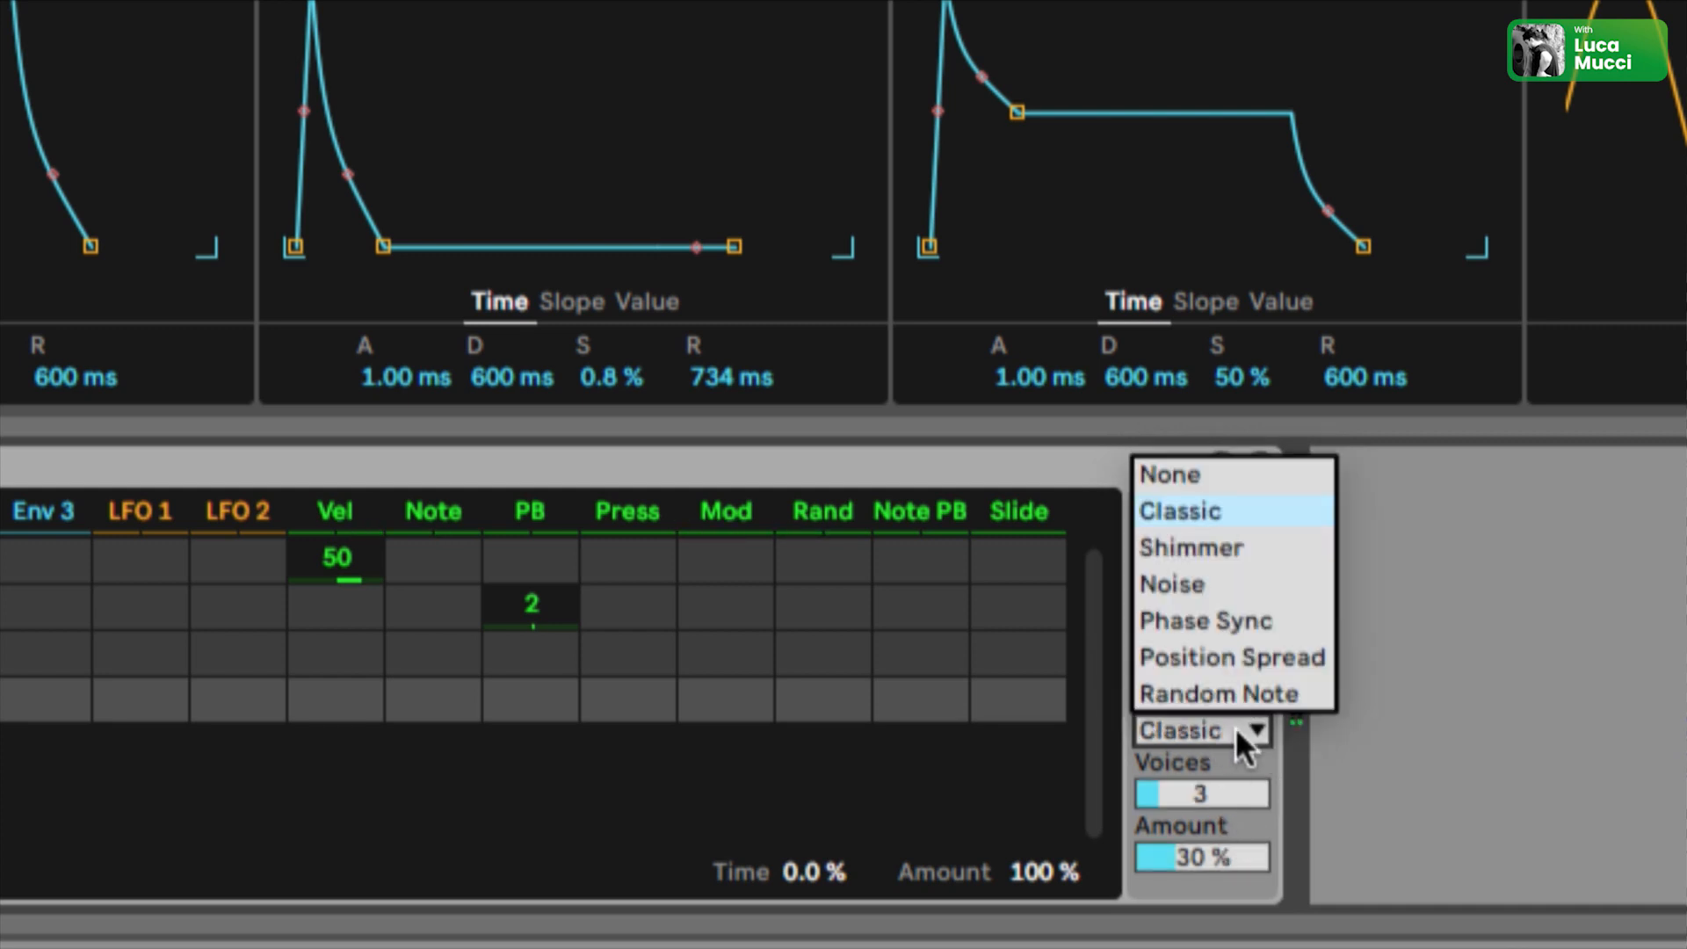
click(1215, 536)
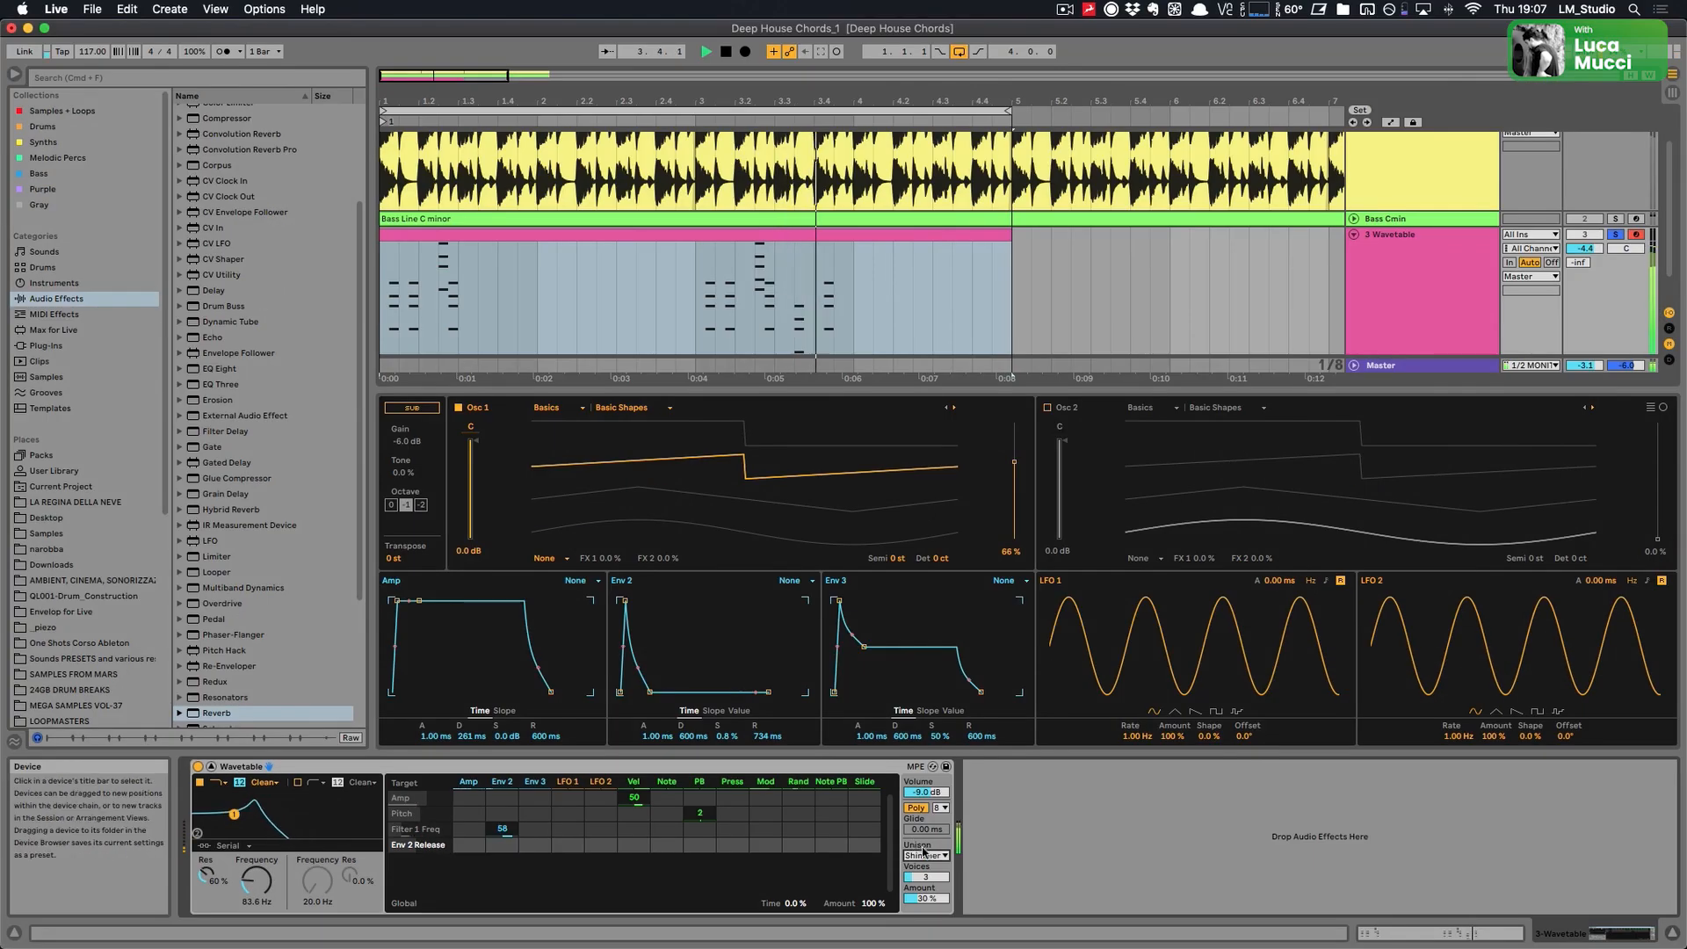
drag(1584, 249, 1584, 259)
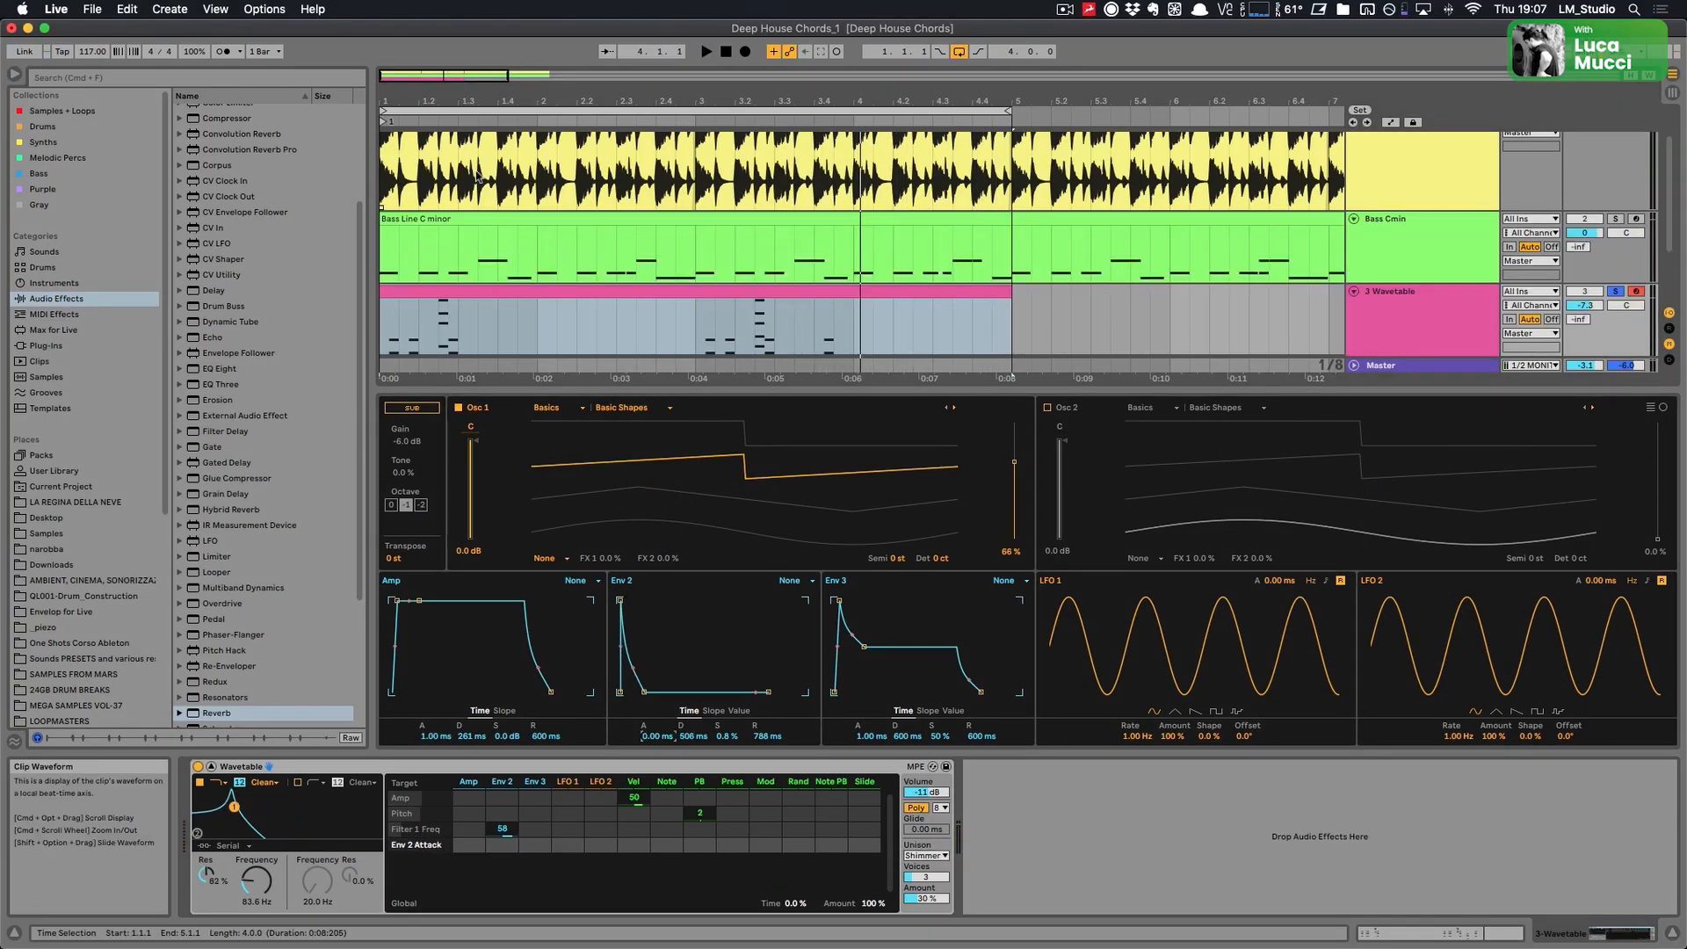
Add a Reverb after Wavetable on the chord track and set its Dry/Wet to 23 %
click(615, 299)
click(252, 250)
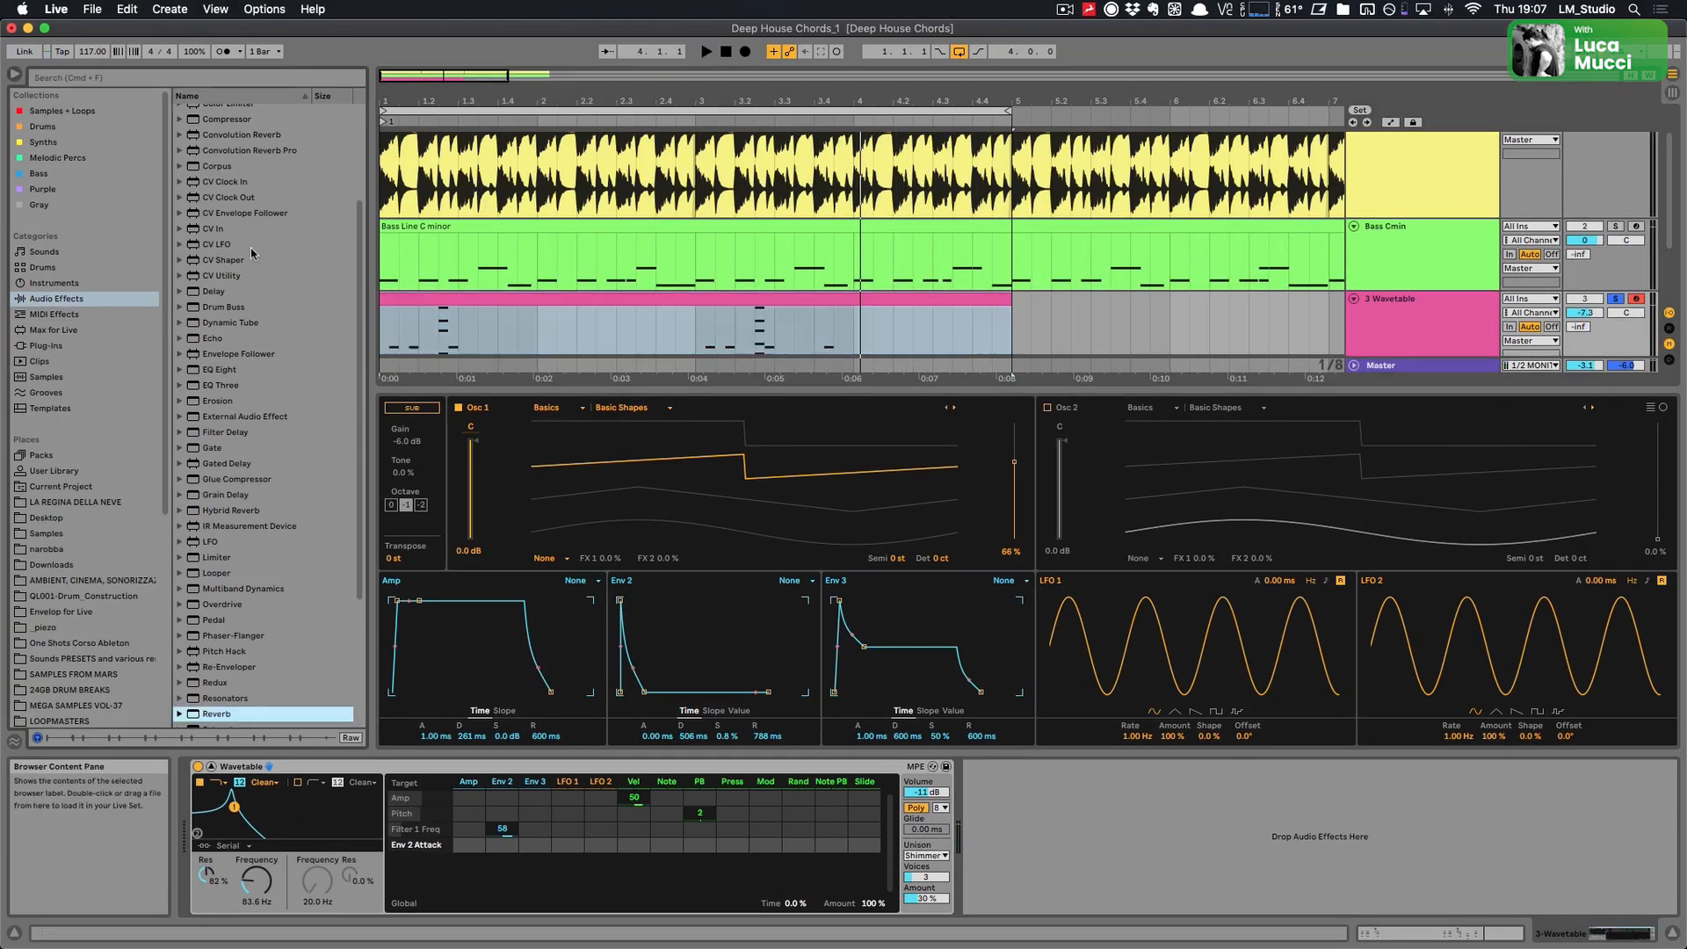
scroll(246, 247, down, 5)
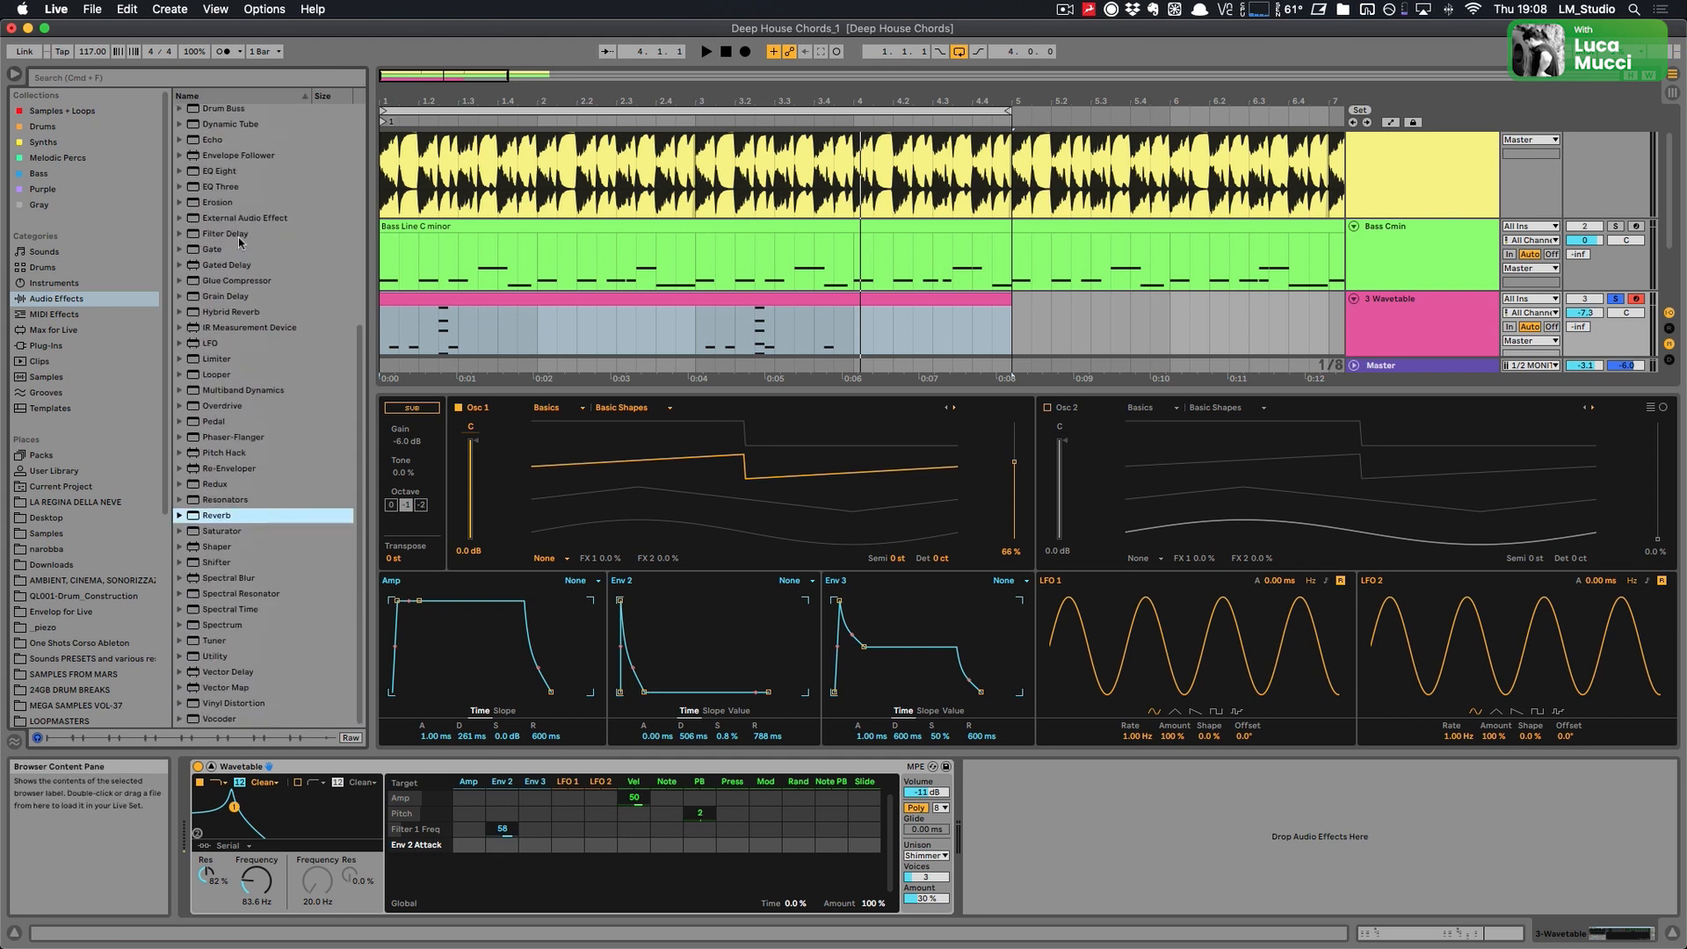
drag(227, 523, 1075, 805)
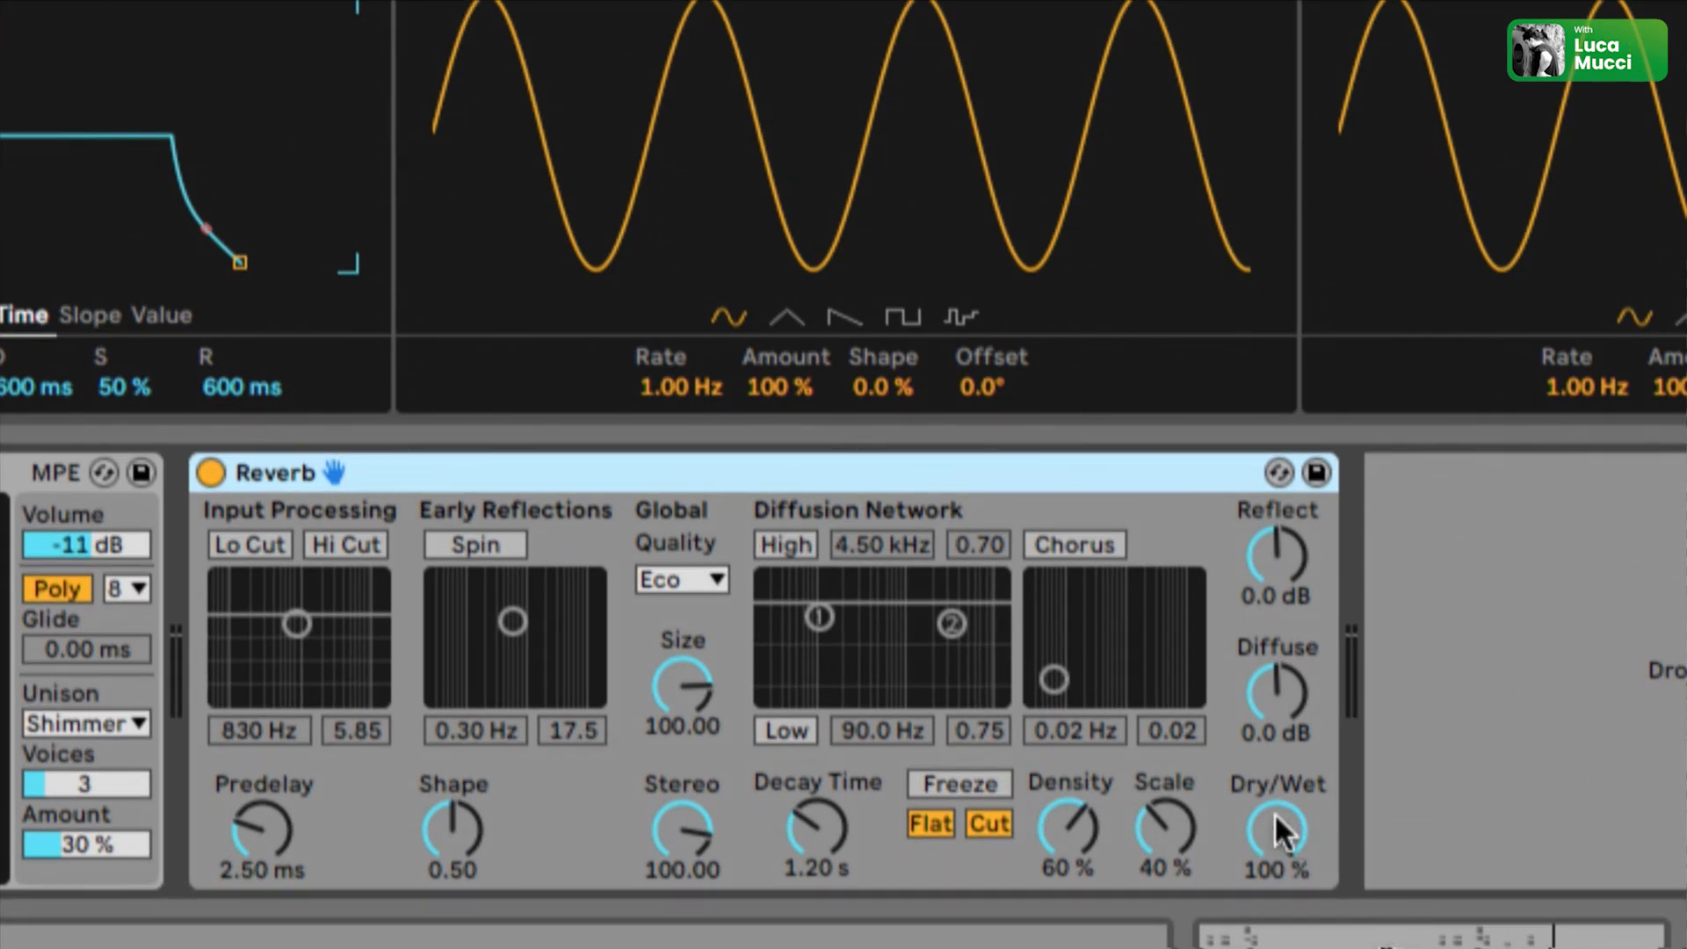
drag(1276, 817, 1276, 887)
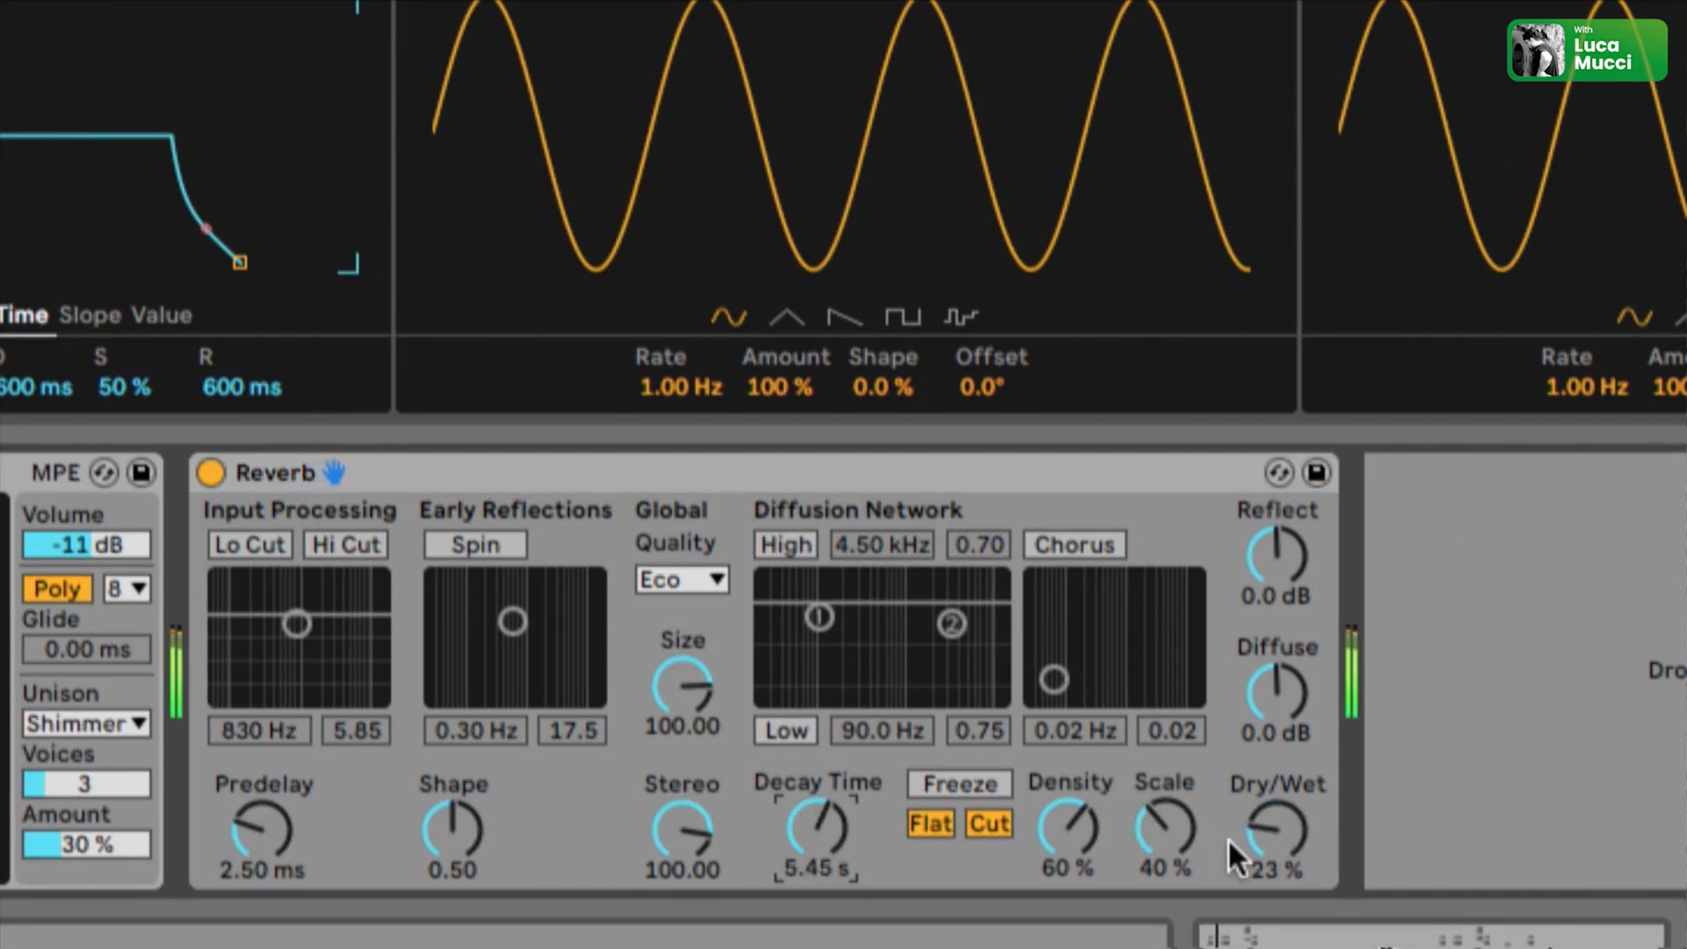
Set the Reverb's decay time to 4.98 s, size to 146.83, Dry/Wet to 21 %, reflect to -1.2 dB and diffuse to 2.3 dB
drag(845, 820, 845, 839)
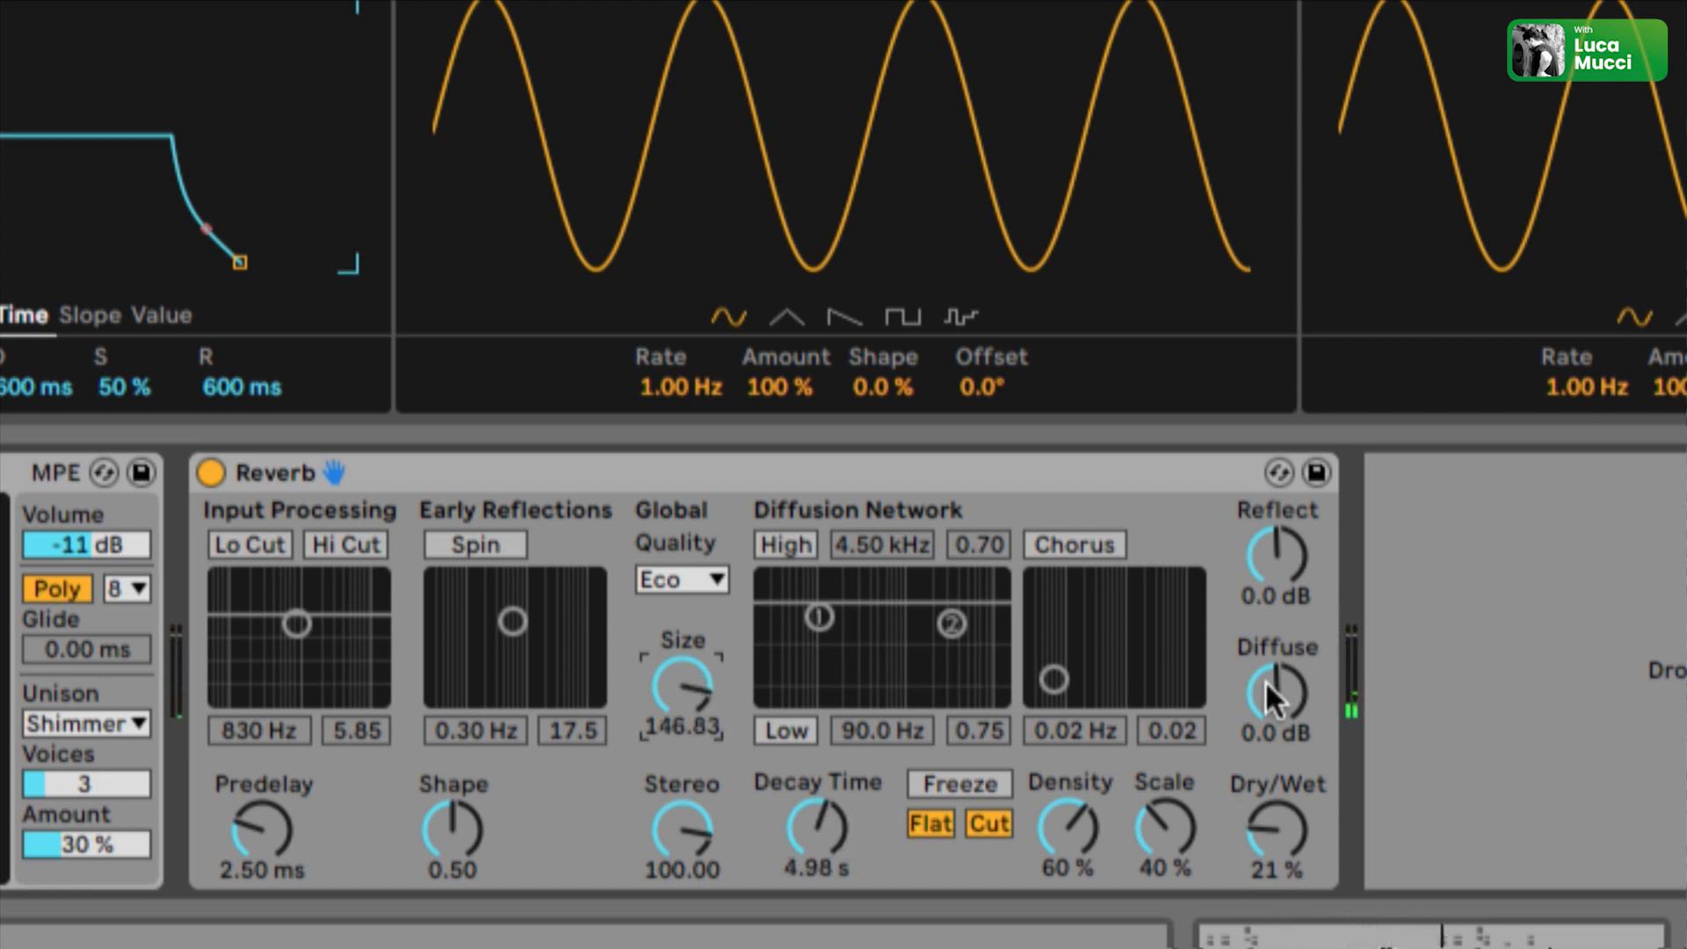
drag(1266, 683, 1265, 664)
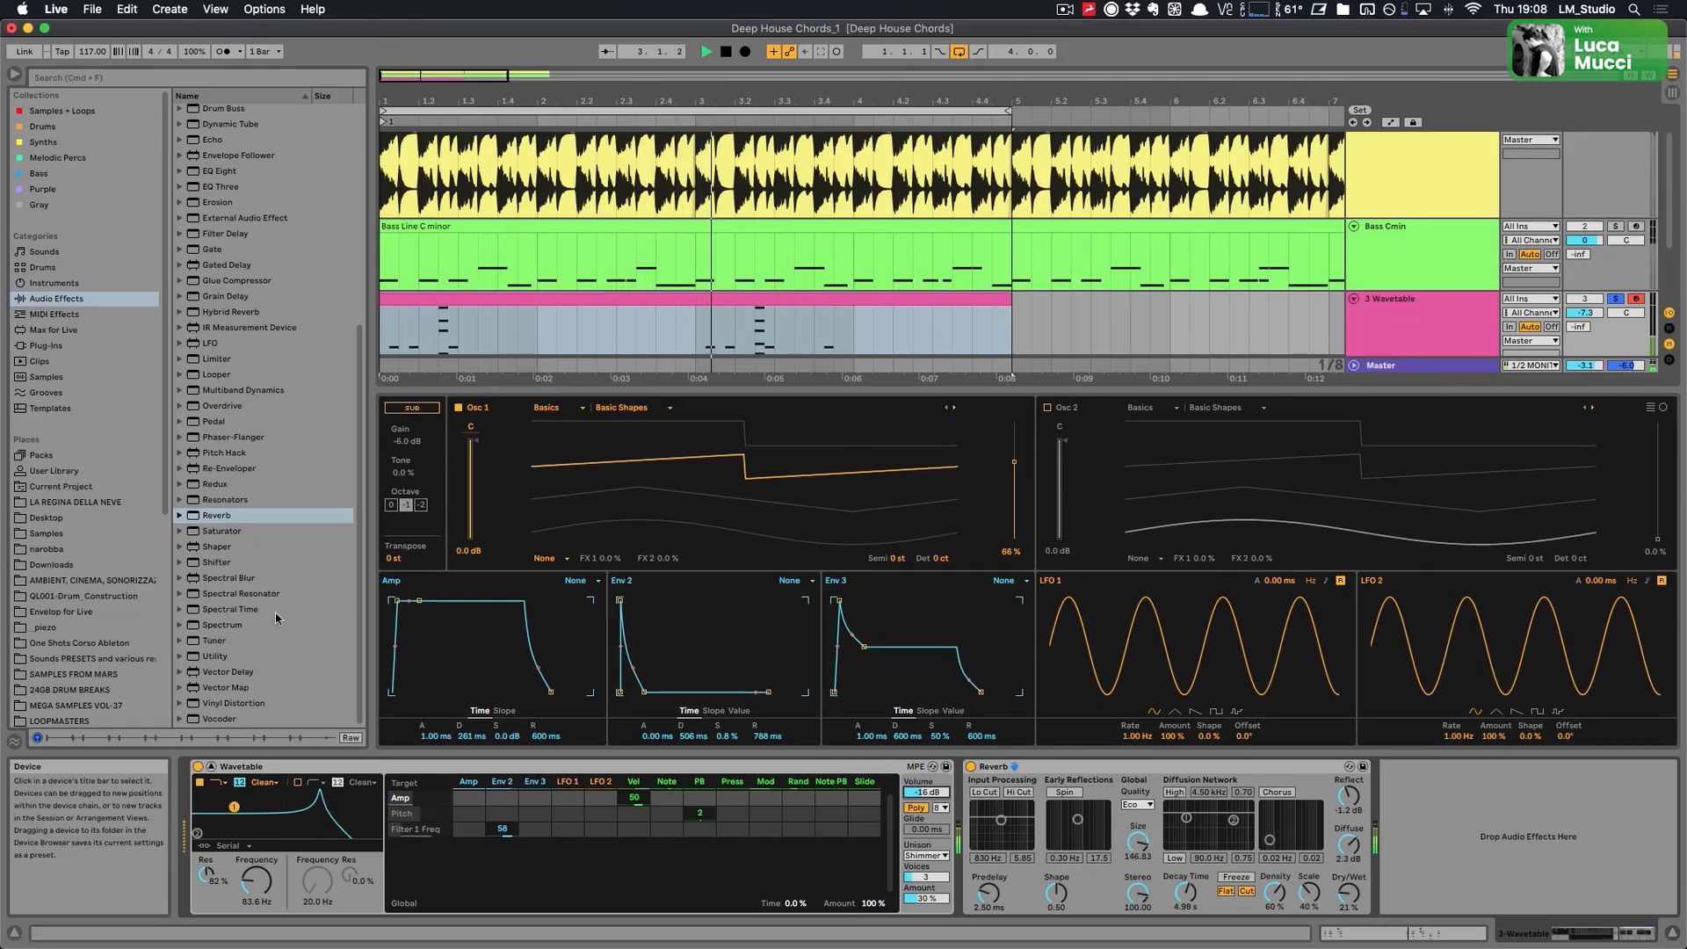
Add a Delay after the Reverb and narrow its filter to 1.04 kHz with a width of 5.31
scroll(275, 617, up, 3)
double_click(214, 213)
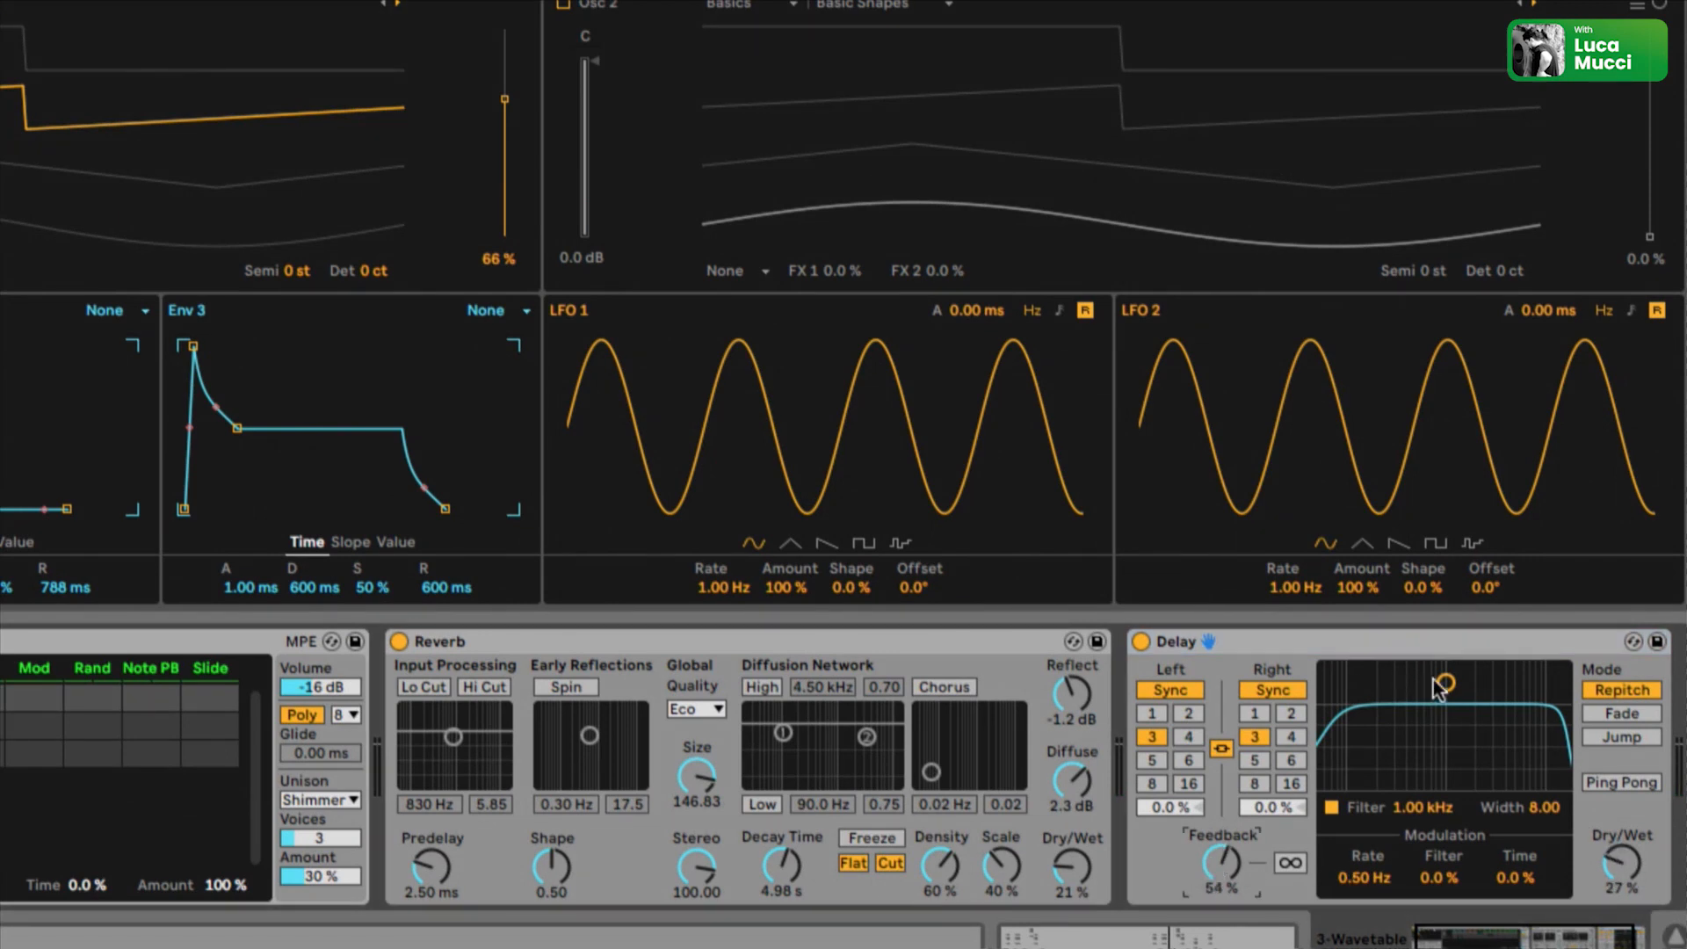
drag(1435, 680, 1446, 715)
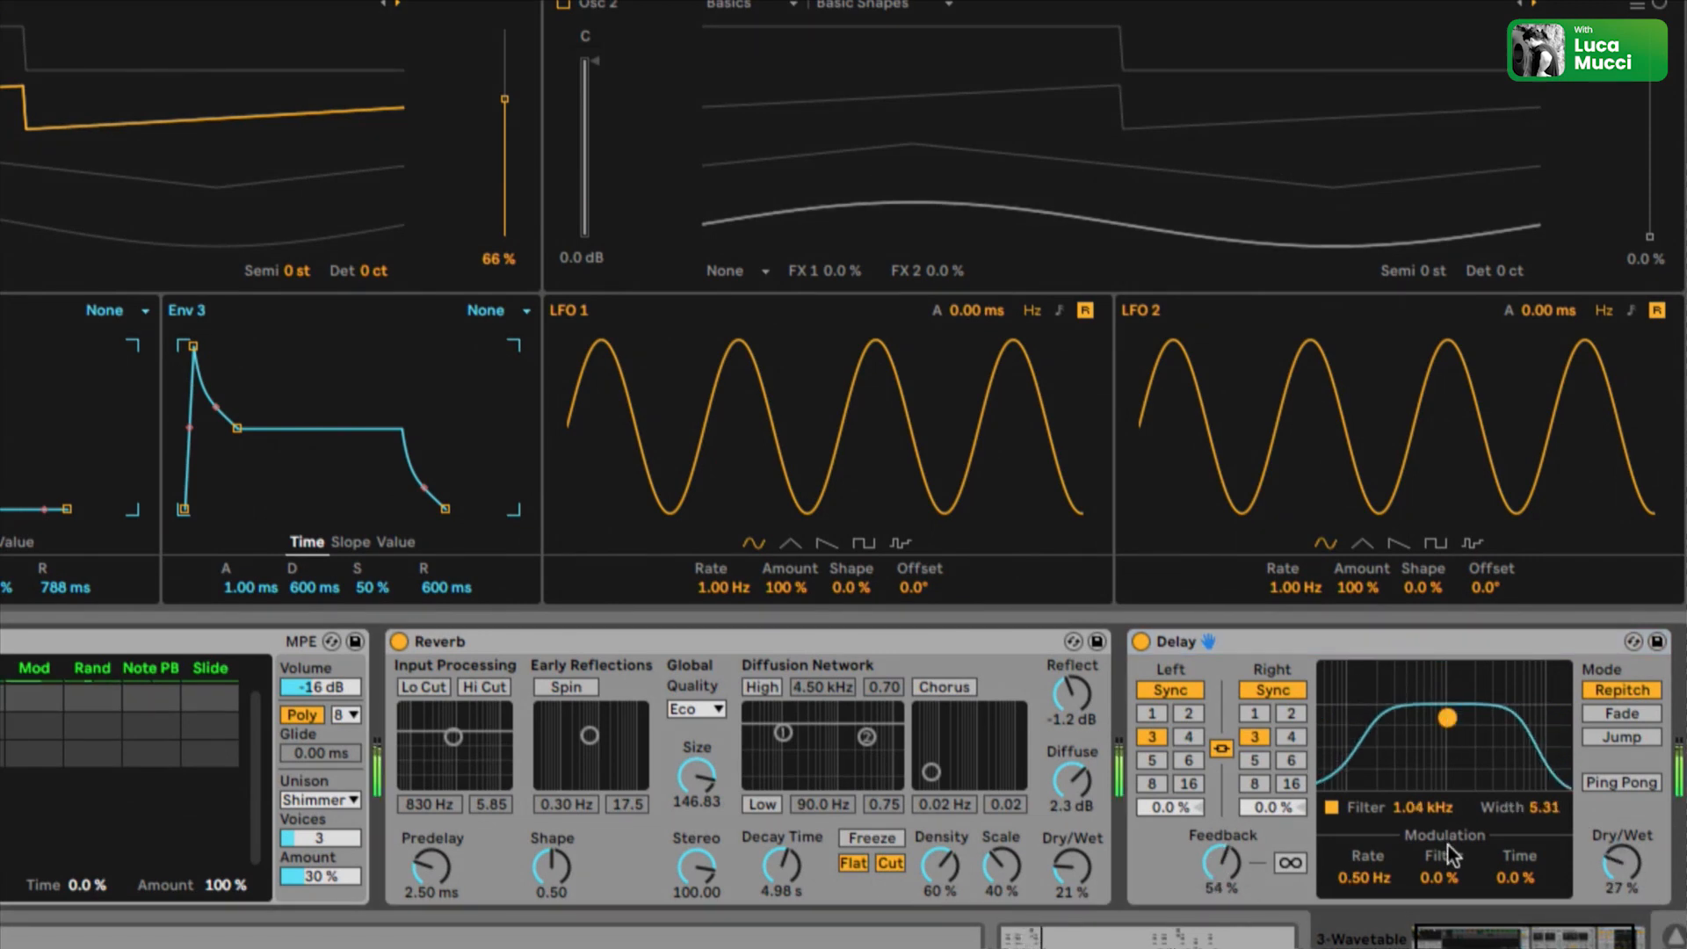
Set both Delay sides to 4 synced steps, feedback to 57 %, Dry/Wet to 25 % and the filter to 1.00 kHz with width 4.97
click(1291, 713)
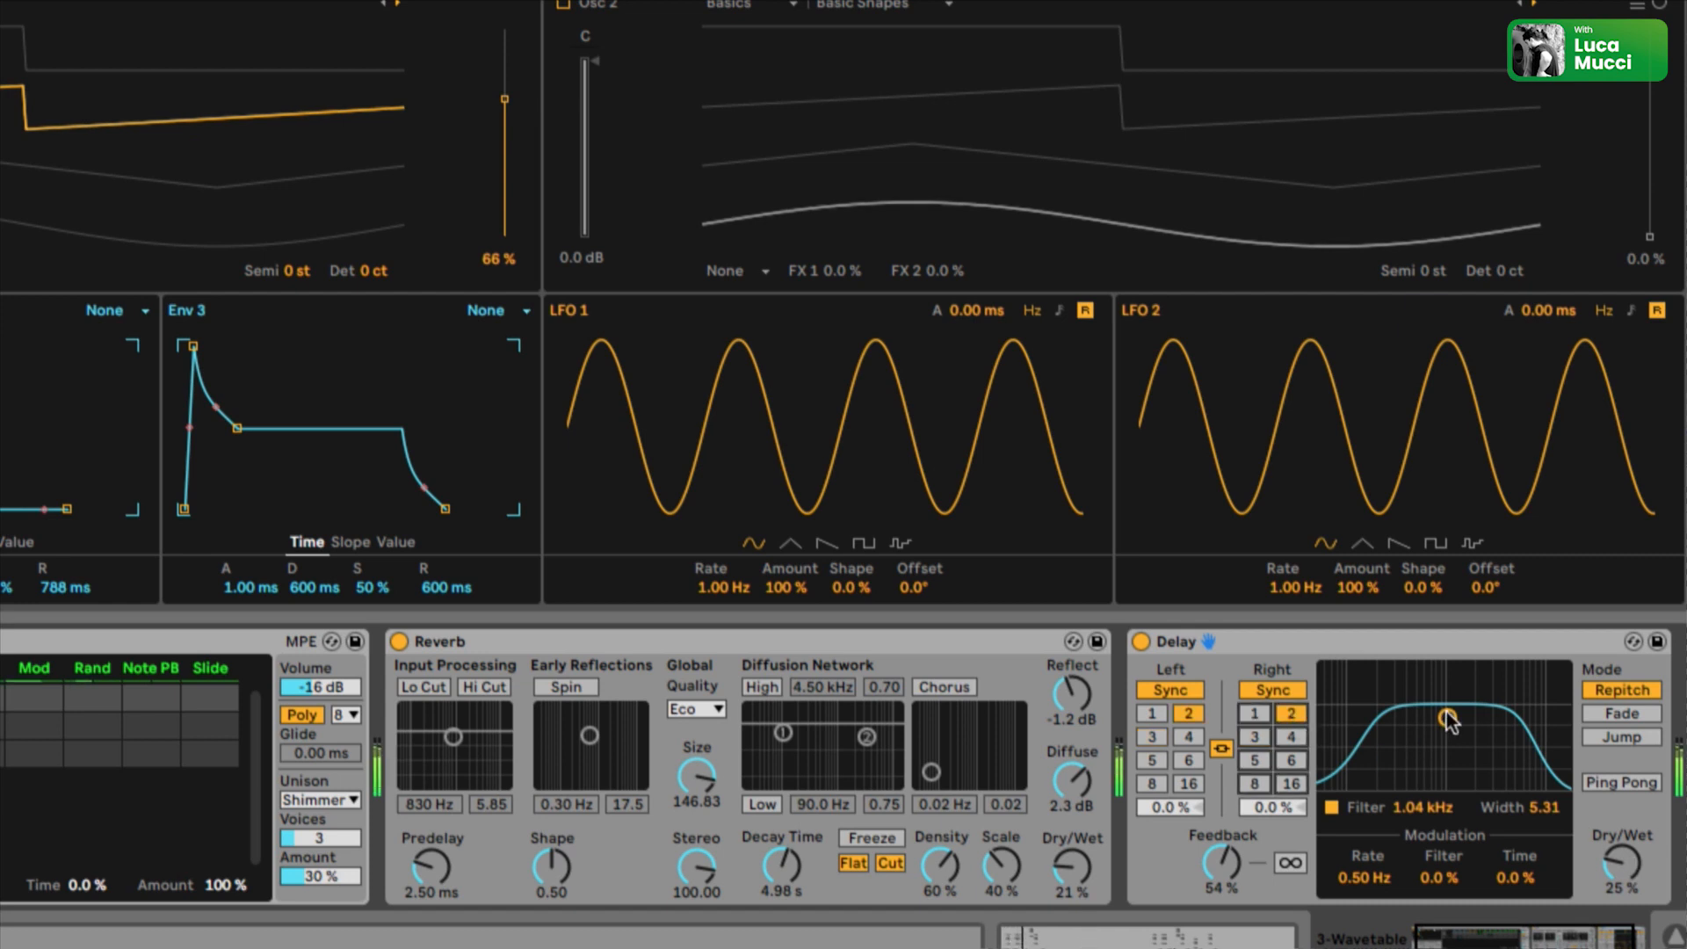
click(1302, 737)
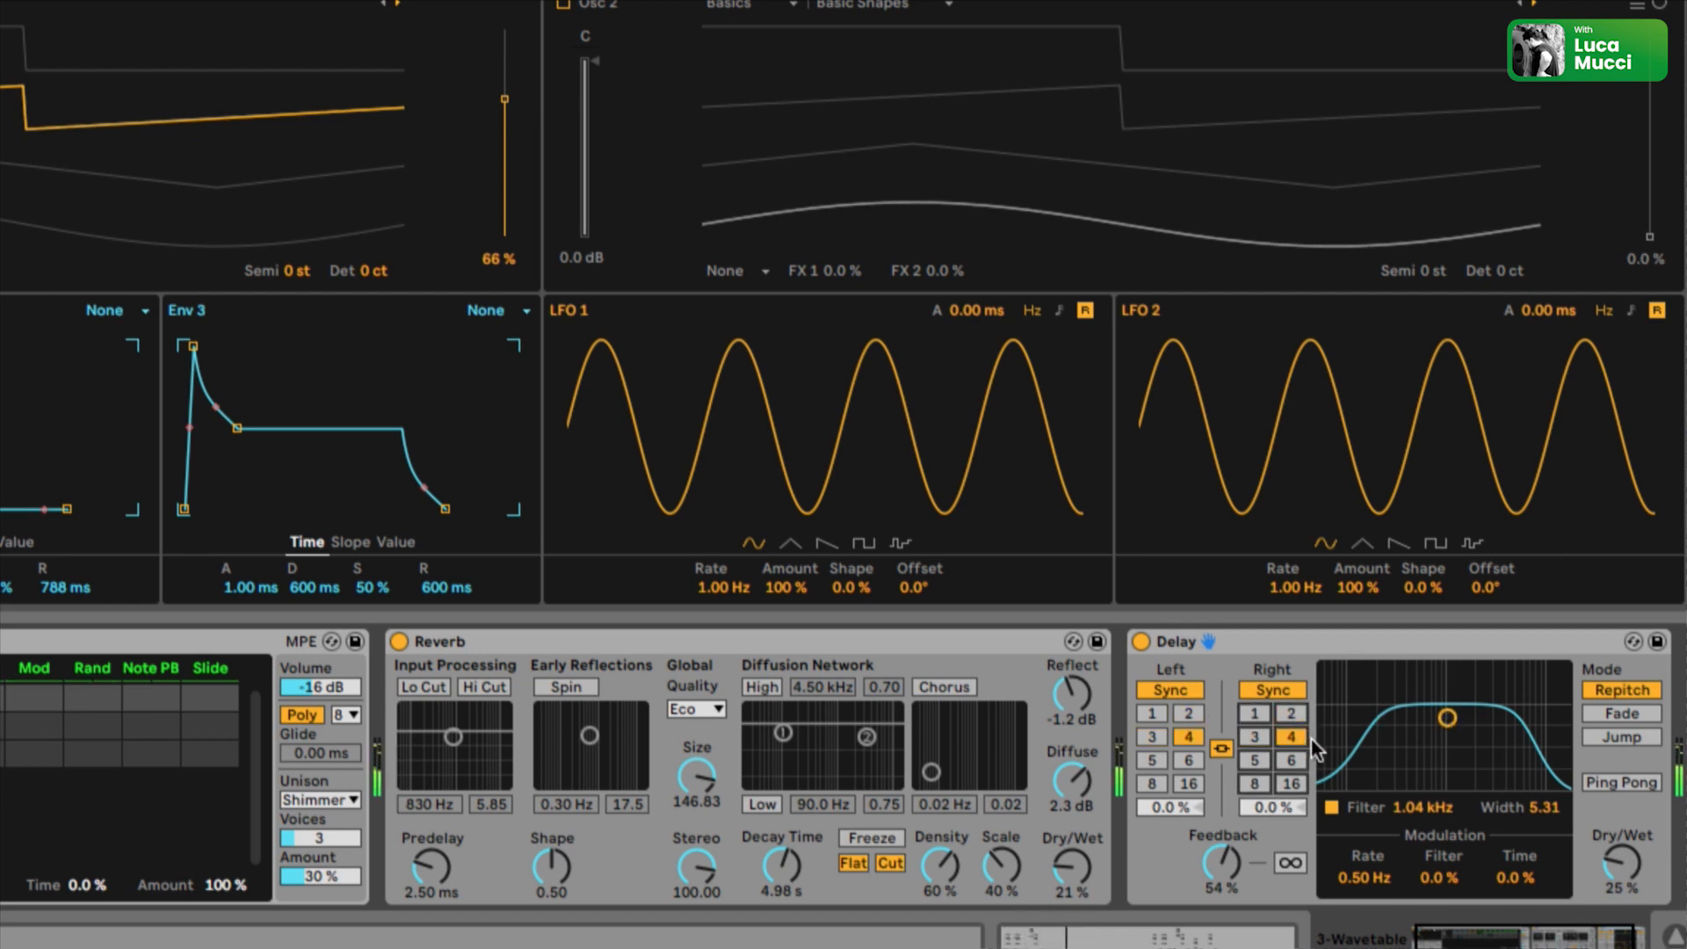
drag(1197, 867, 1198, 860)
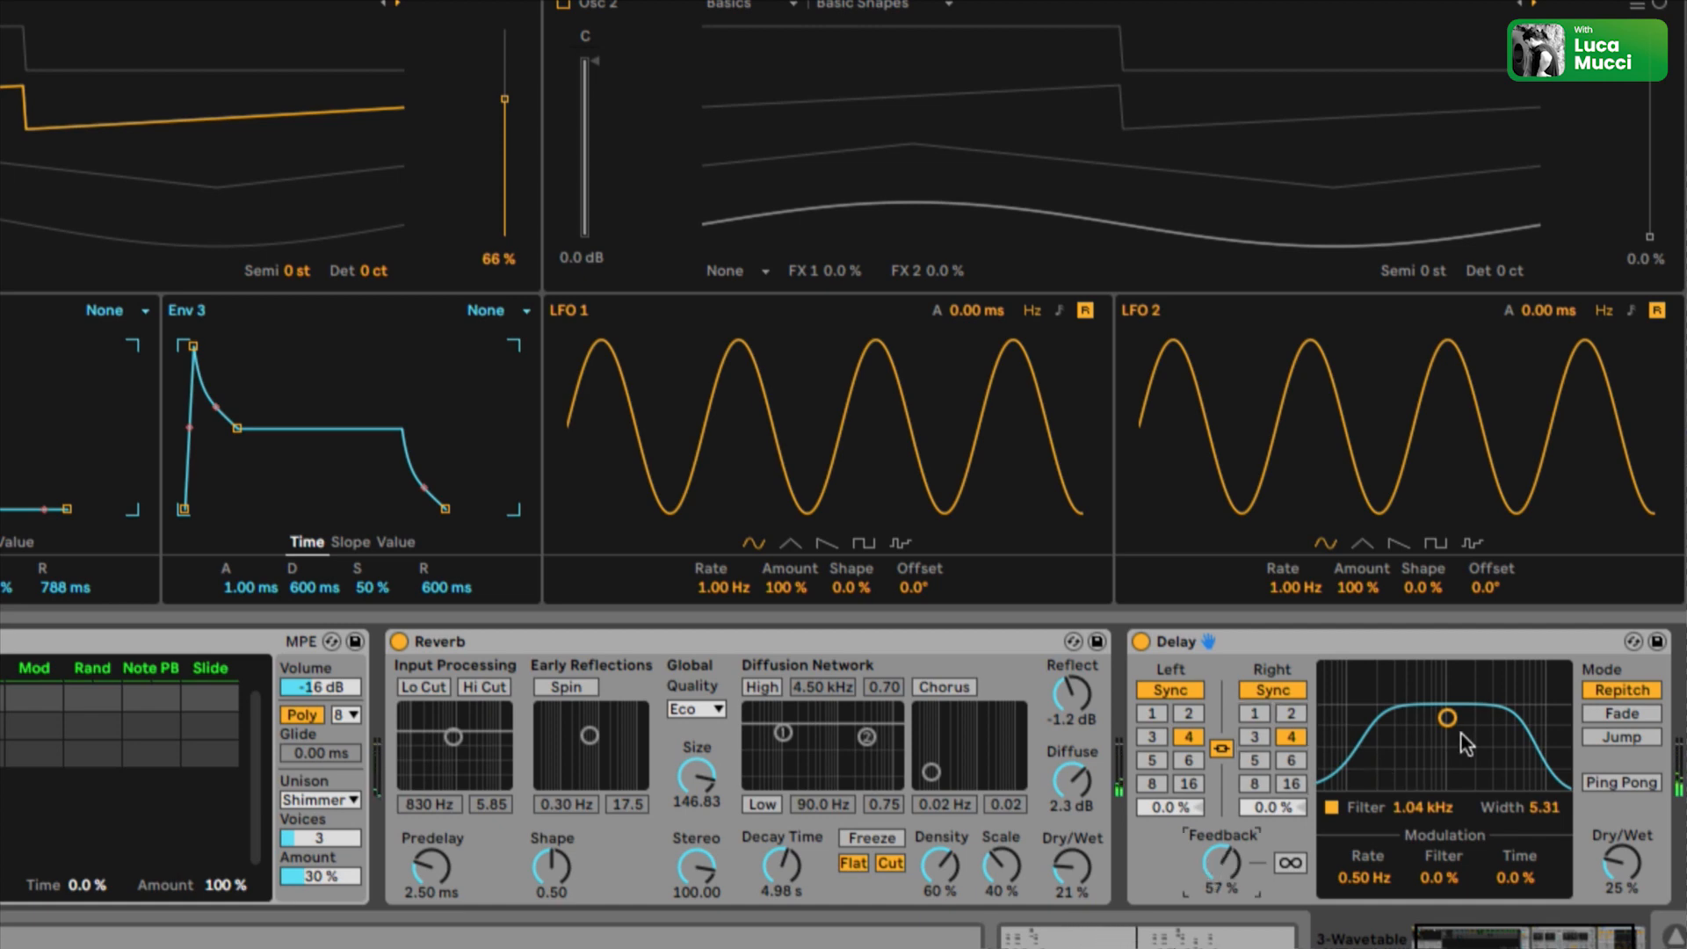
drag(1446, 718, 1445, 721)
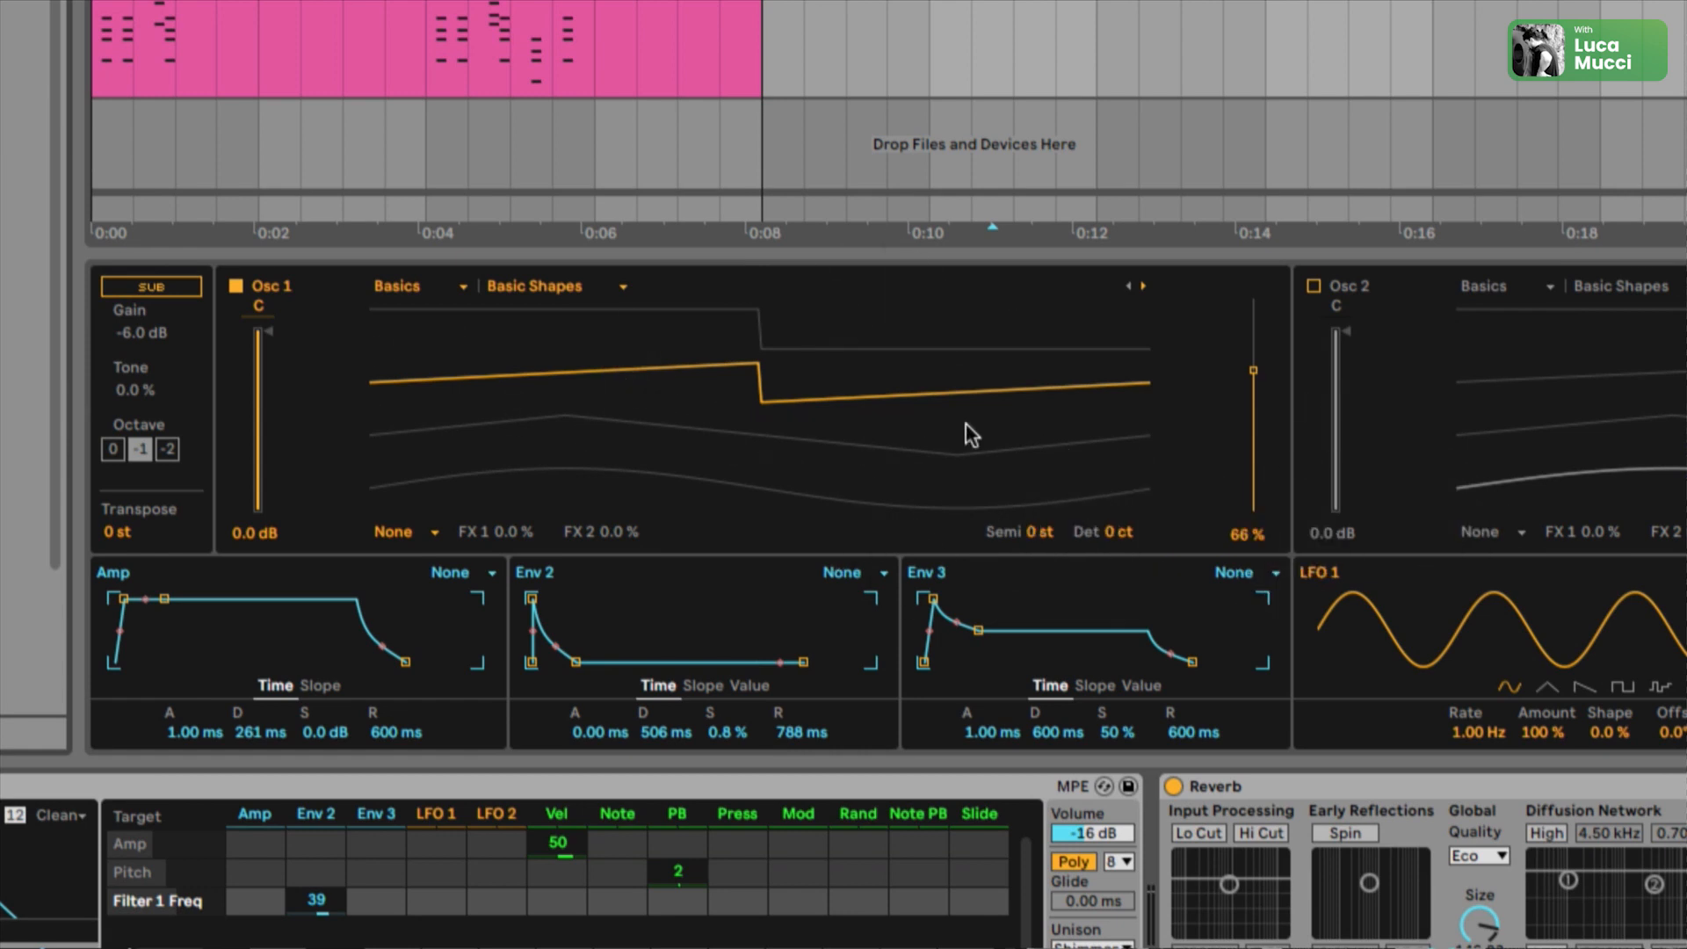
Switch Osc 1 to the FM Feedback wavetable in the Basics category
click(428, 289)
click(508, 283)
click(409, 290)
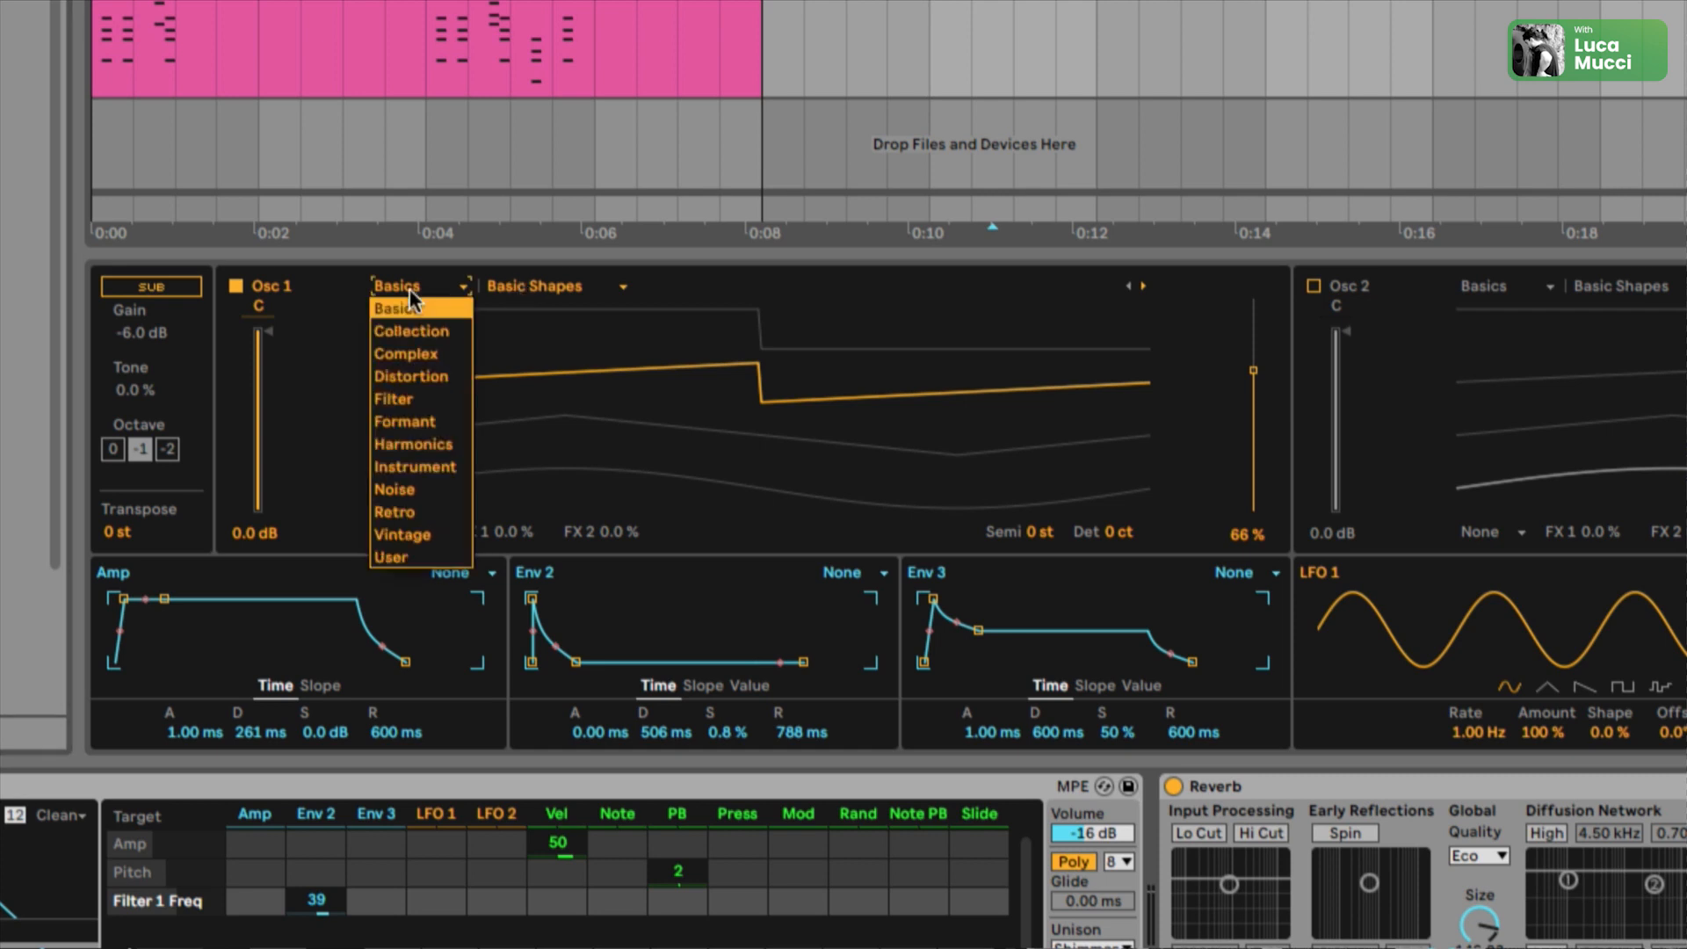
click(567, 283)
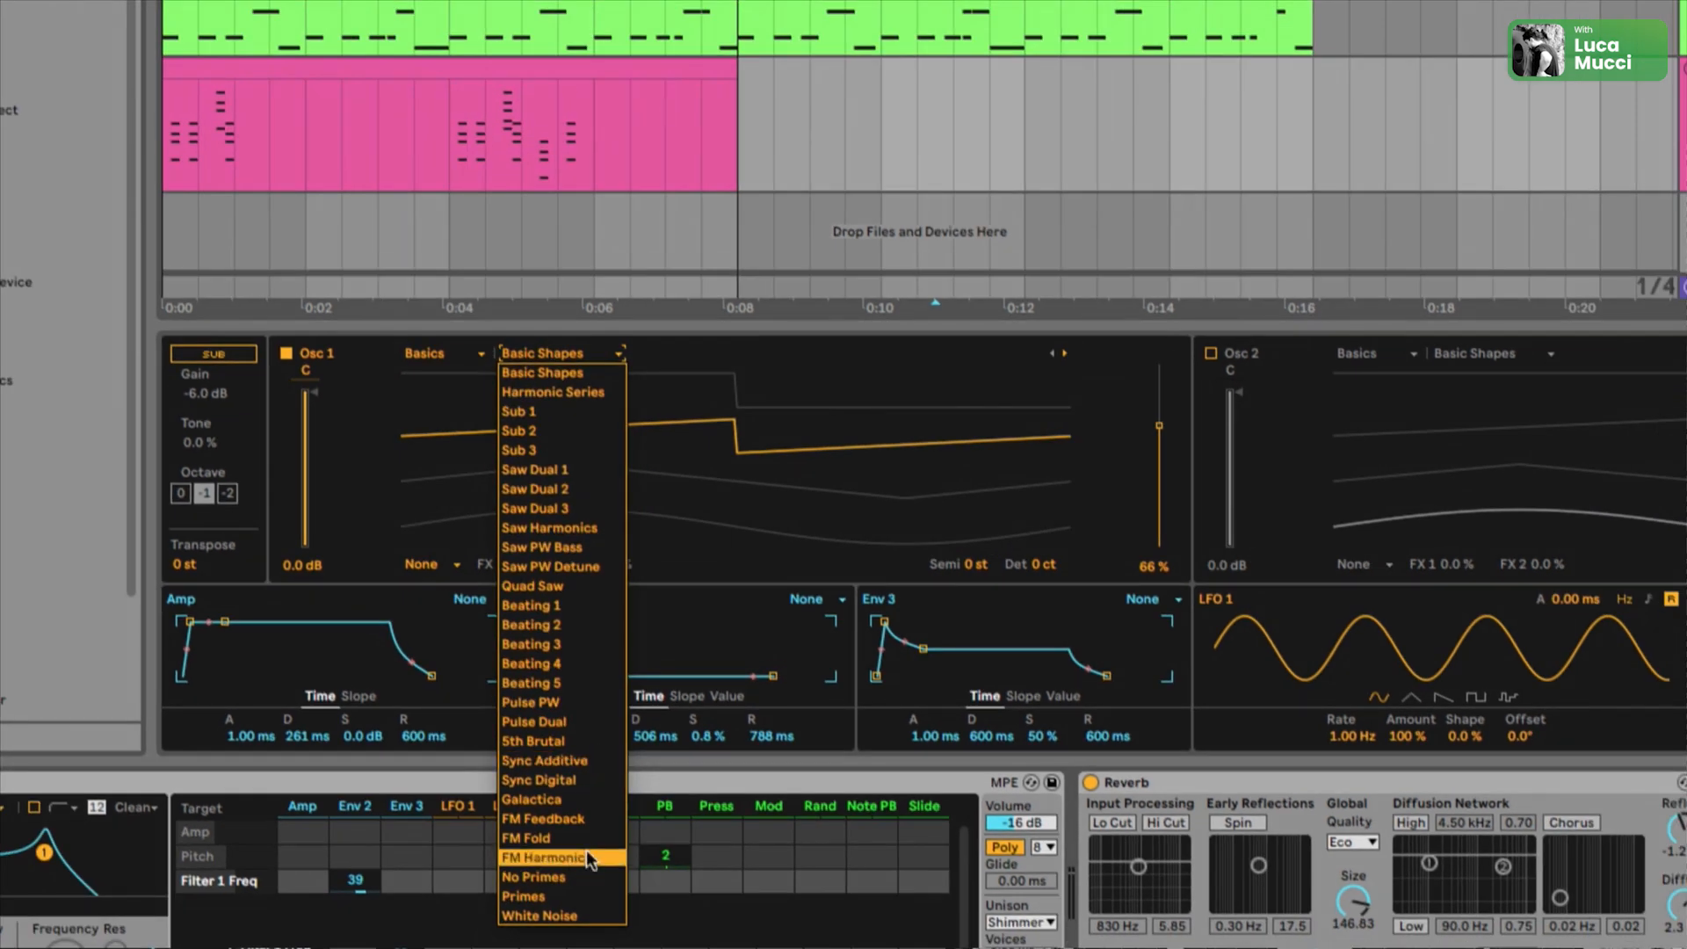
click(569, 818)
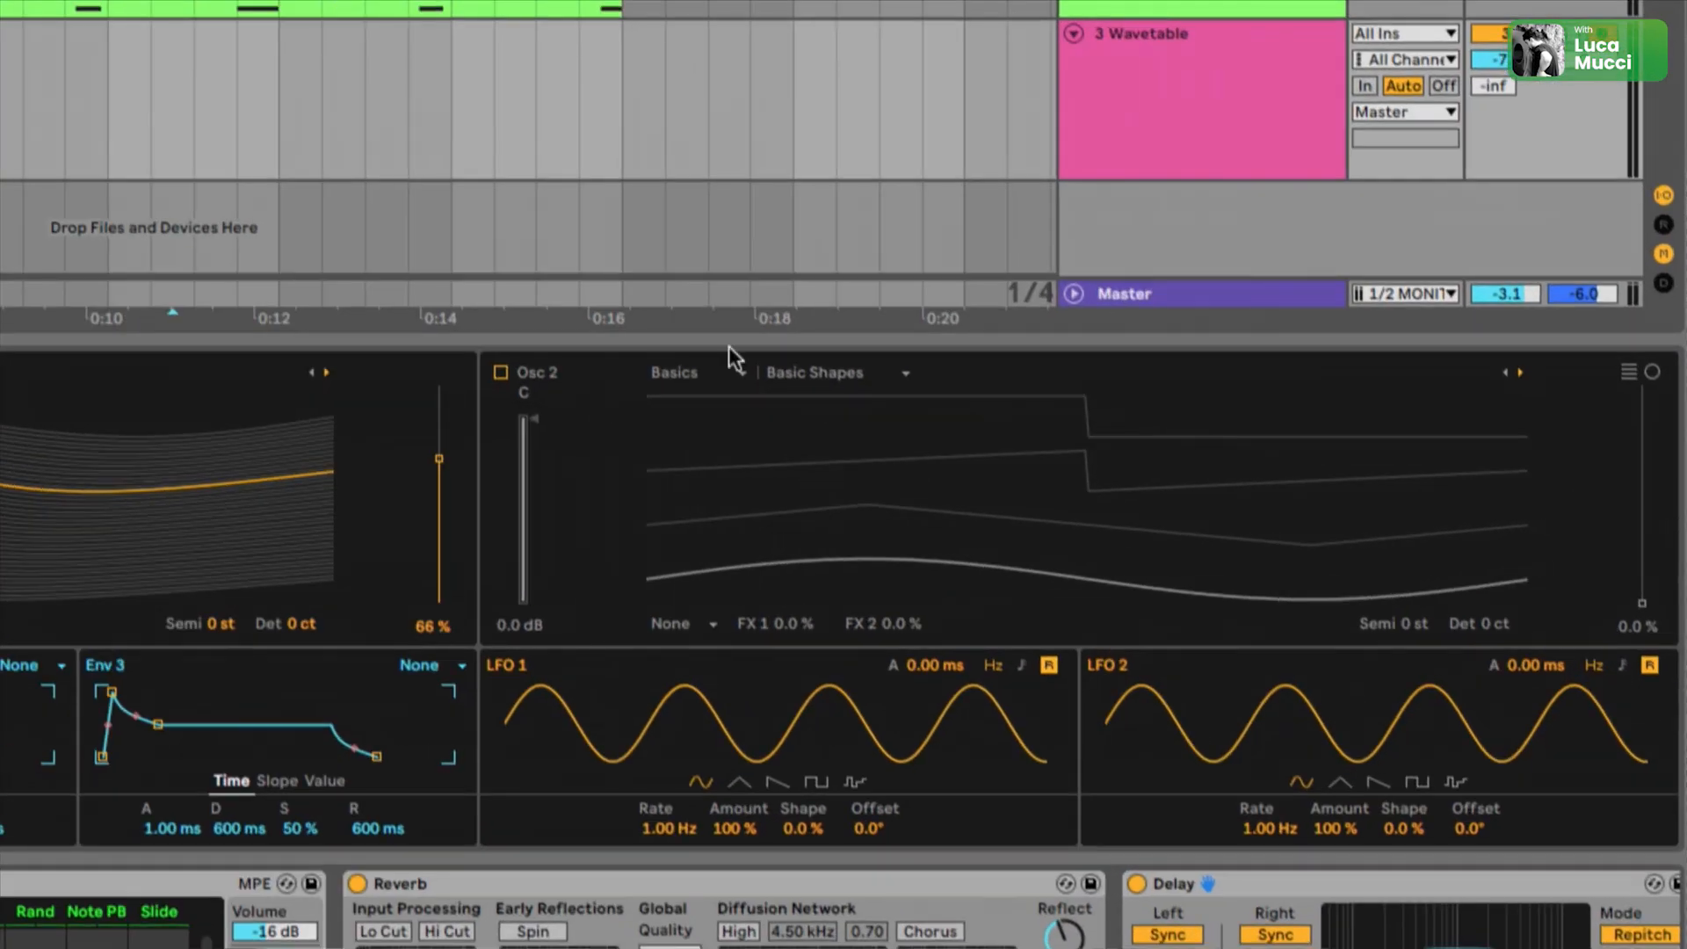
Enable Osc 2 with the FM Fold wavetable and set its wave position to 33 %
click(502, 373)
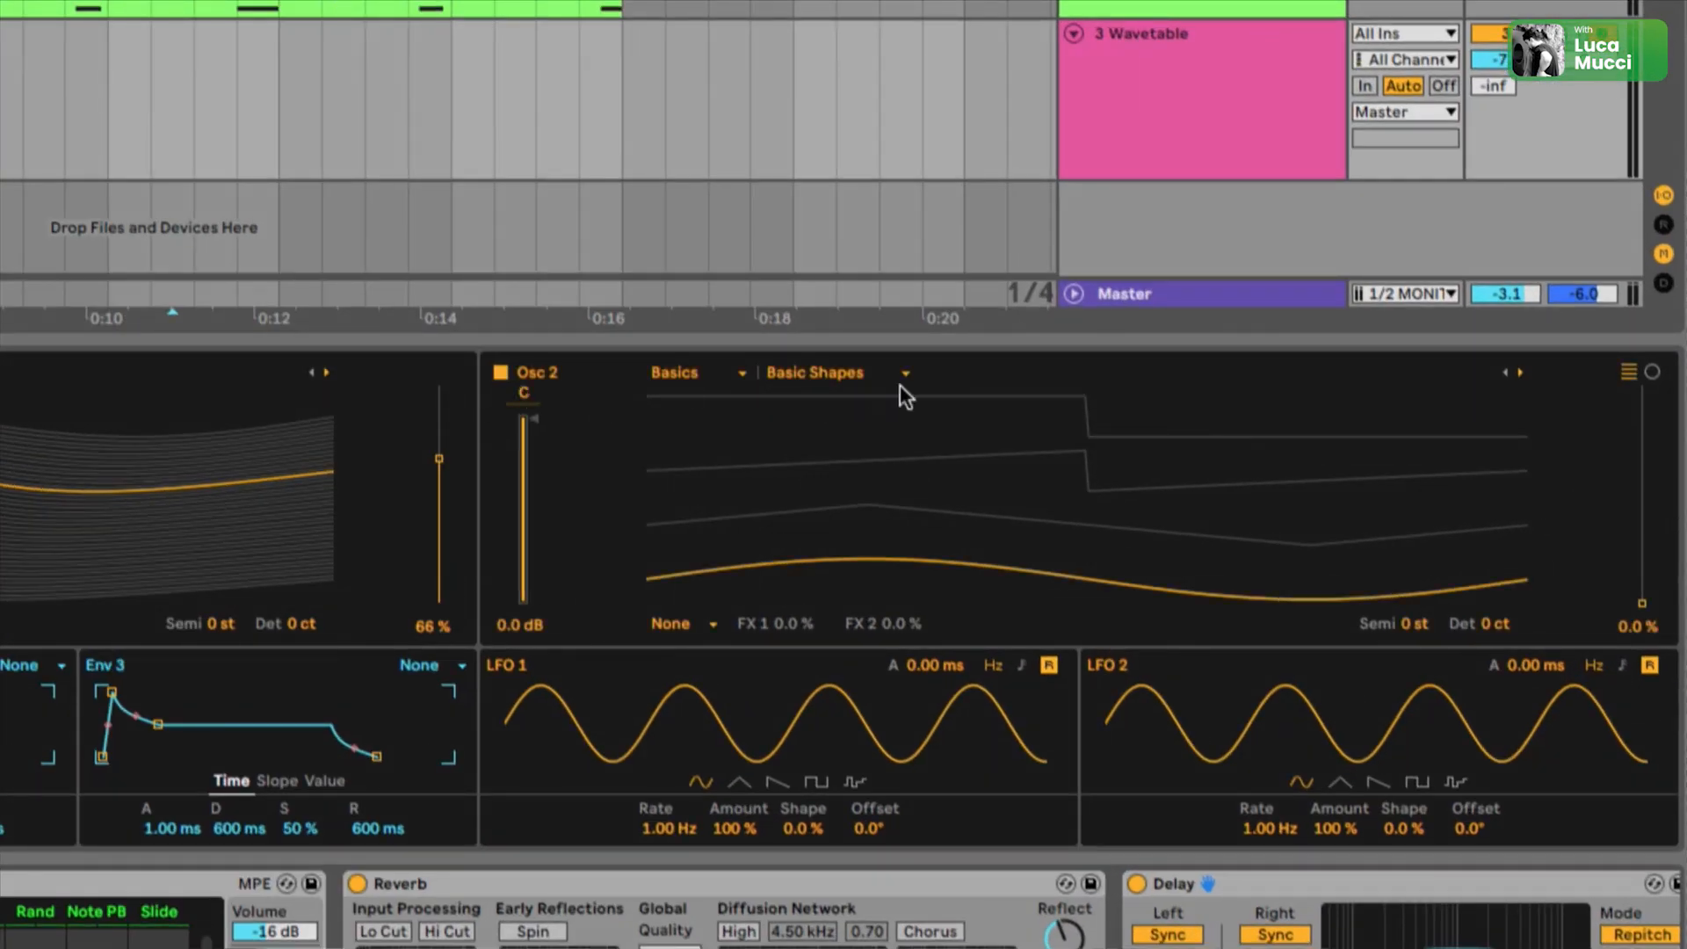
click(903, 373)
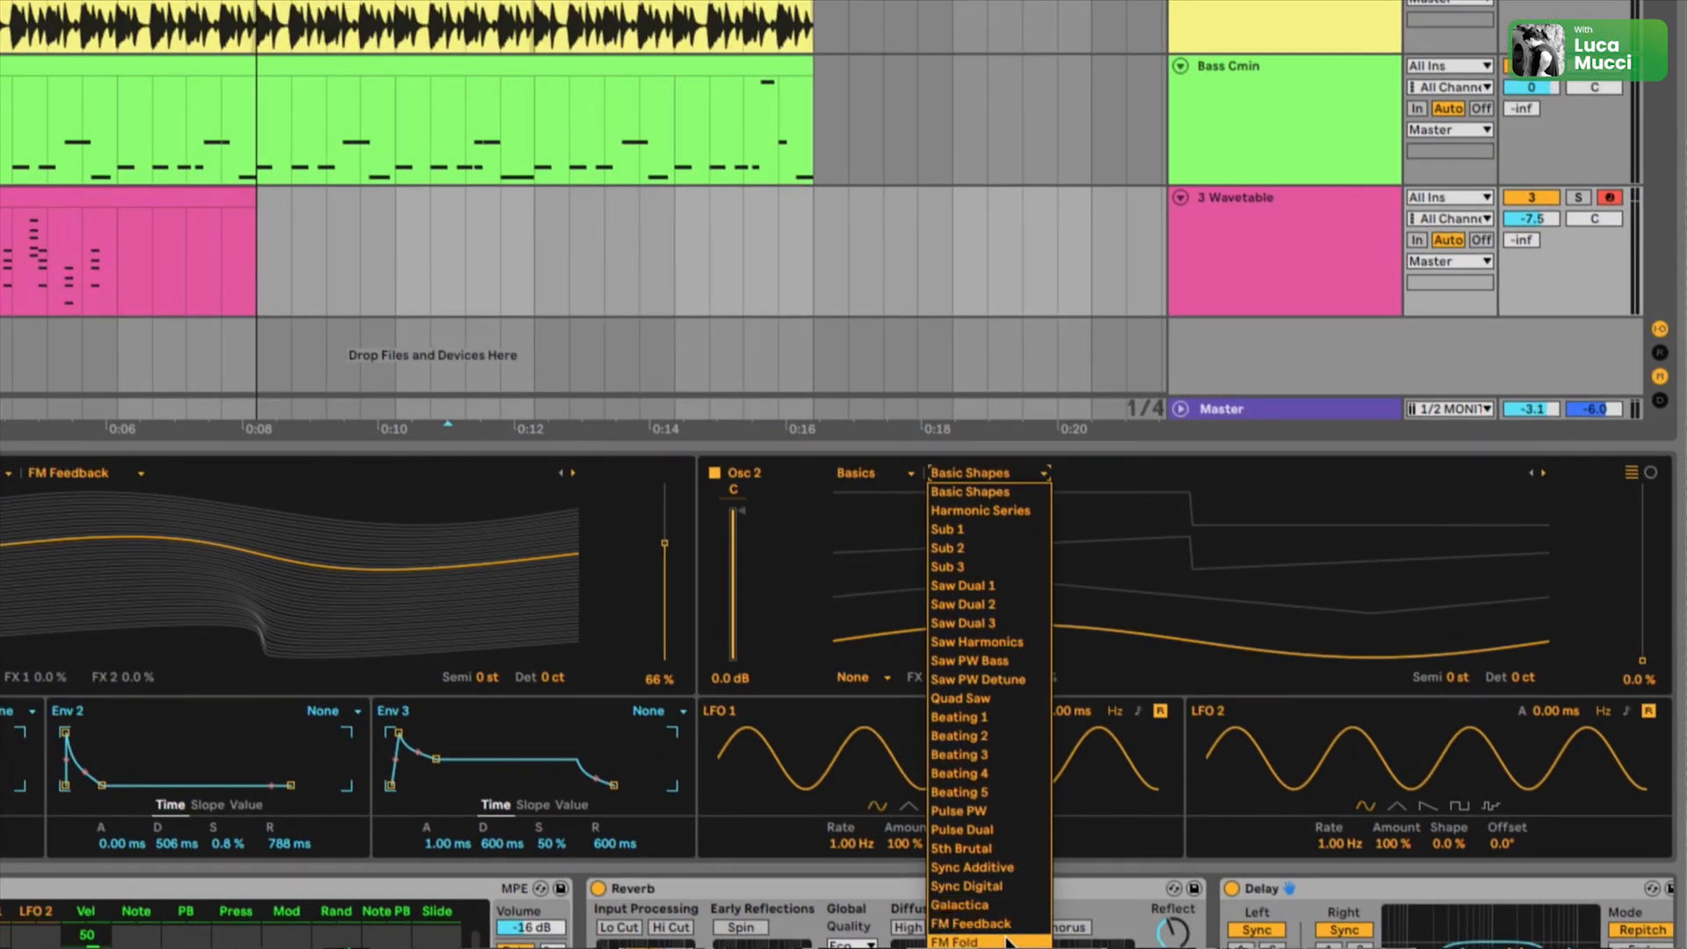
click(1007, 942)
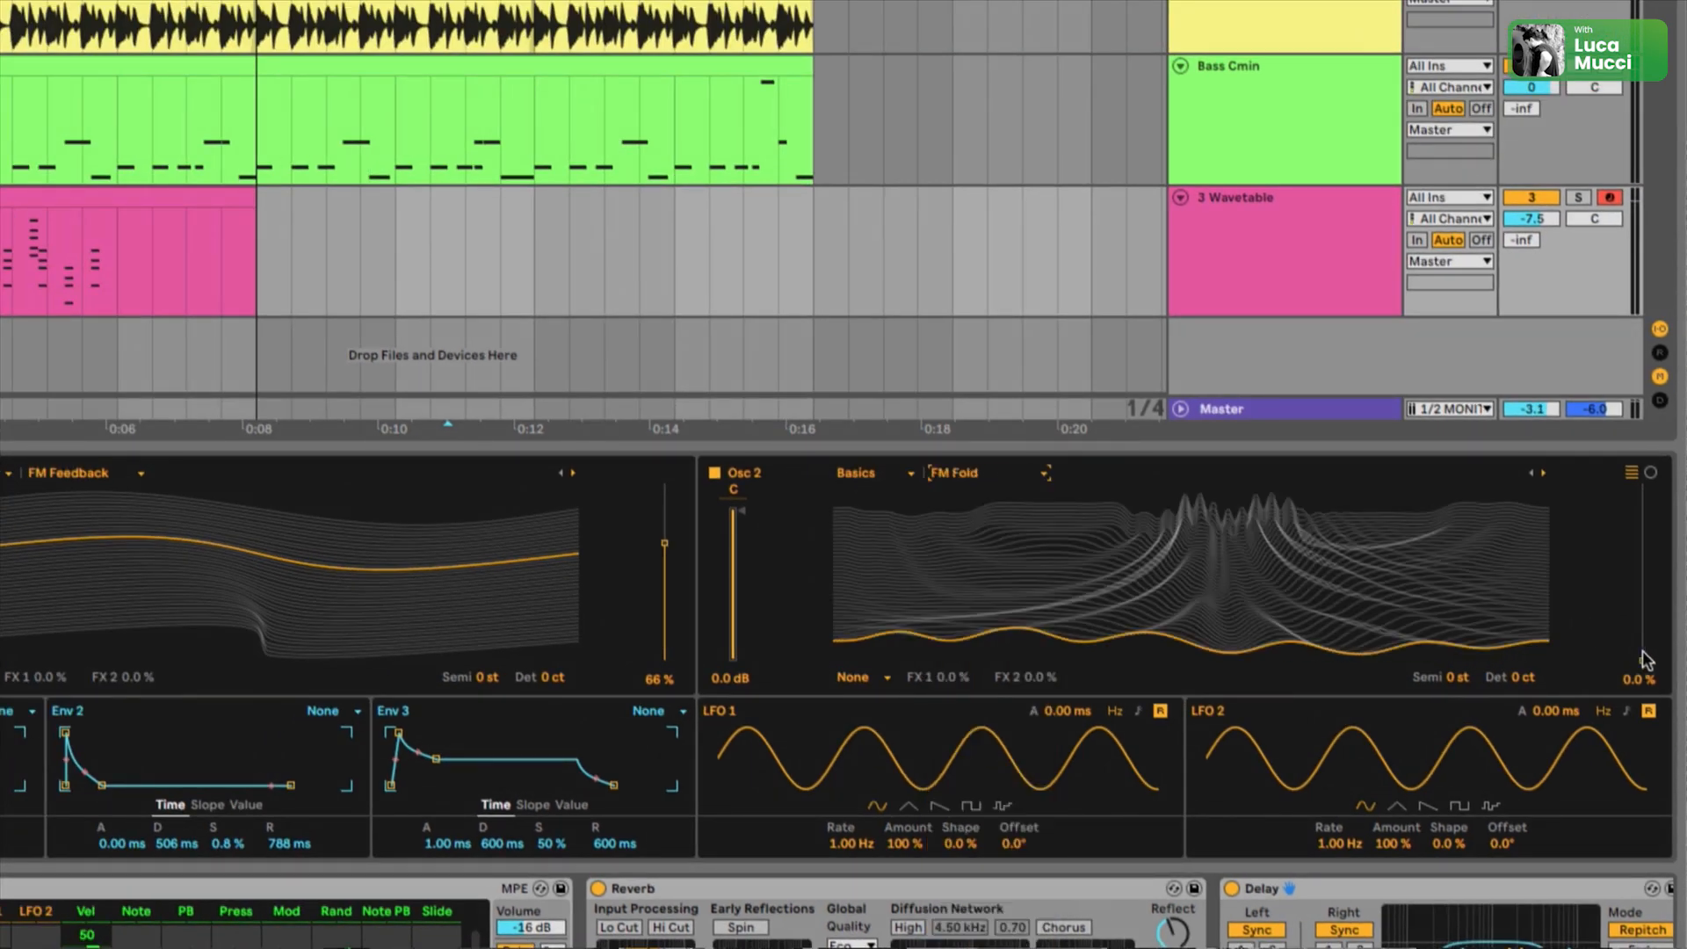
drag(1645, 661, 1641, 603)
click(200, 189)
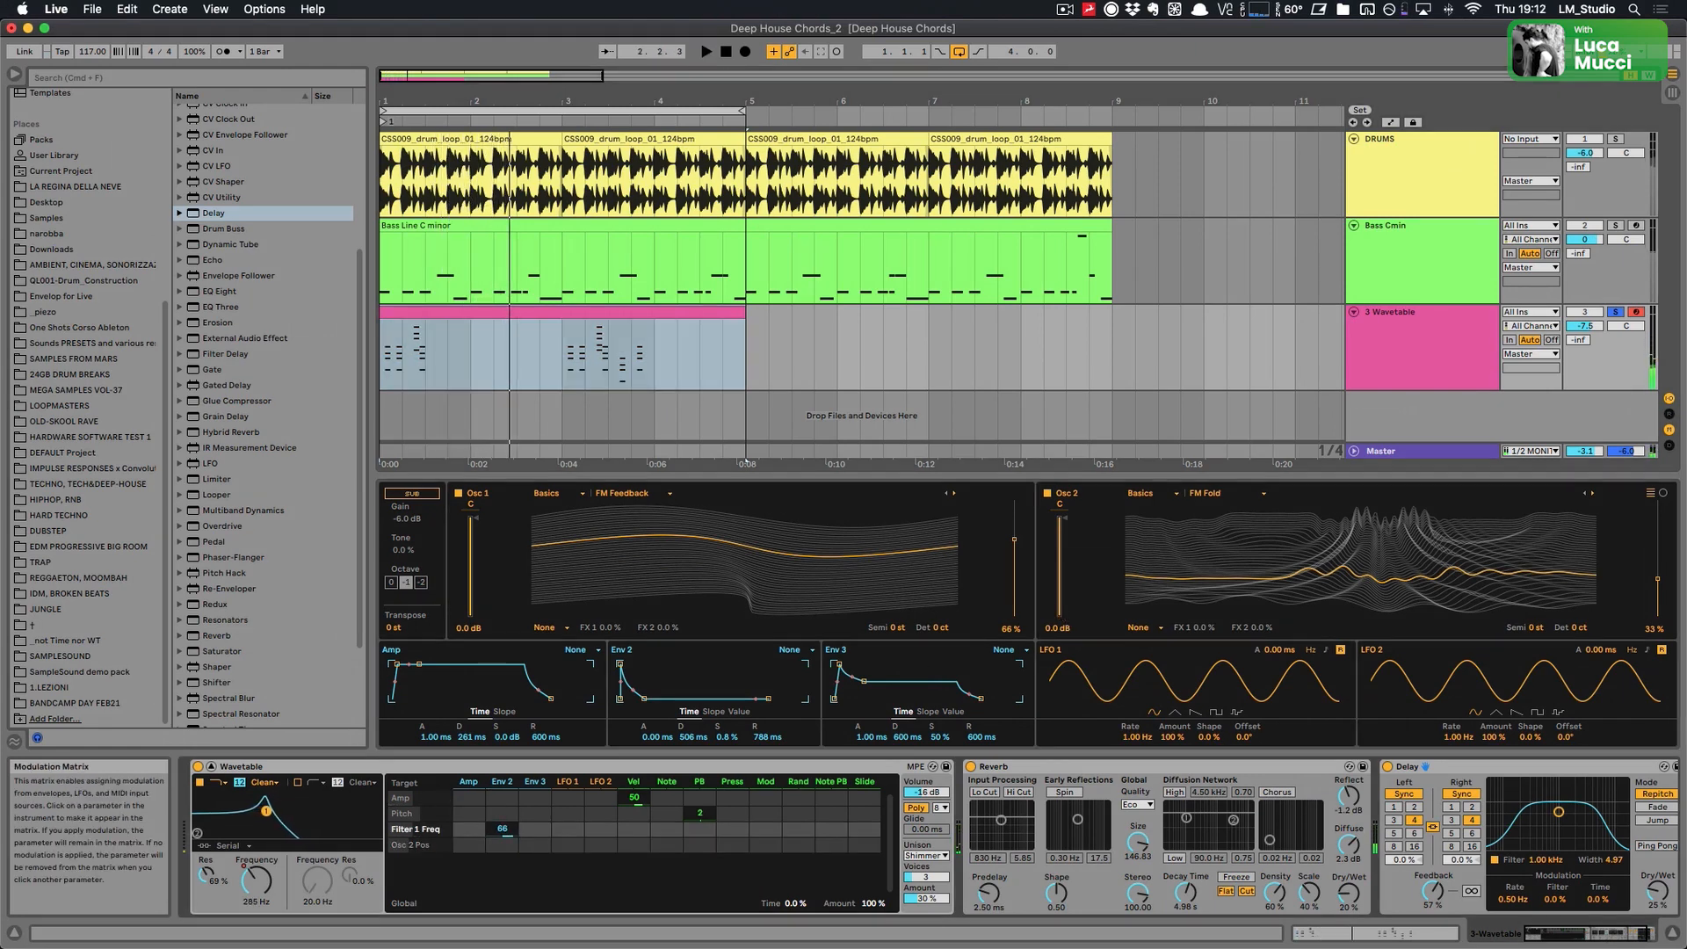
Try Osc 1's wave position at 0.0 % and raise Osc 2's to 100 % while playing the chords
drag(1015, 538, 1053, 620)
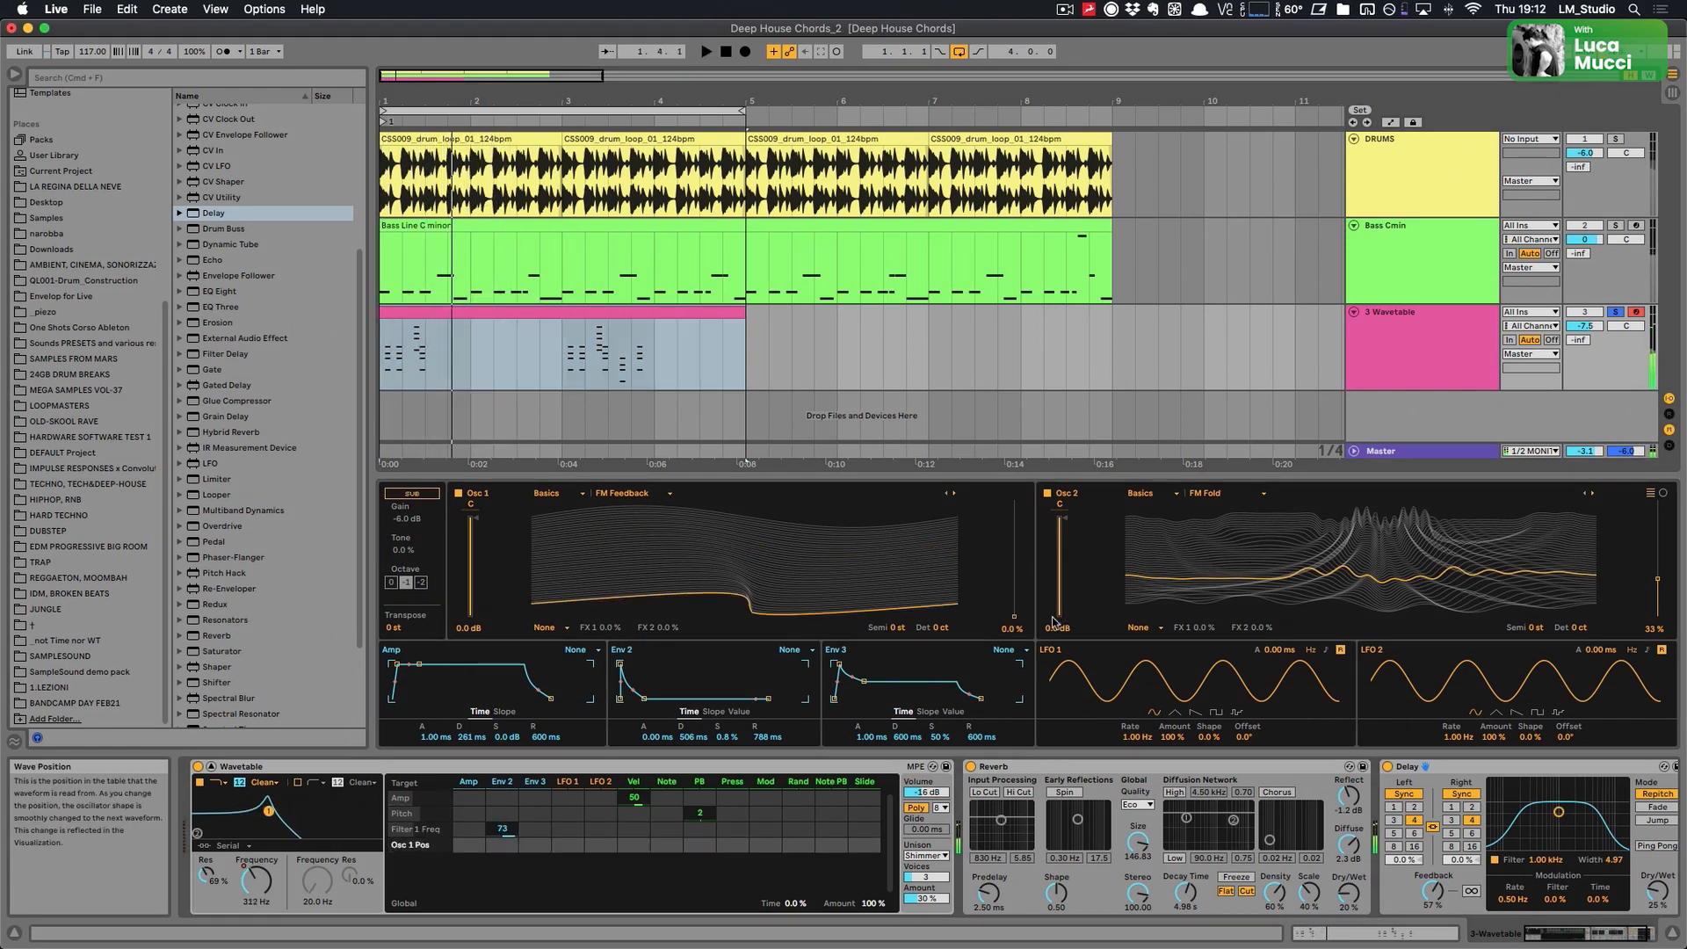
drag(1658, 580, 1657, 501)
key(space)
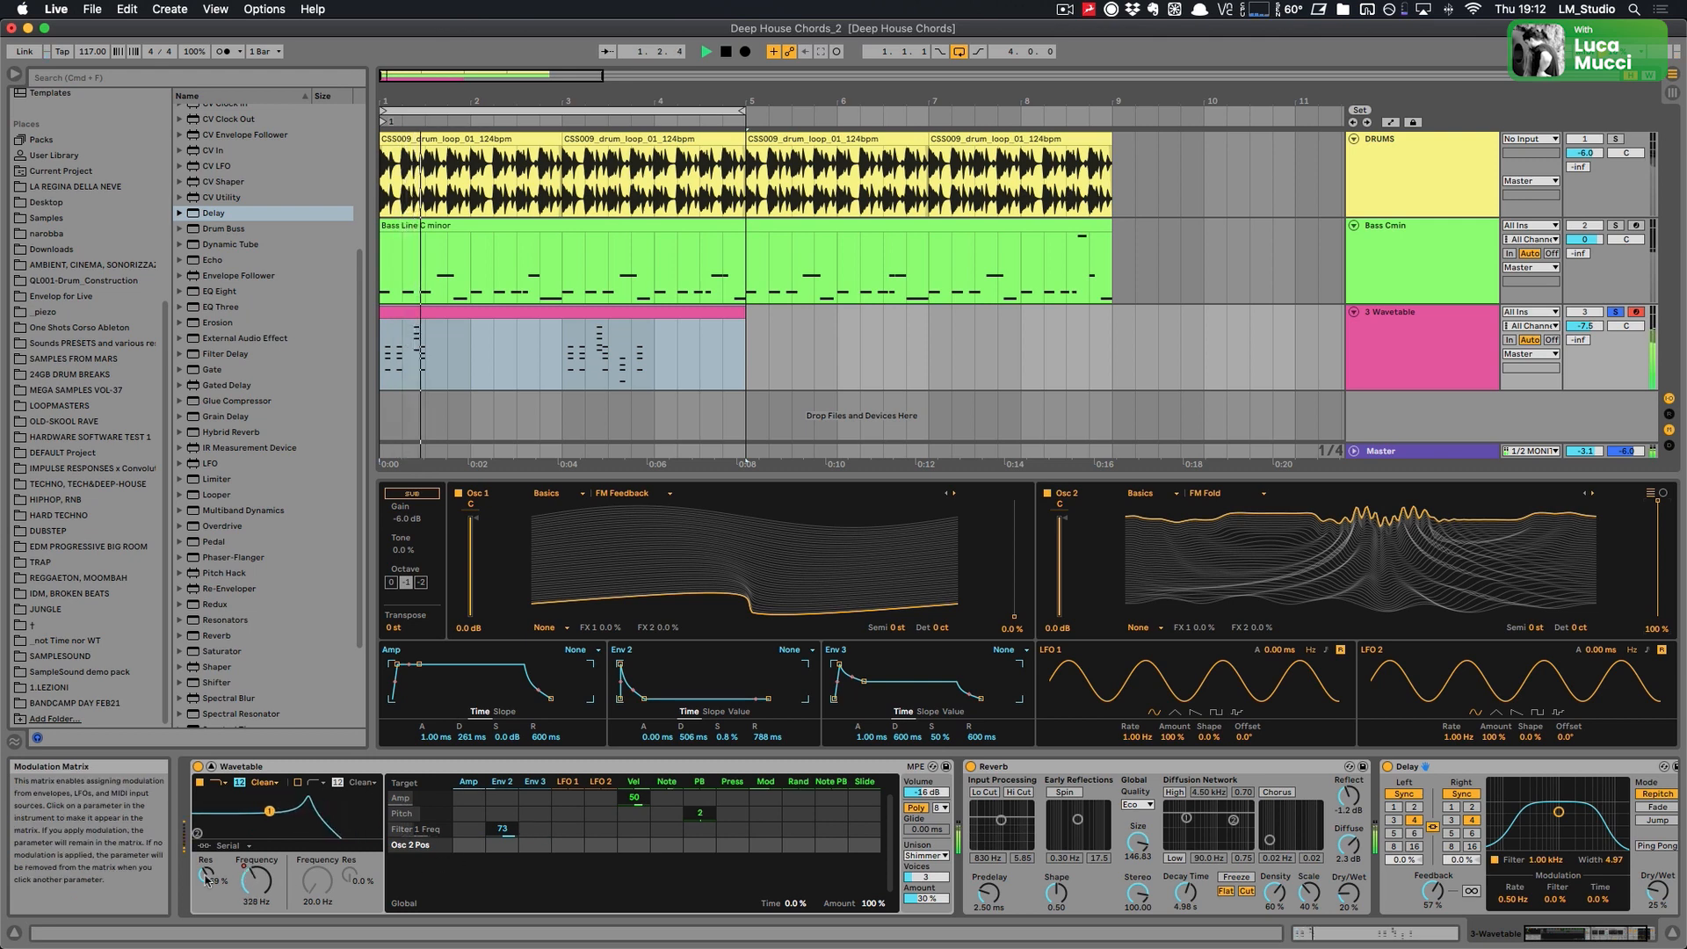
Lower Filter 1's resonance to 0.0 %, set Osc 1's wave position to 55 % and switch Osc 2 to FM Harmonics
drag(207, 878, 206, 940)
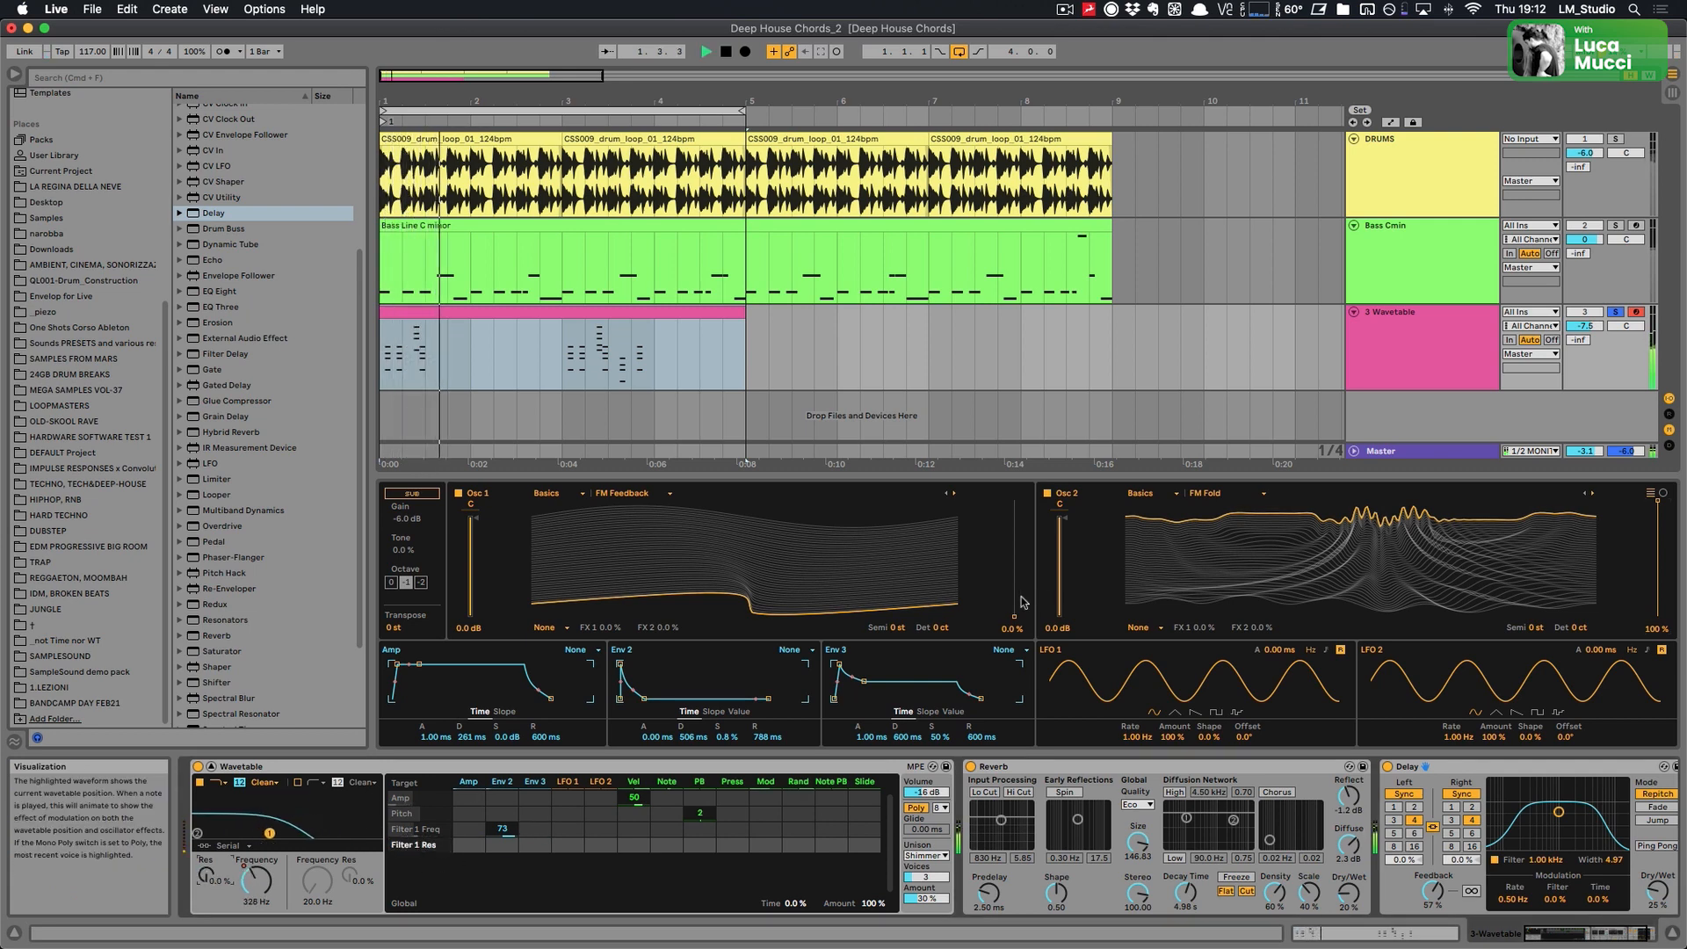
drag(1017, 606, 1016, 552)
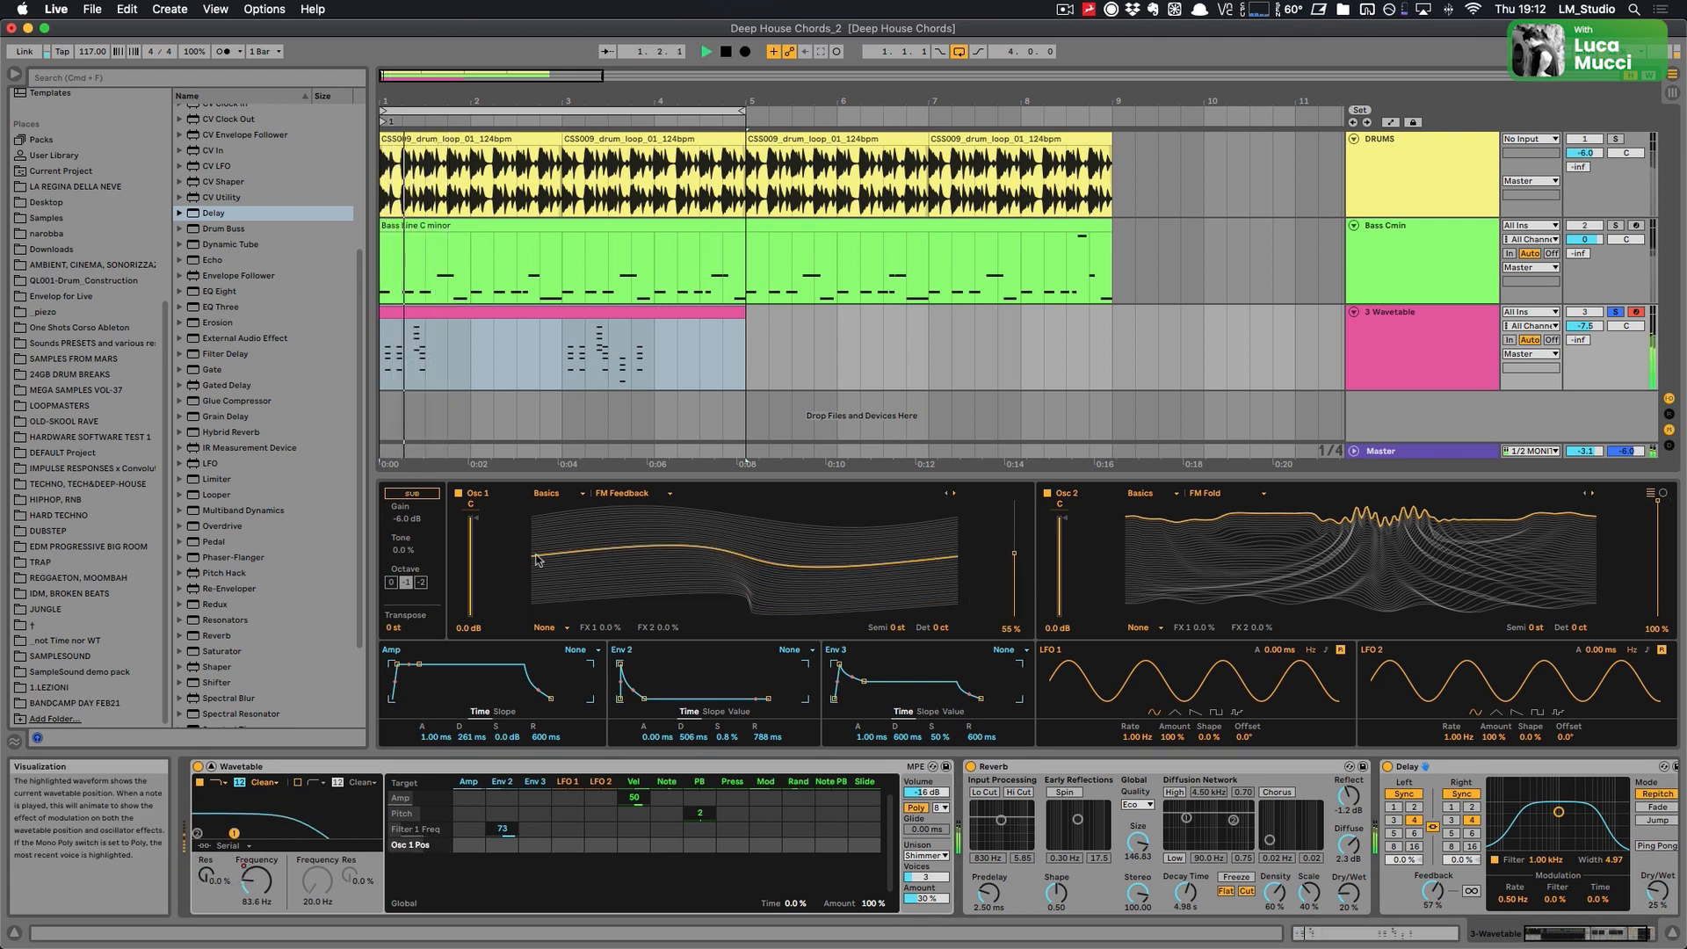
click(1593, 493)
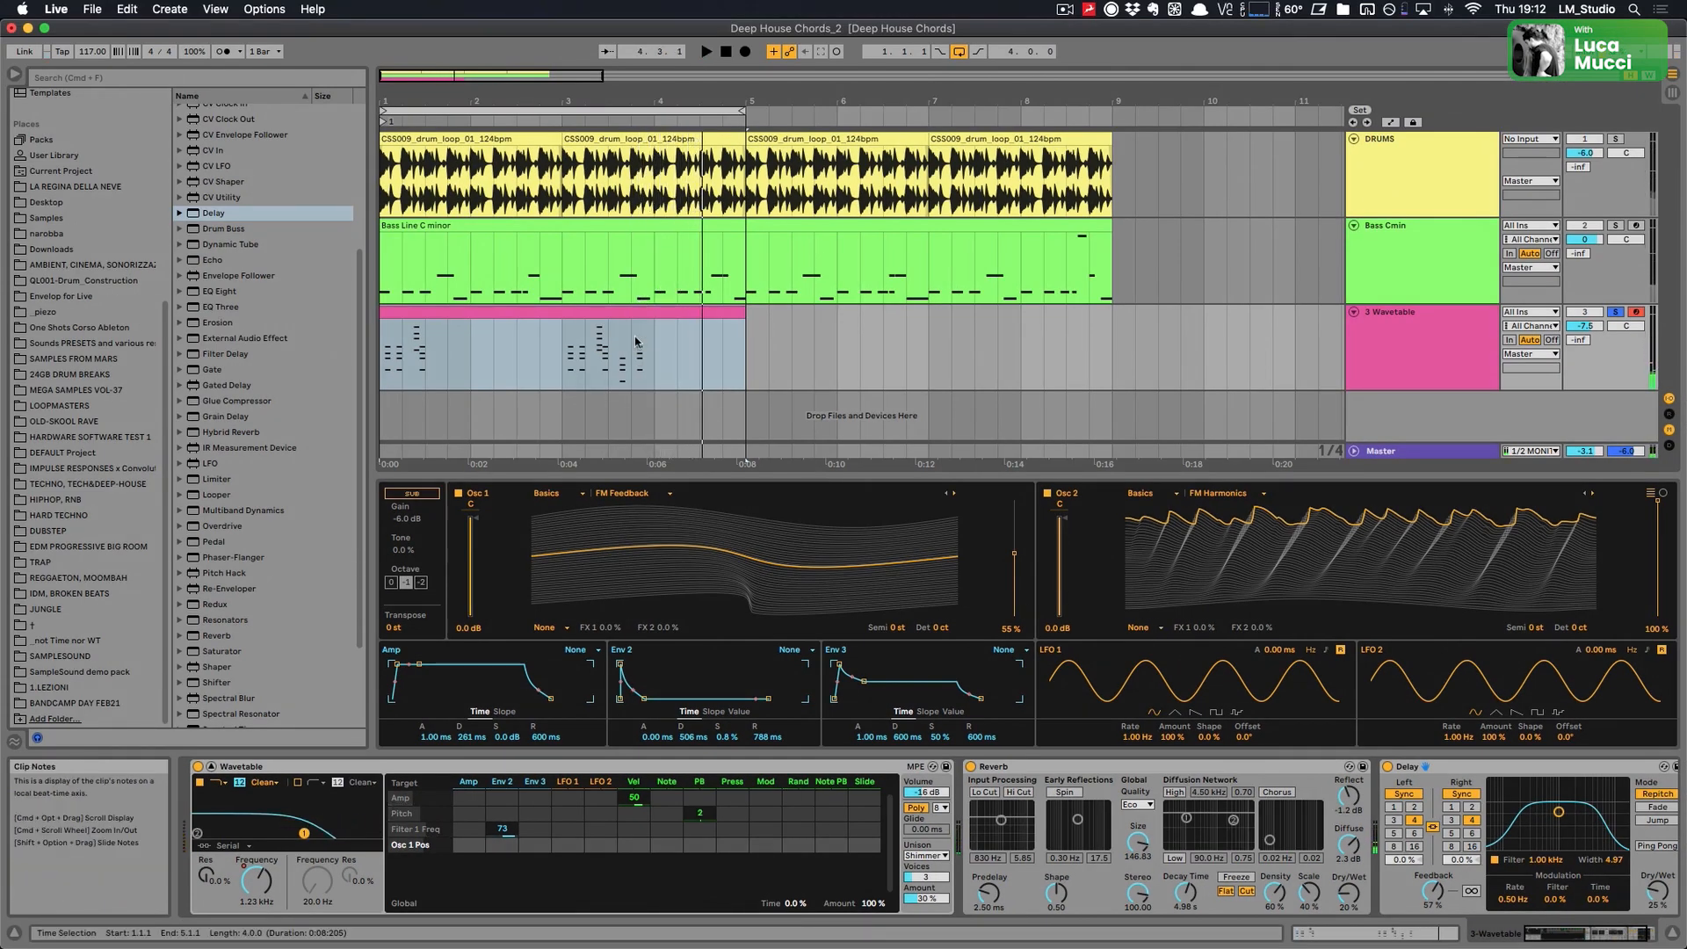
Load an Operator from the Instruments category of the browser
scroll(53, 290, up, 5)
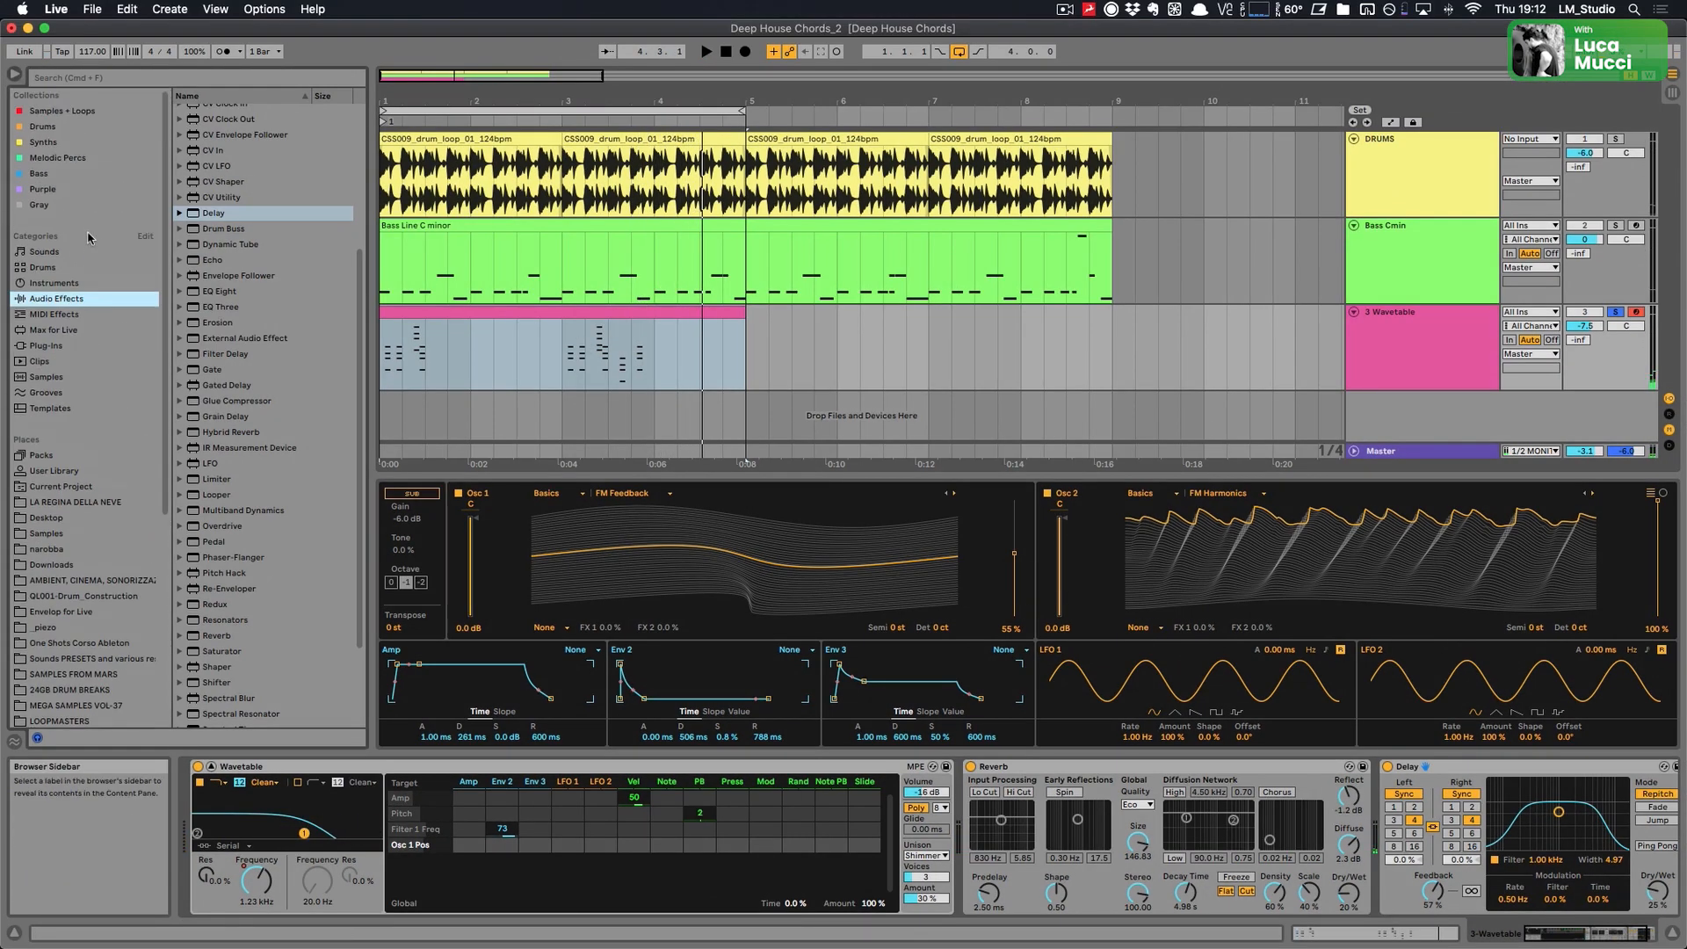
click(50, 288)
double_click(220, 299)
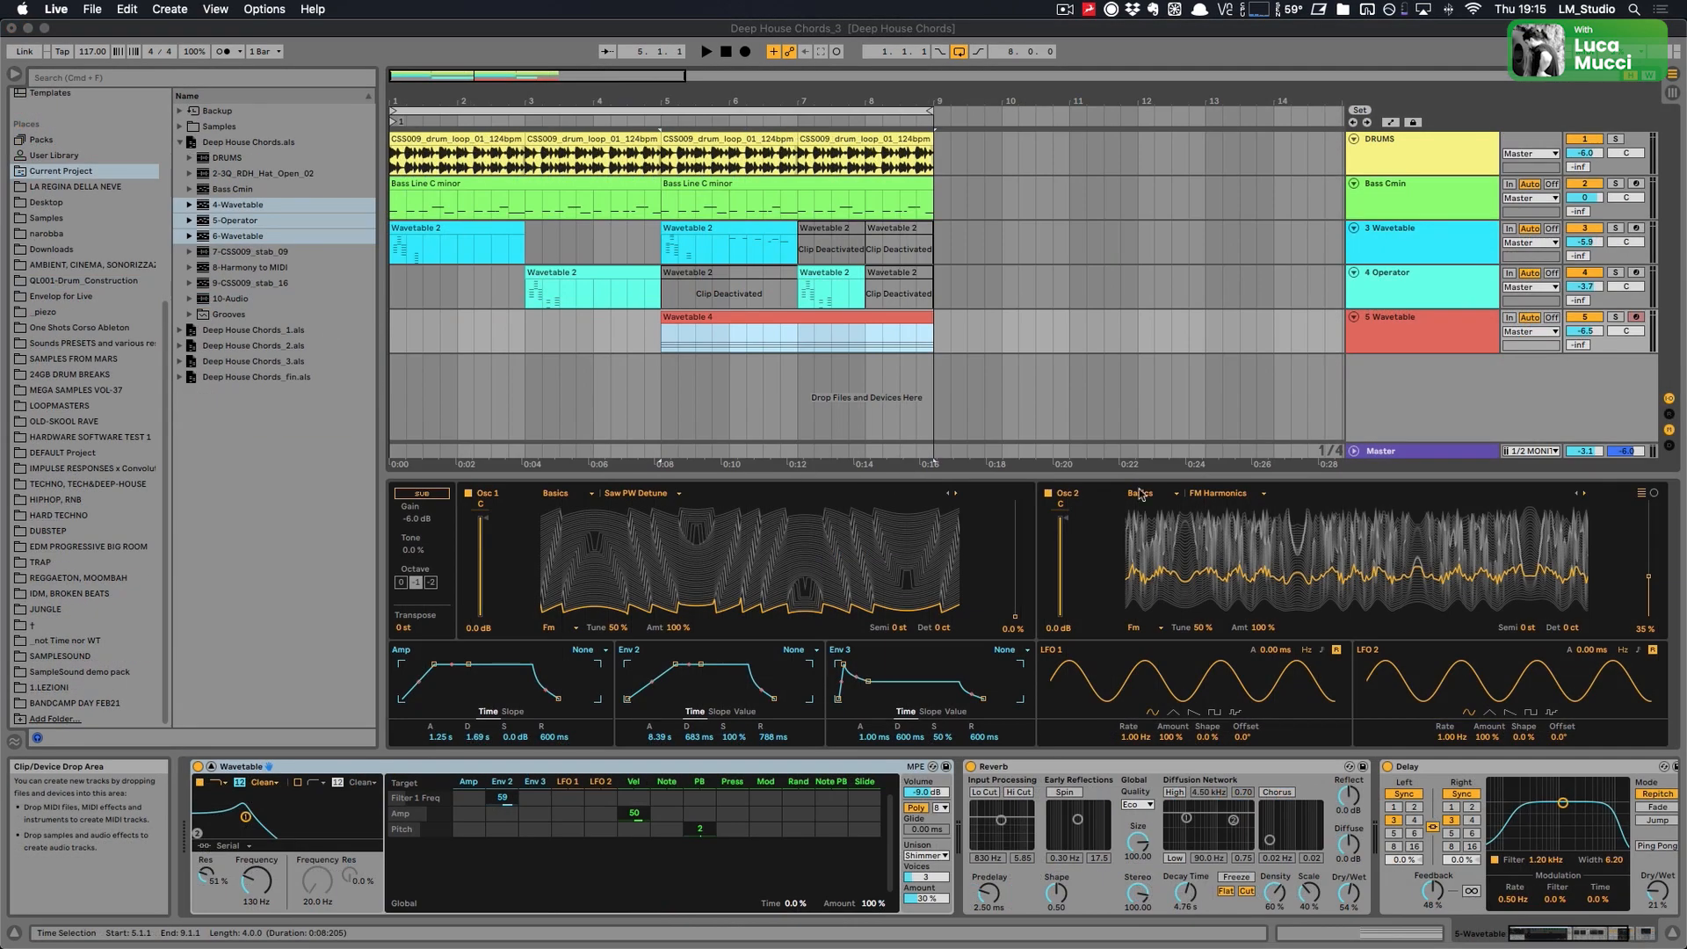
Enlarge the expanded Wavetable device view below the arrangement
click(1029, 477)
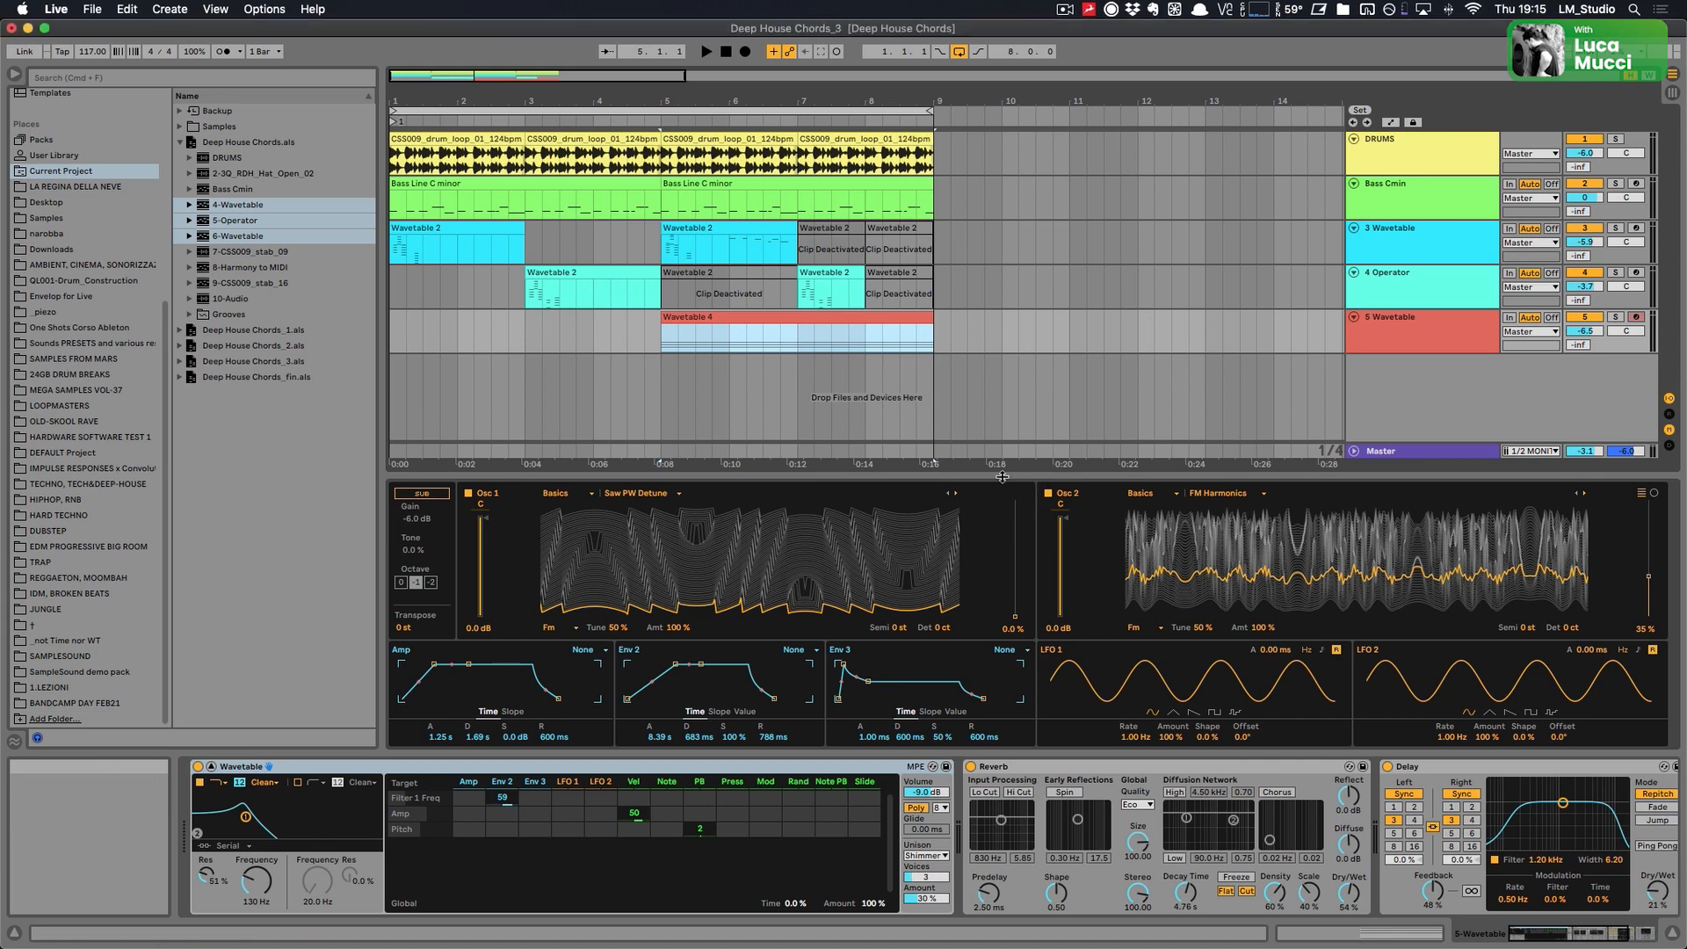
drag(1002, 477, 1004, 419)
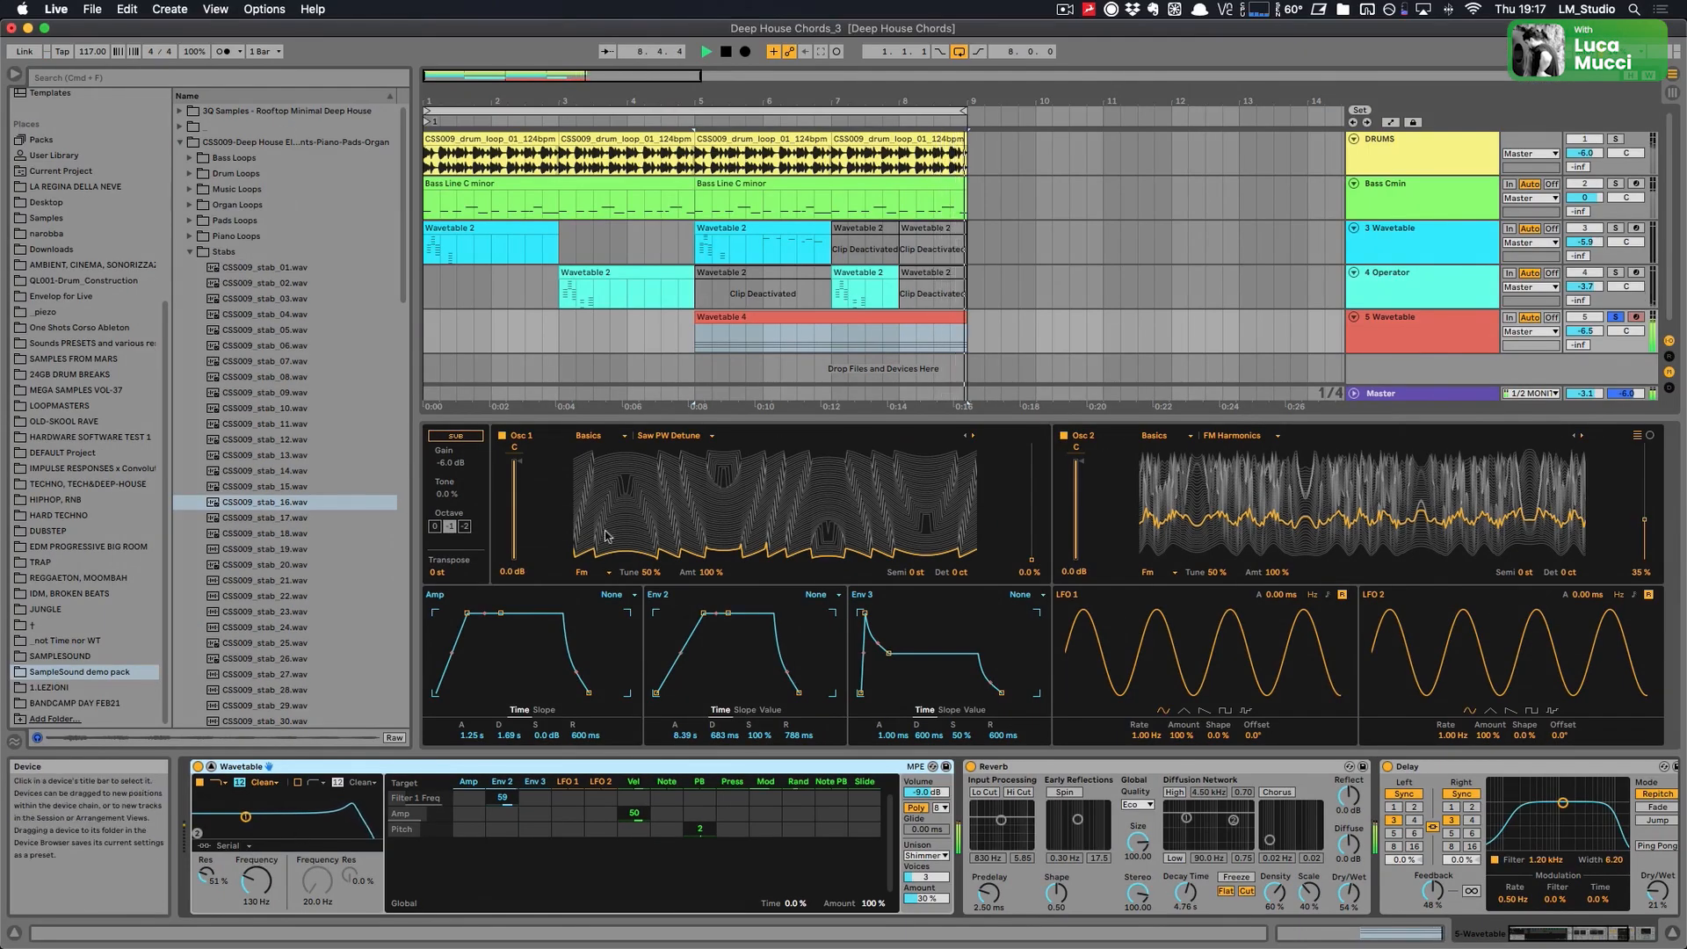
Open the Wavetable 4 clip and examine its sustained chord notes from C2 to D3
double_click(802, 314)
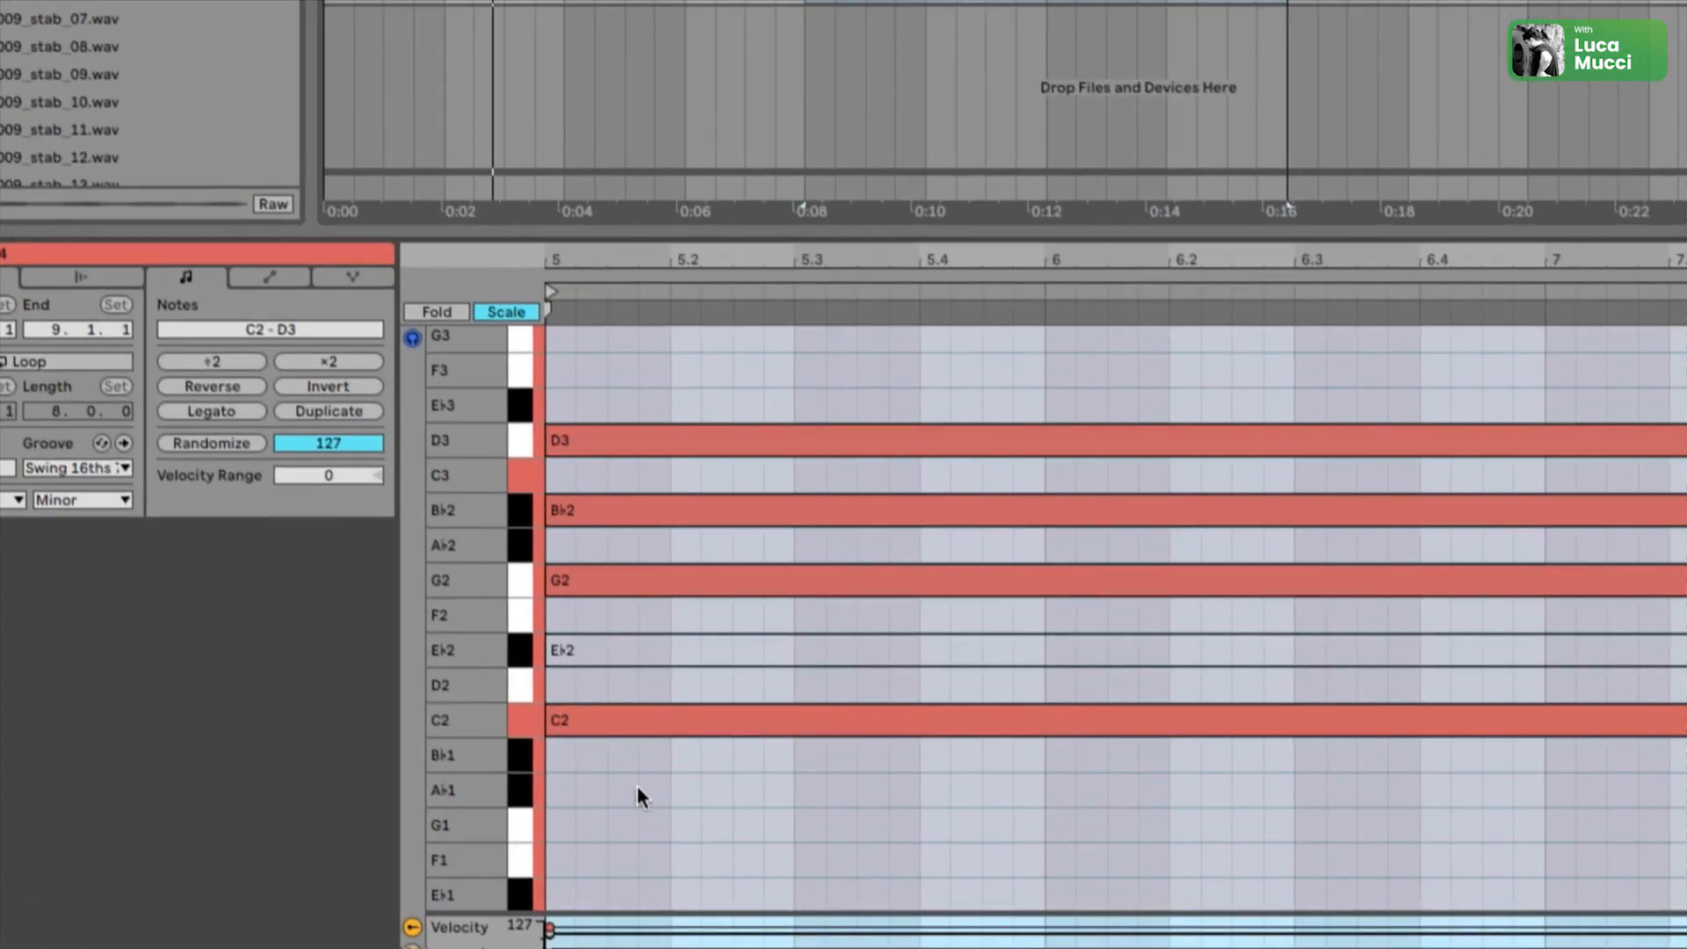
drag(601, 798, 605, 638)
drag(648, 504, 640, 433)
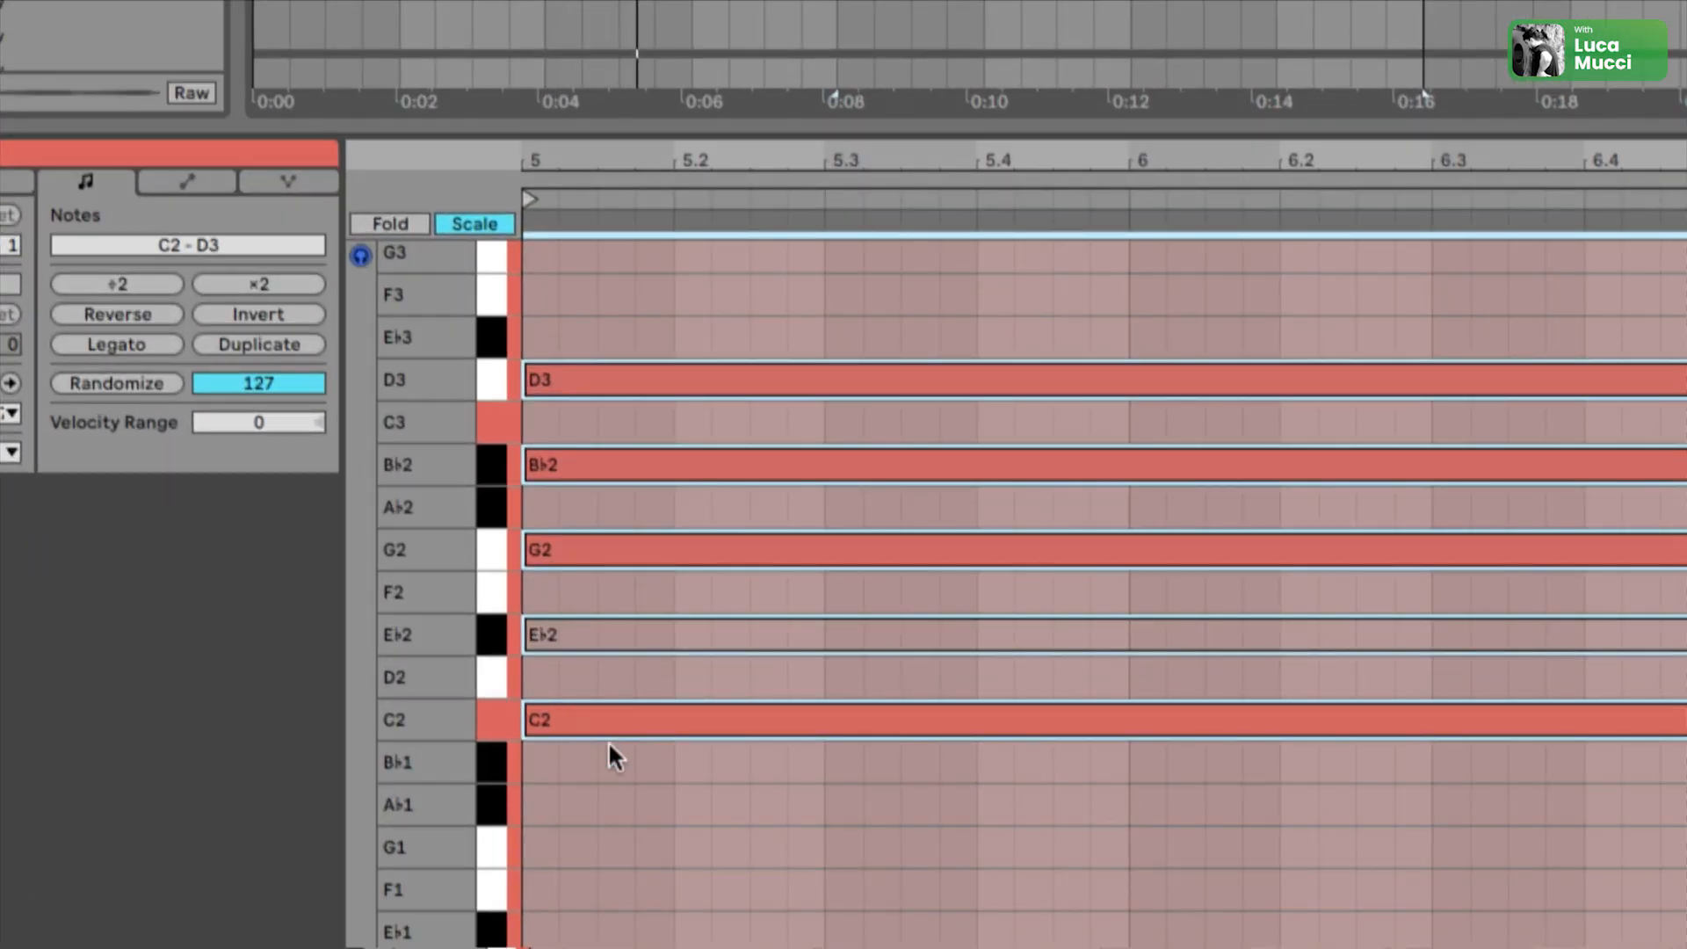
drag(599, 760, 637, 329)
drag(691, 594, 662, 642)
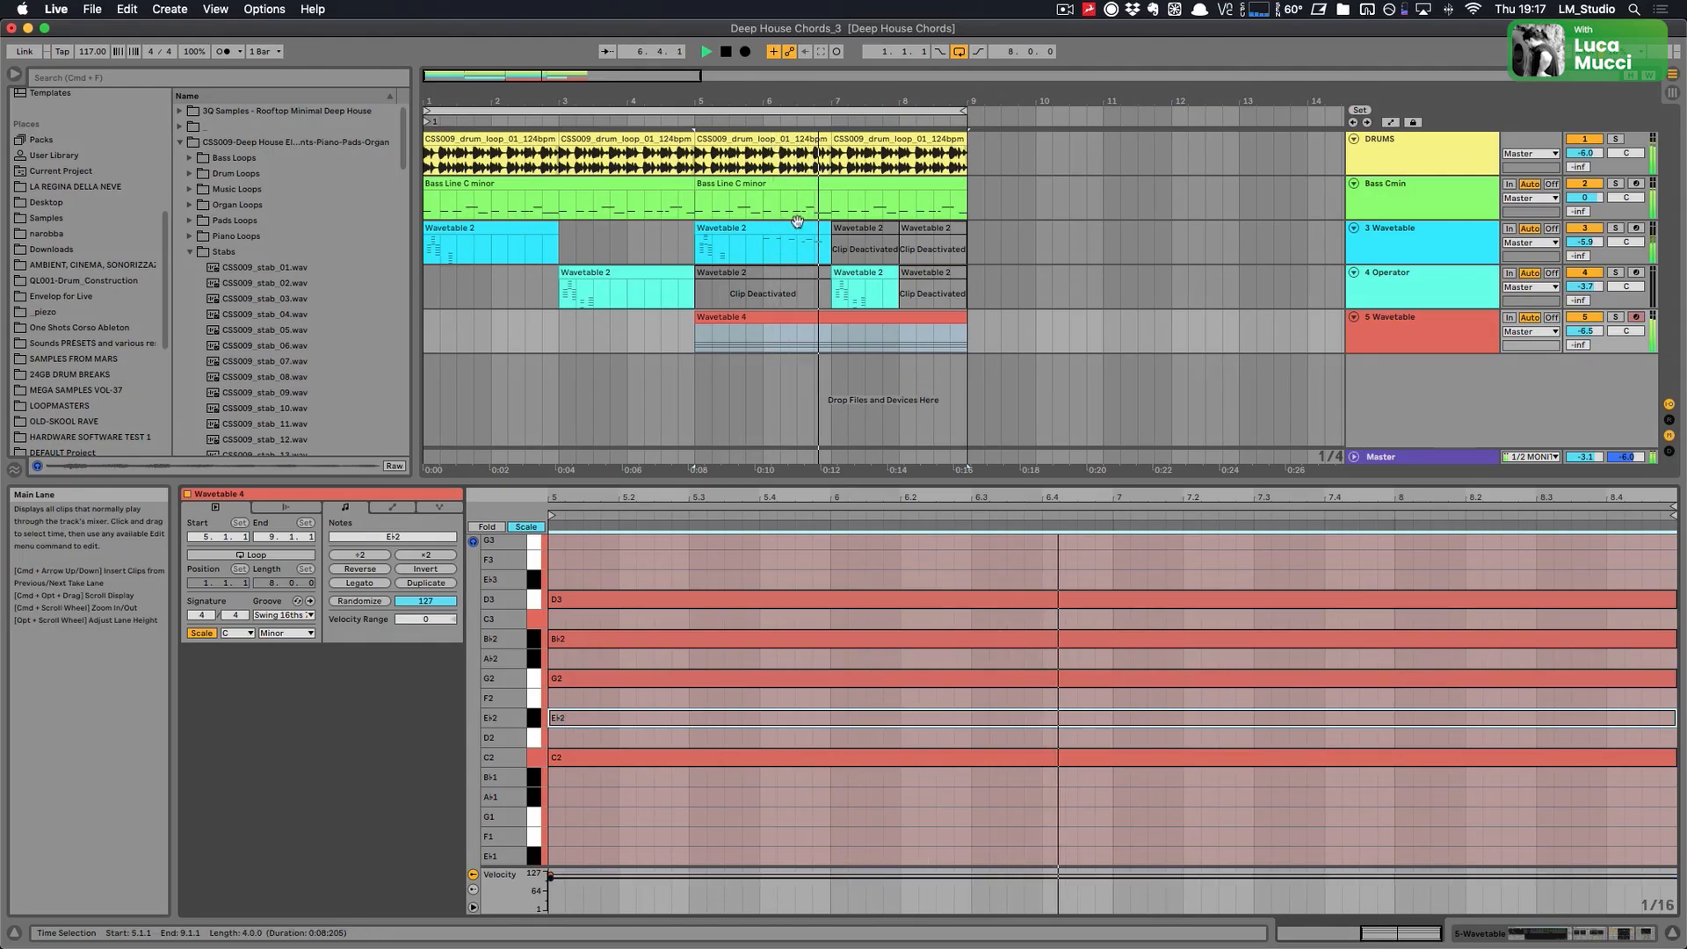
Show the device chain of the 3 Wavetable track, followed by the 5 Wavetable track, during playback
click(1386, 248)
double_click(1386, 248)
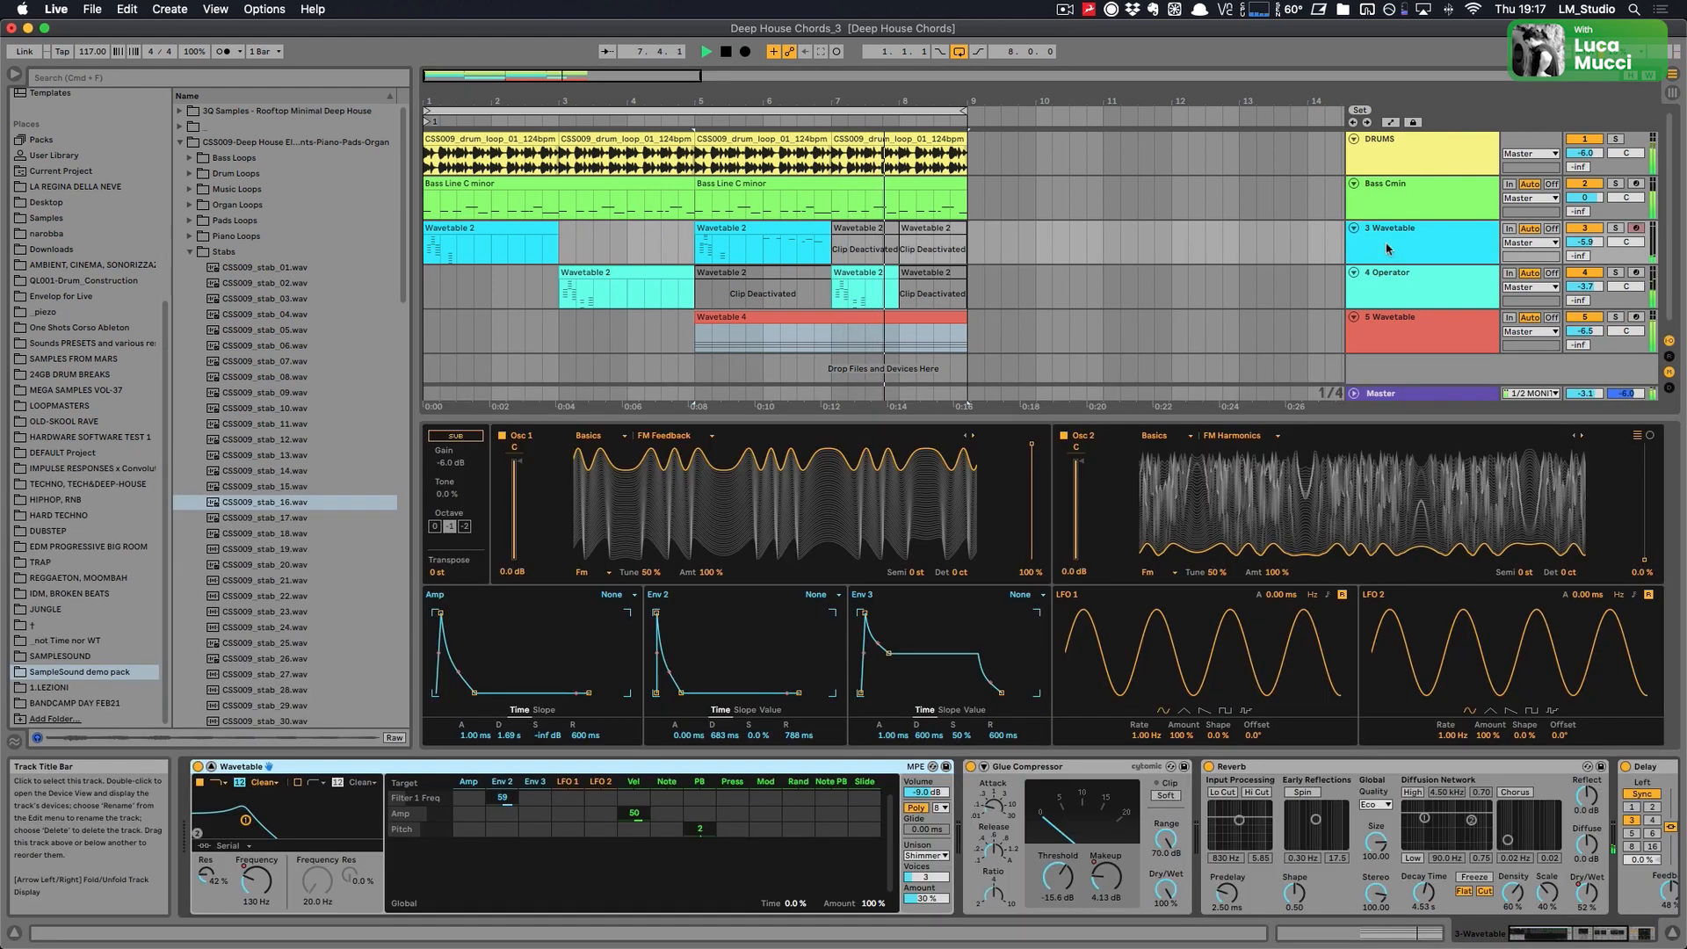
click(1388, 329)
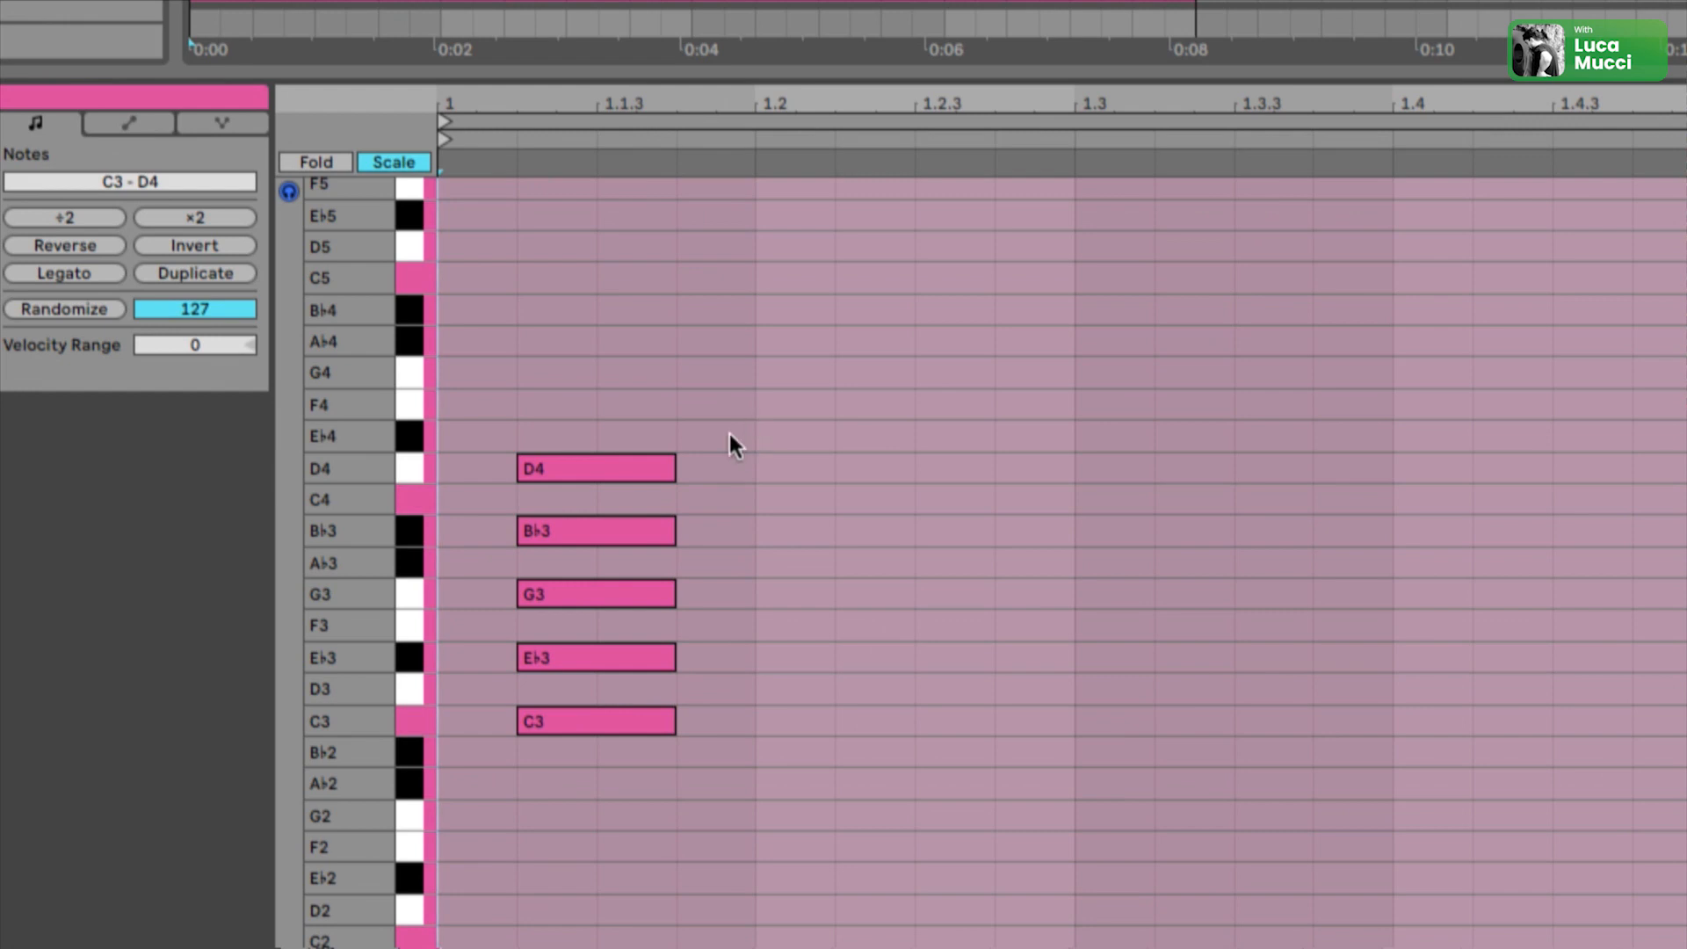
Draw an eighth-note chord of E♭3, G3, B♭3, D4 and F4 at 1.2, after the C3 to D4 chord
drag(603, 901, 603, 375)
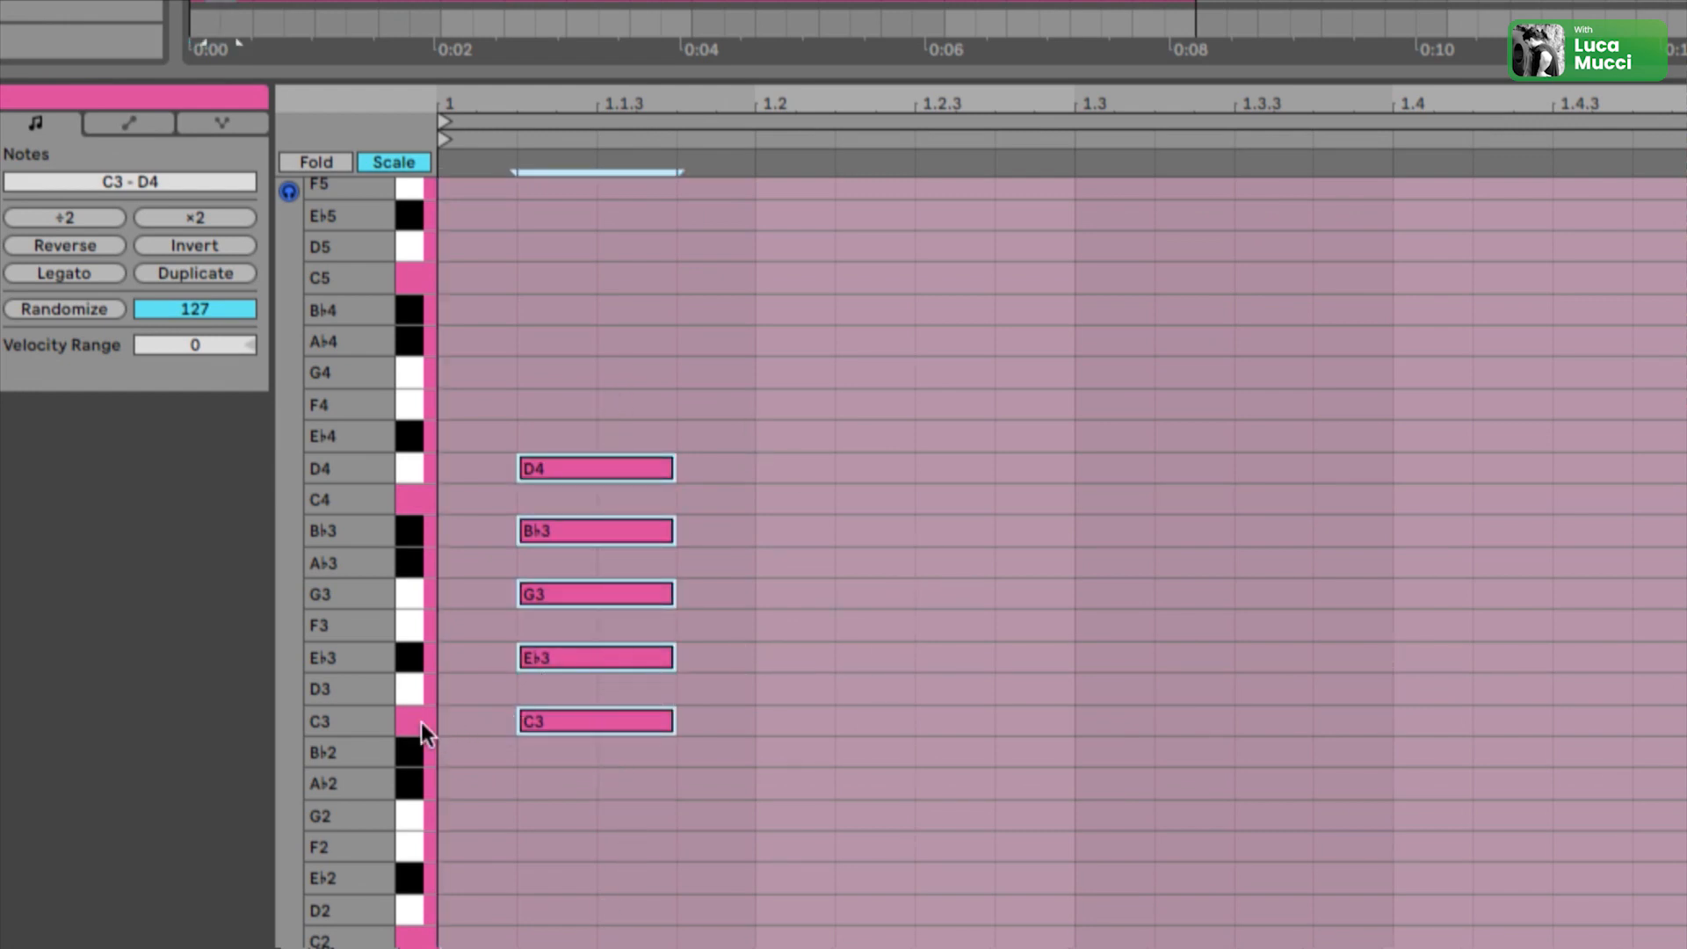
click(419, 650)
double_click(789, 651)
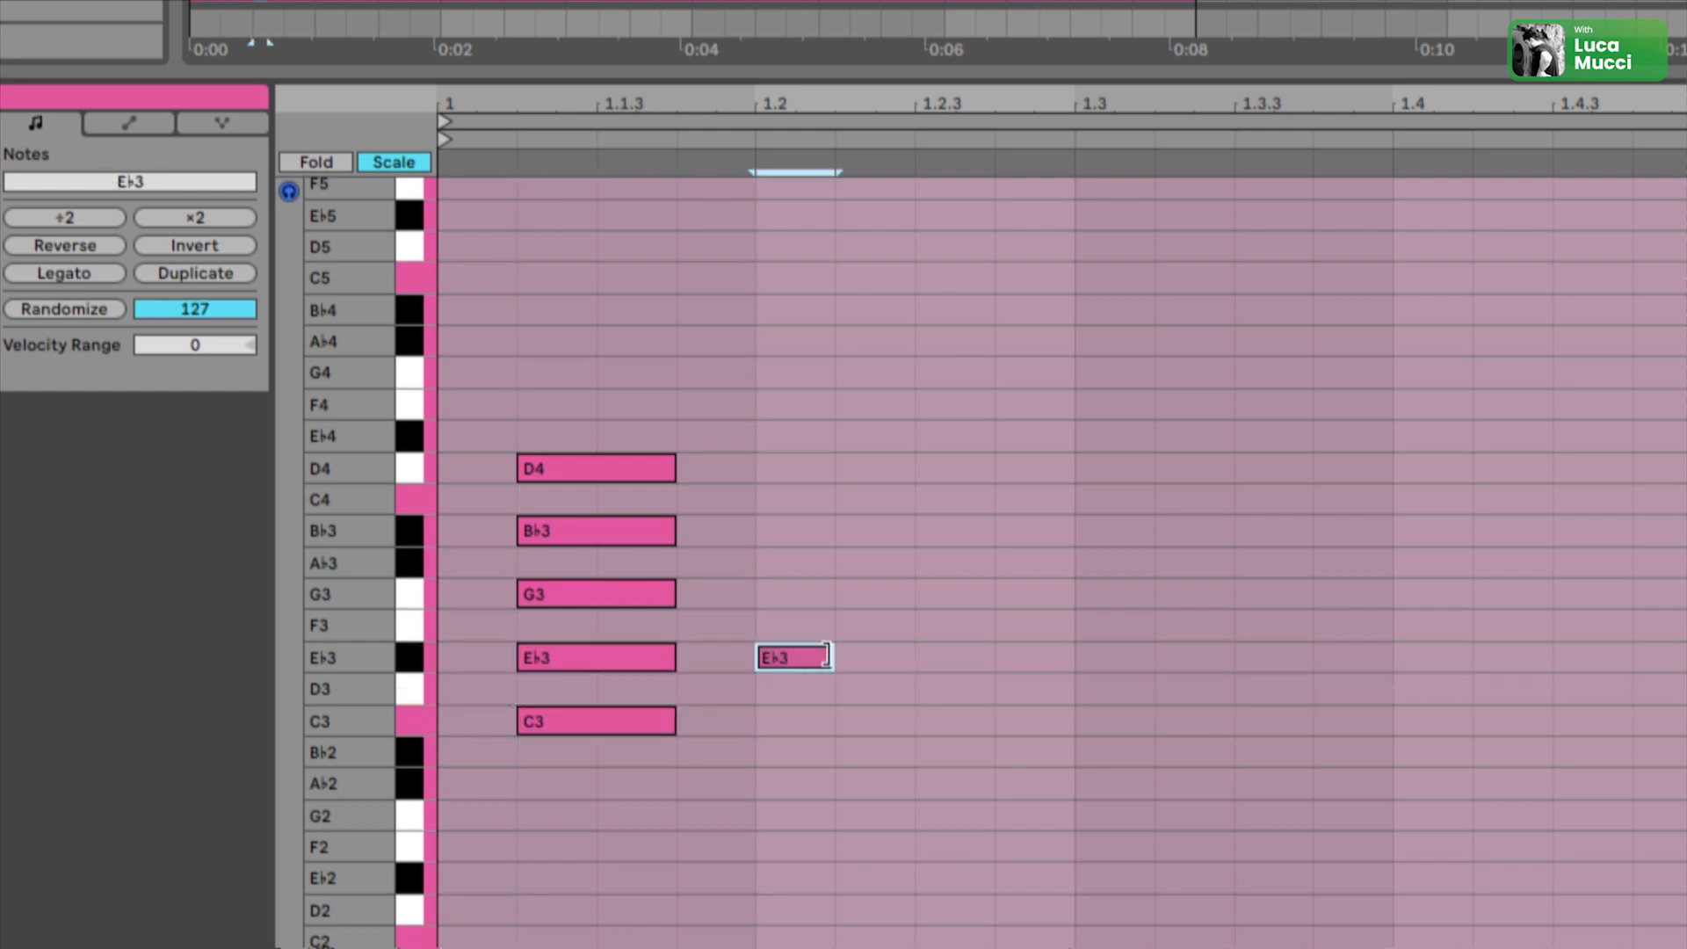
drag(826, 657, 836, 403)
Draw a third eighth-note chord of F3, A♭3, C4, E♭4 and G4 at 1.2.3
scroll(855, 483, right, 2)
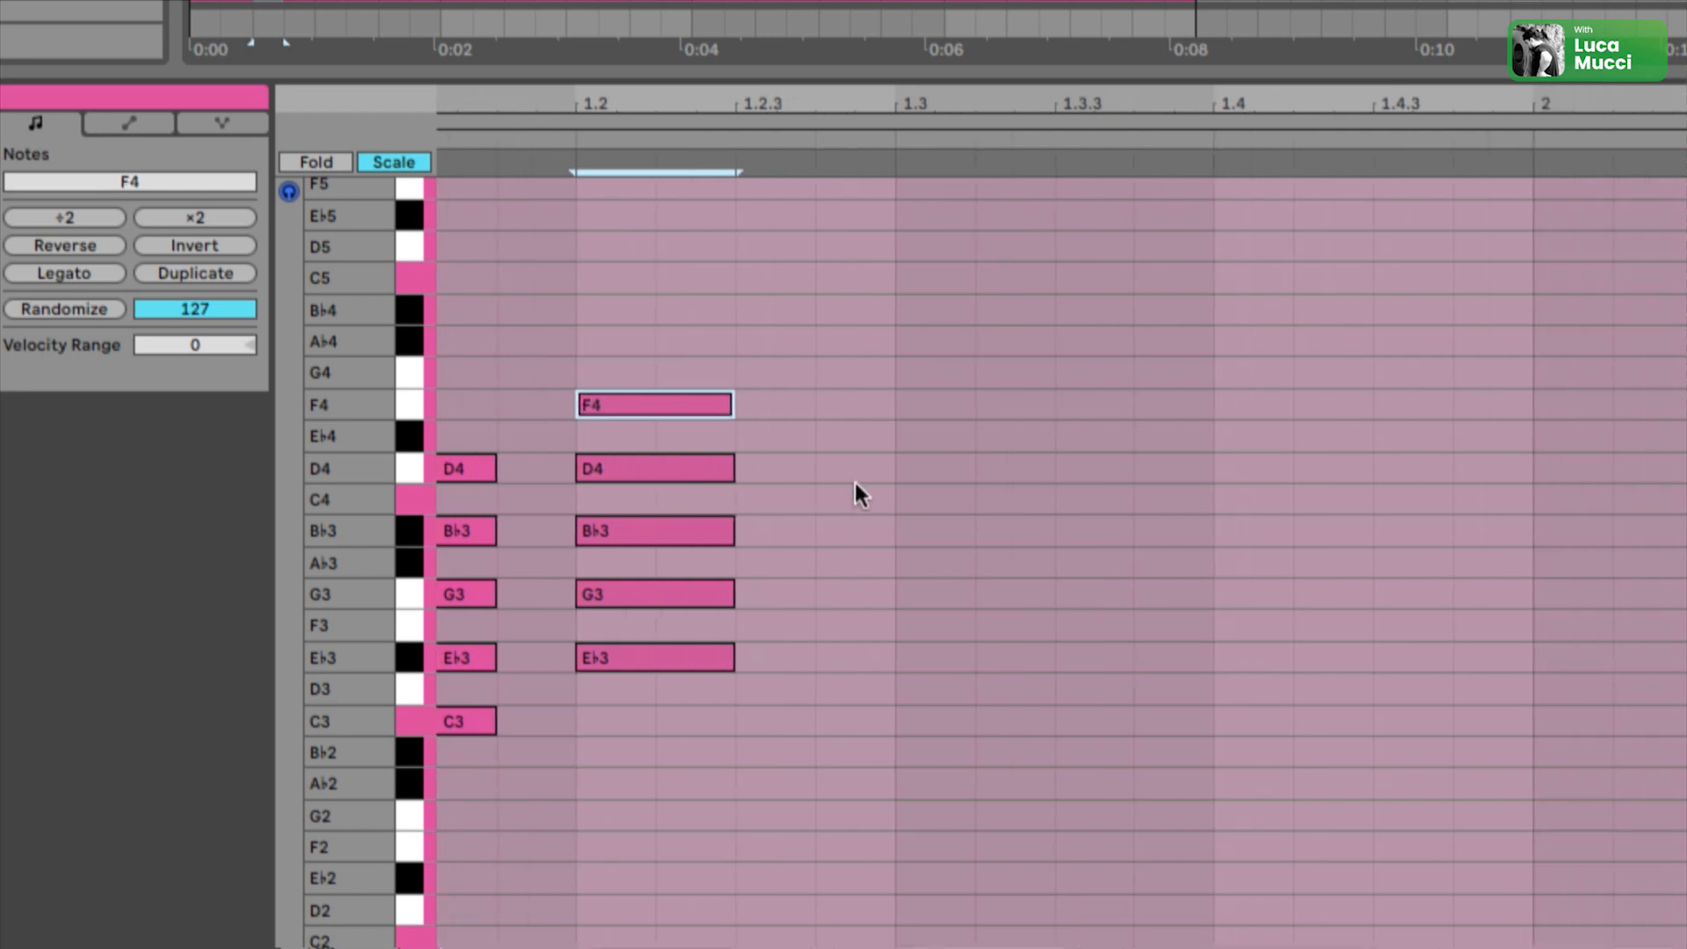
scroll(852, 485, left, 3)
drag(870, 665, 960, 380)
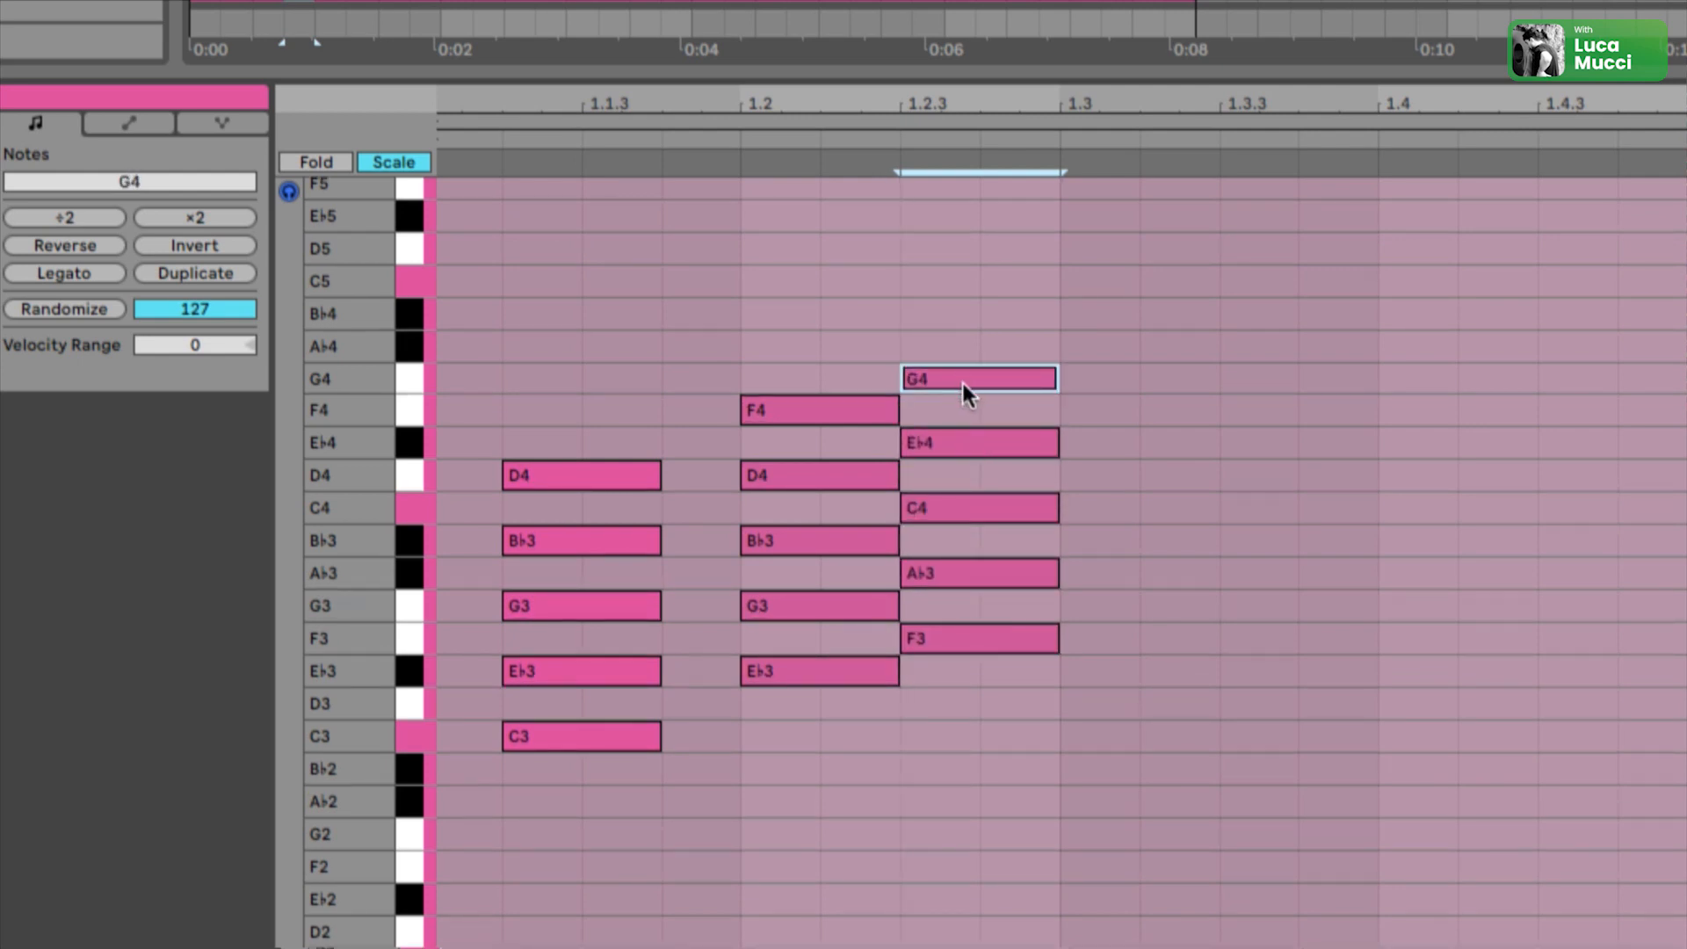
Select the notes of all three chords and turn off the Scale view to display every semitone
drag(977, 260, 532, 764)
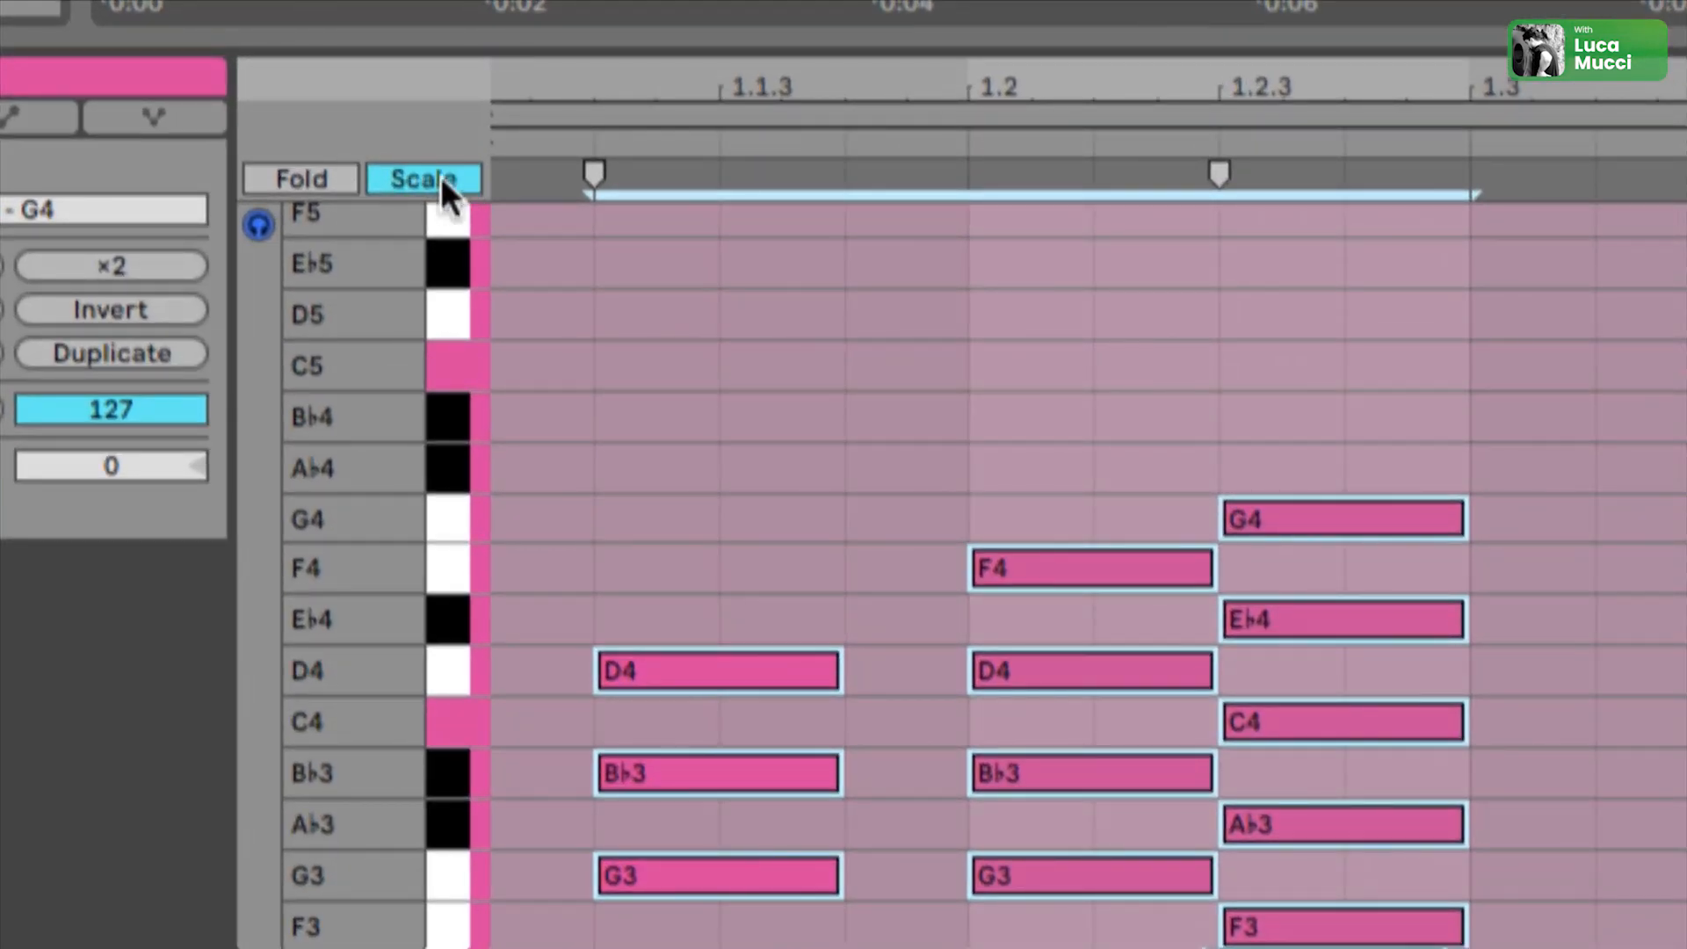
click(404, 164)
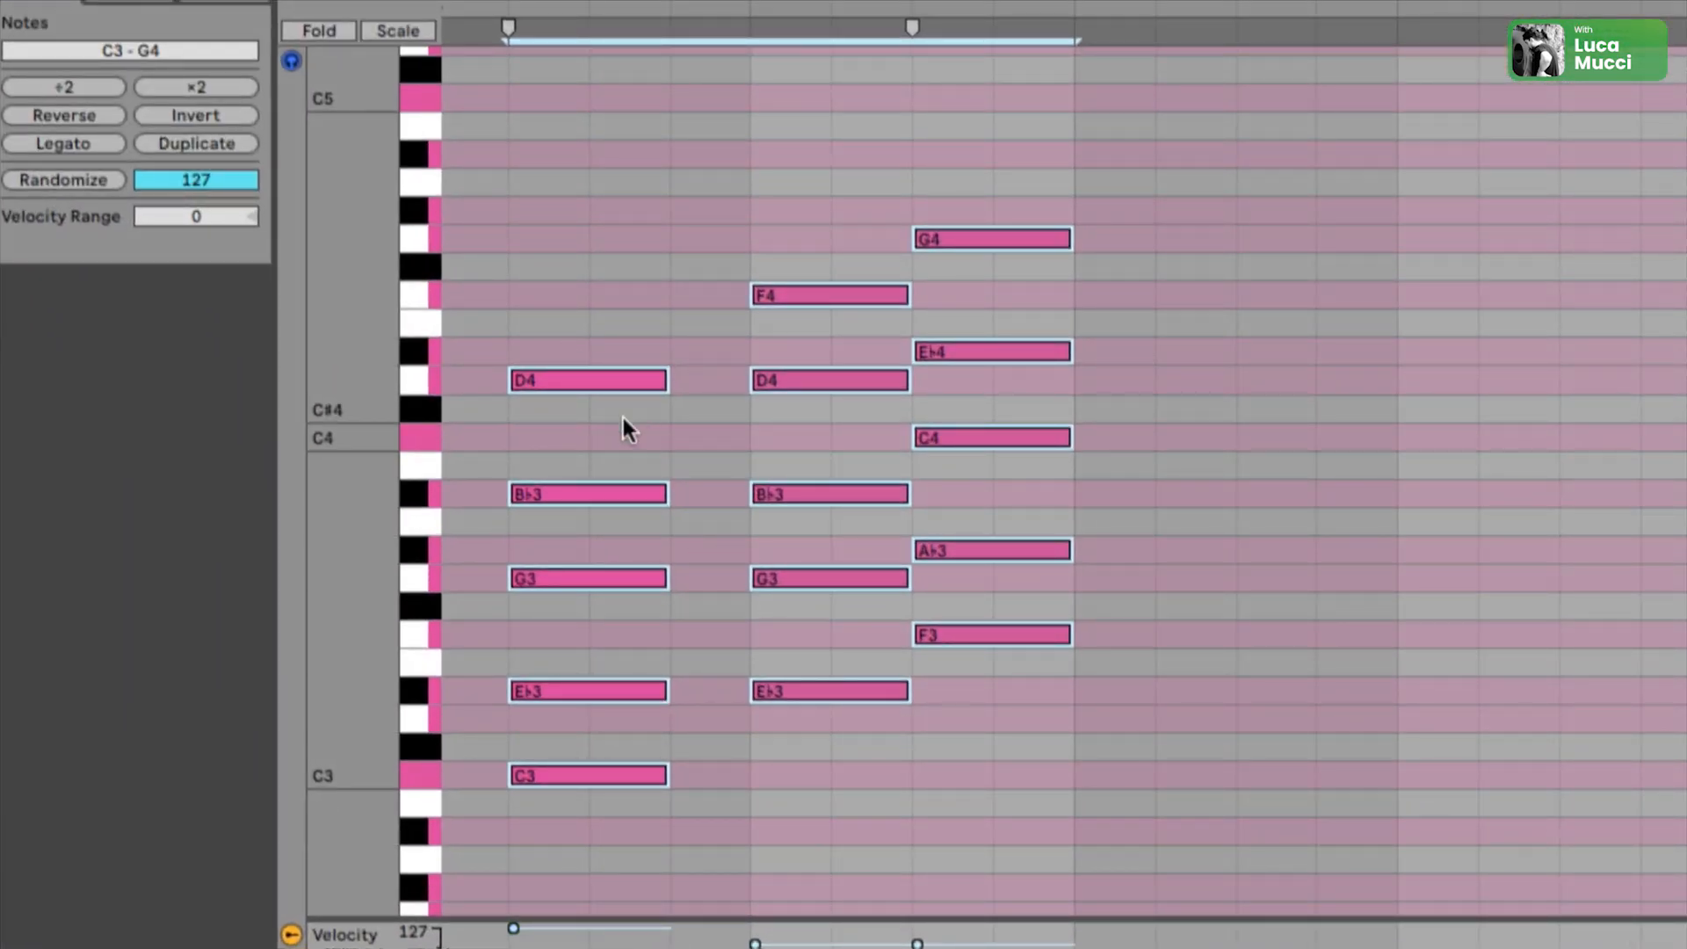
Place a temporary C3 note beside the first chord, step it up through E♭3 to D4, and delete it
double_click(688, 778)
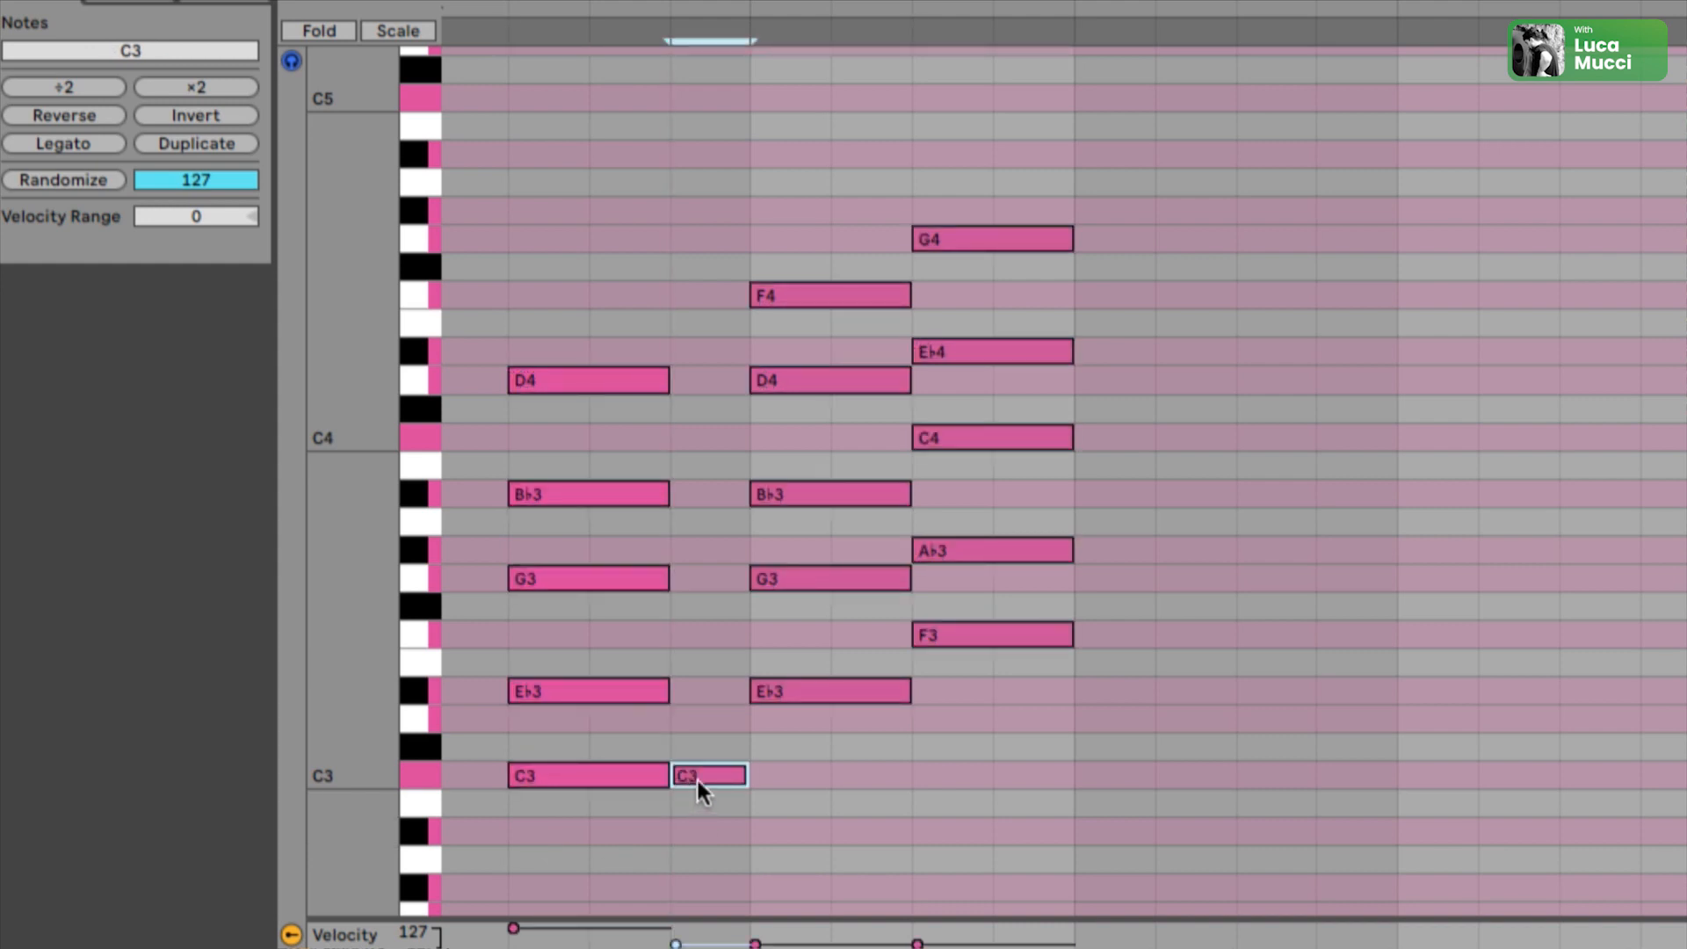
drag(698, 778, 620, 698)
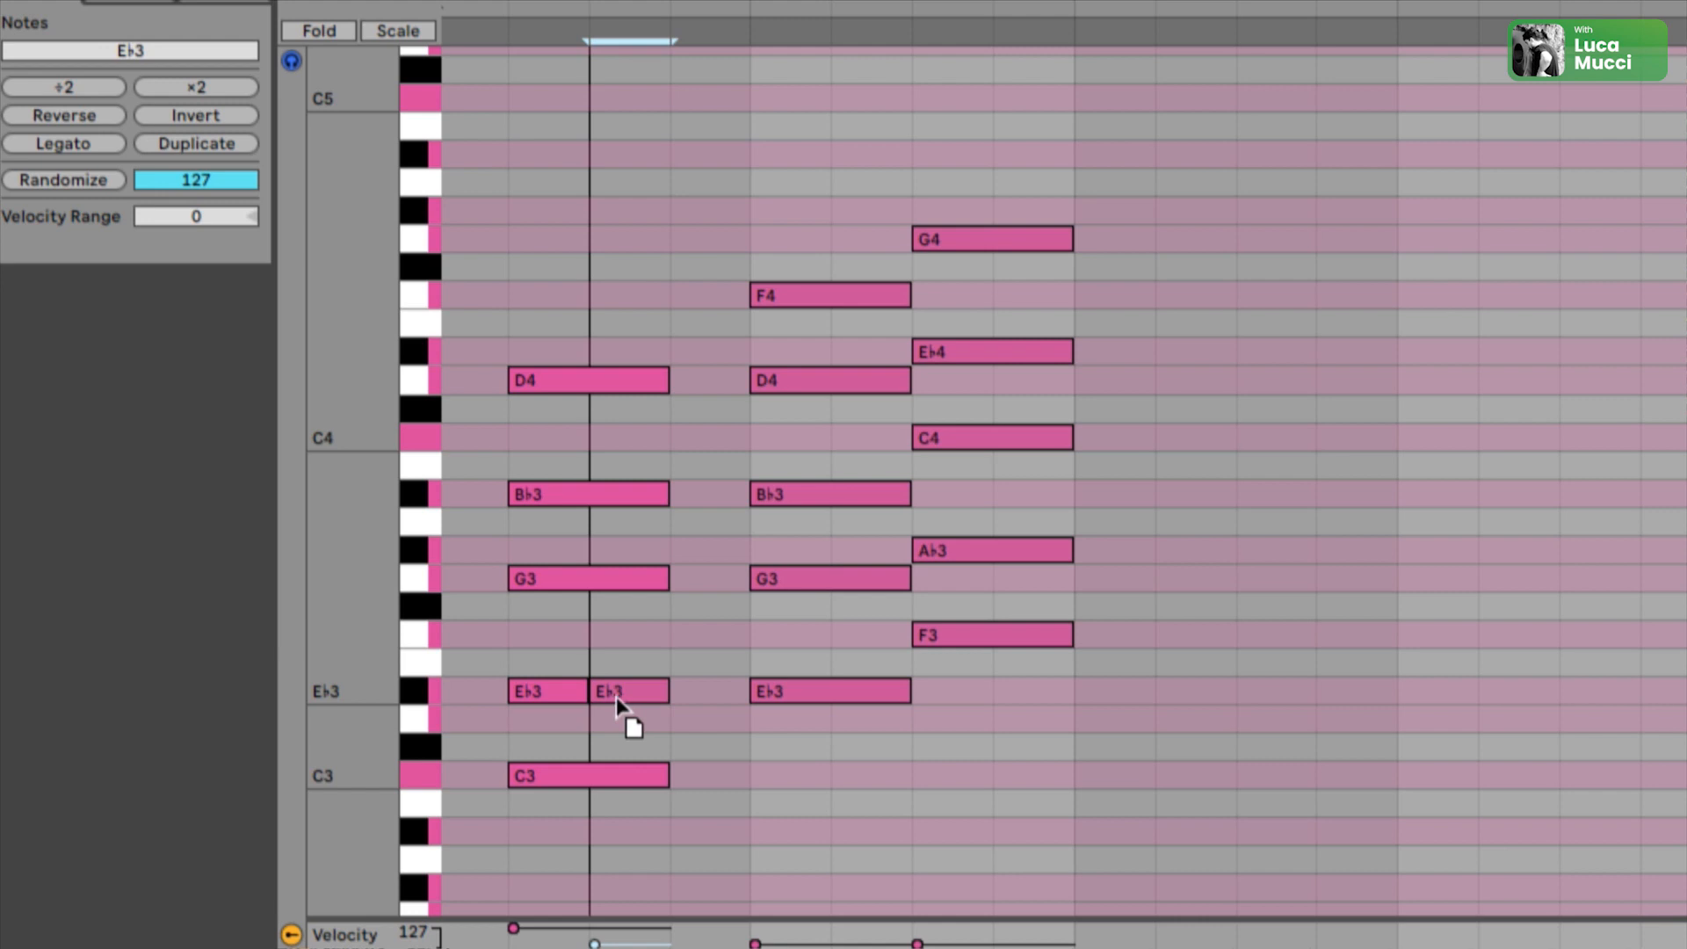
drag(615, 699, 625, 378)
key(Delete)
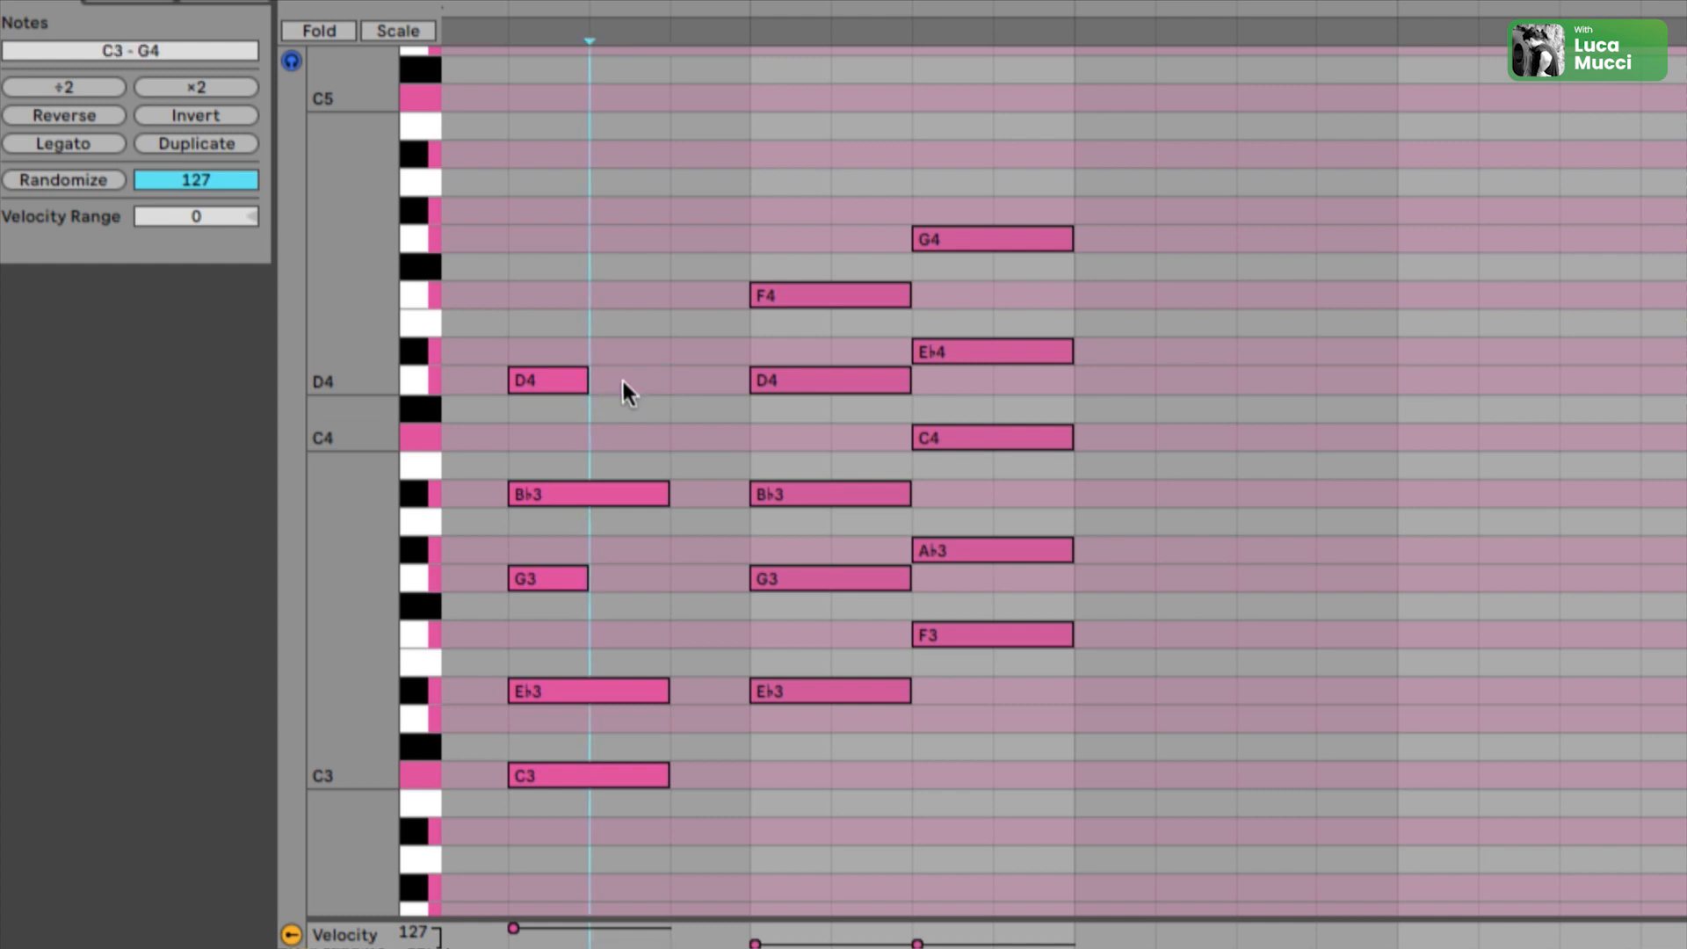
Extend the first chord's G3 and D4 notes back to an eighth note and select all five chord notes to show them
click(583, 578)
drag(586, 578, 654, 578)
drag(587, 379, 651, 381)
drag(623, 865, 570, 369)
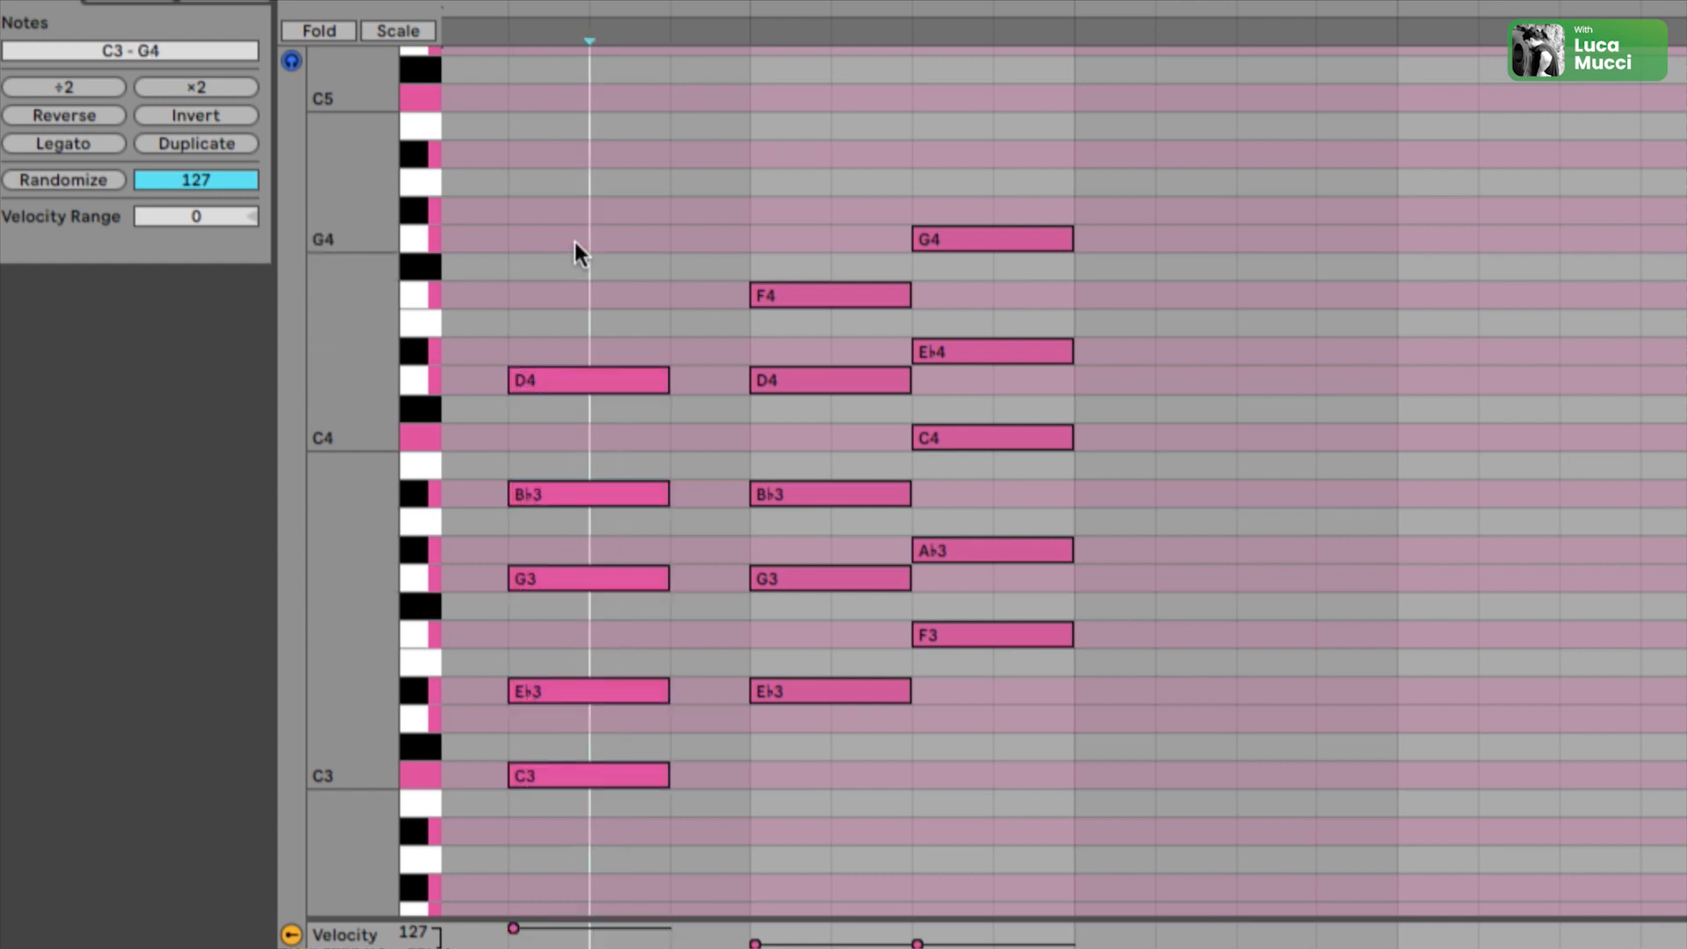
drag(573, 239, 562, 856)
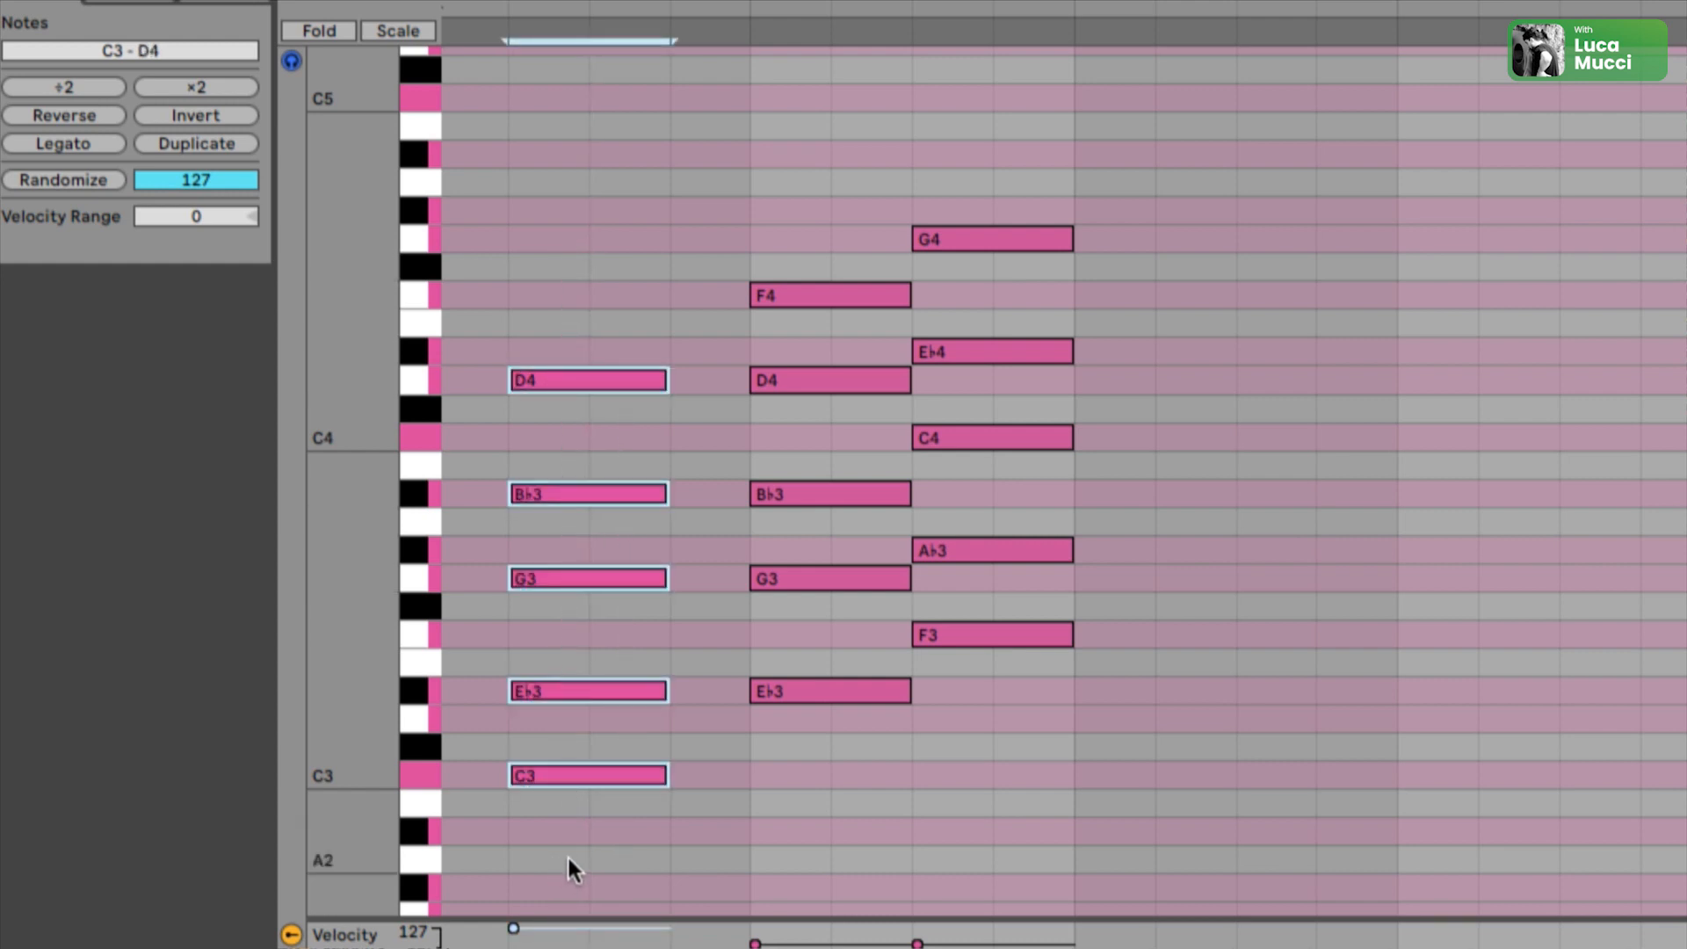
click(1065, 690)
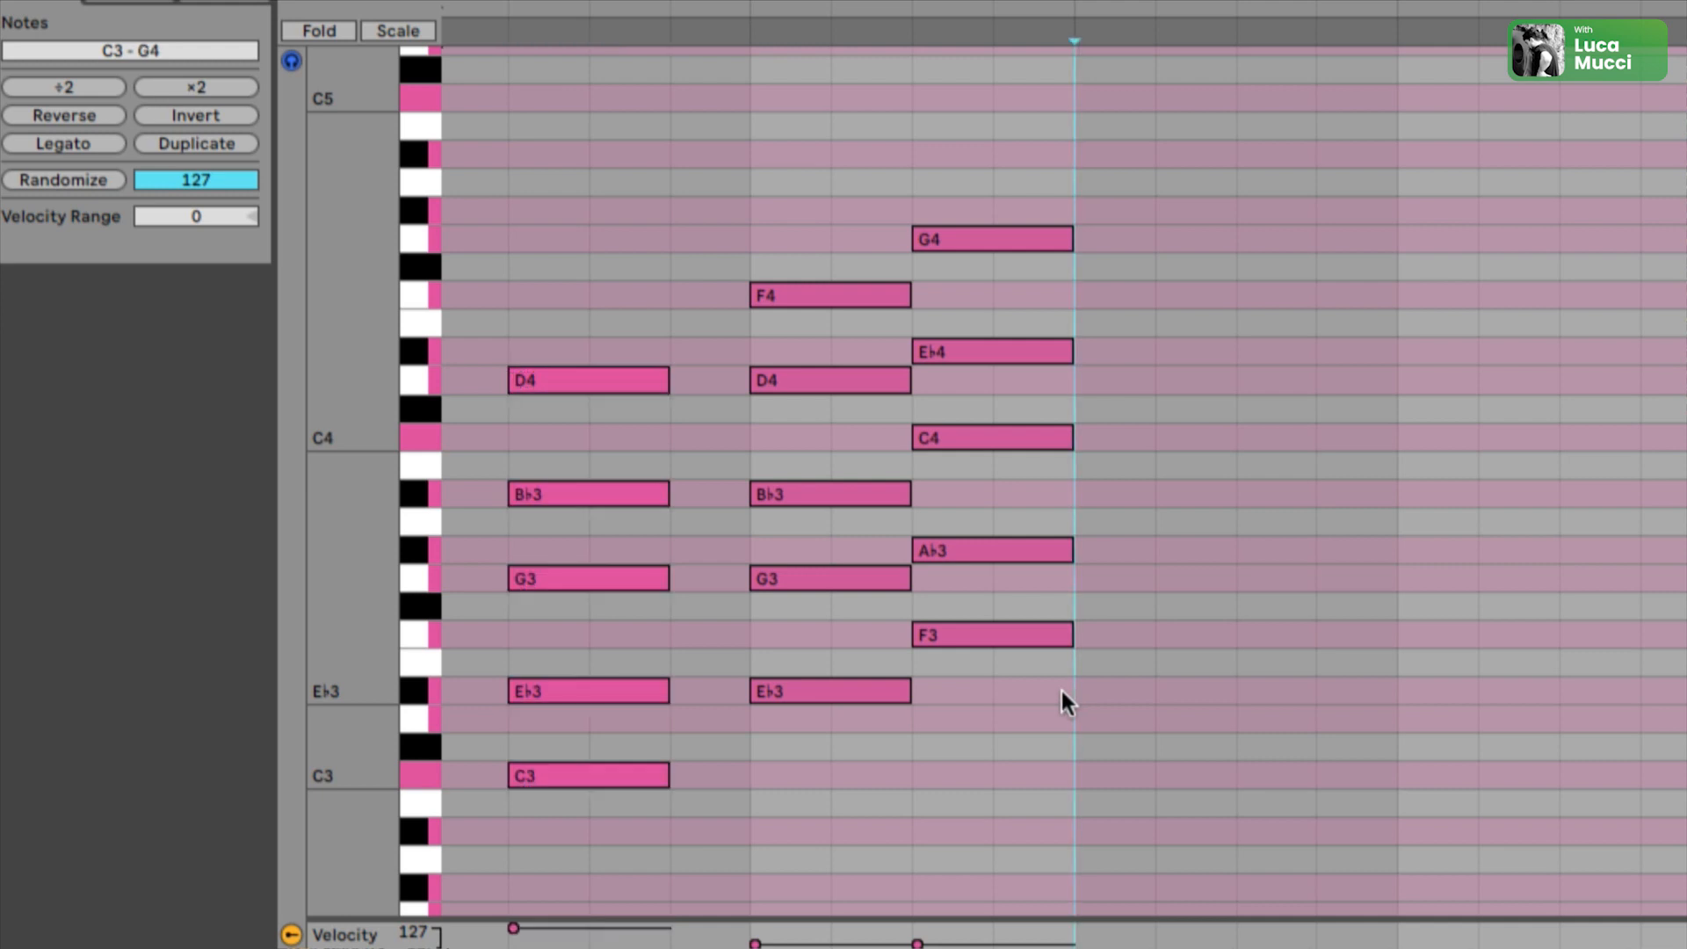
Step a temporary note from F3 up to G4 beside the third chord, delete it, and select the chord's notes
drag(1062, 690, 1046, 124)
click(418, 638)
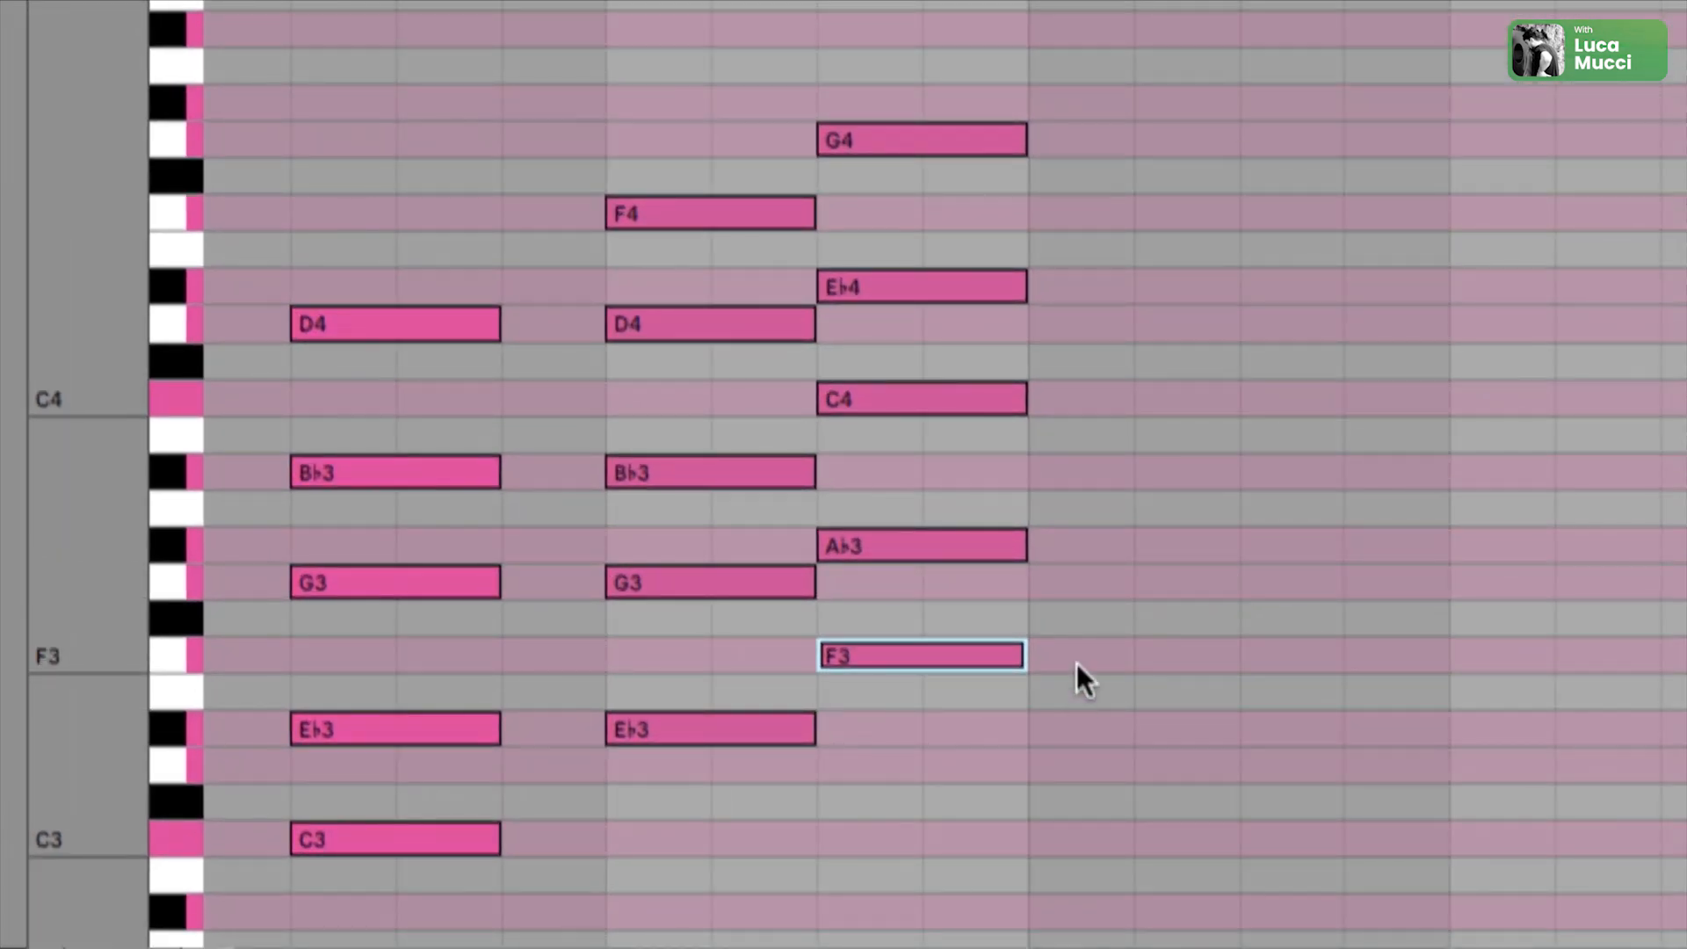
double_click(1111, 644)
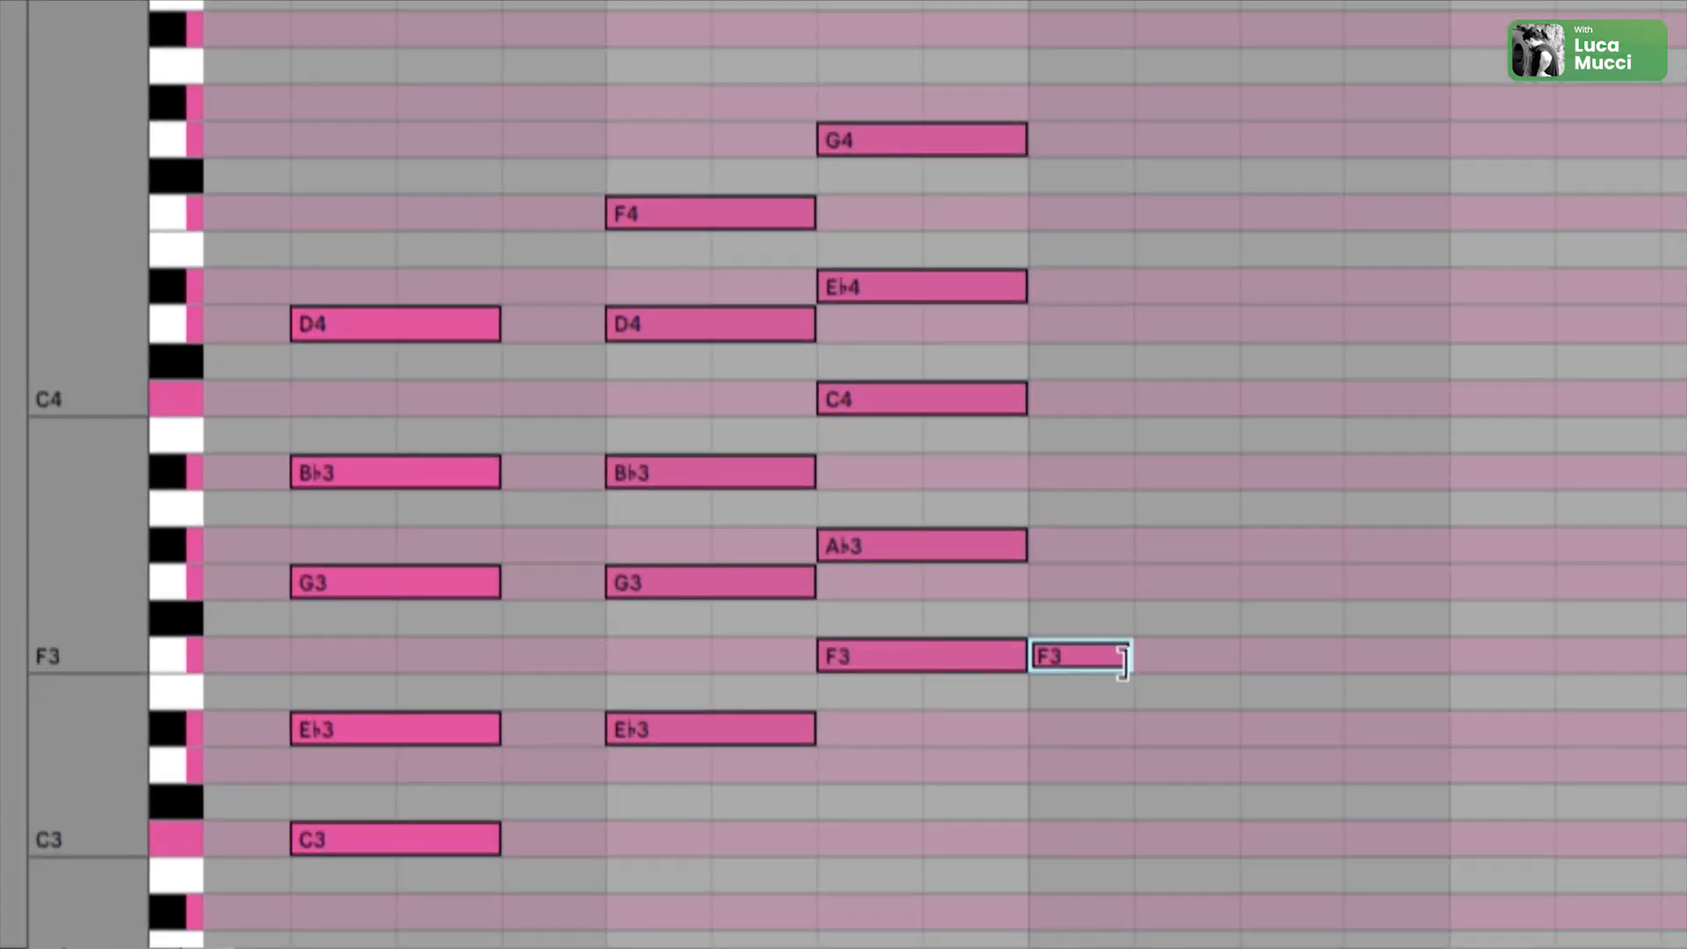
drag(1098, 656, 1070, 144)
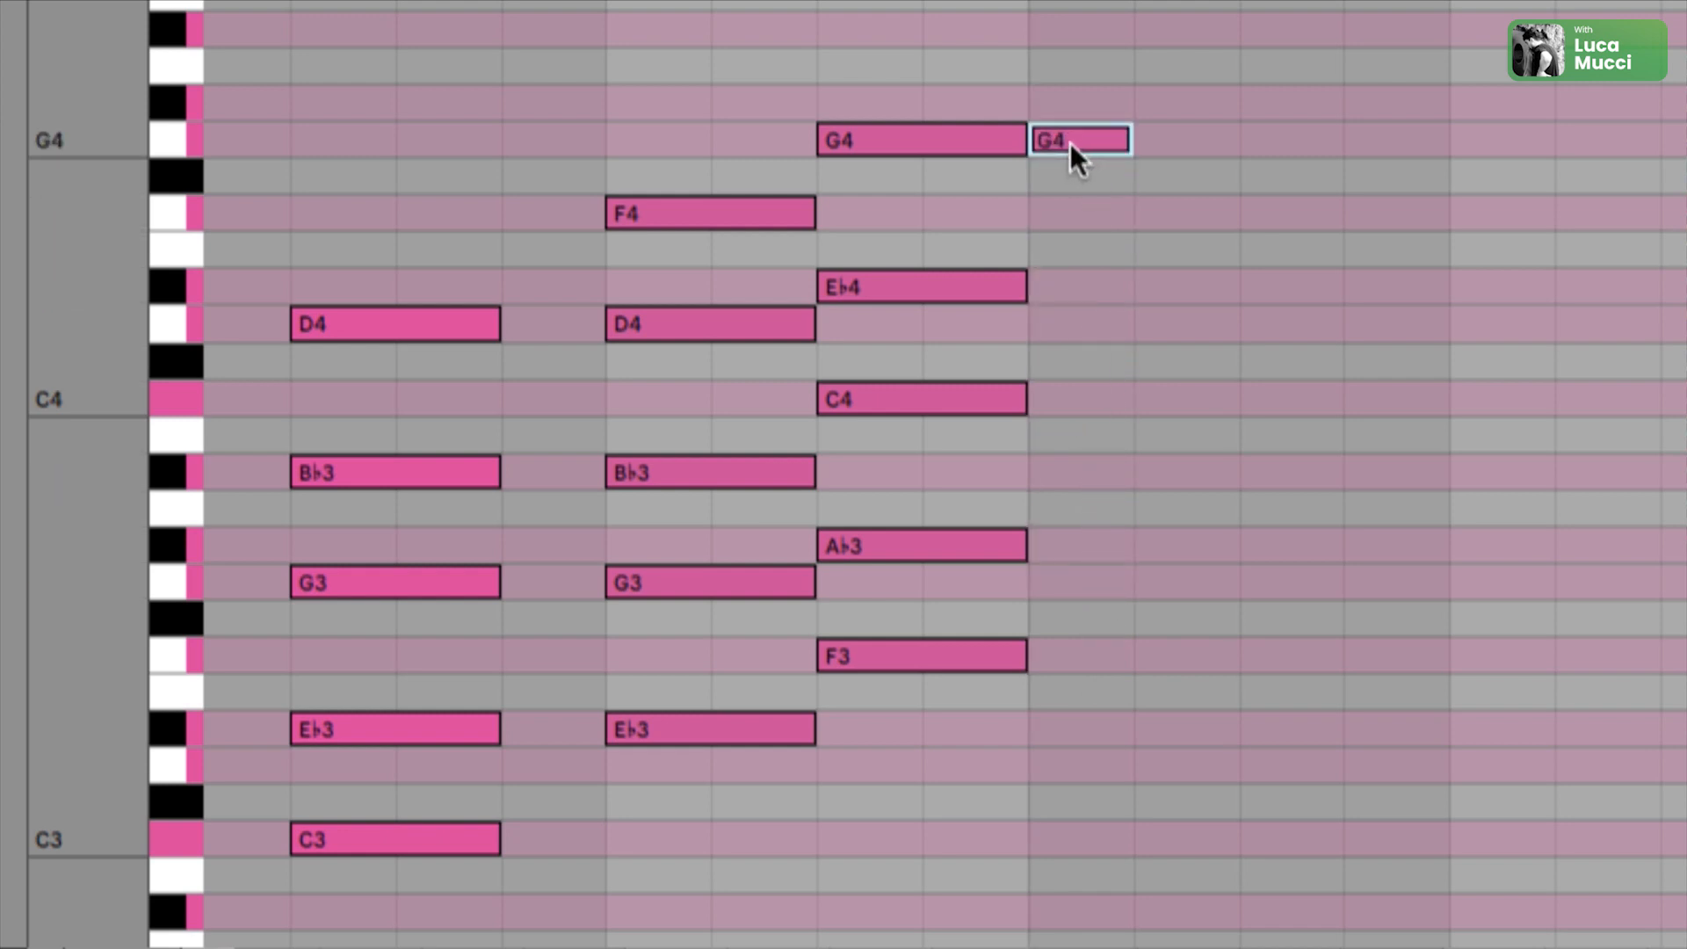
key(Delete)
drag(970, 44, 858, 757)
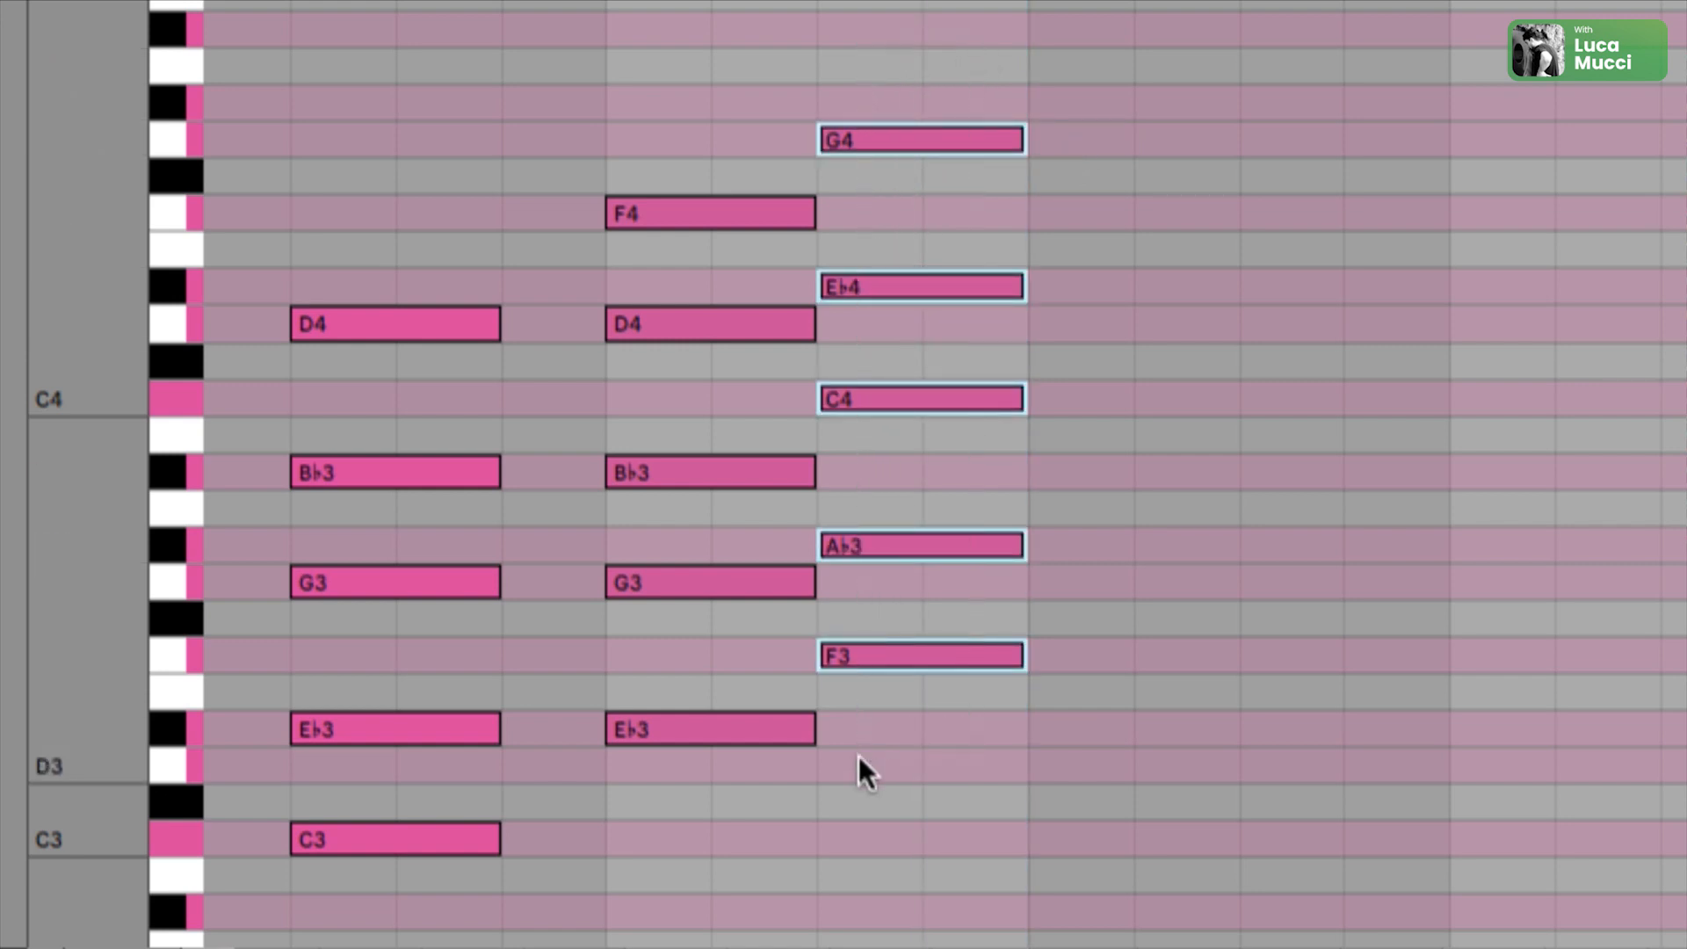
Step a temporary note from E♭3 up to G4 at the second chord, delete it, and select that chord's notes
click(583, 731)
drag(571, 734, 703, 154)
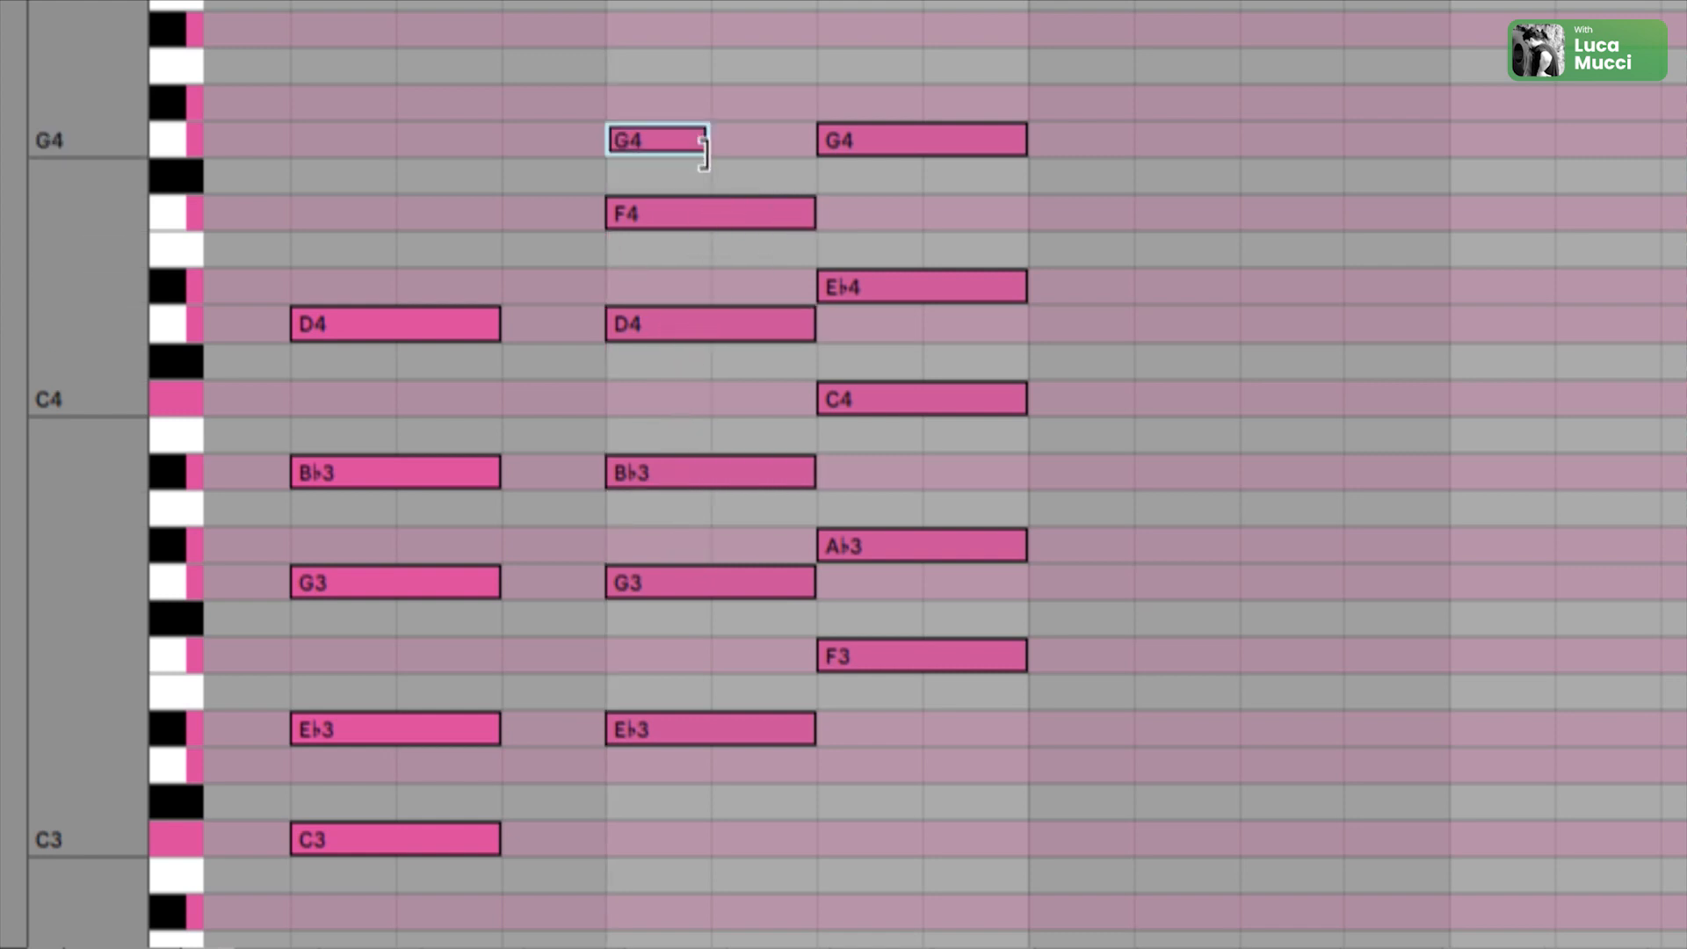
key(Delete)
drag(691, 84, 640, 945)
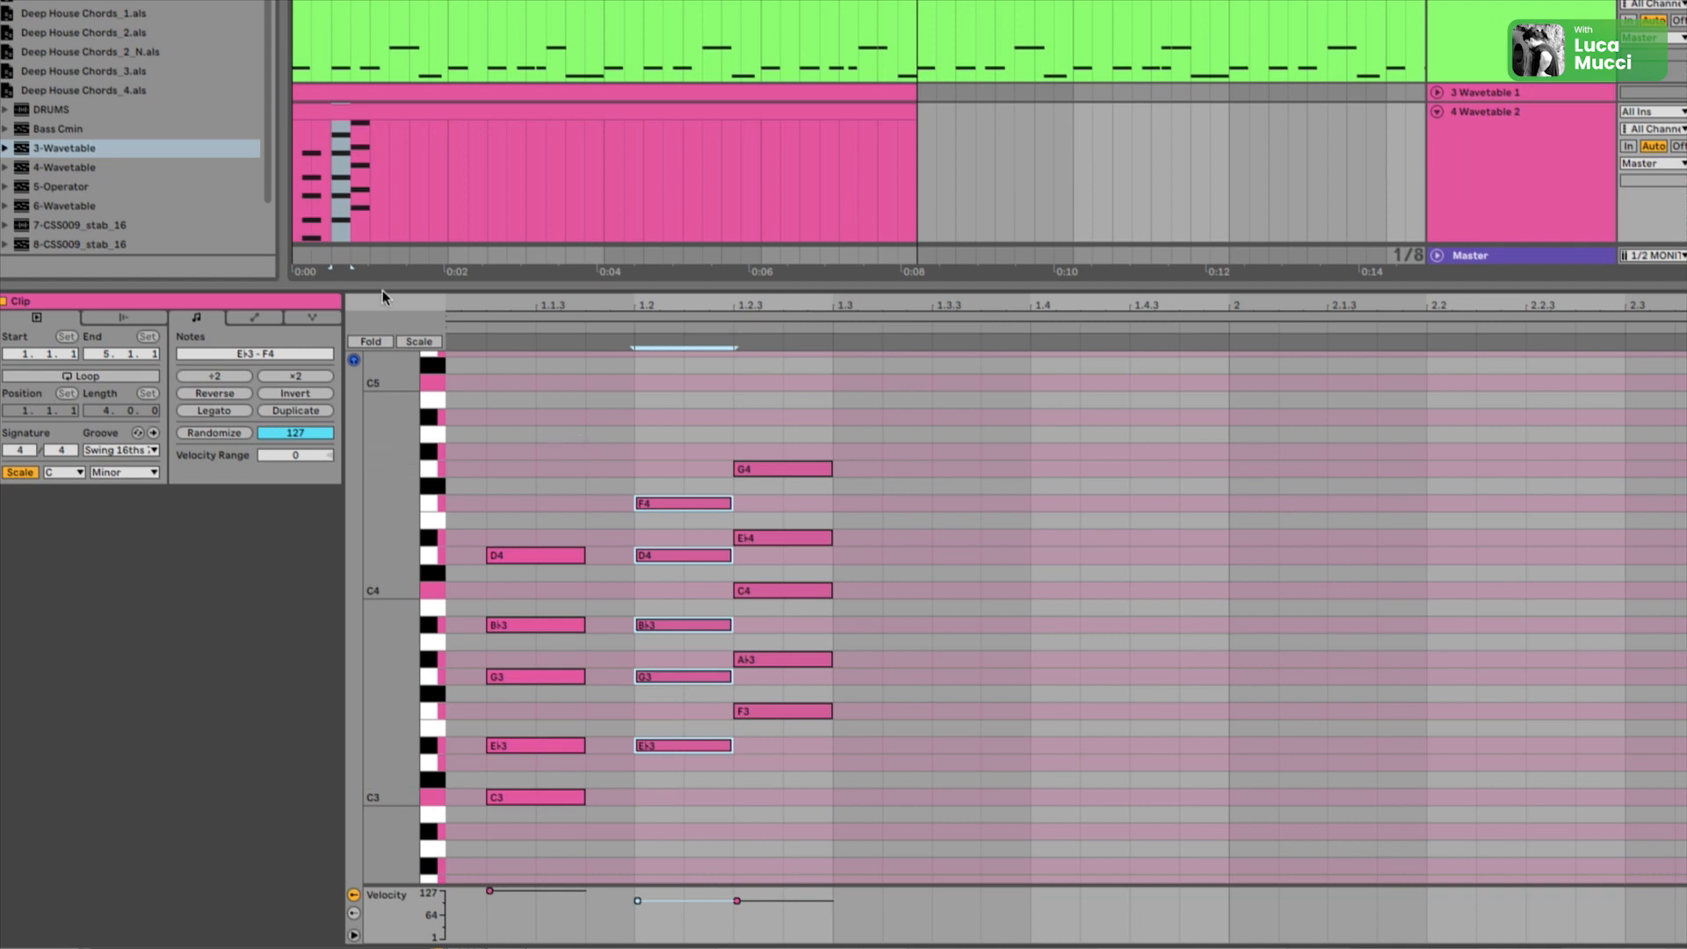
Turn on the Scale view and delete the five-note E♭3 to F4 chord at 1.2
click(430, 342)
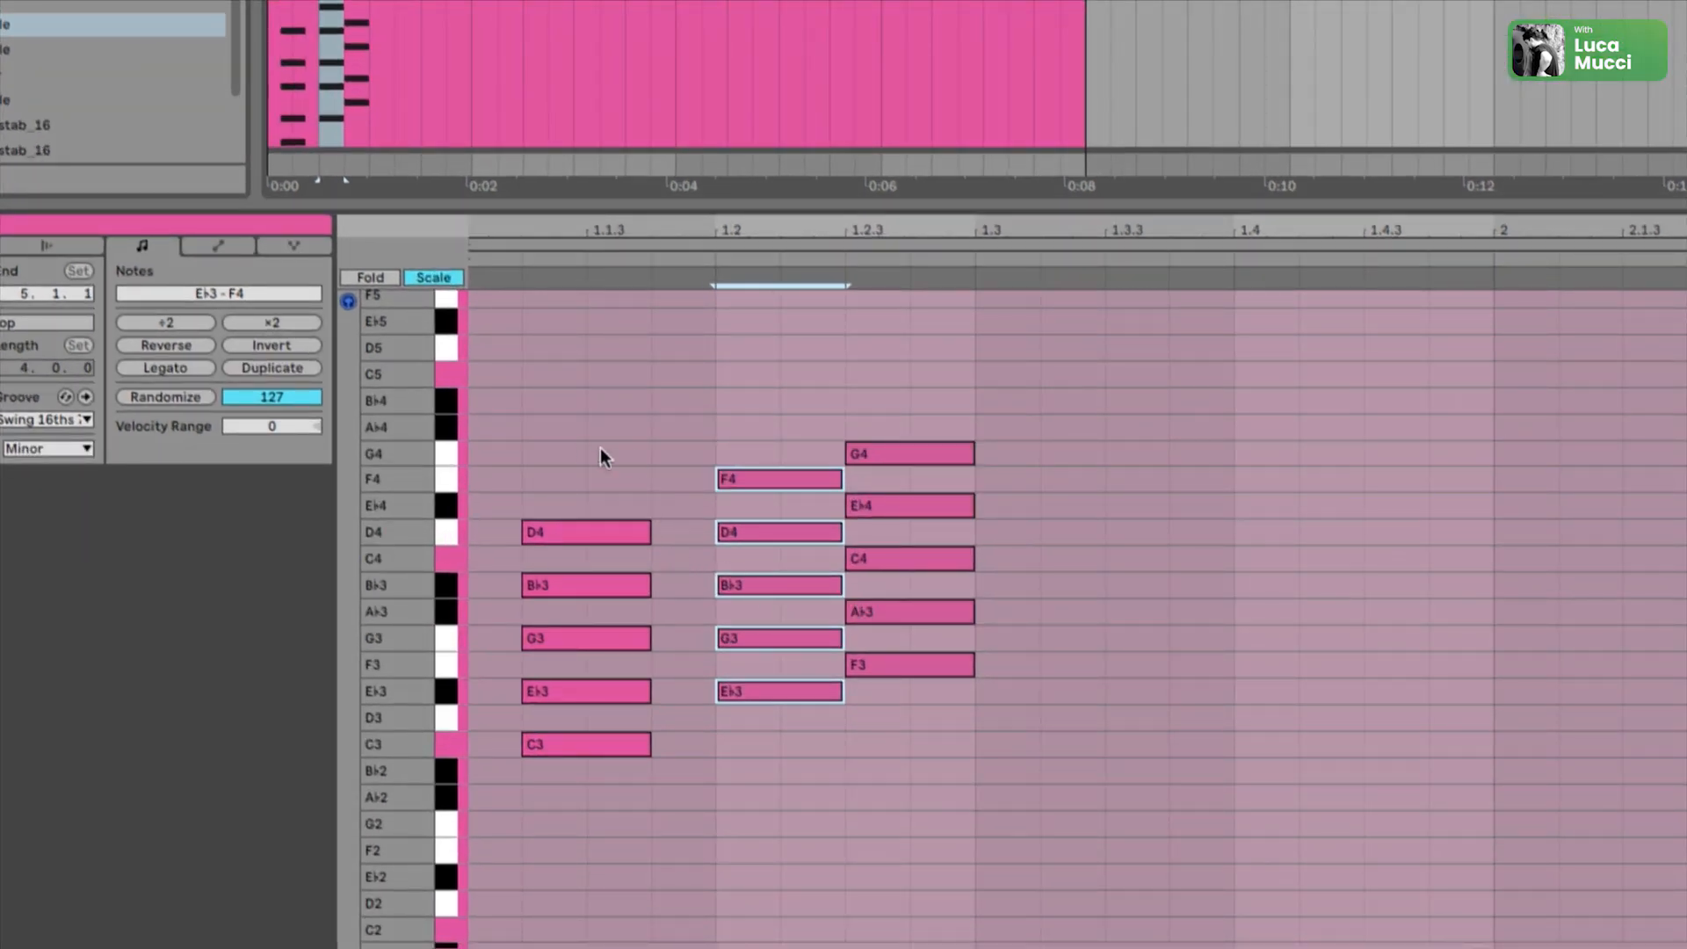
drag(586, 419, 594, 812)
drag(810, 740, 768, 330)
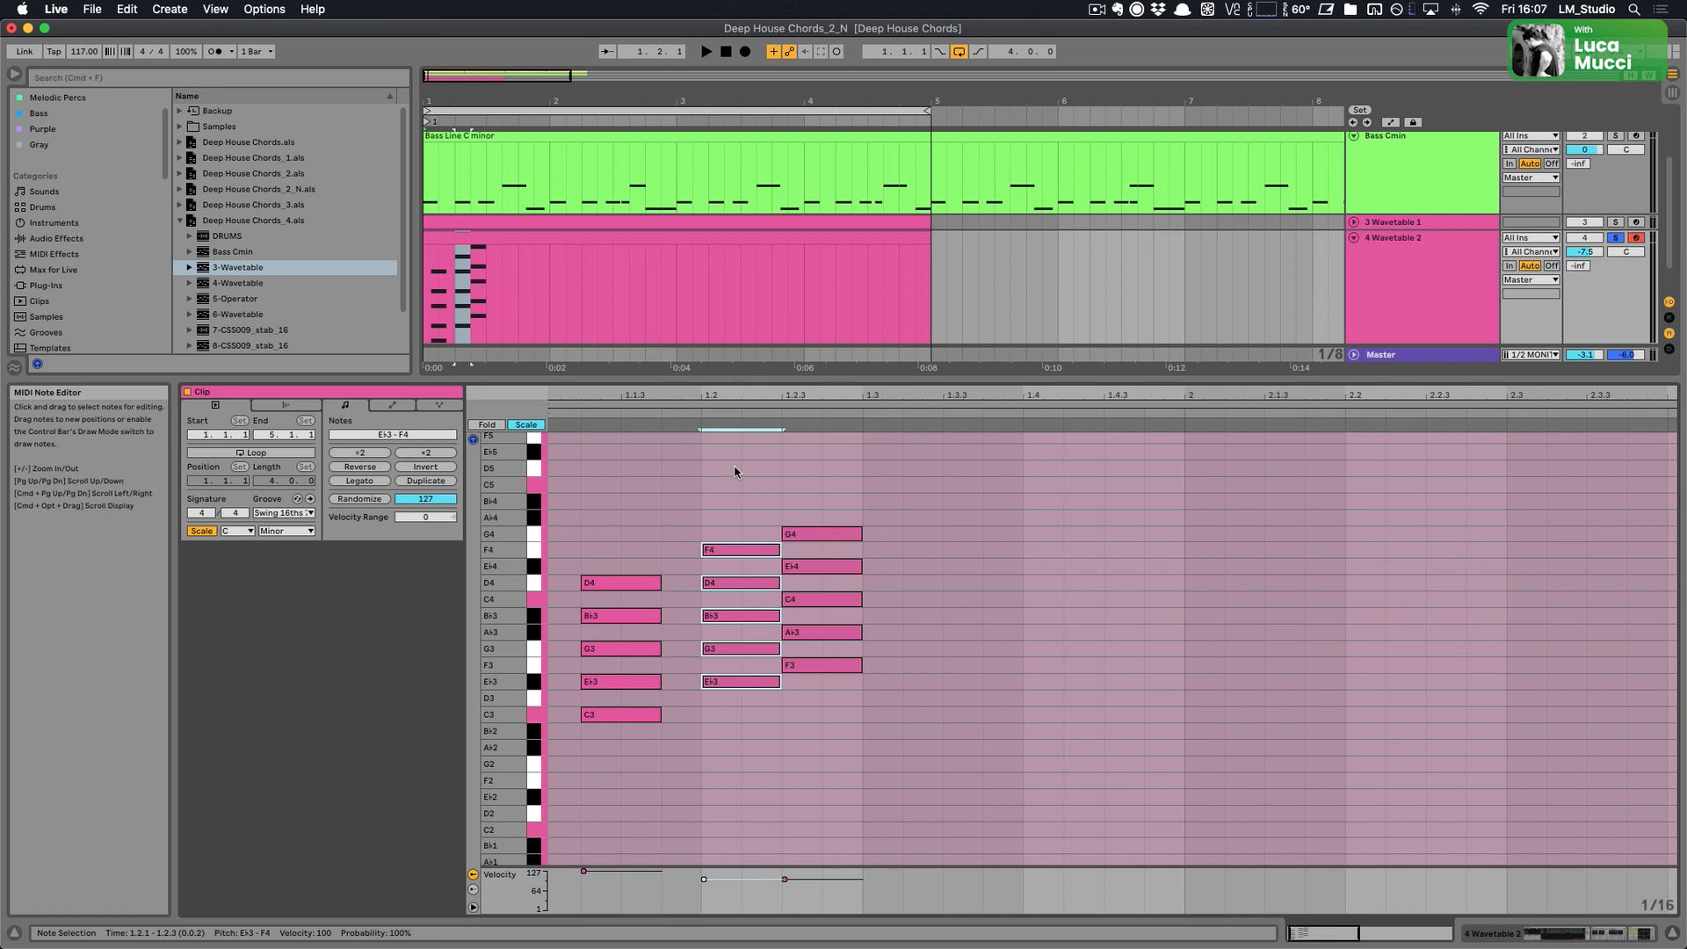
key(Delete)
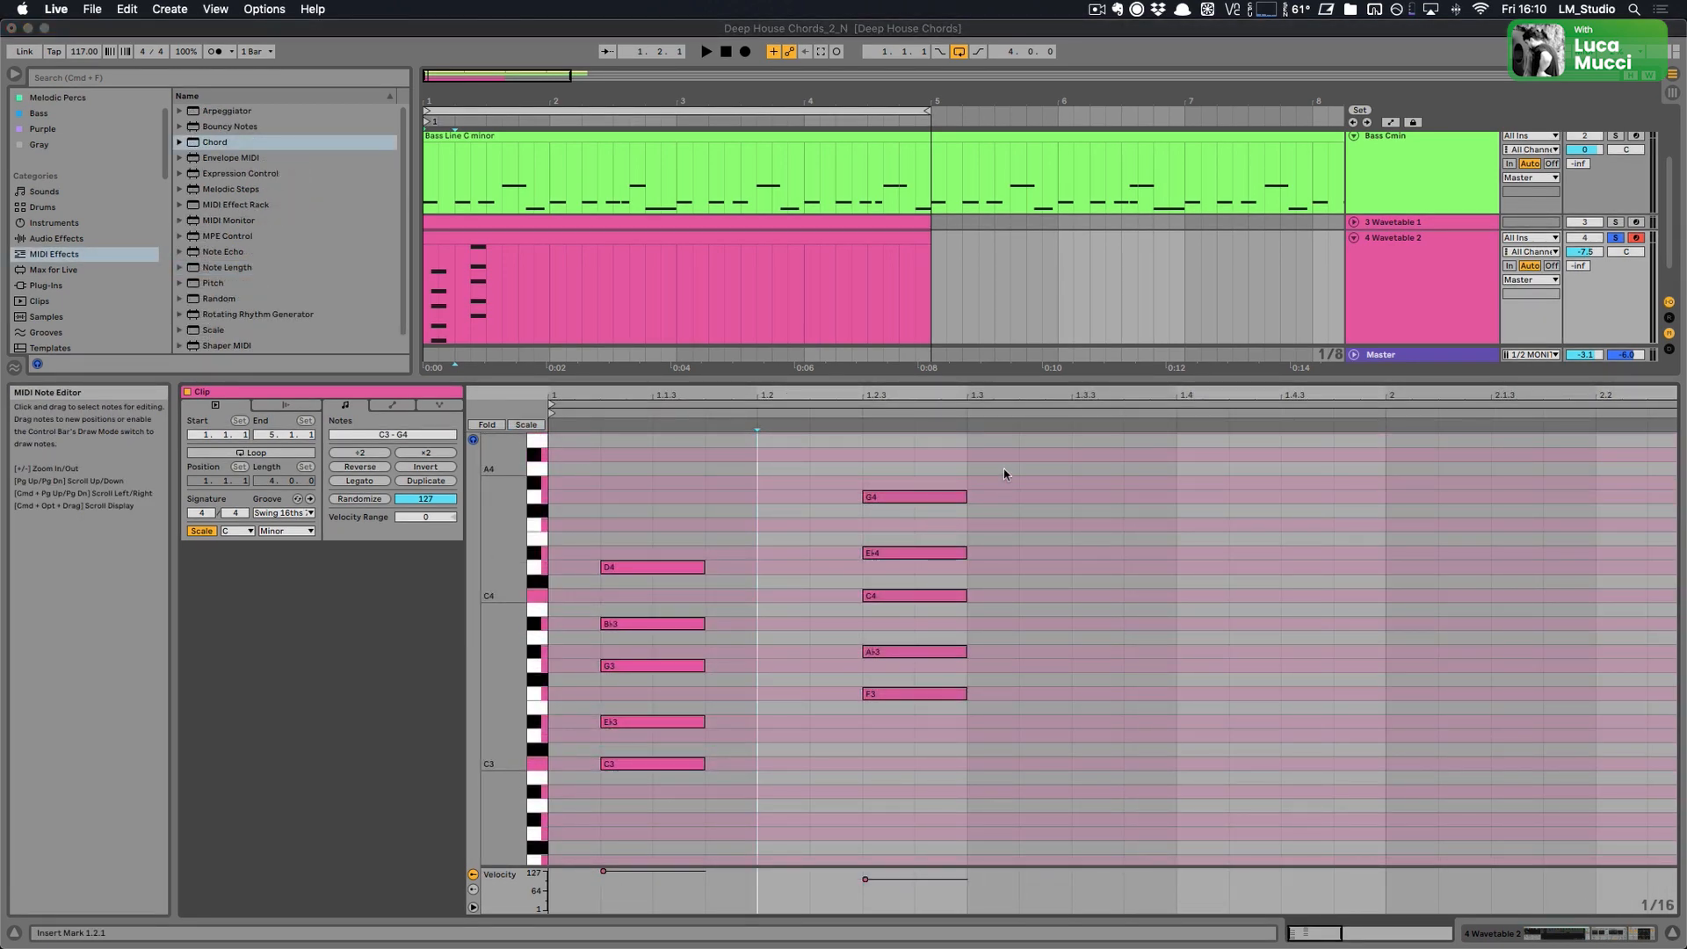
Deactivate every note above the C3 and F3 roots in the two remaining chords
drag(1063, 470, 835, 672)
drag(689, 605, 605, 729)
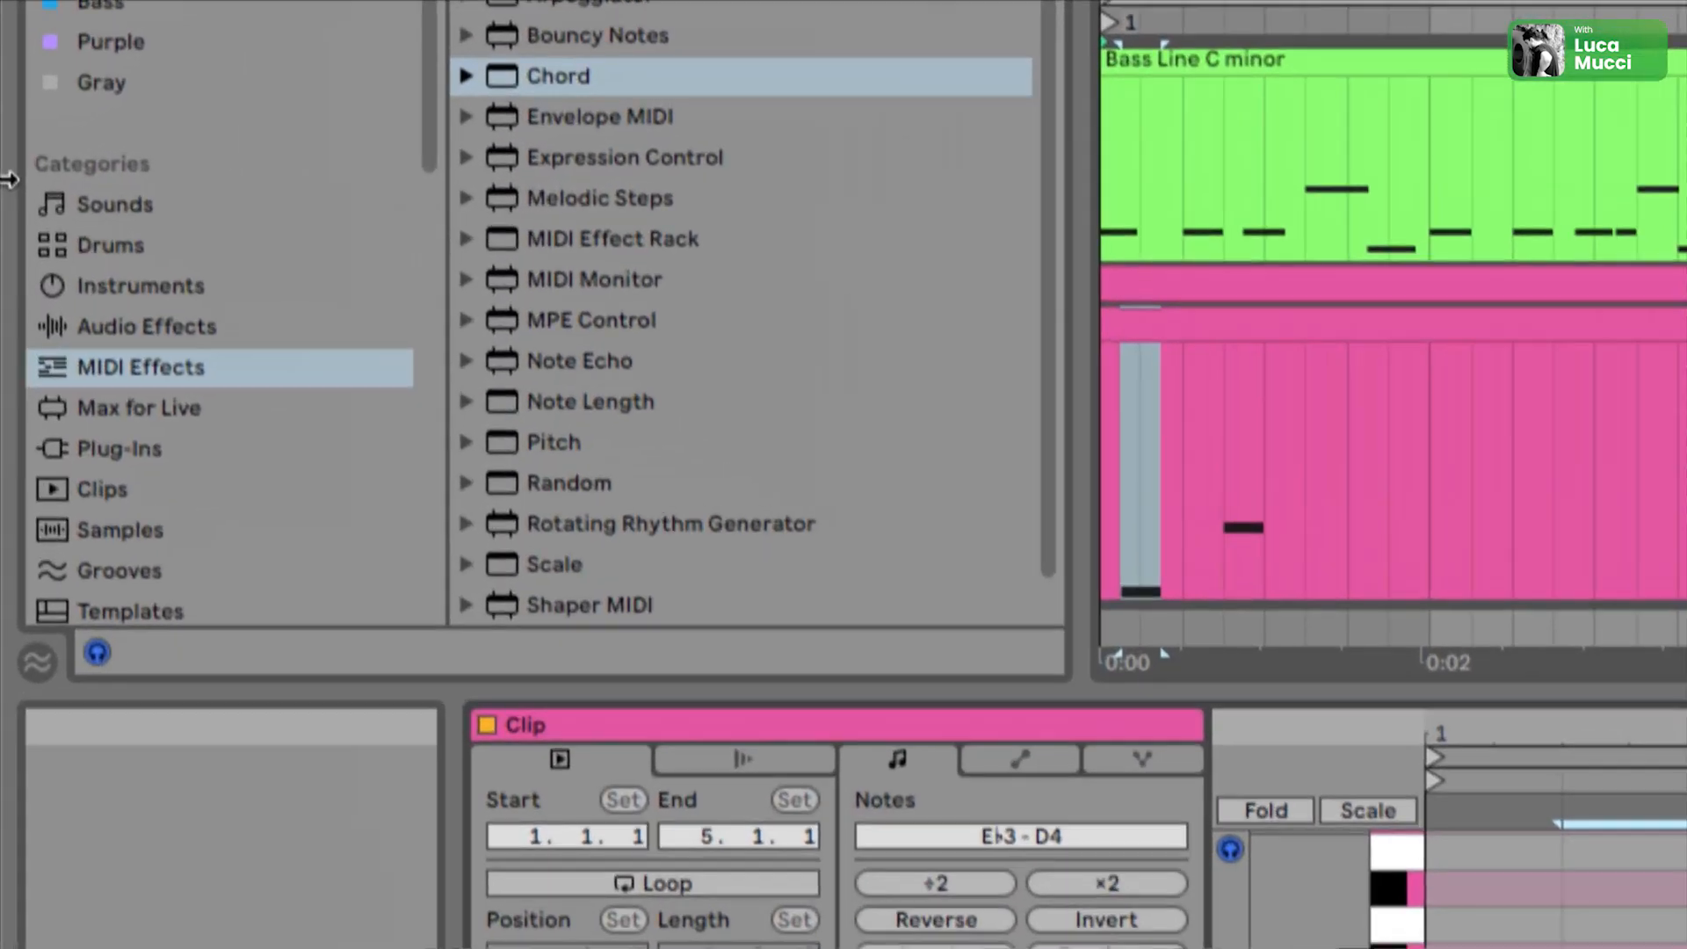
Add the Chord MIDI effect in front of Wavetable on the 4 Wavetable 2 track
click(189, 371)
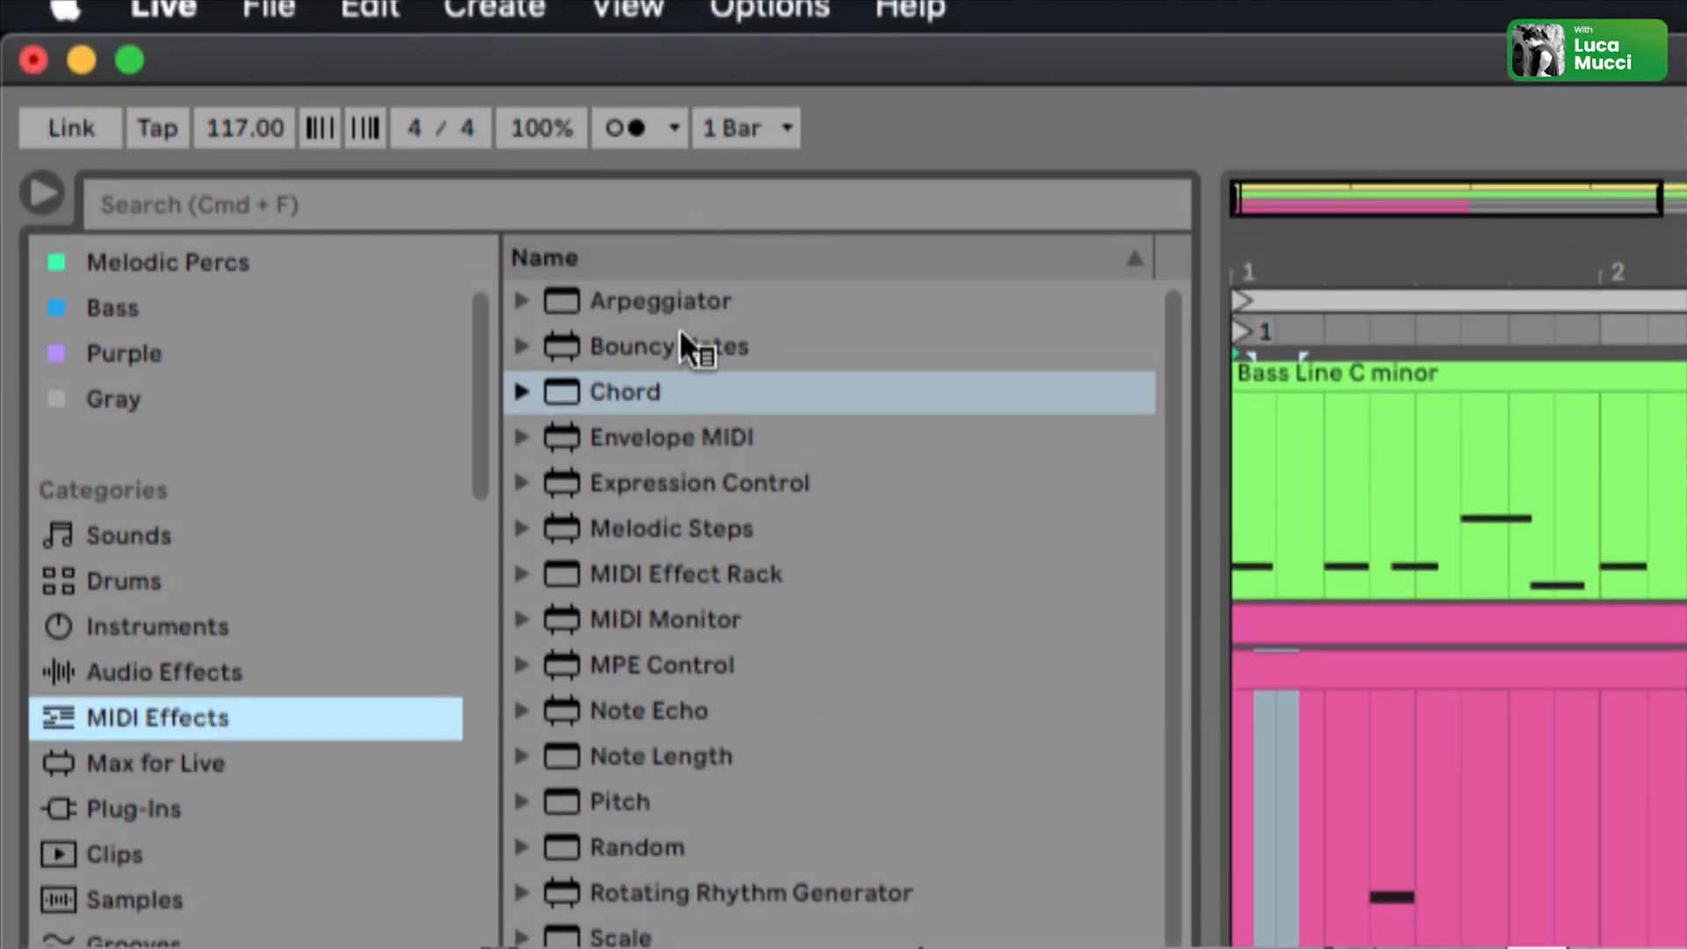
click(641, 400)
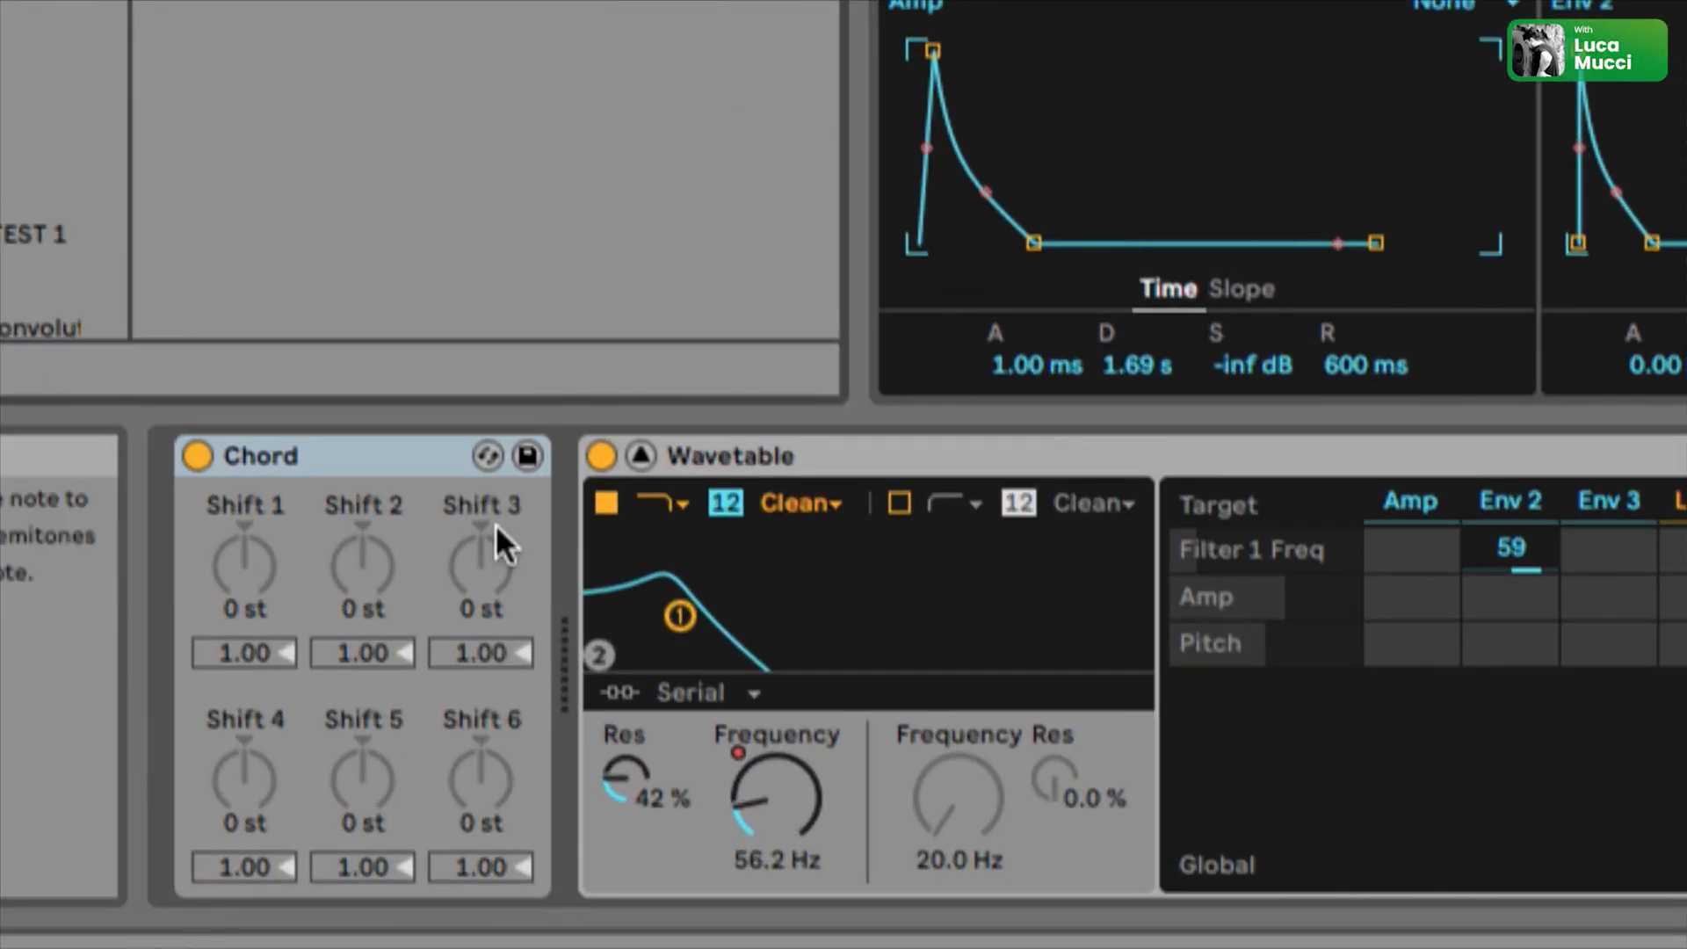
click(902, 452)
click(318, 453)
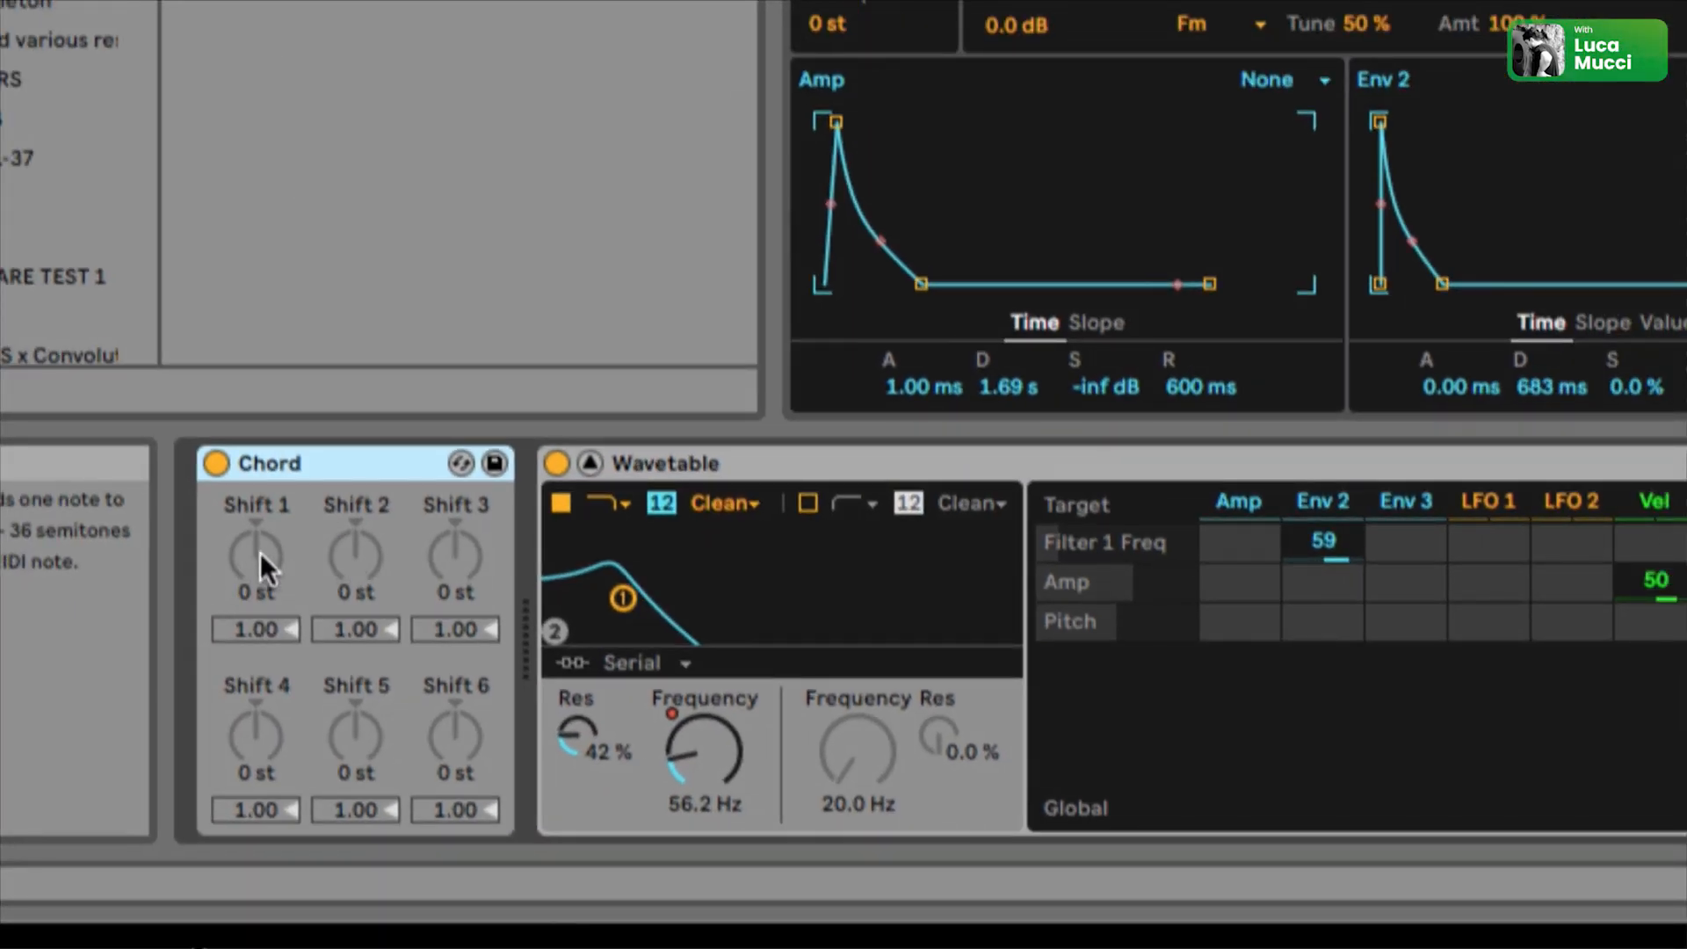
Set the Chord device's Shift 2 to +3 st and Shift 3 to +7 st, following the first chord's E♭3 and G3
click(343, 557)
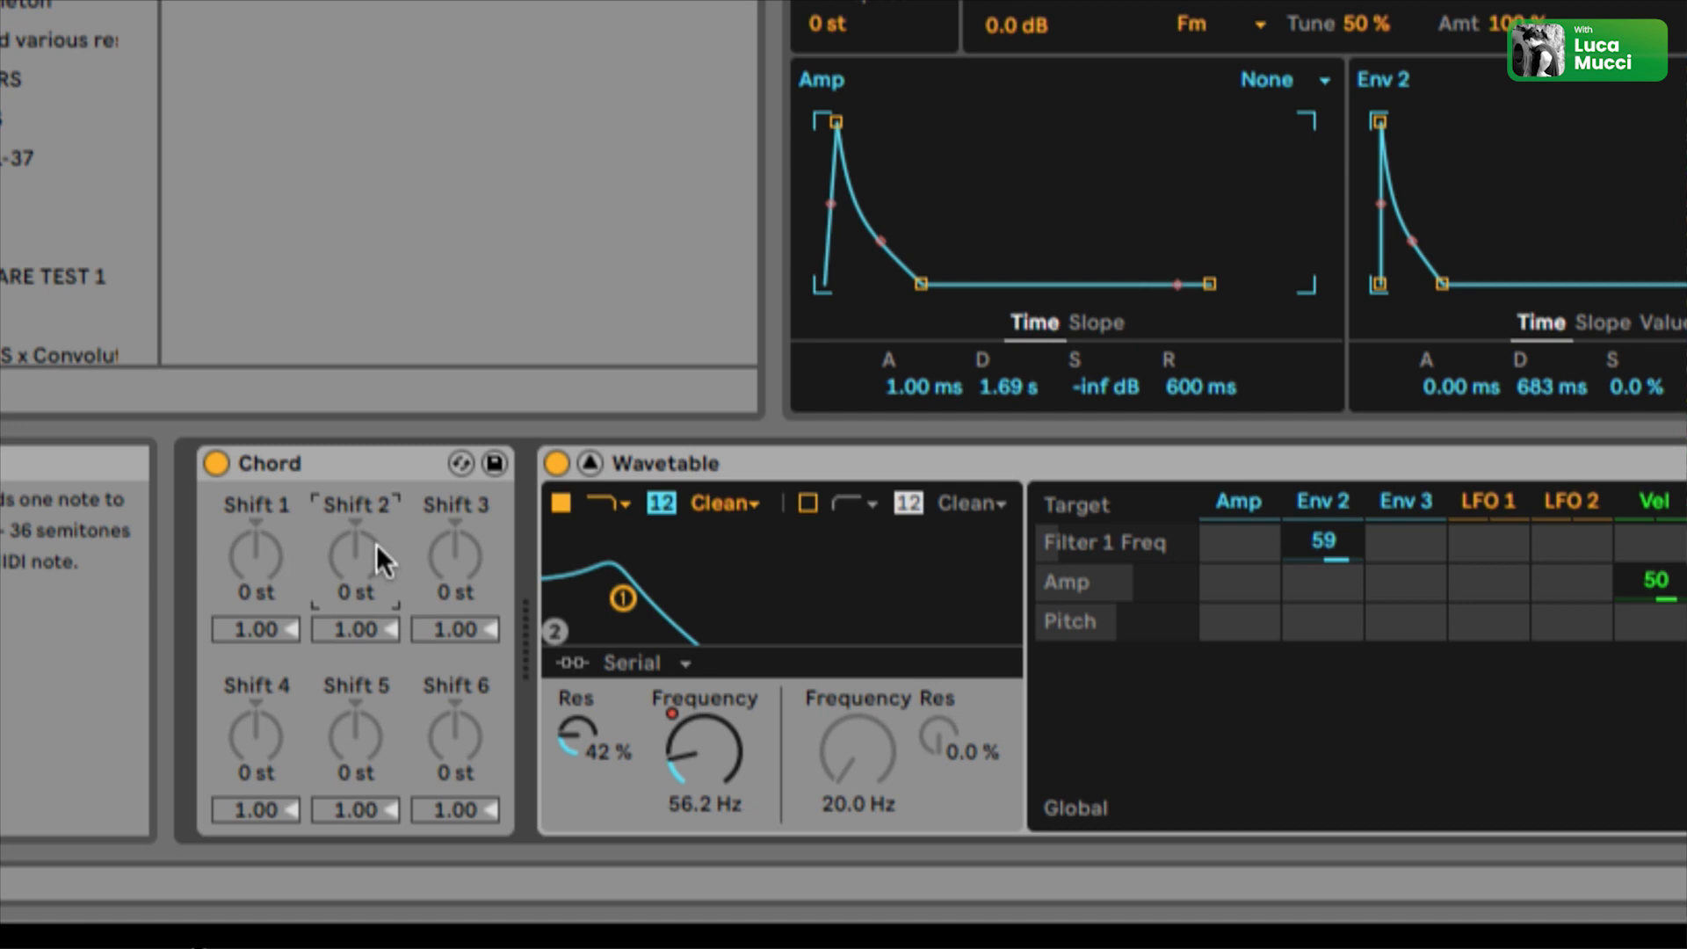
text(3)
key(Return)
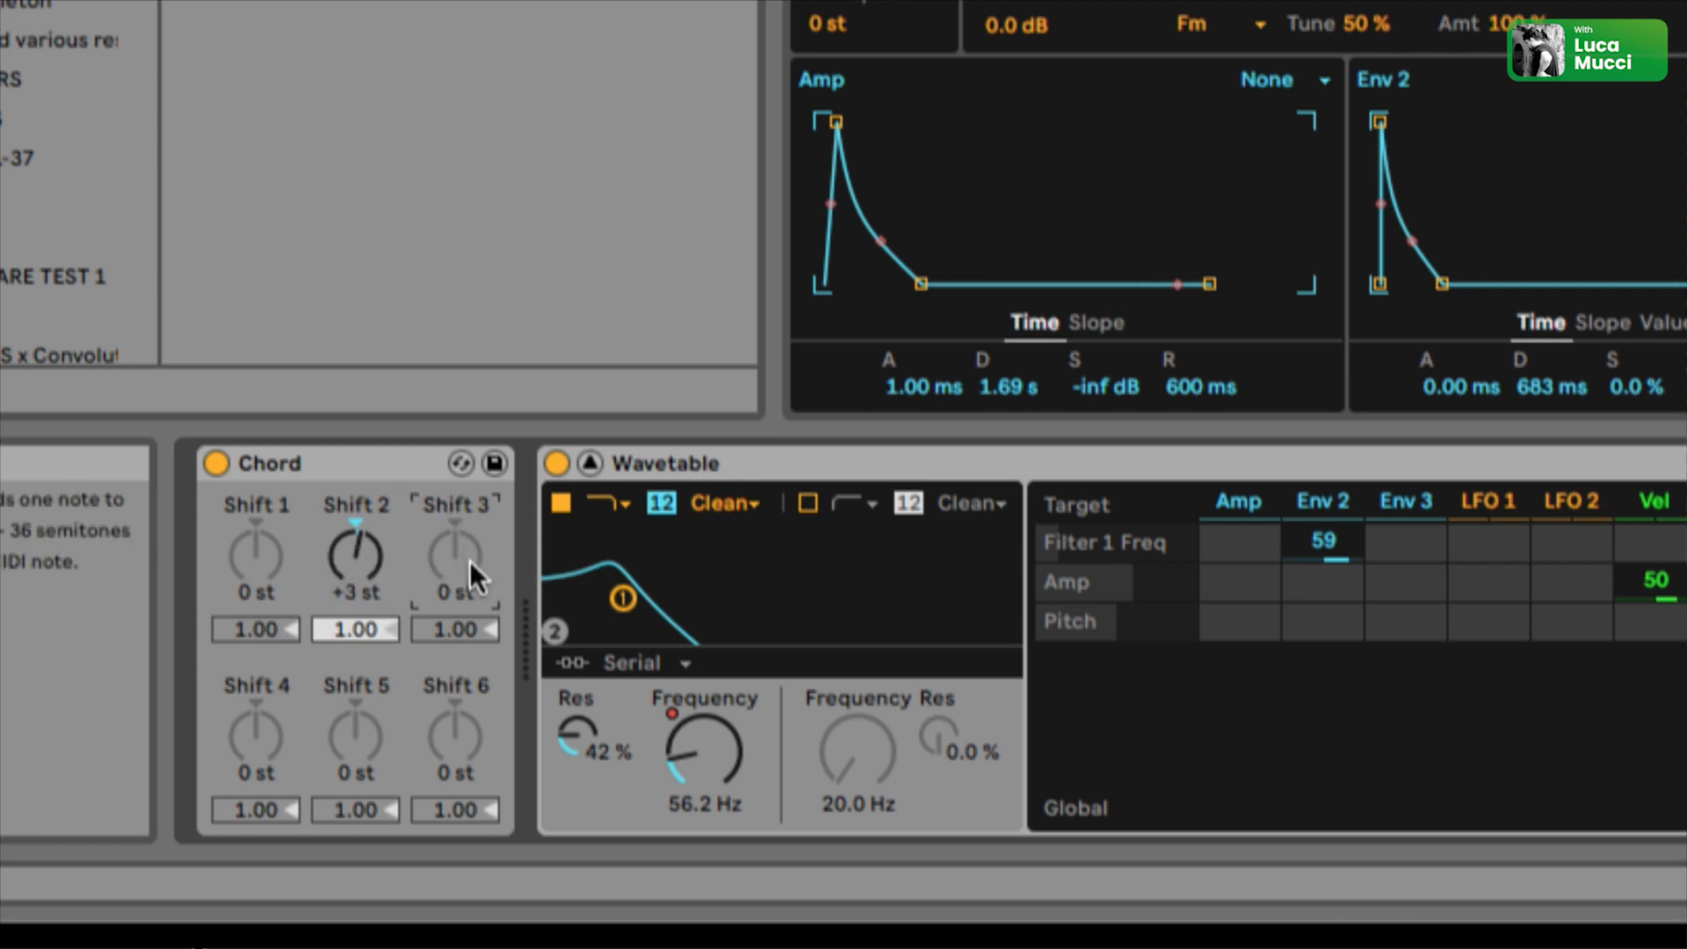
scroll(469, 561, up, 7)
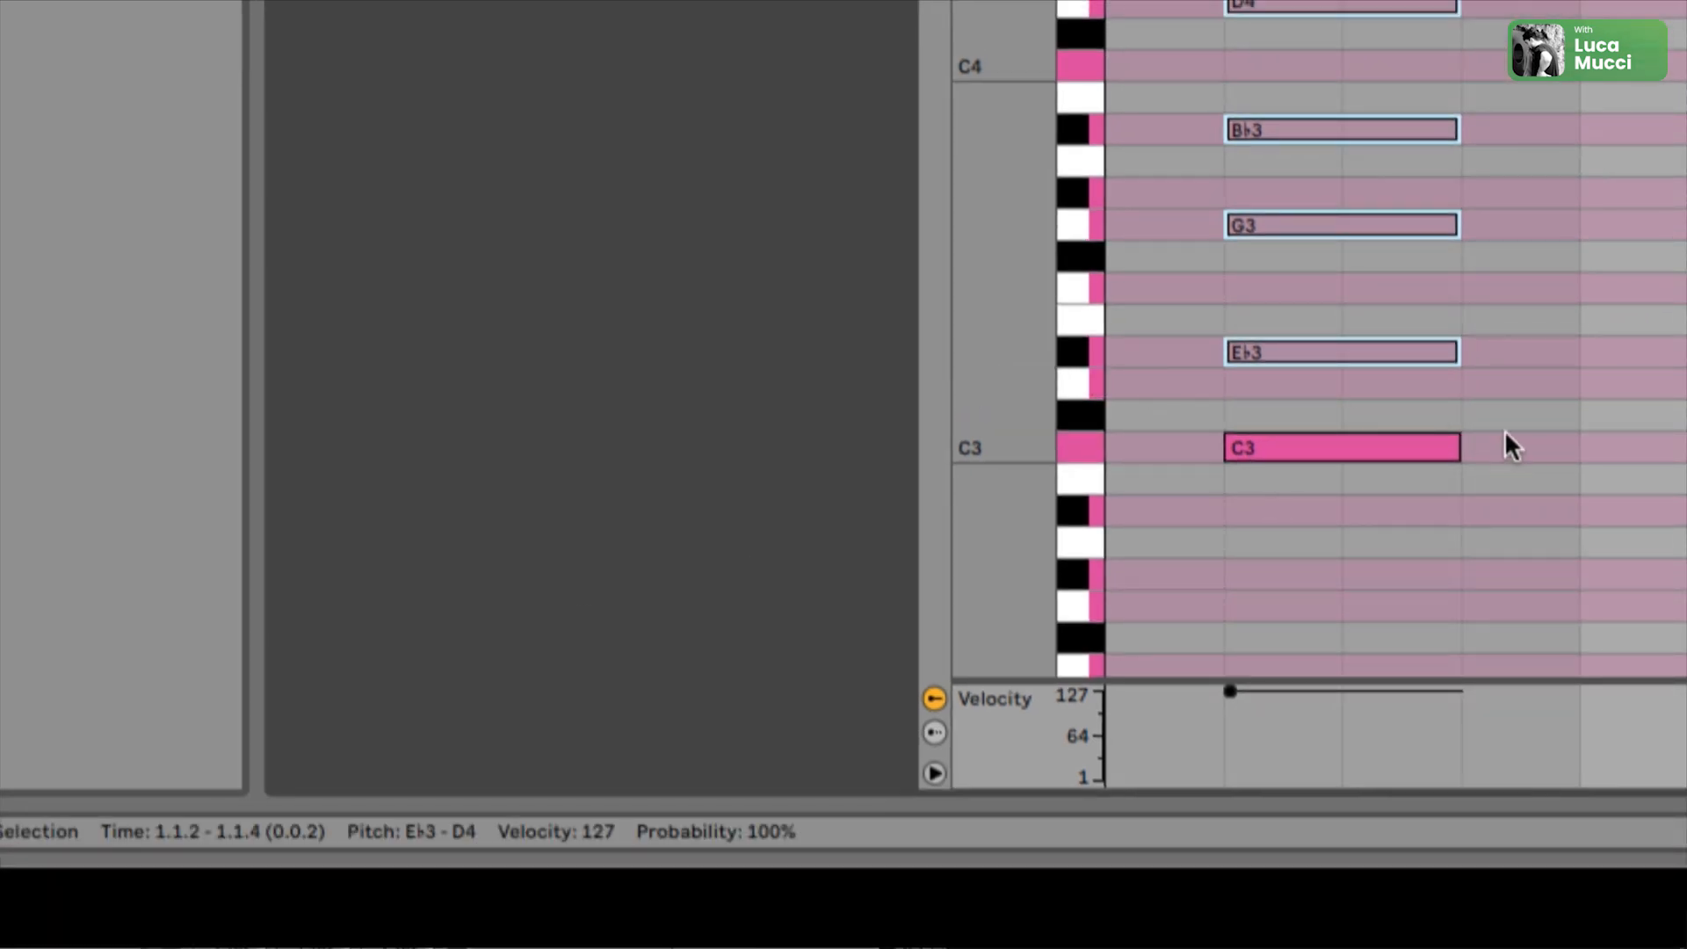
drag(1517, 341, 1321, 476)
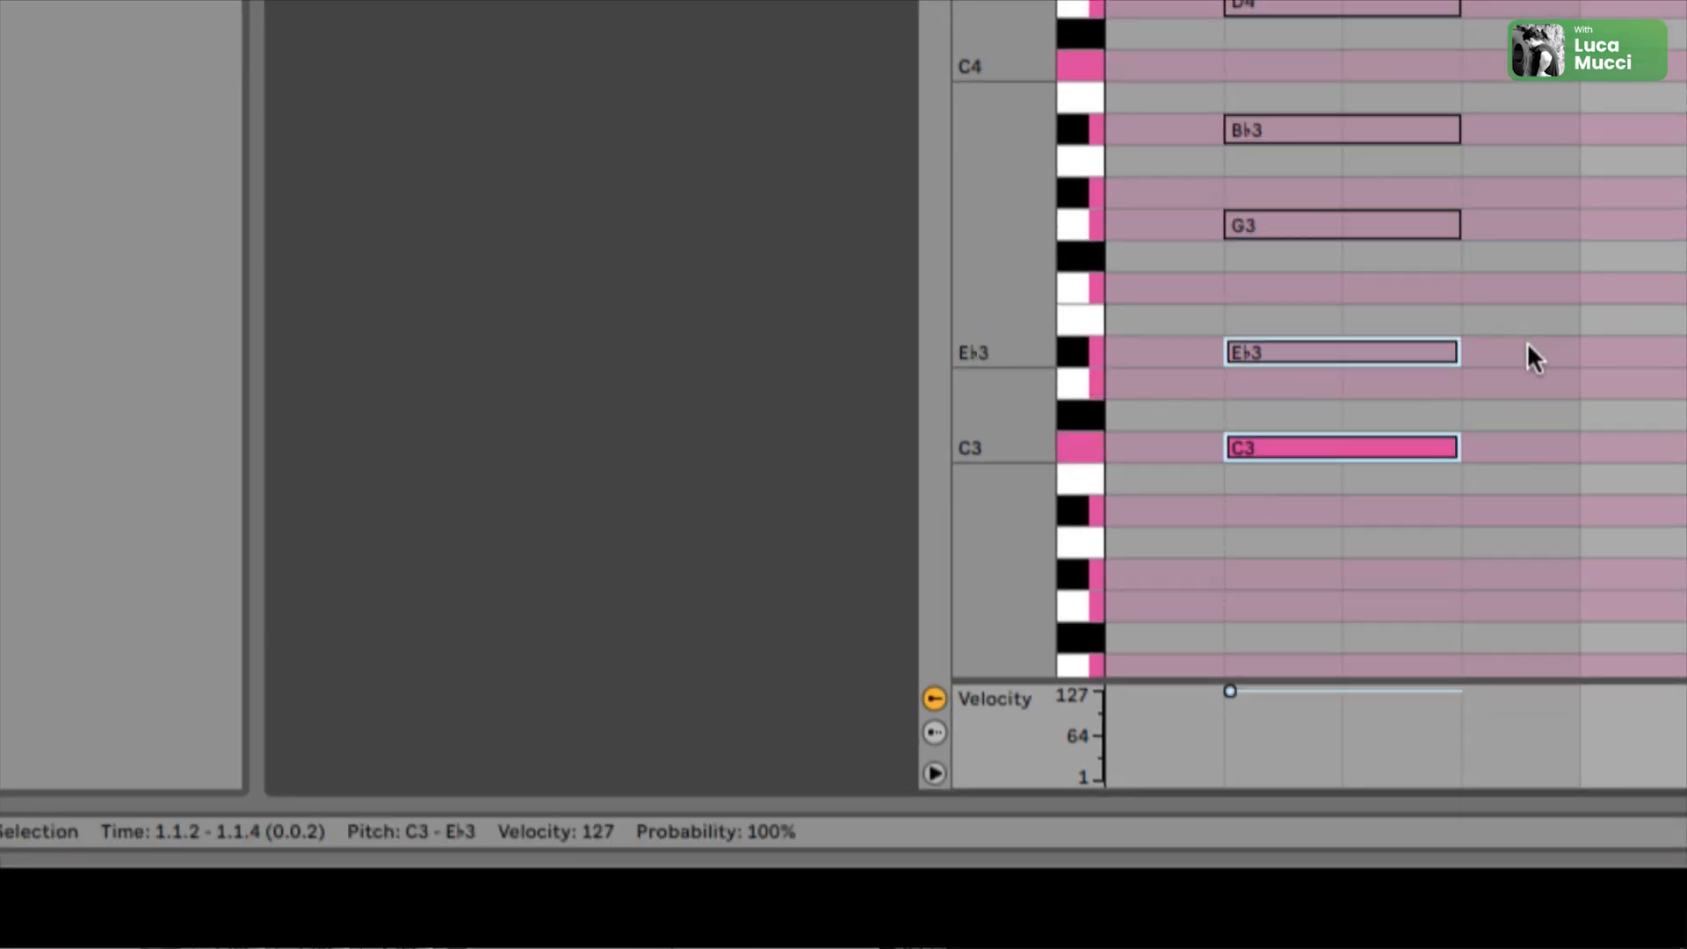
drag(1526, 344, 1361, 234)
scroll(1414, 242, up, 3)
Set the Chord device's Shift 4 to +10 st and Shift 5 to +14 st, following the first chord's B♭3 and D4
drag(1508, 351, 1391, 260)
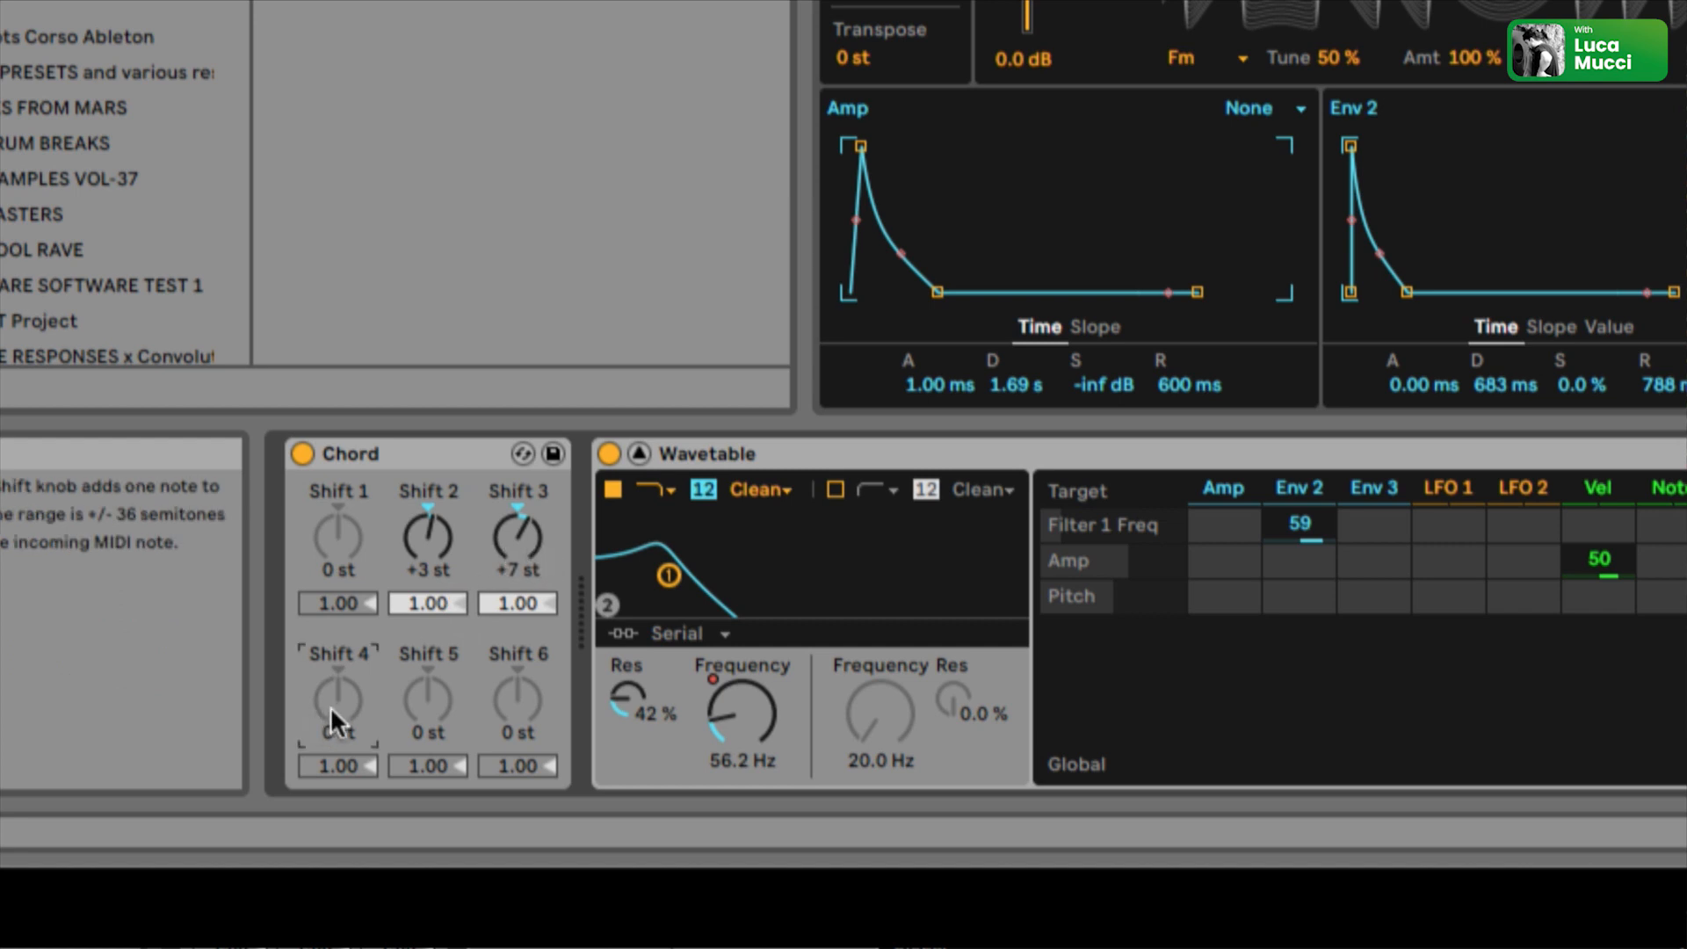
drag(330, 704, 331, 705)
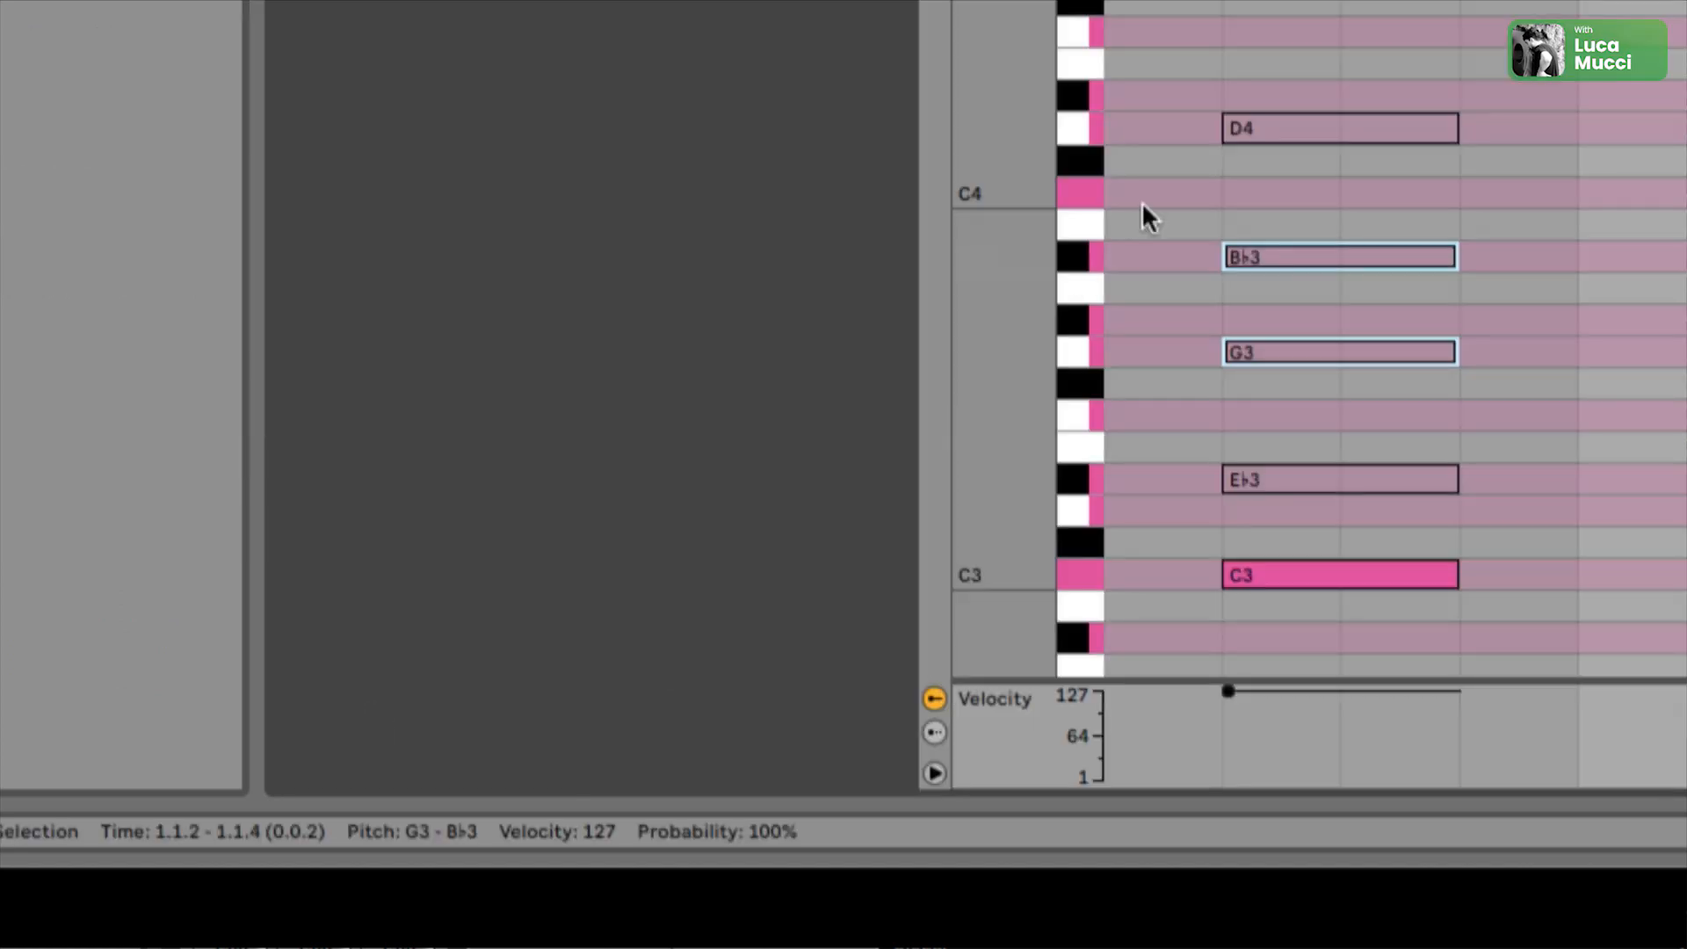
click(1504, 251)
click(1449, 255)
drag(1451, 246, 1396, 125)
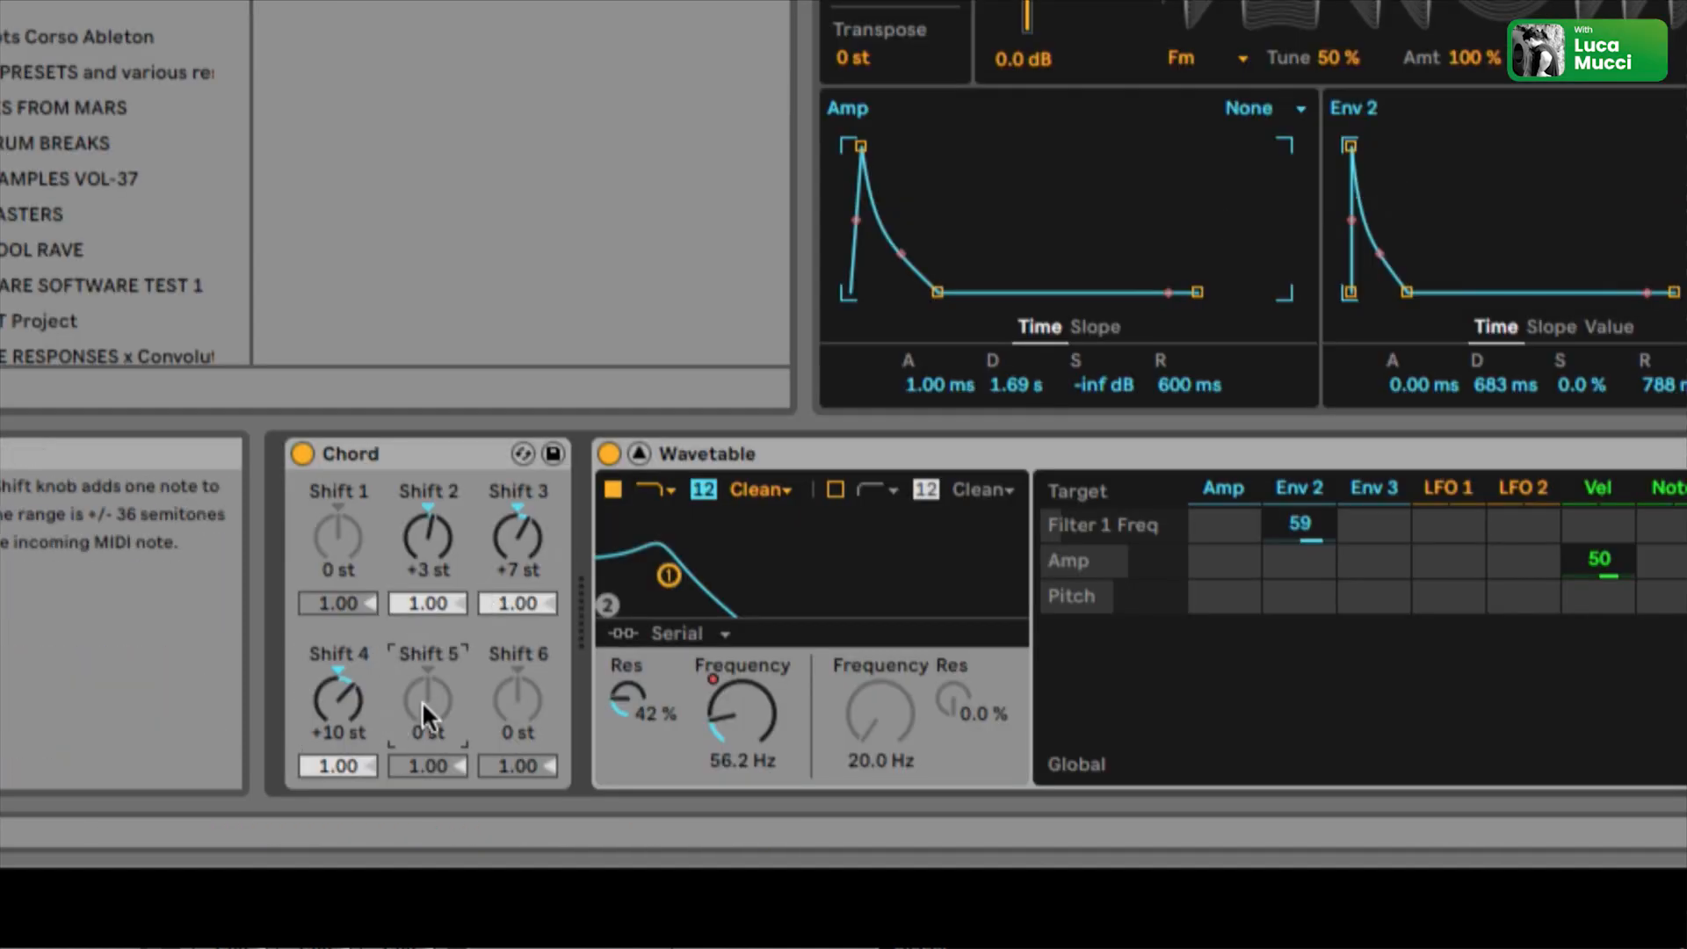
text(14)
key(Return)
Rename the Chord device to Min 9th
click(416, 450)
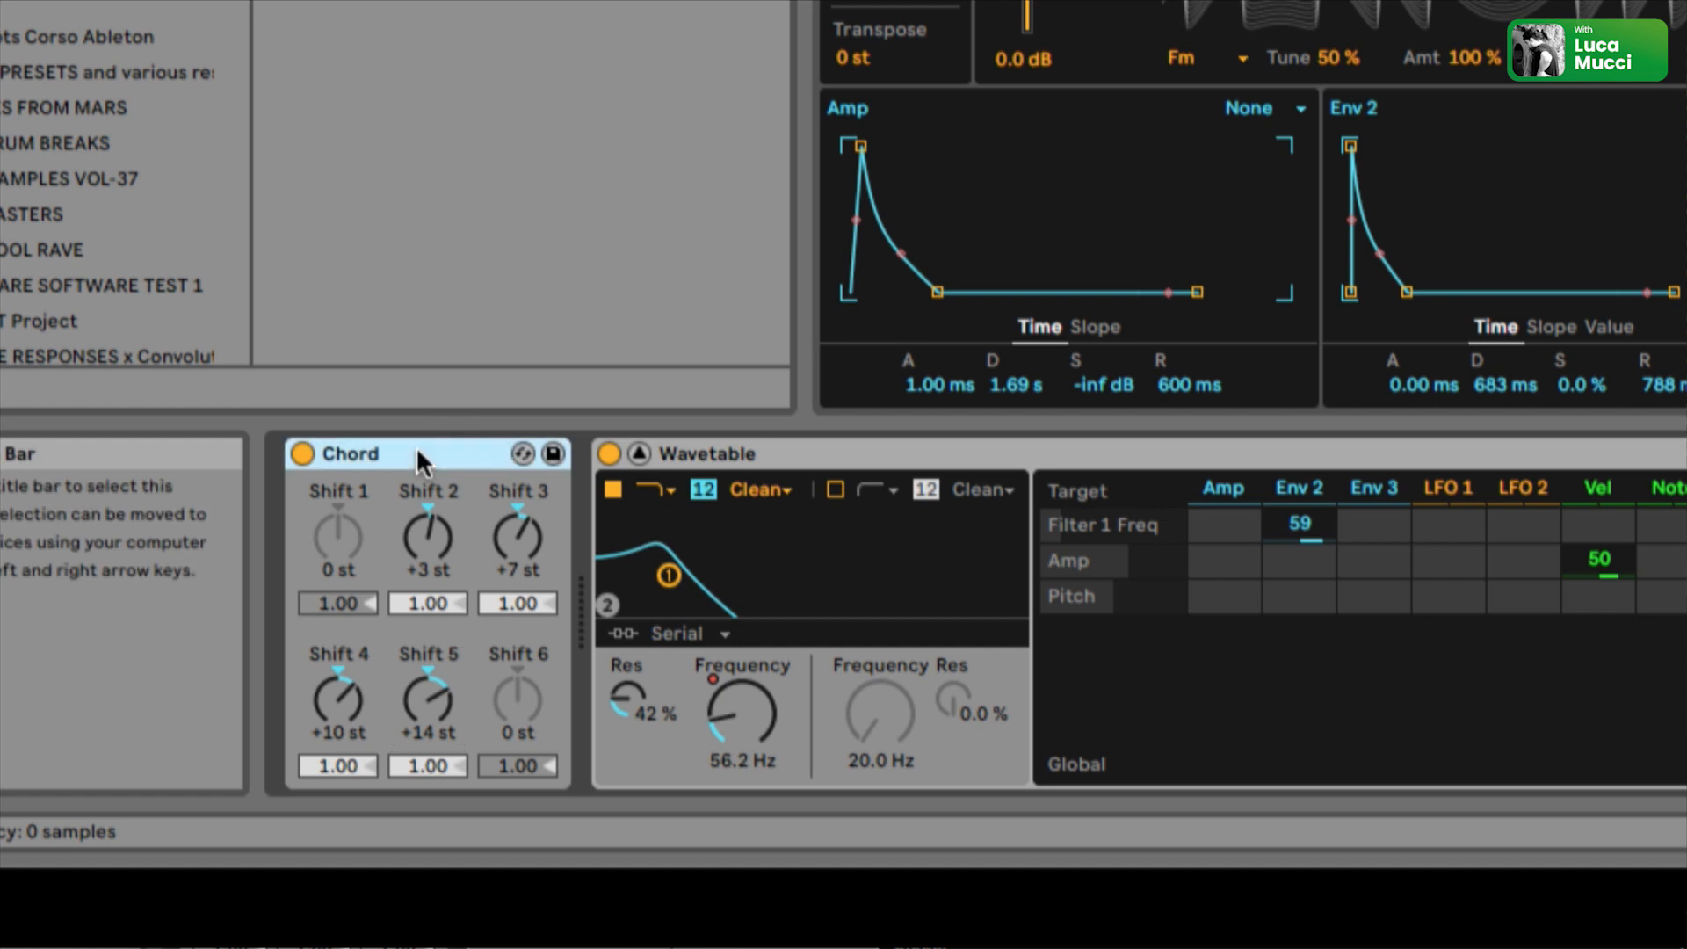
key(ctrl+r)
text(Min 9)
key(Return)
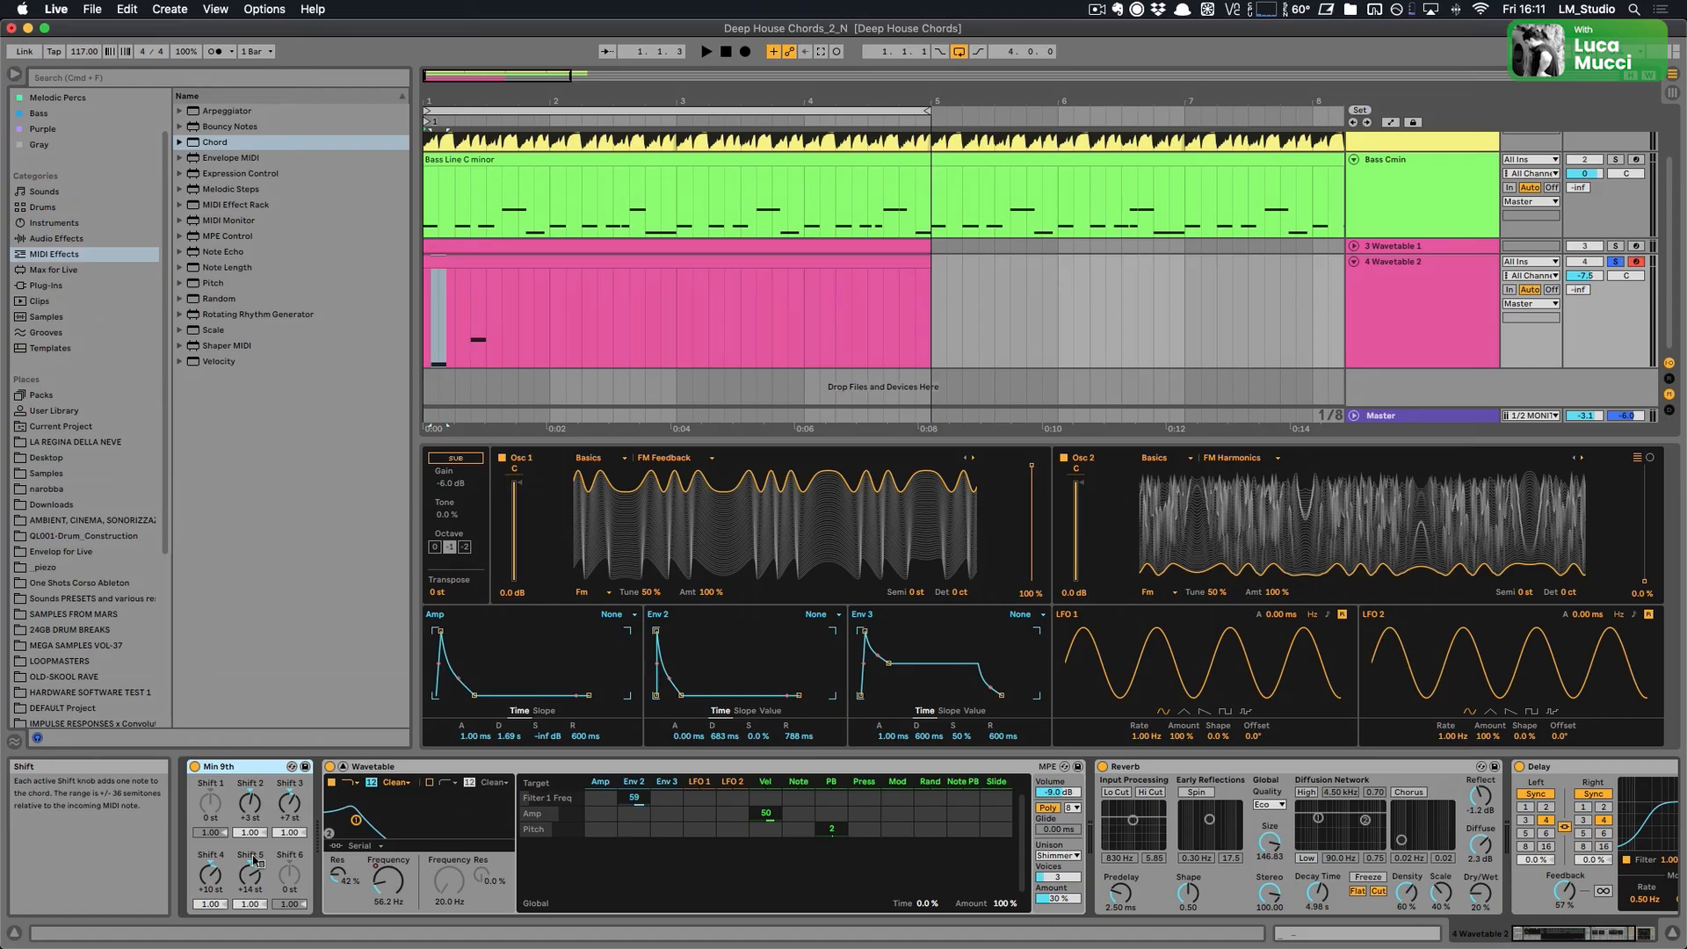
Open the 4 Wavetable 2 clip's notes and duplicate the F3 chord to 1.3.2, transposed down two semitones to E♭3
double_click(614, 317)
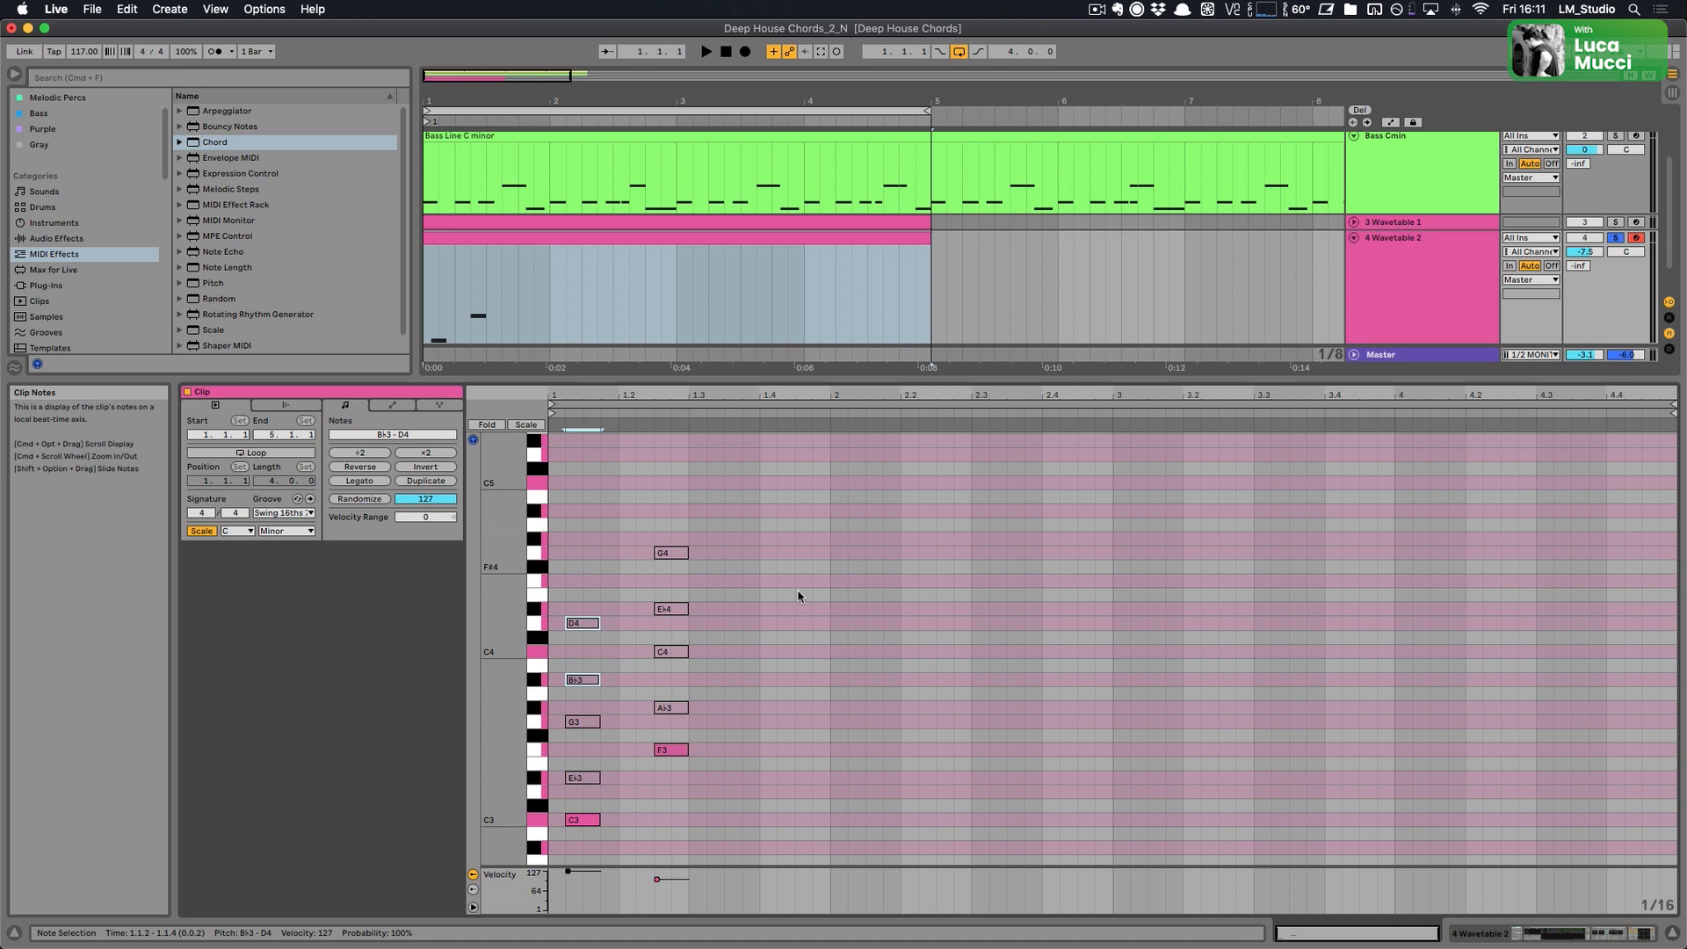
click(803, 501)
scroll(804, 507, down, 2)
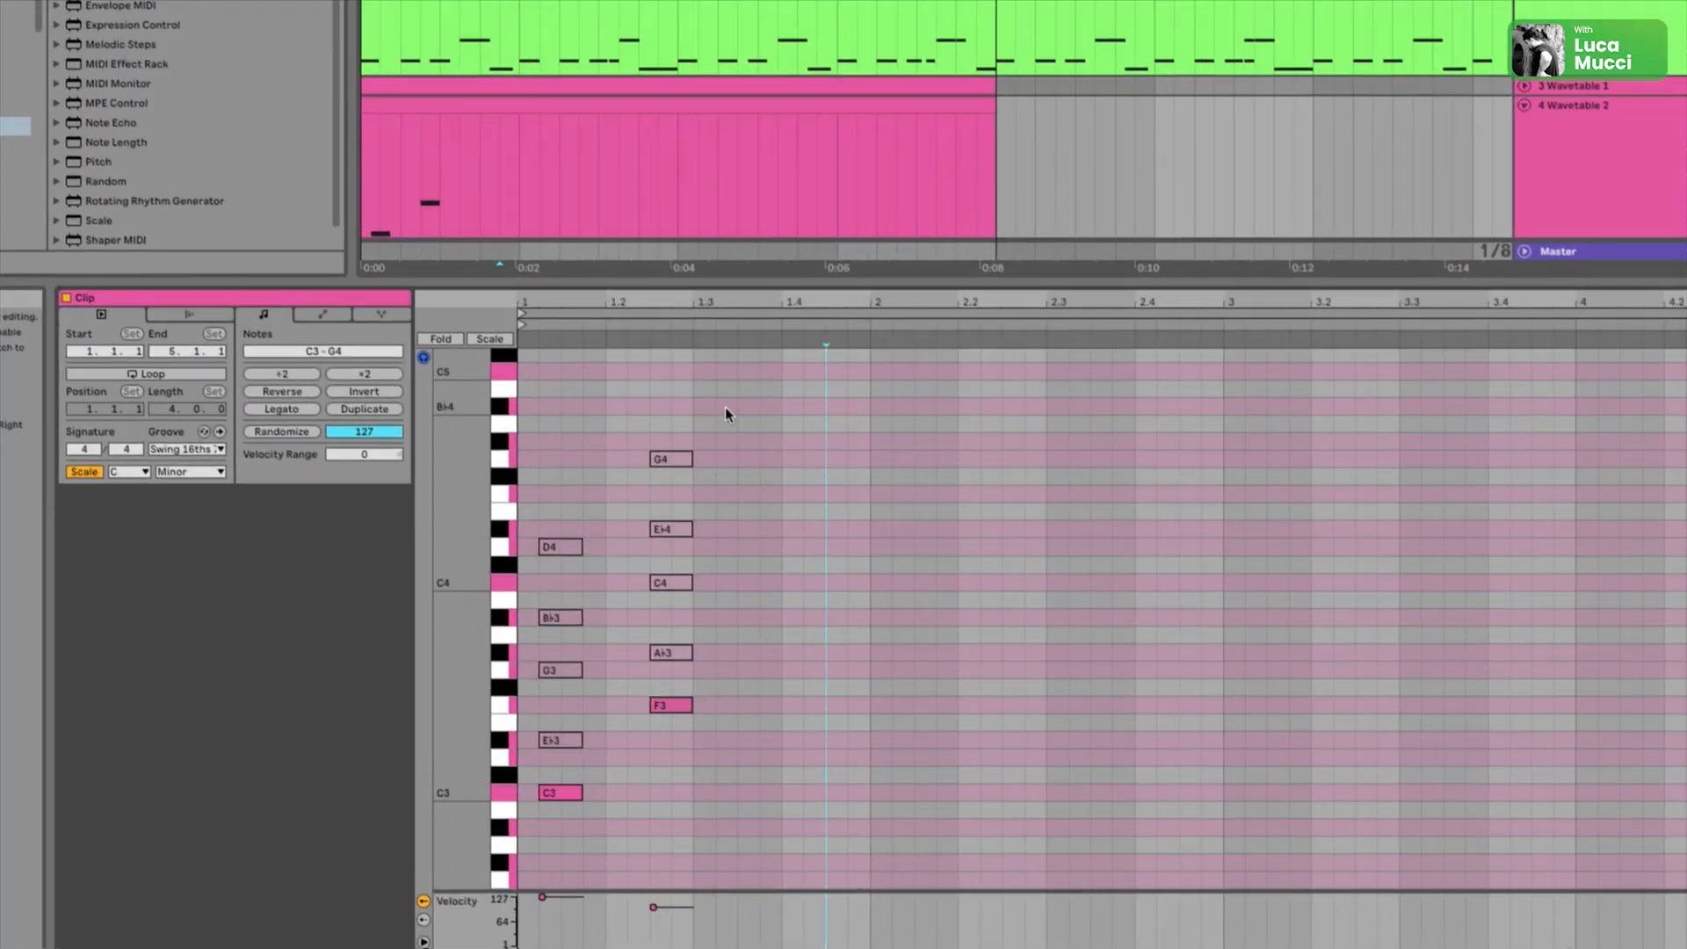
drag(724, 399, 675, 736)
key(super+d)
key(Down)
key(Down)
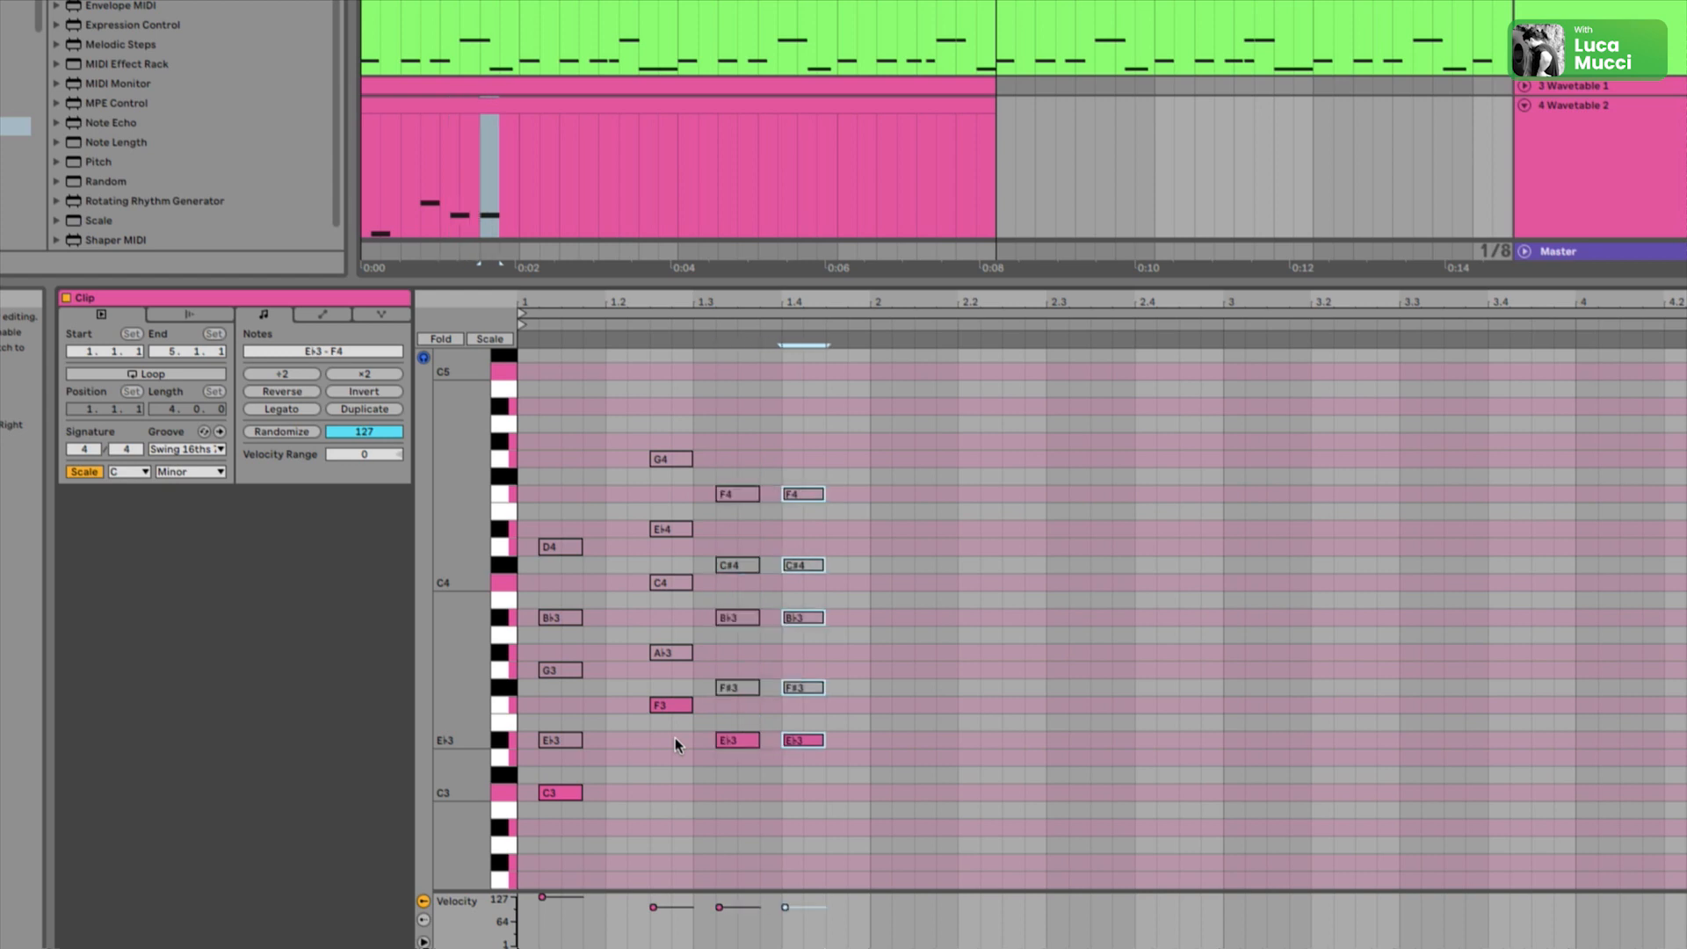
Add two more copies of the chord, one transposed to D3 at 1.4.3 and one to C3 at 2.1.3
key(super+d)
key(Down)
key(super+d)
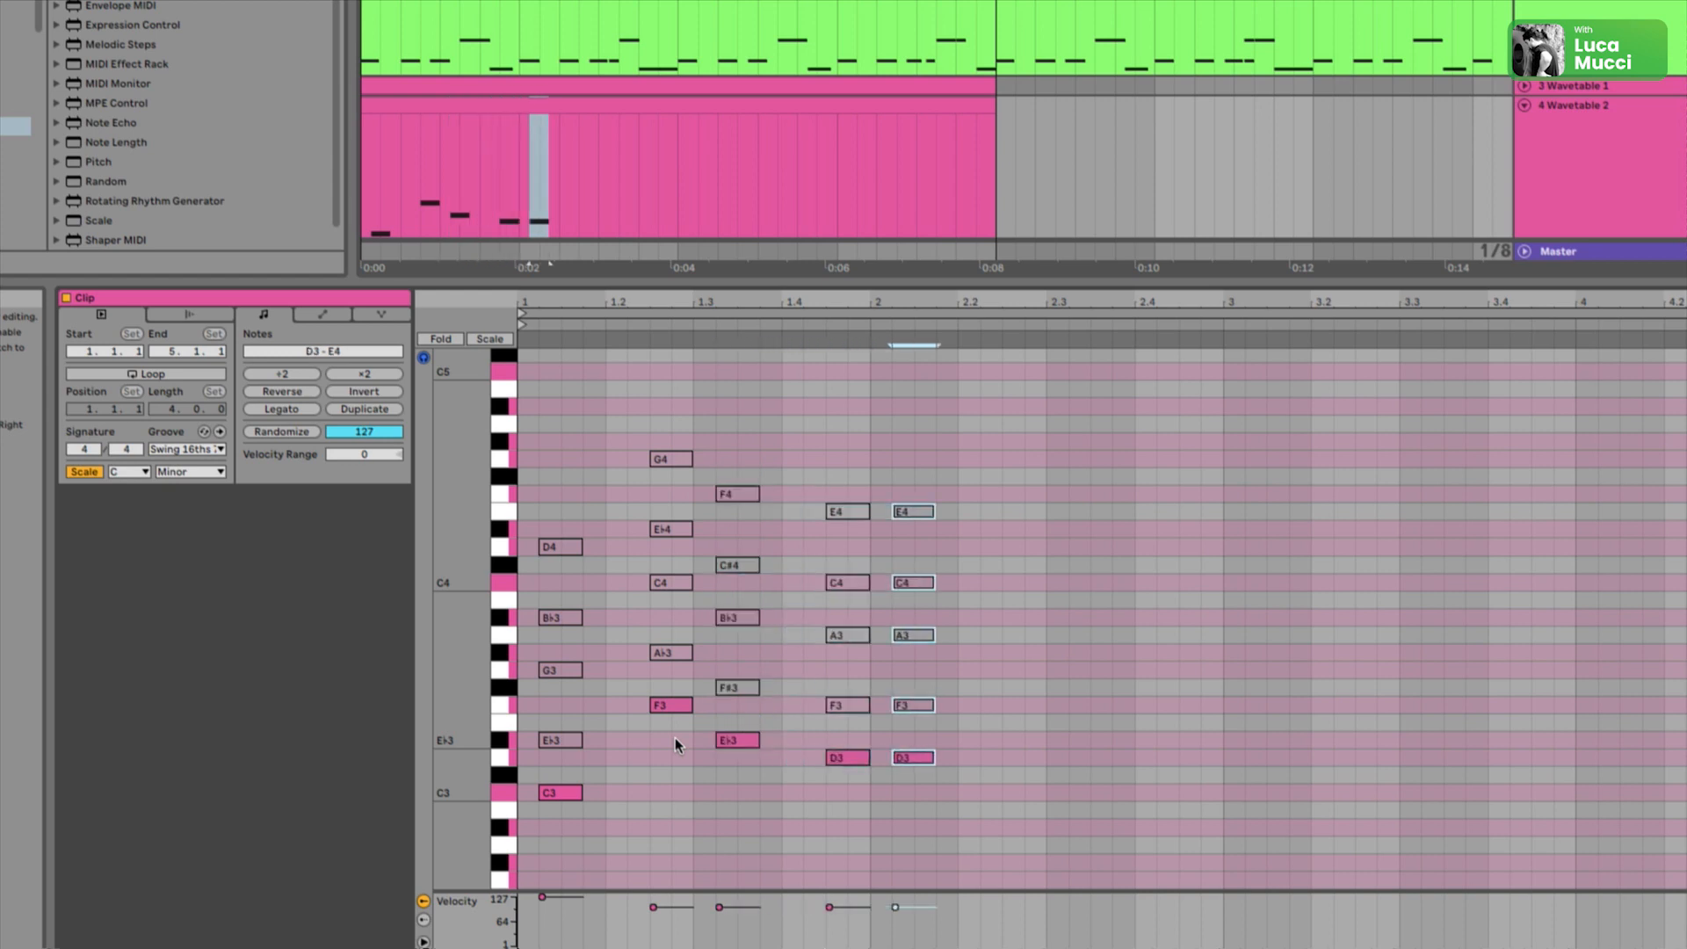
key(Down)
key(Down)
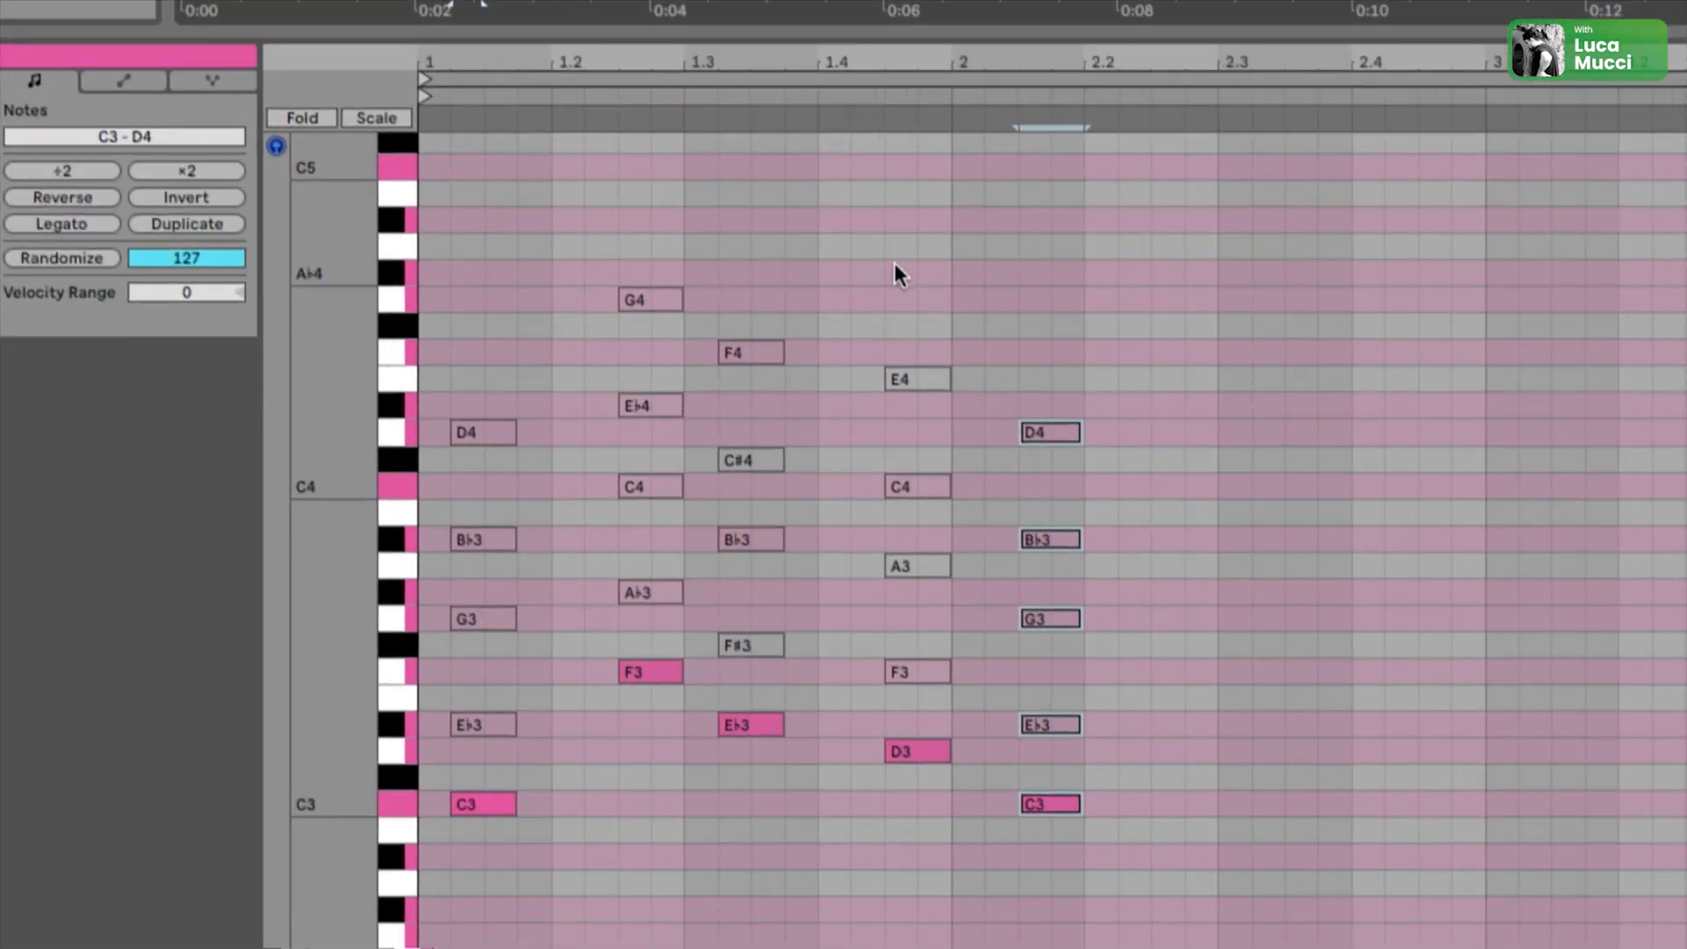
Select the out-of-scale notes E4, C♯4 and F♯3 in the transposed chords to examine them against the C minor scale
drag(1016, 272, 934, 390)
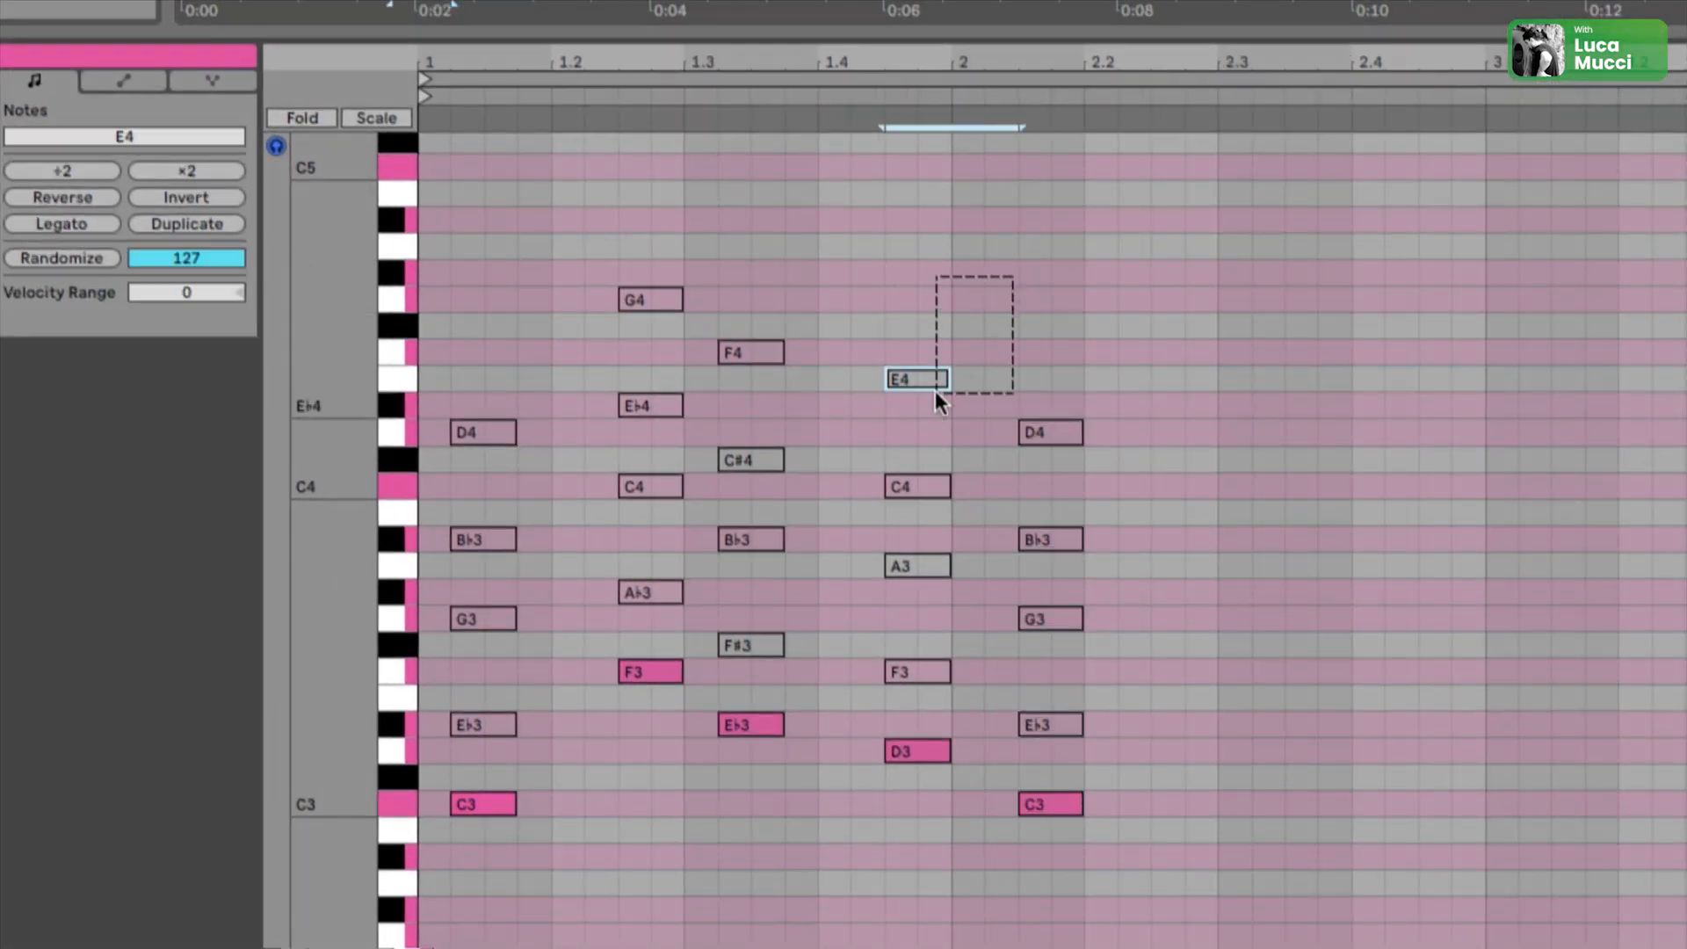
drag(821, 425, 742, 456)
drag(966, 550, 734, 671)
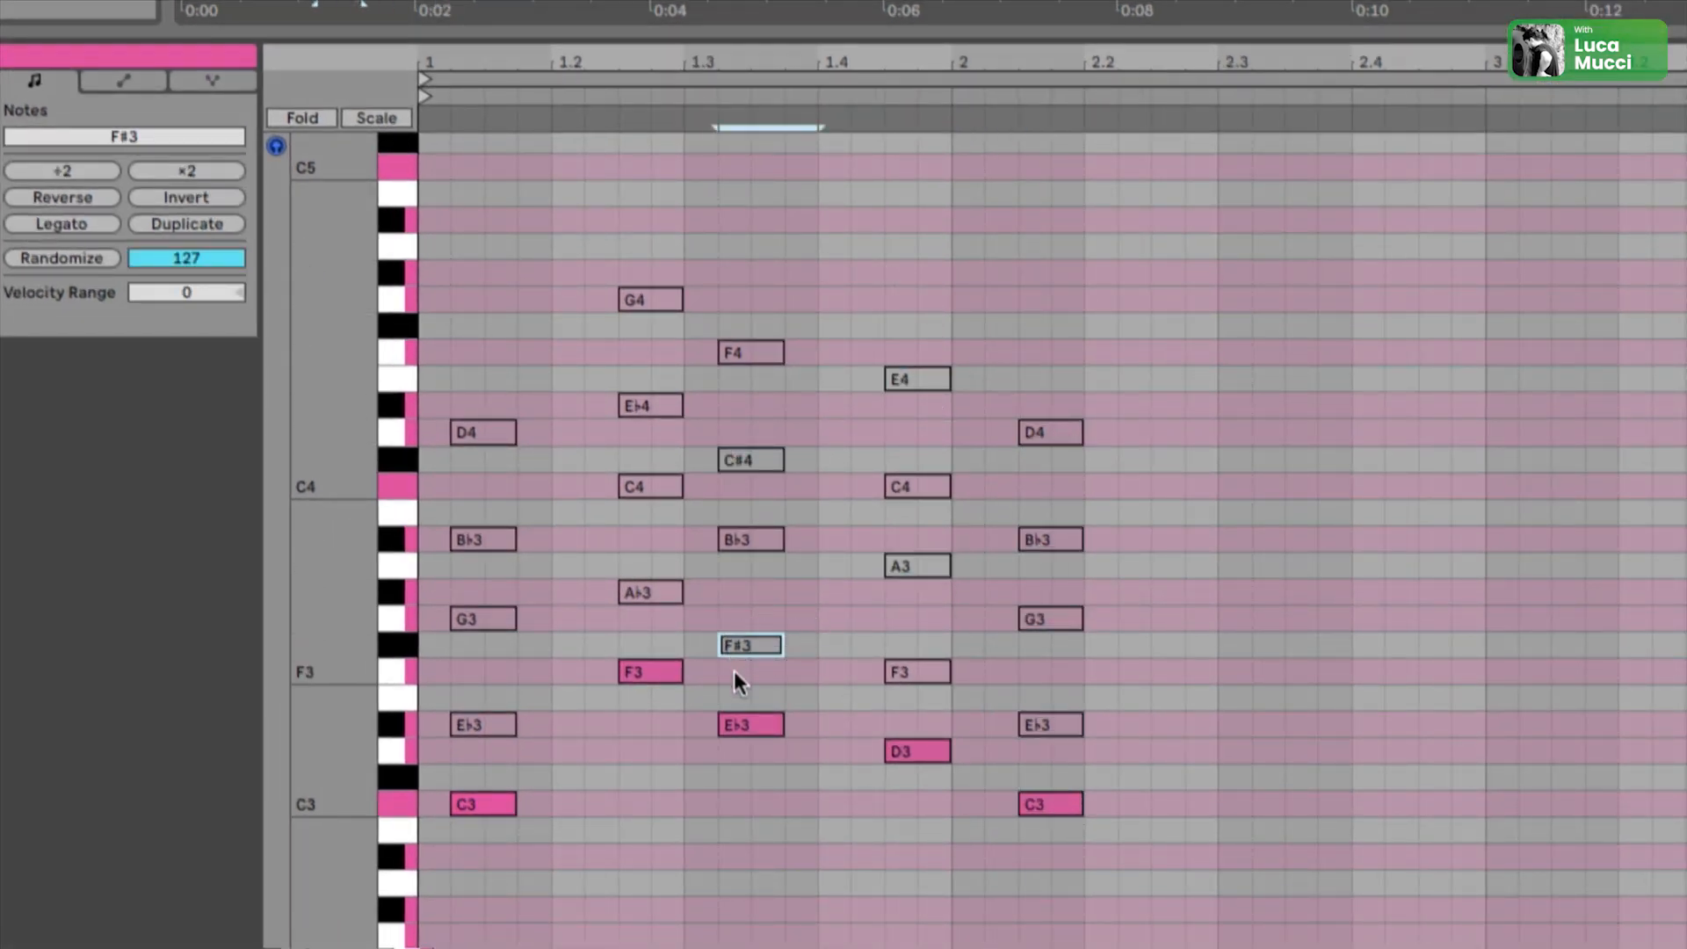
Examine the transposed chords in the note editor's Scale view, restore the full note range and show the track's Min 9th device
click(378, 118)
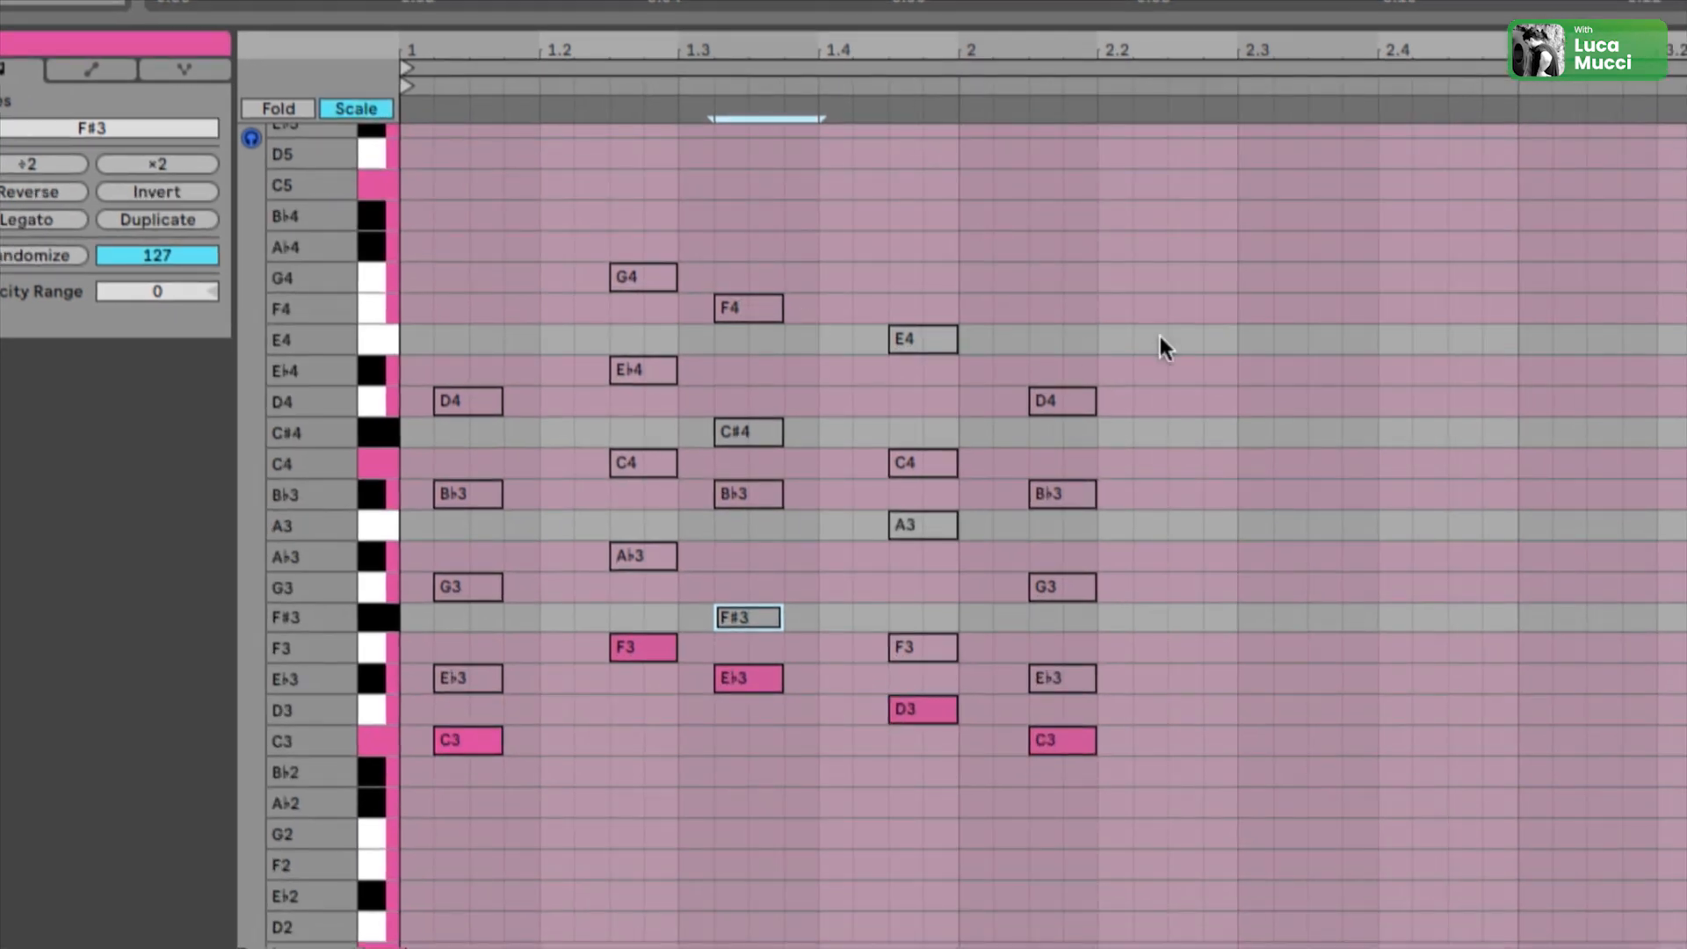
drag(1148, 336, 535, 604)
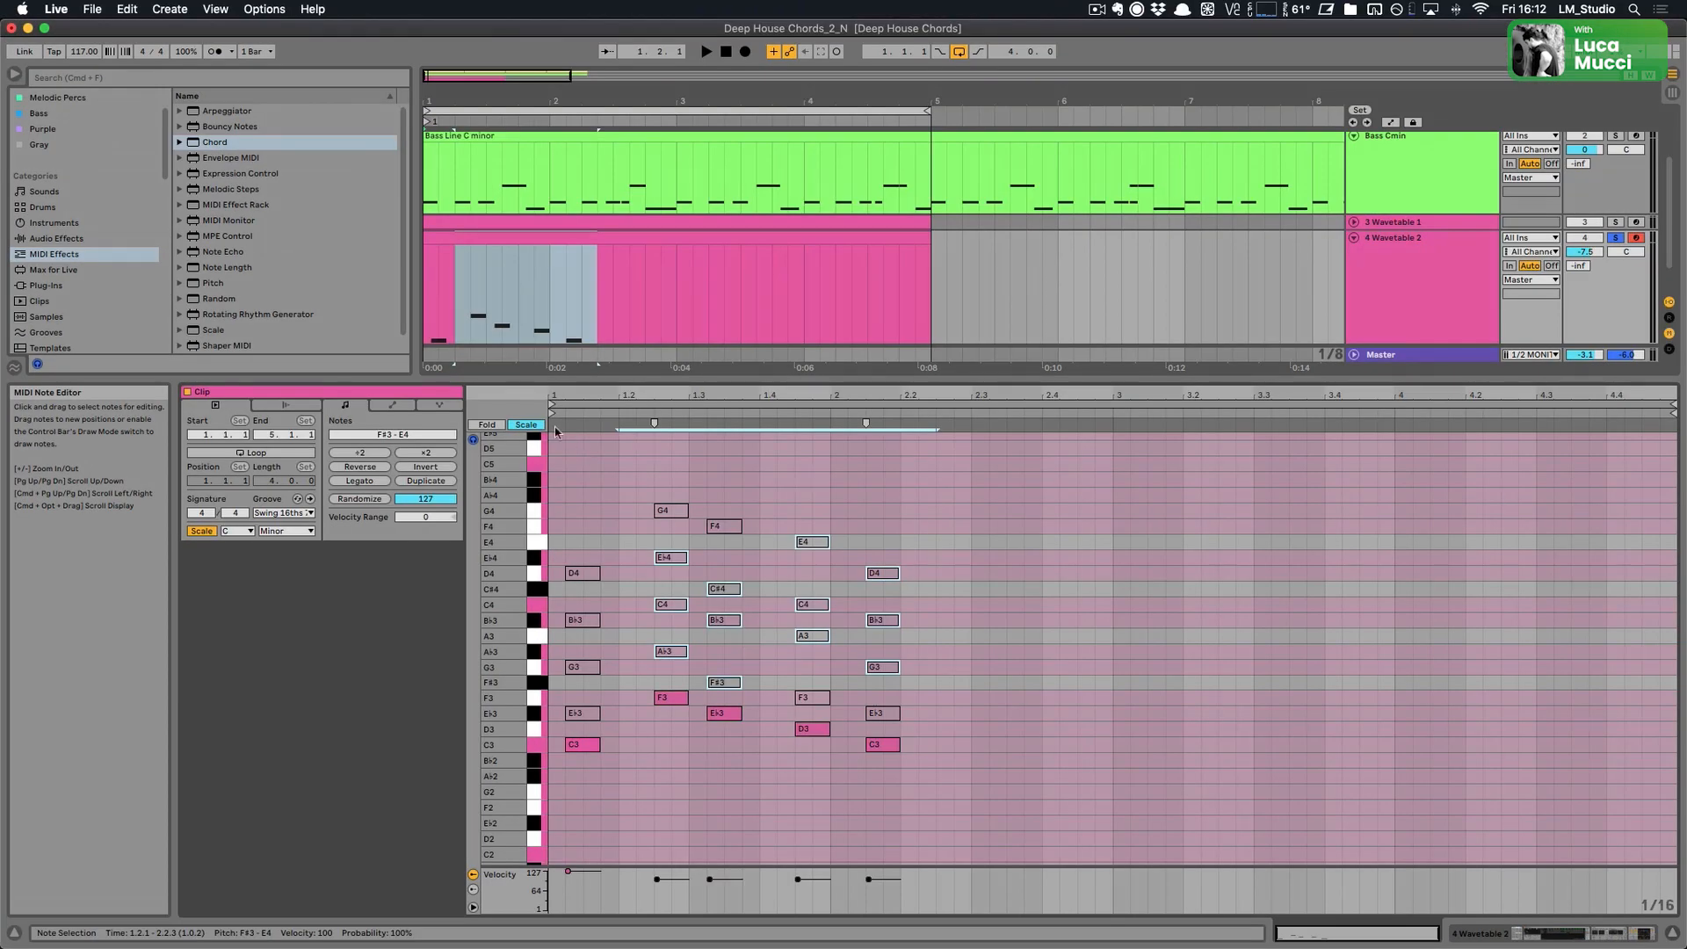
click(527, 425)
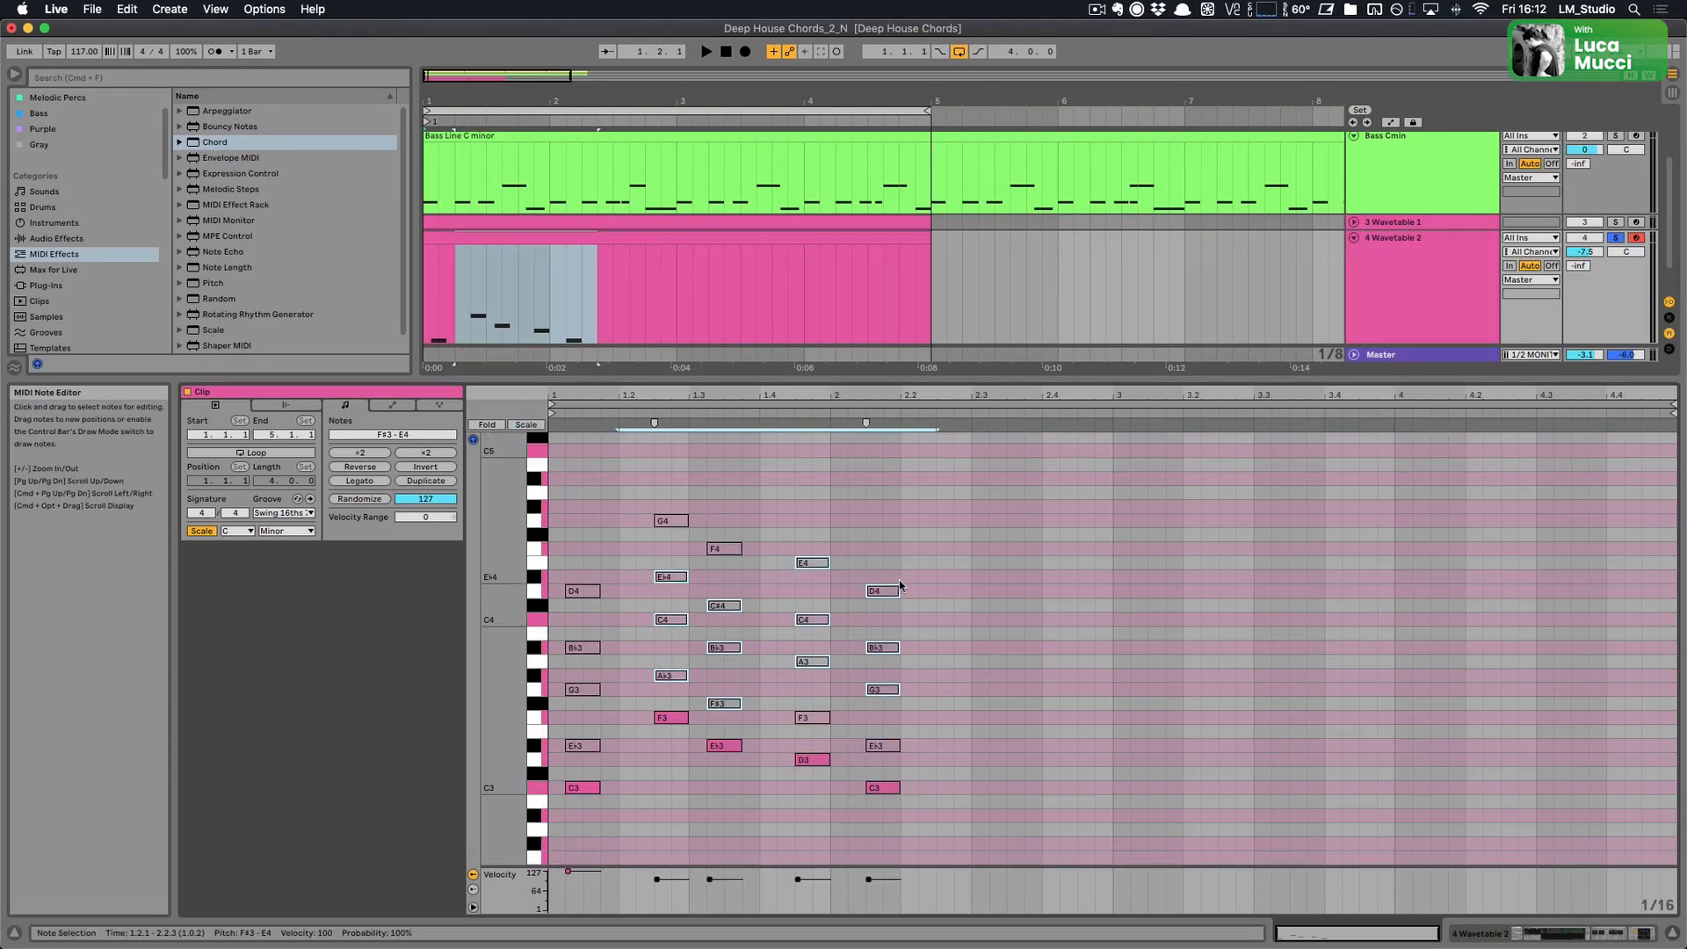
key(shift+Tab)
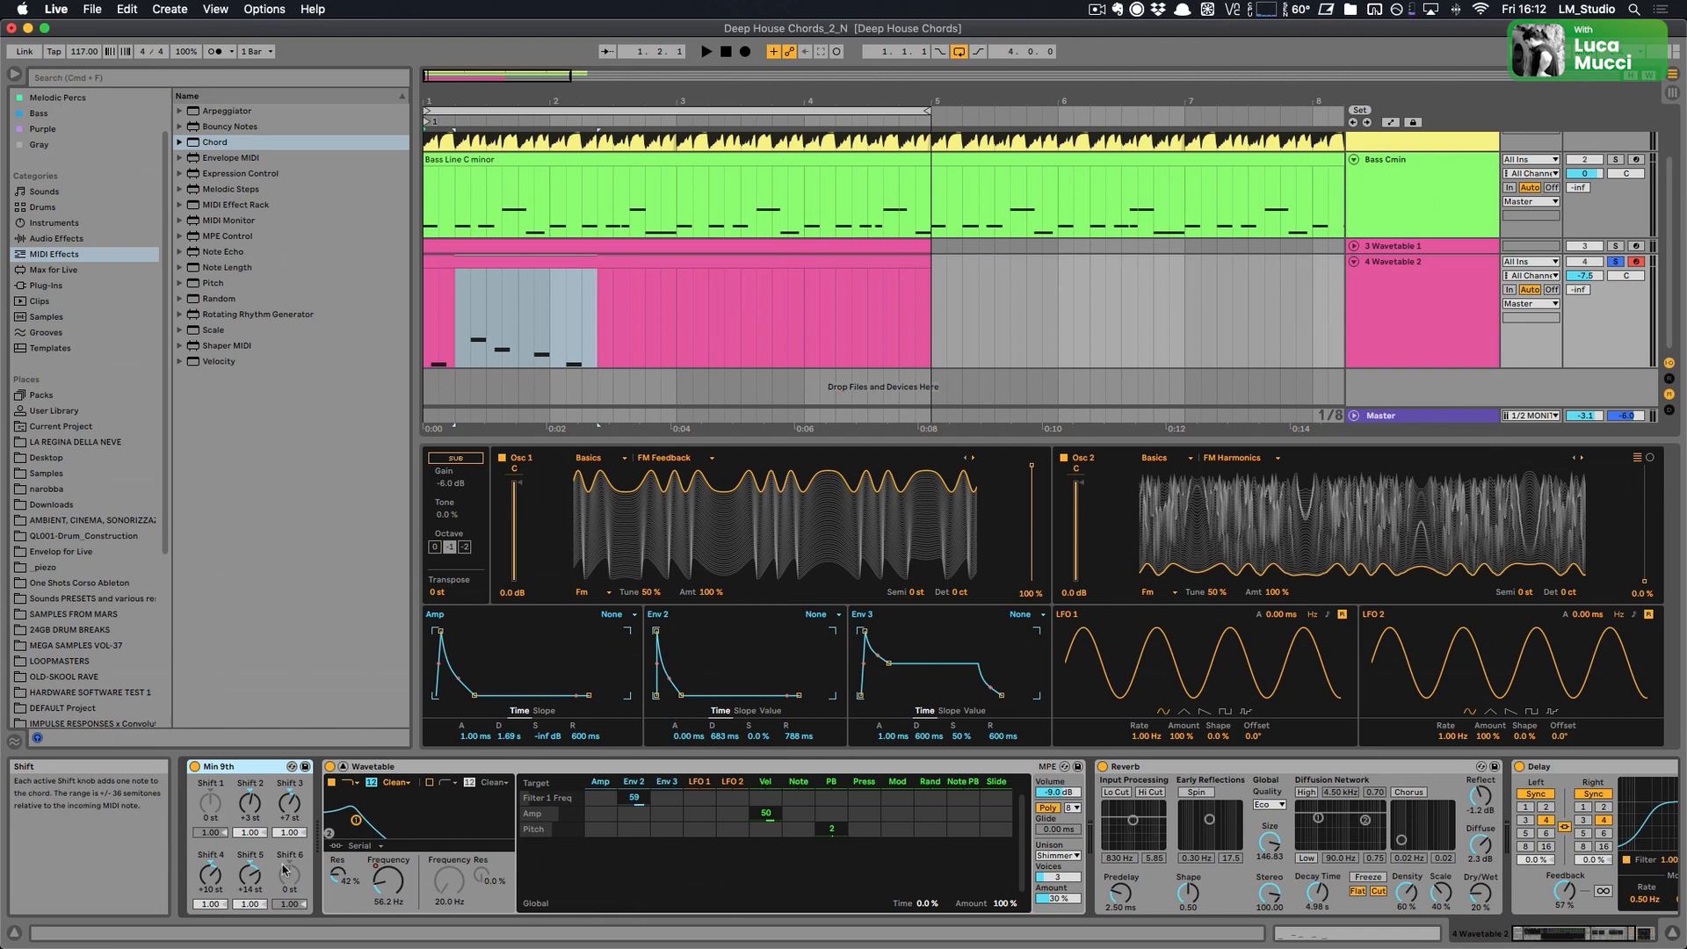
Delete the three transposed chords, the closing C3 chord and the first chord's upper notes, leaving only the opening C3 in the clip
double_click(634, 262)
click(956, 513)
drag(788, 580, 652, 784)
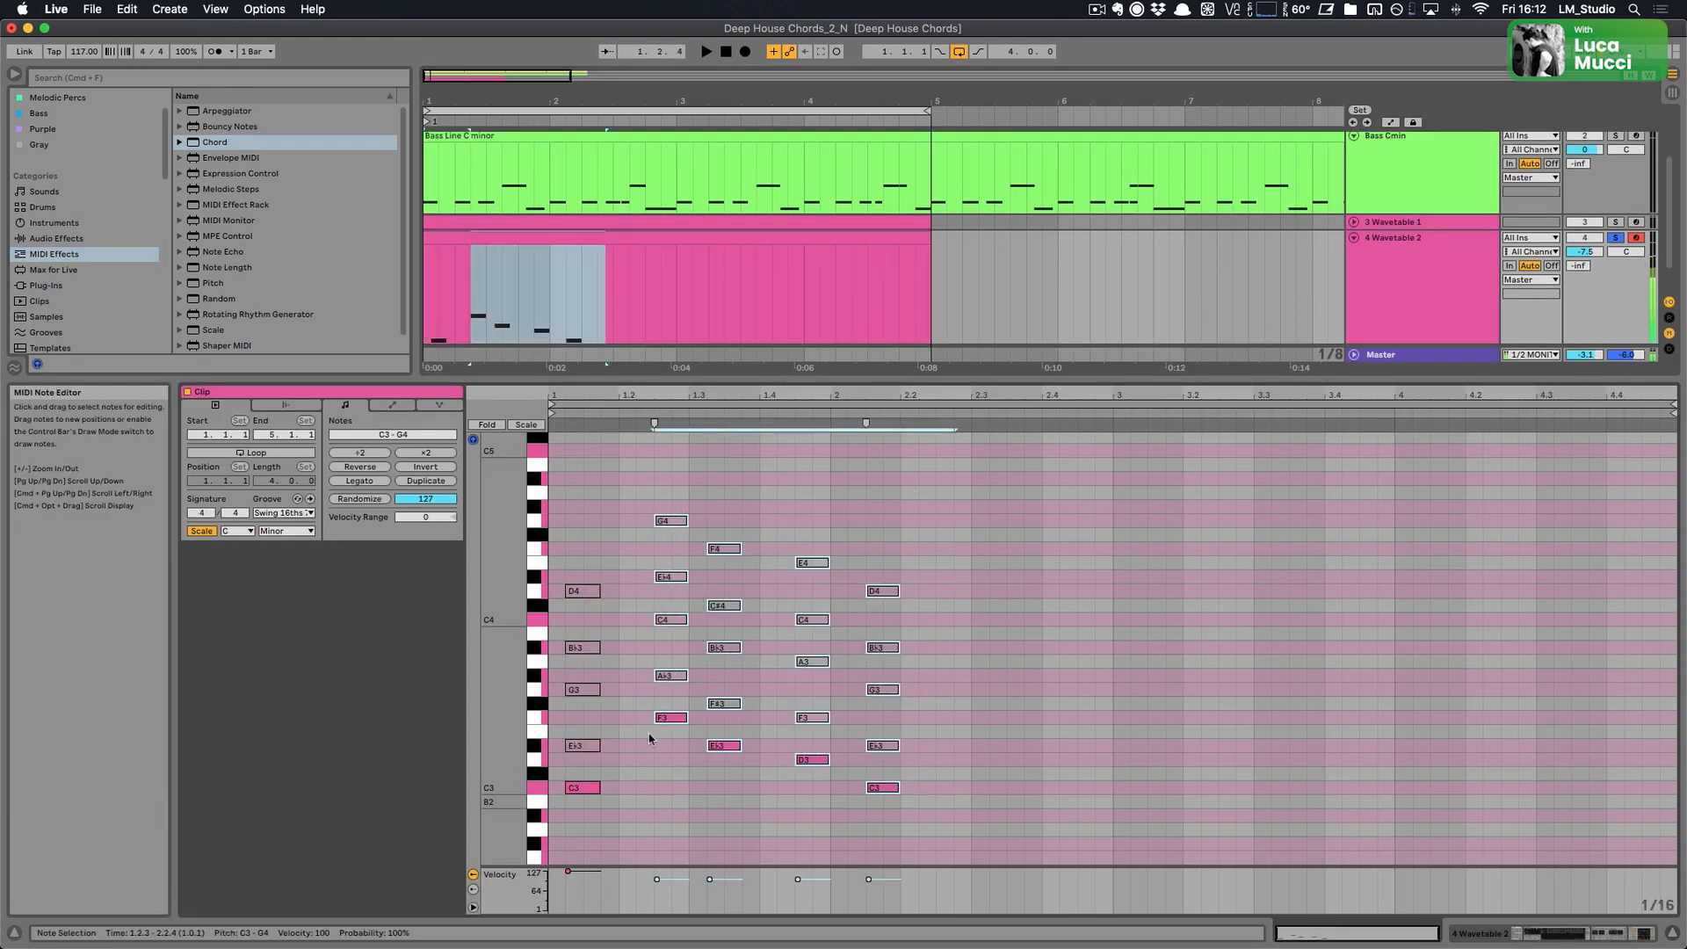
key(Delete)
drag(629, 549, 567, 758)
key(Delete)
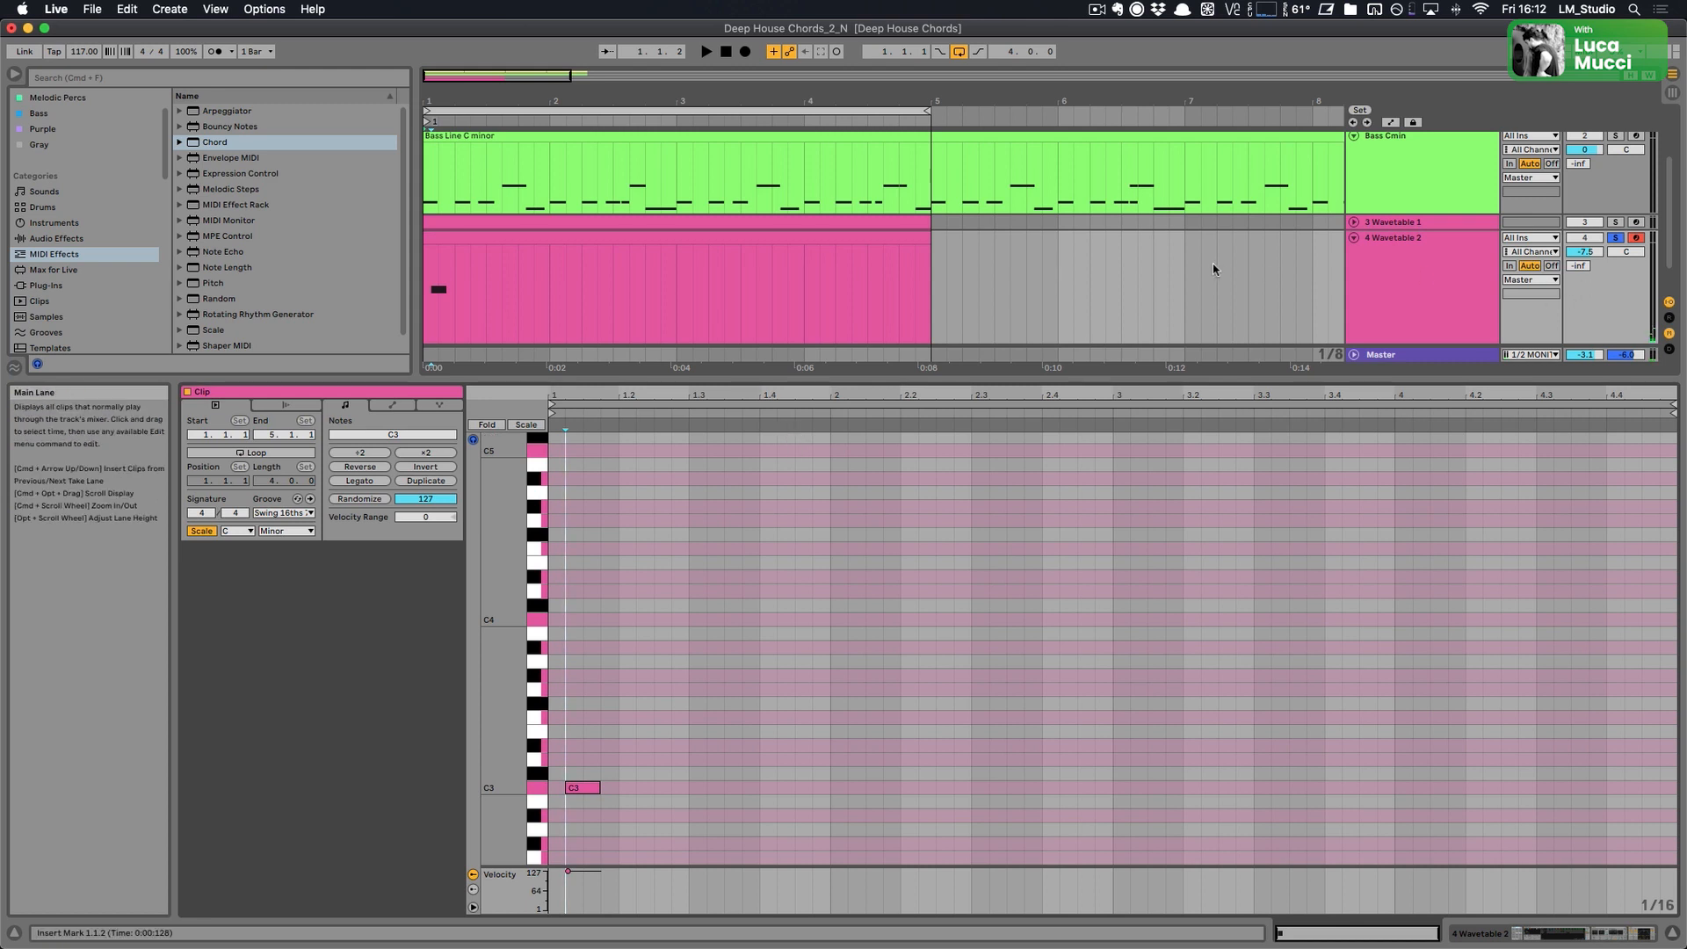
Play the arrangement with the 4 Wavetable 2 track unsoloed and record a new single-note part through the Min 9th chord device
key(space)
scroll(1213, 269, up, 2)
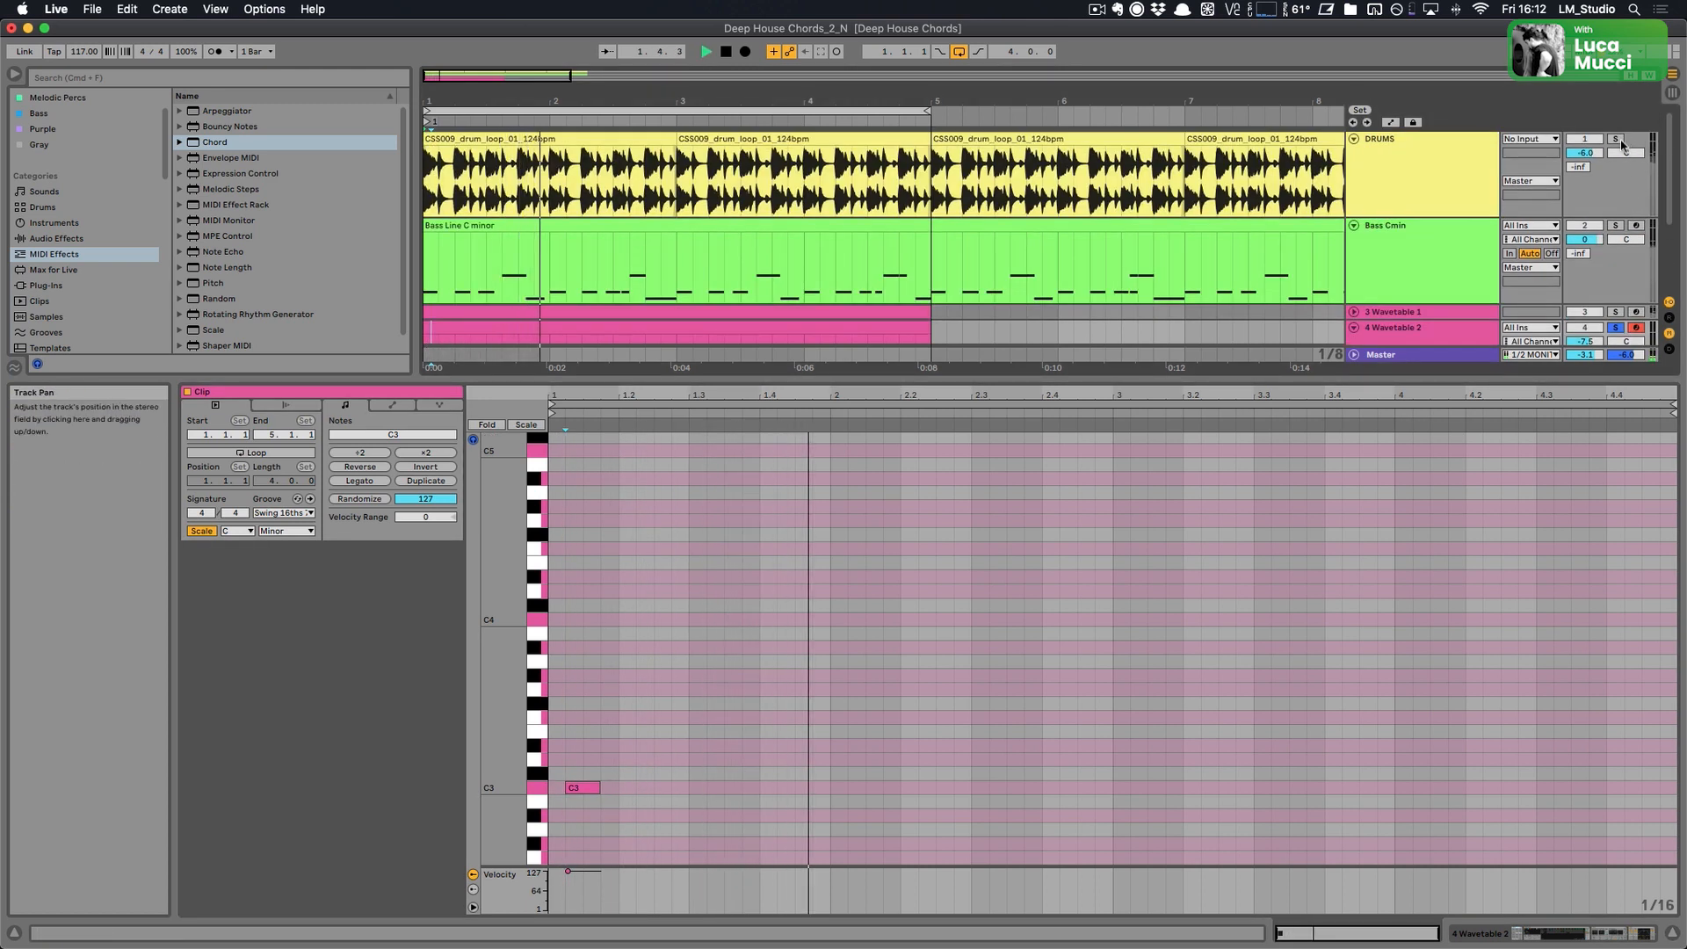
scroll(1016, 256, down, 2)
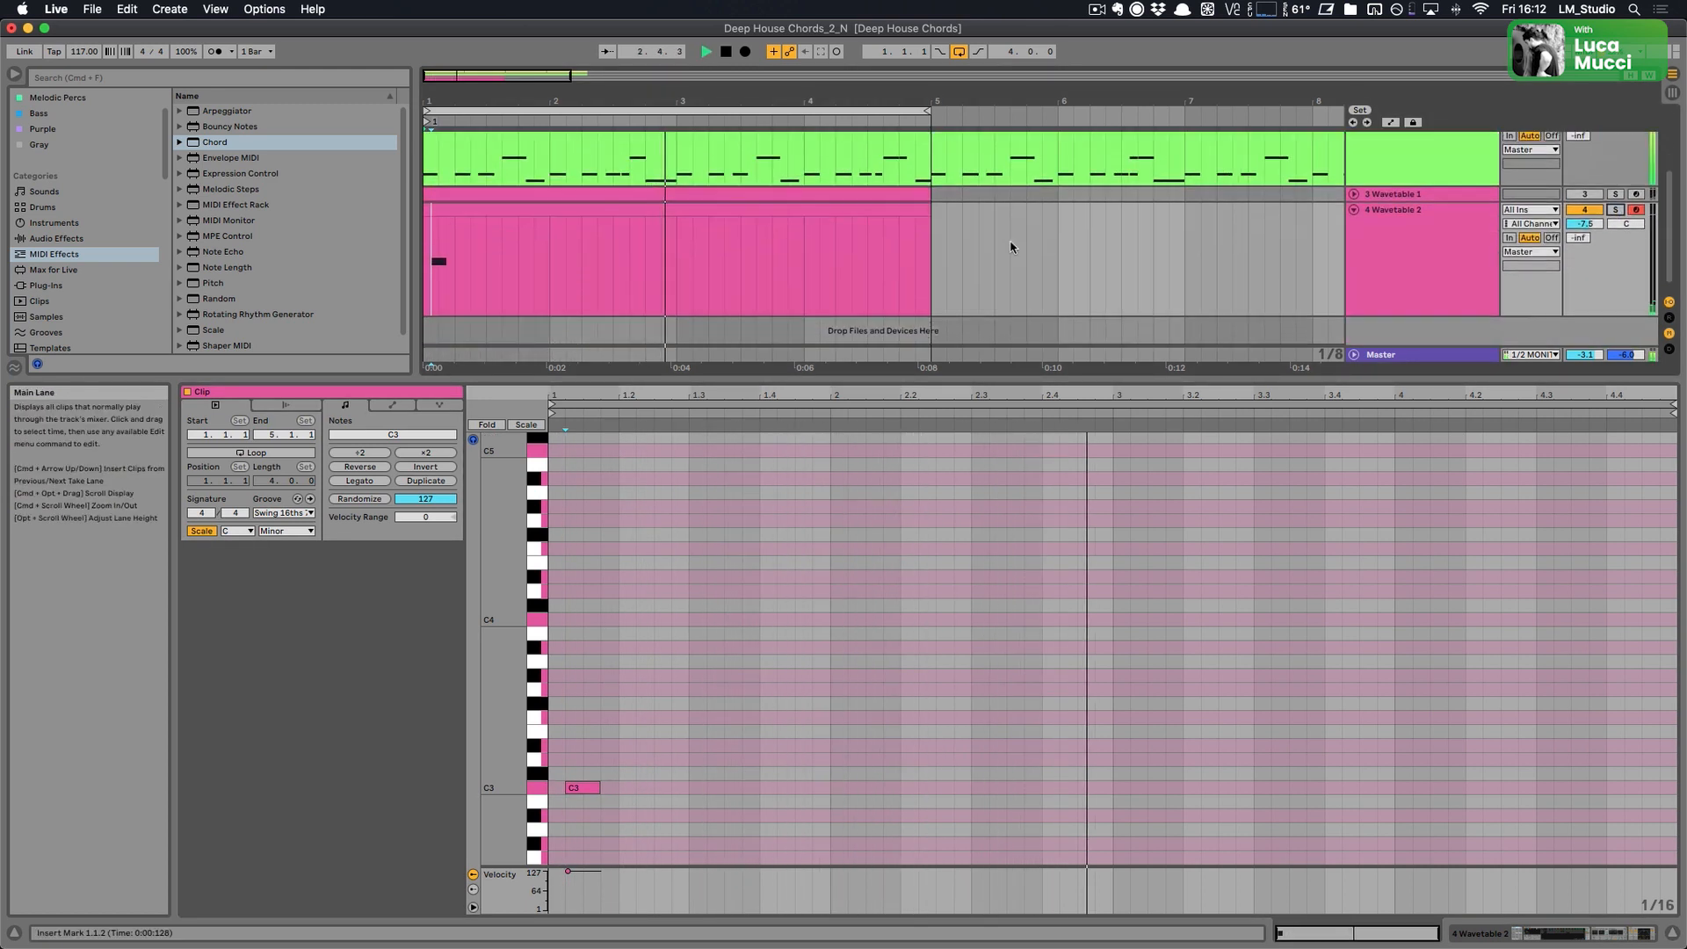
click(745, 52)
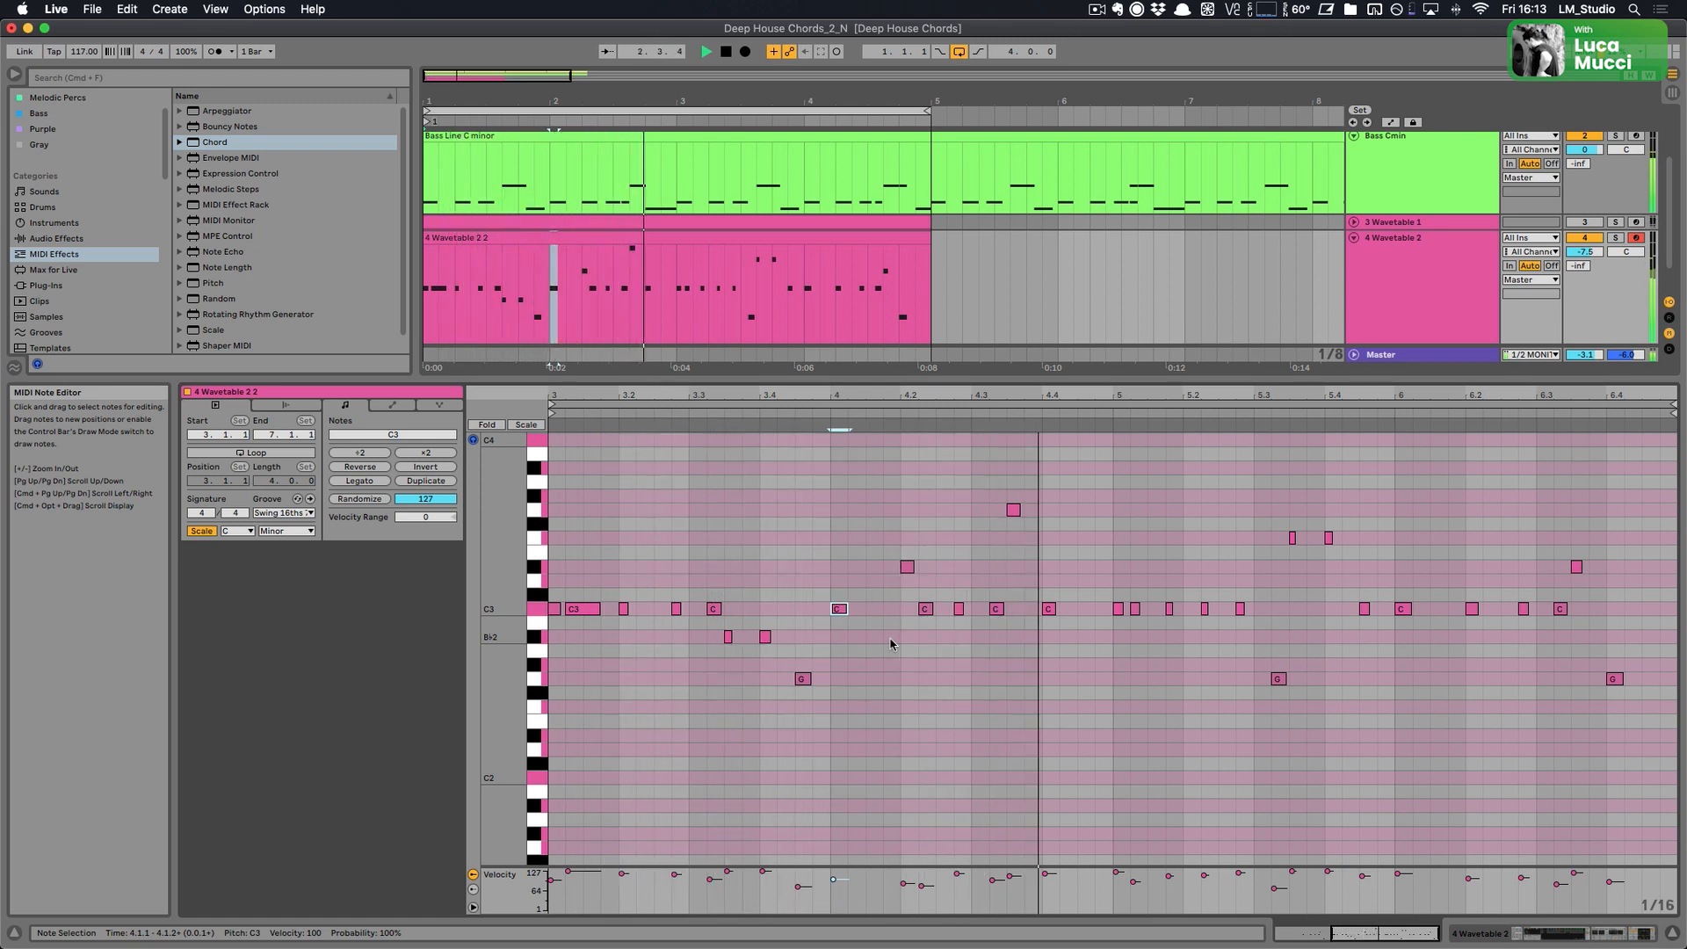
Apply the Swing 16ths 73-1 groove to the recorded 4 Wavetable 2 2 clip
click(1290, 633)
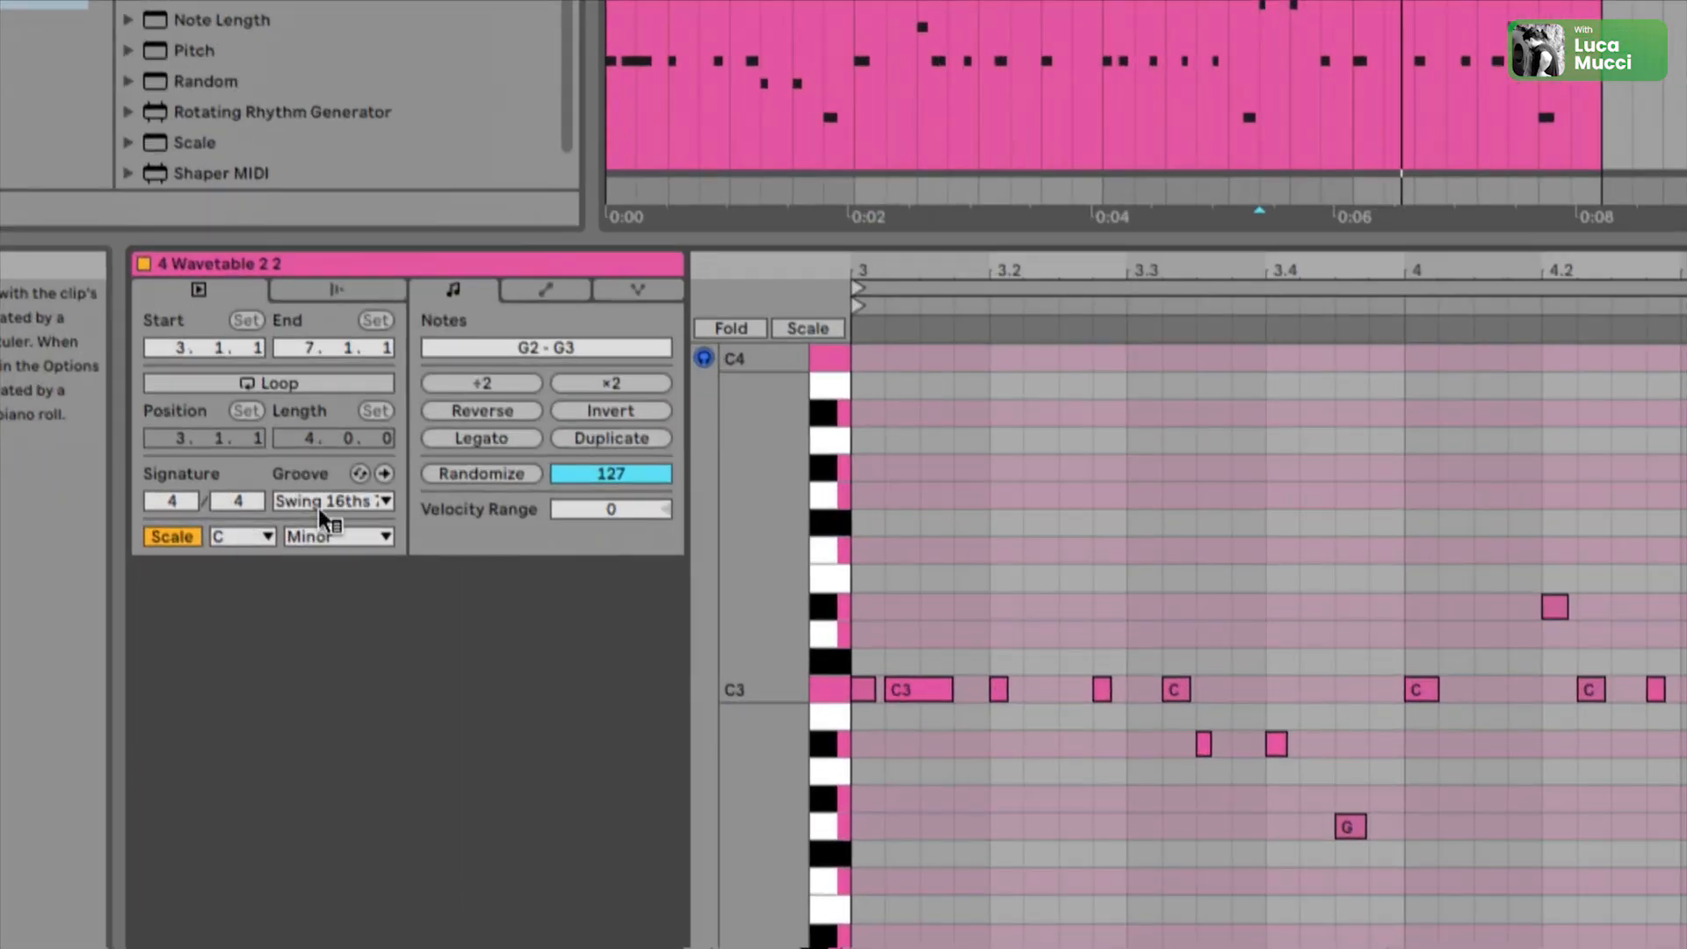
click(276, 514)
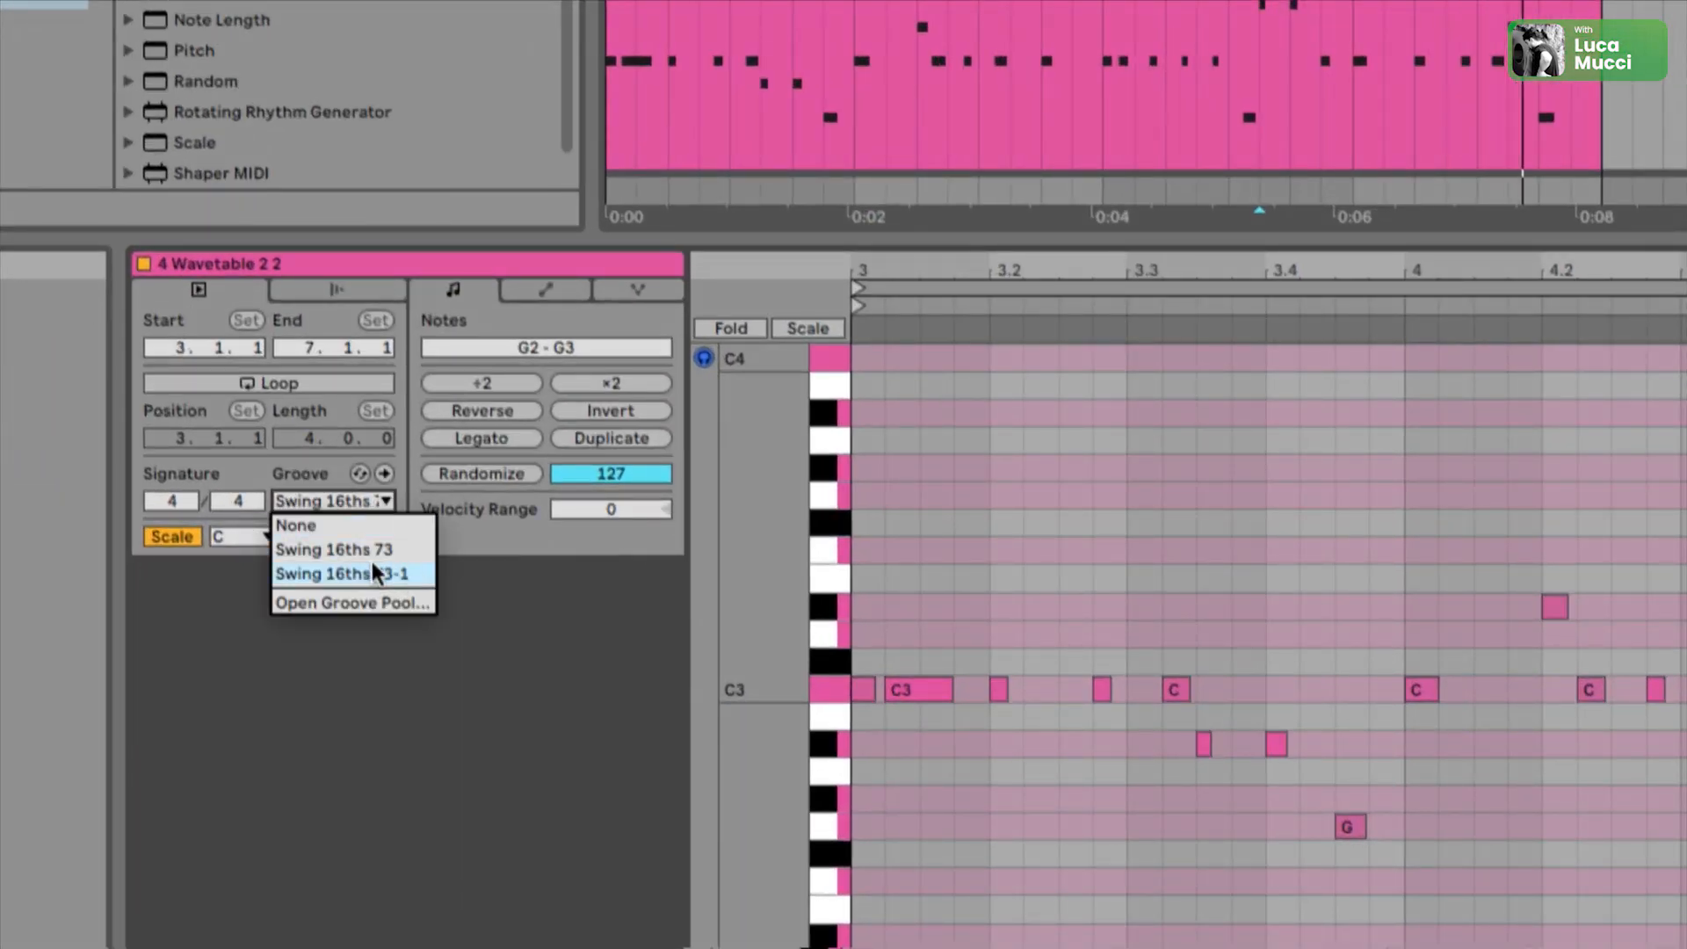
click(326, 596)
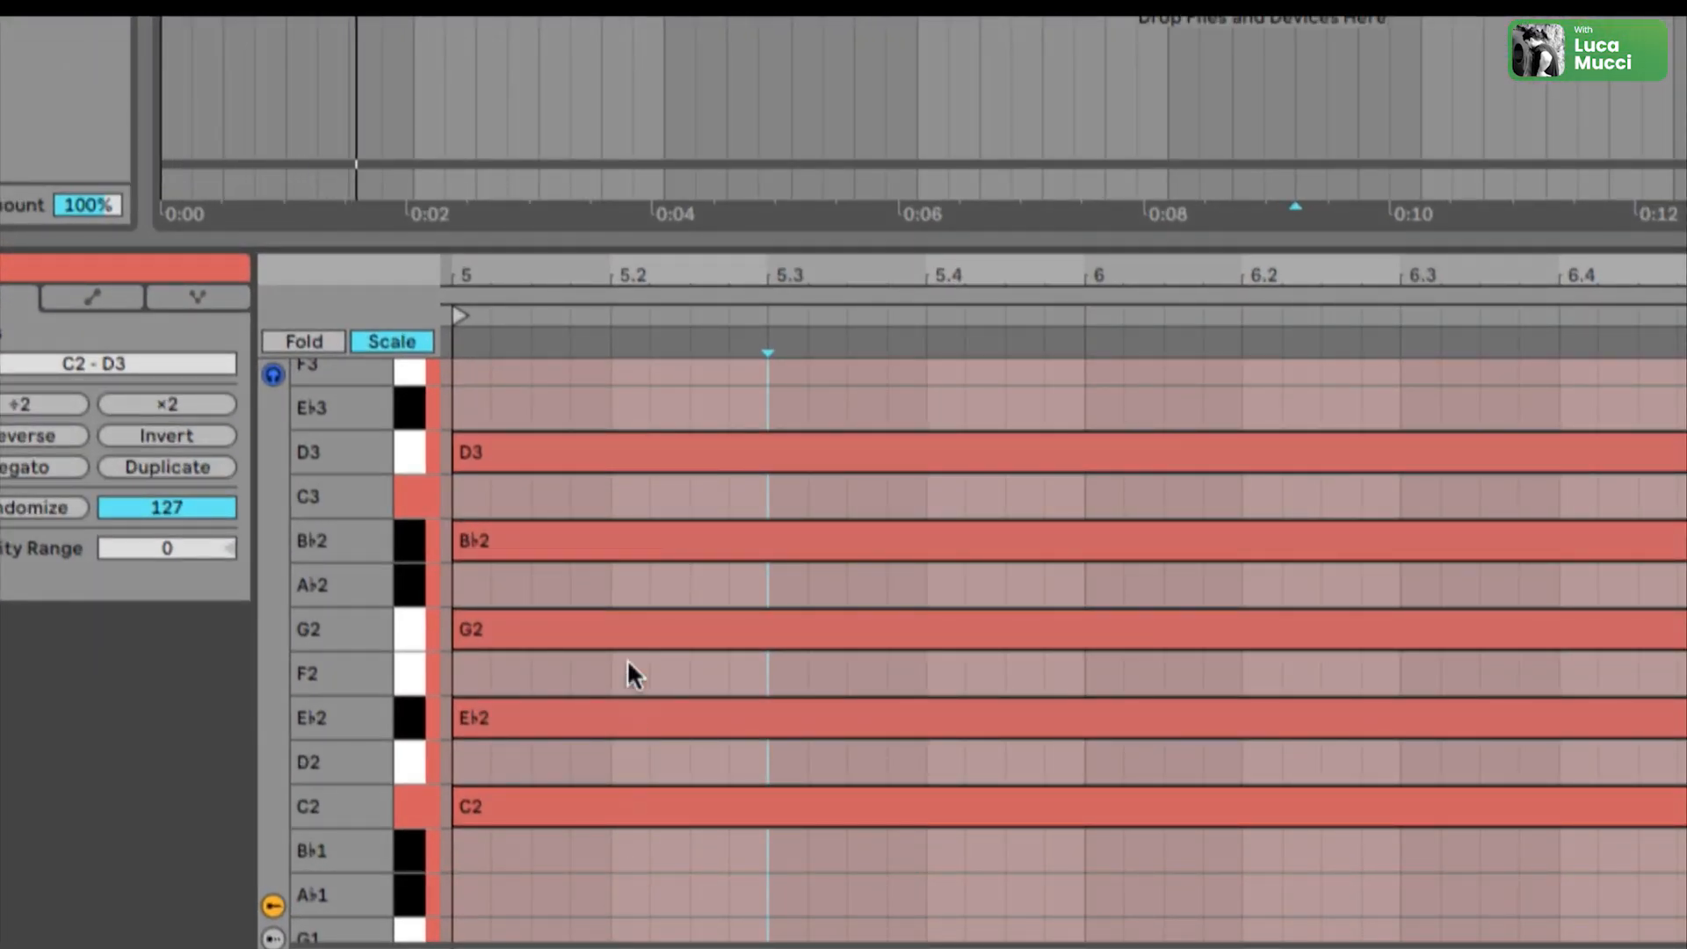
Examine the notes of the Wavetable 4 and first Wavetable 2 clips and the devices on the 3 Wavetable STAB and 5 Wavetable PAD tracks
drag(605, 876, 644, 389)
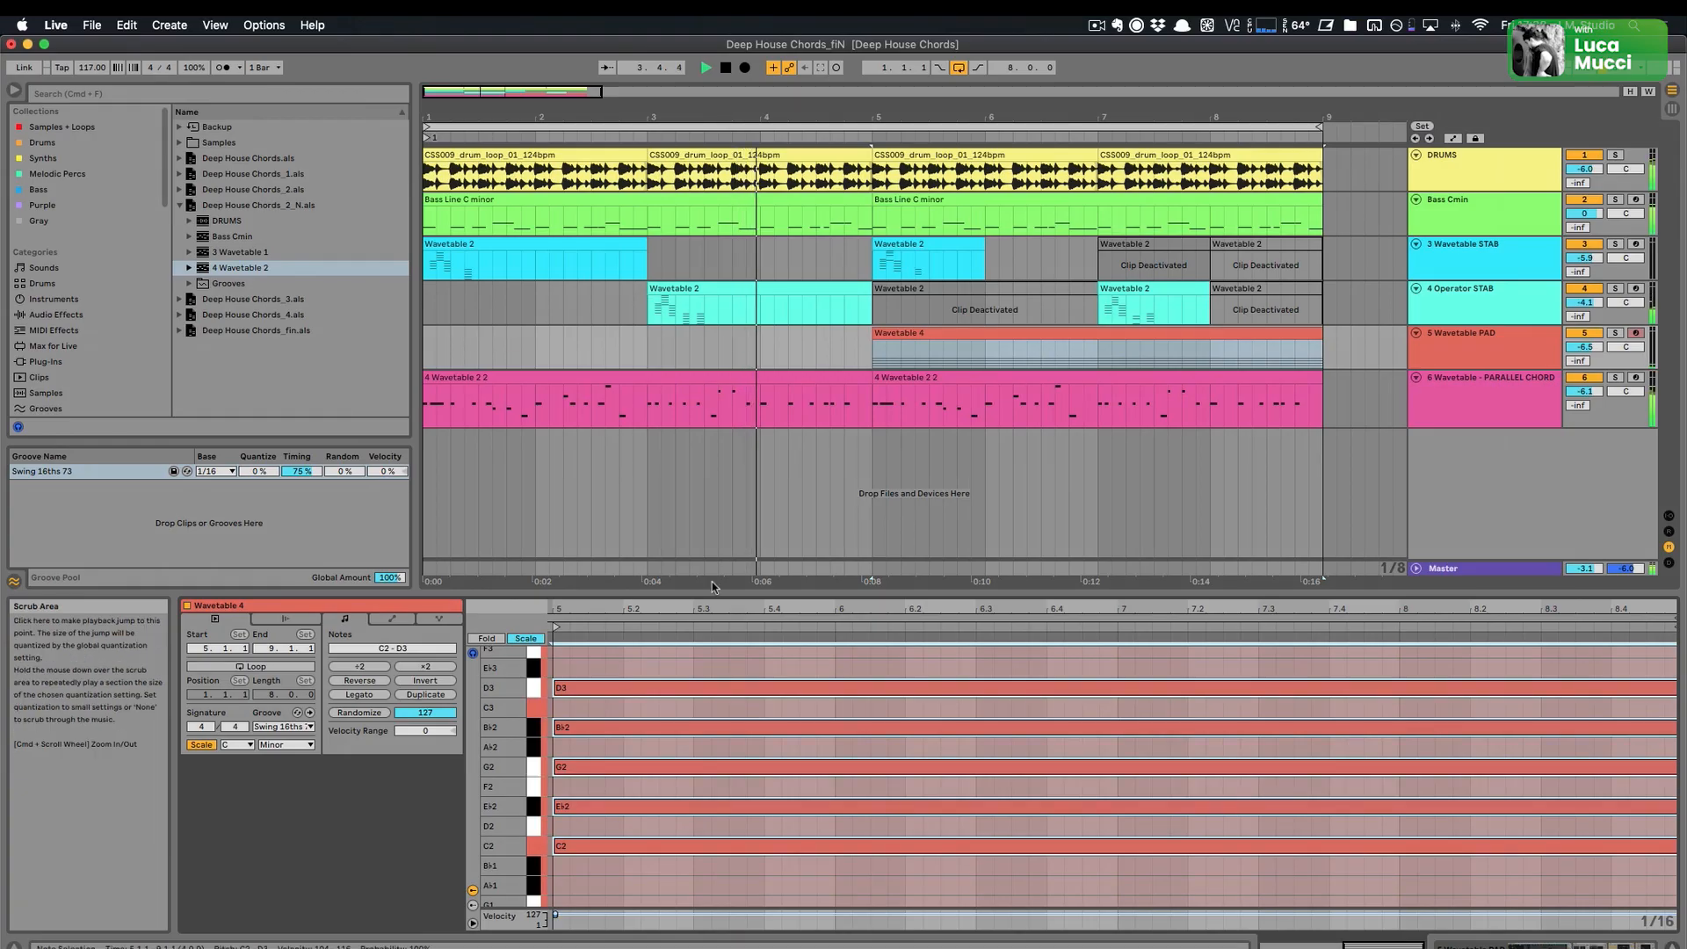
click(571, 264)
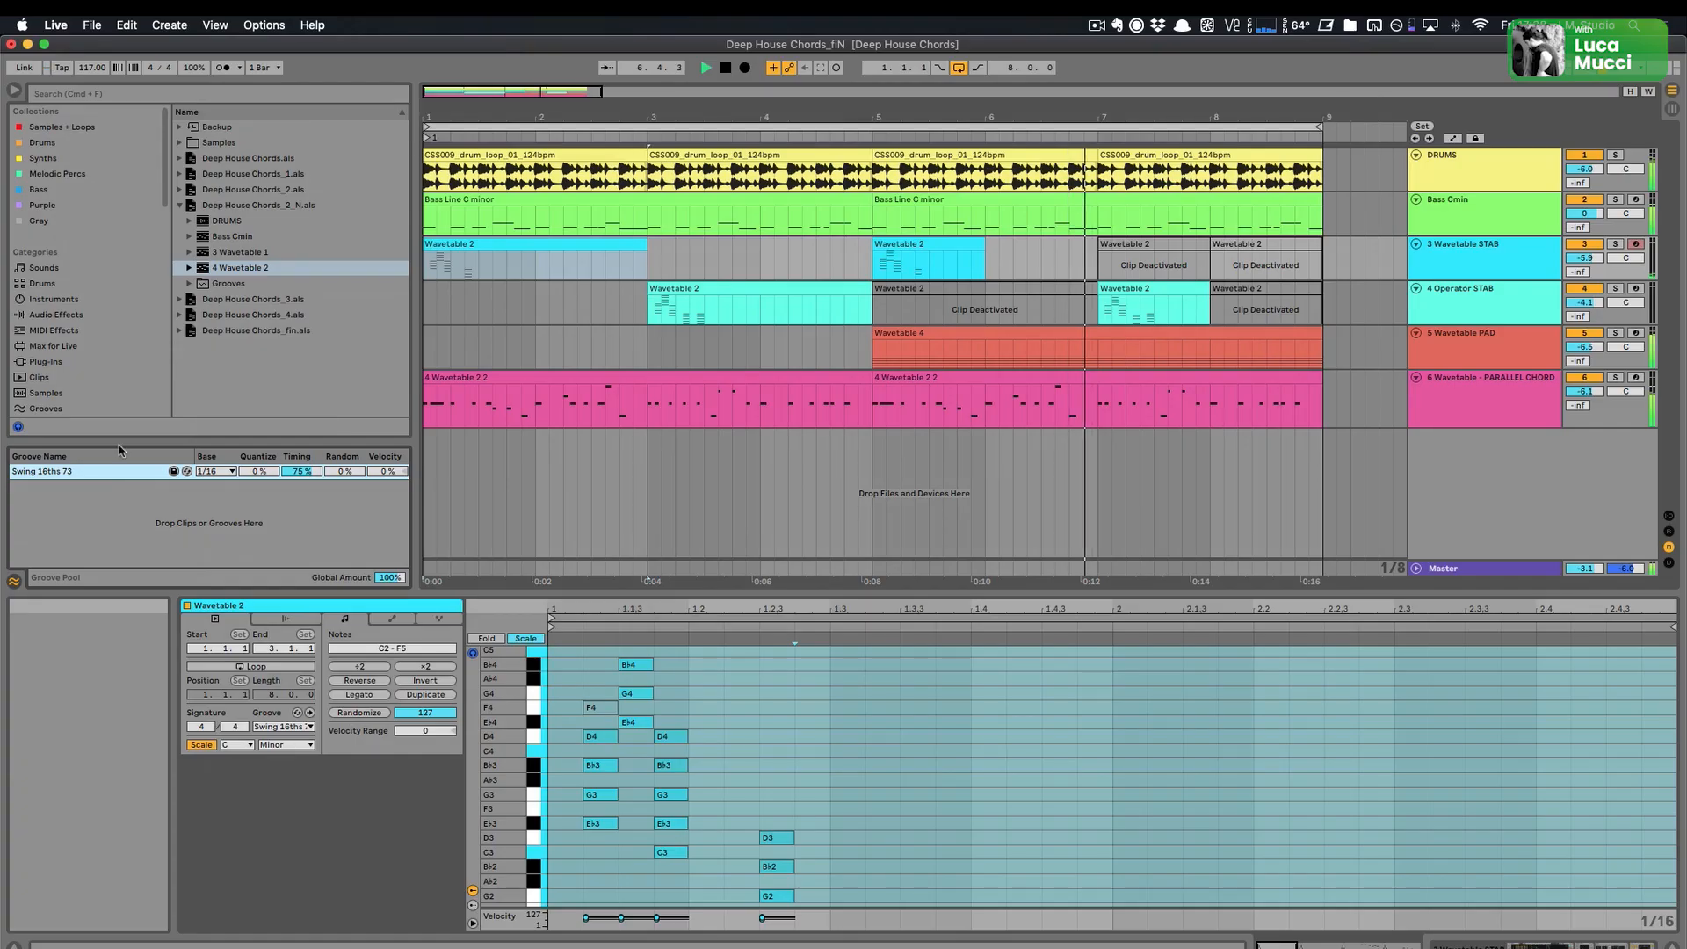
double_click(1483, 255)
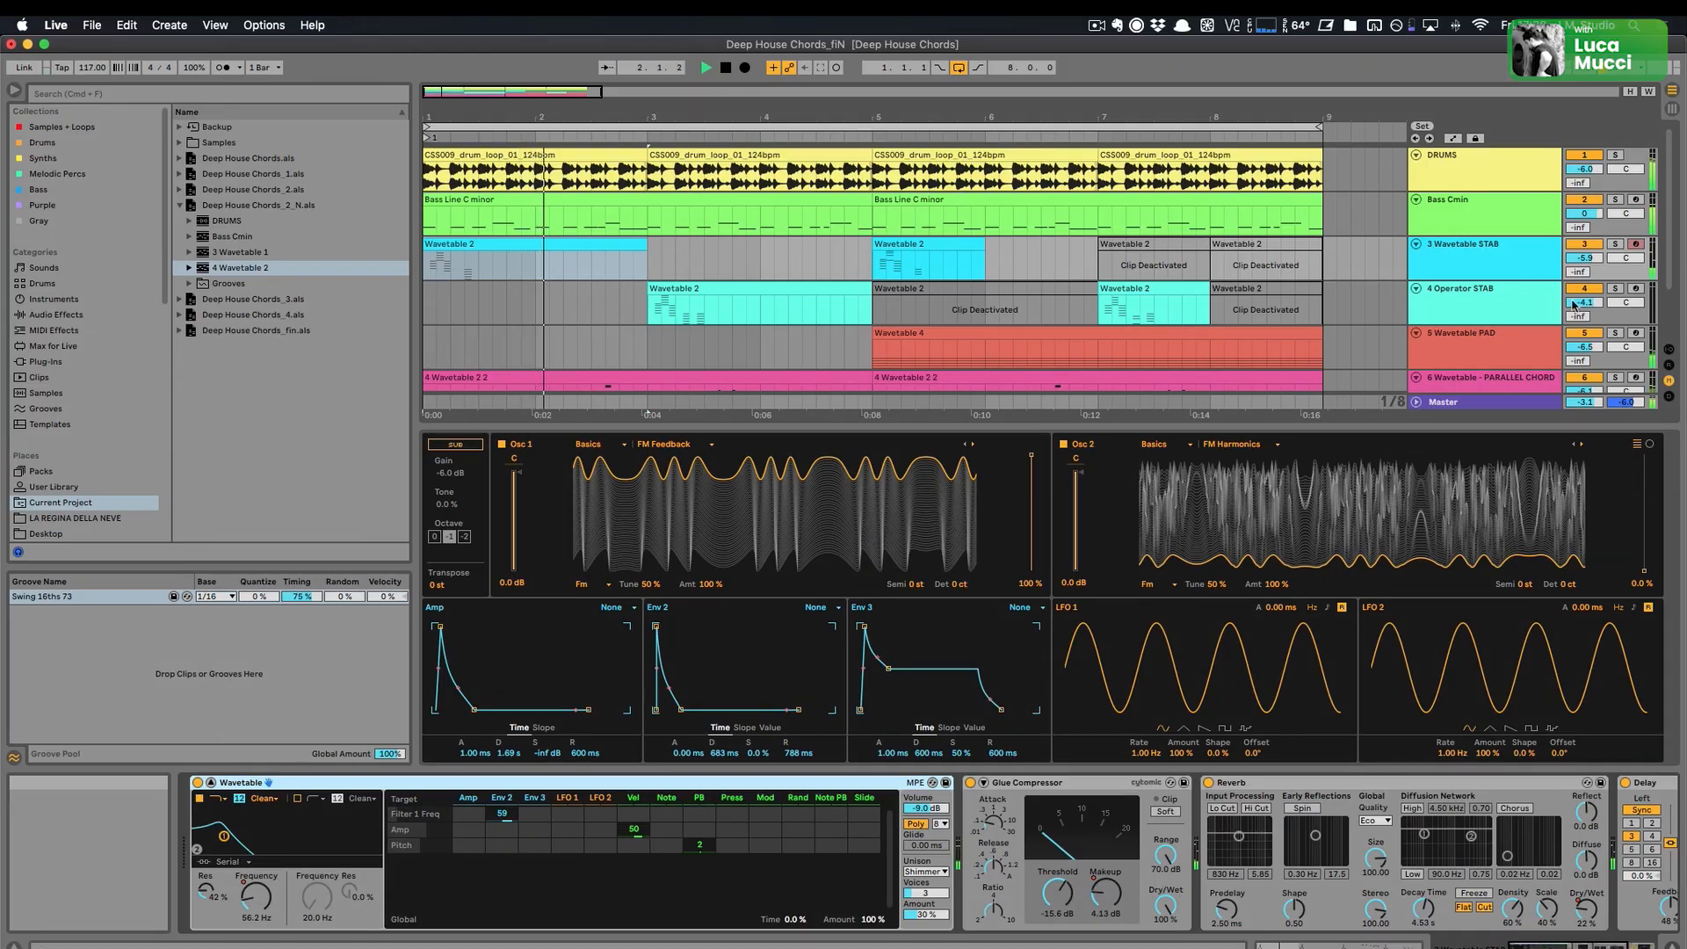
click(1509, 337)
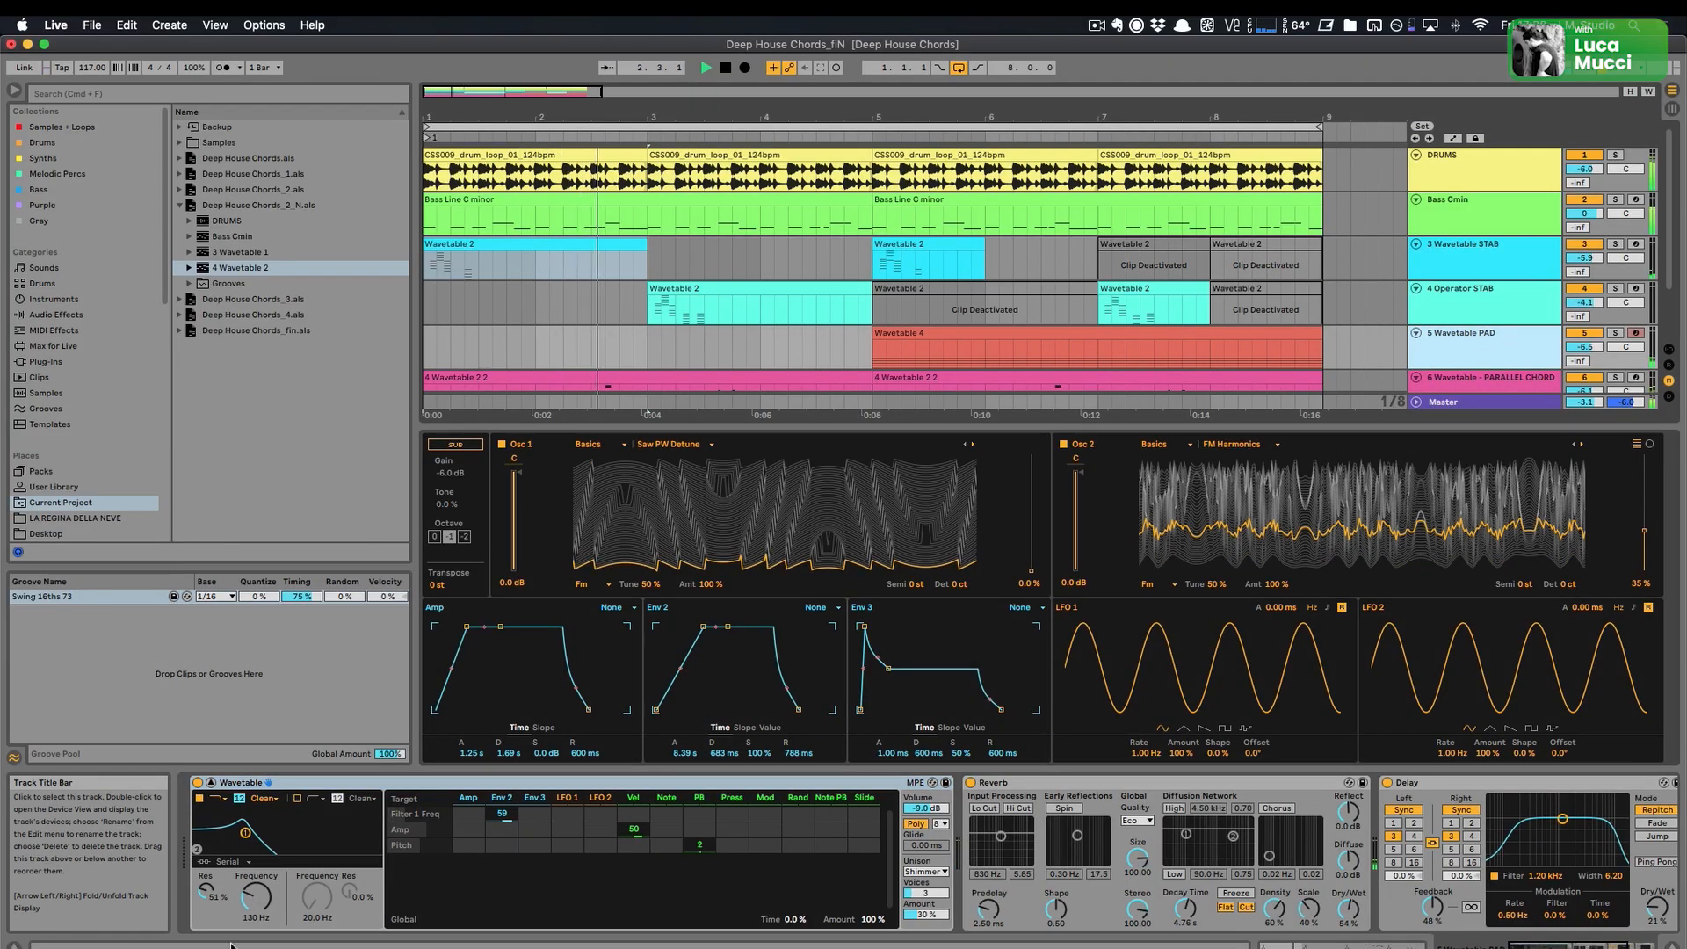
Inspect the Min 9th and Wavetable devices on the 6 Wavetable - PARALLEL CHORD track and open its first clip's notes
scroll(1440, 276, down, 3)
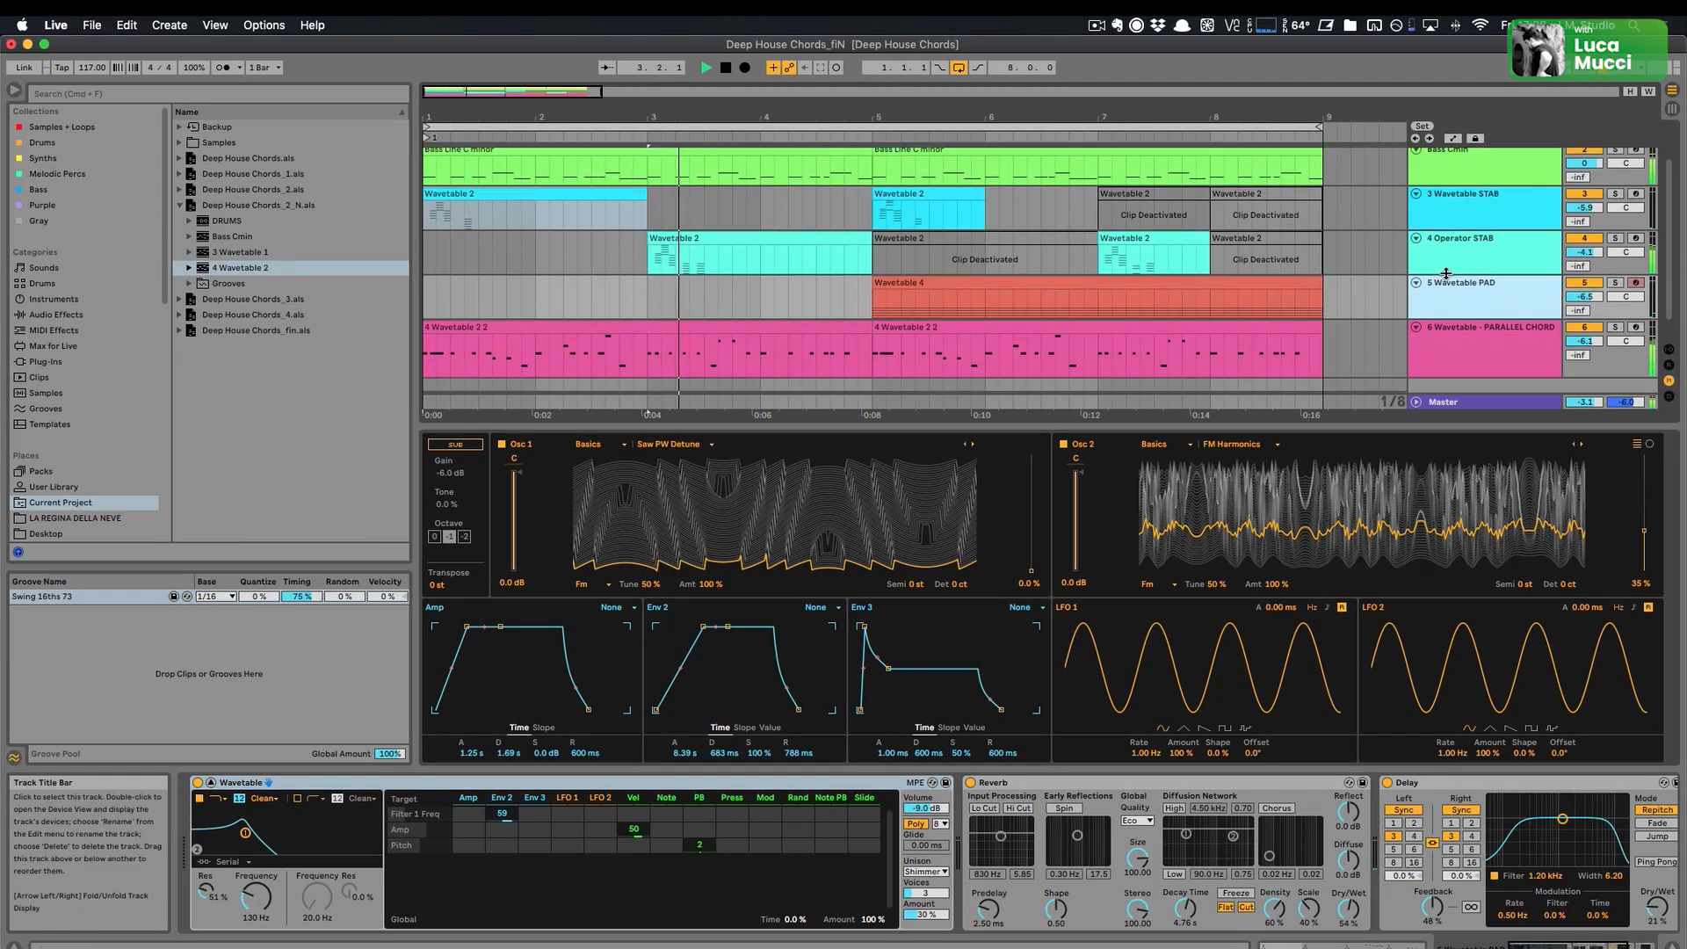
click(1482, 356)
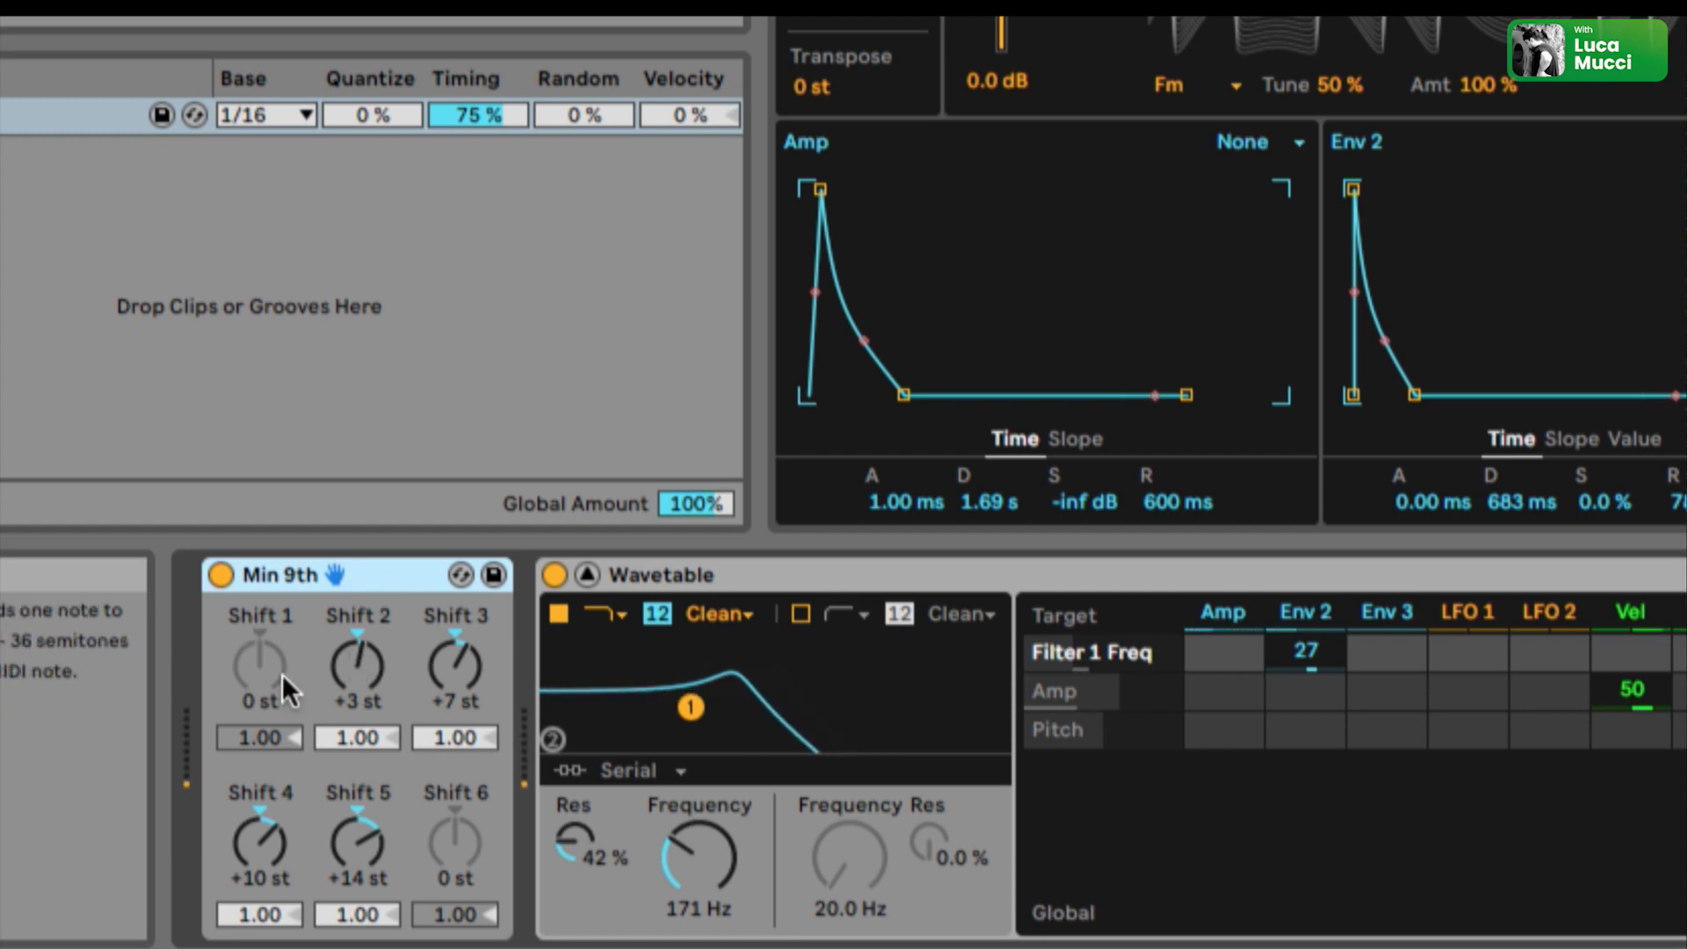
click(702, 572)
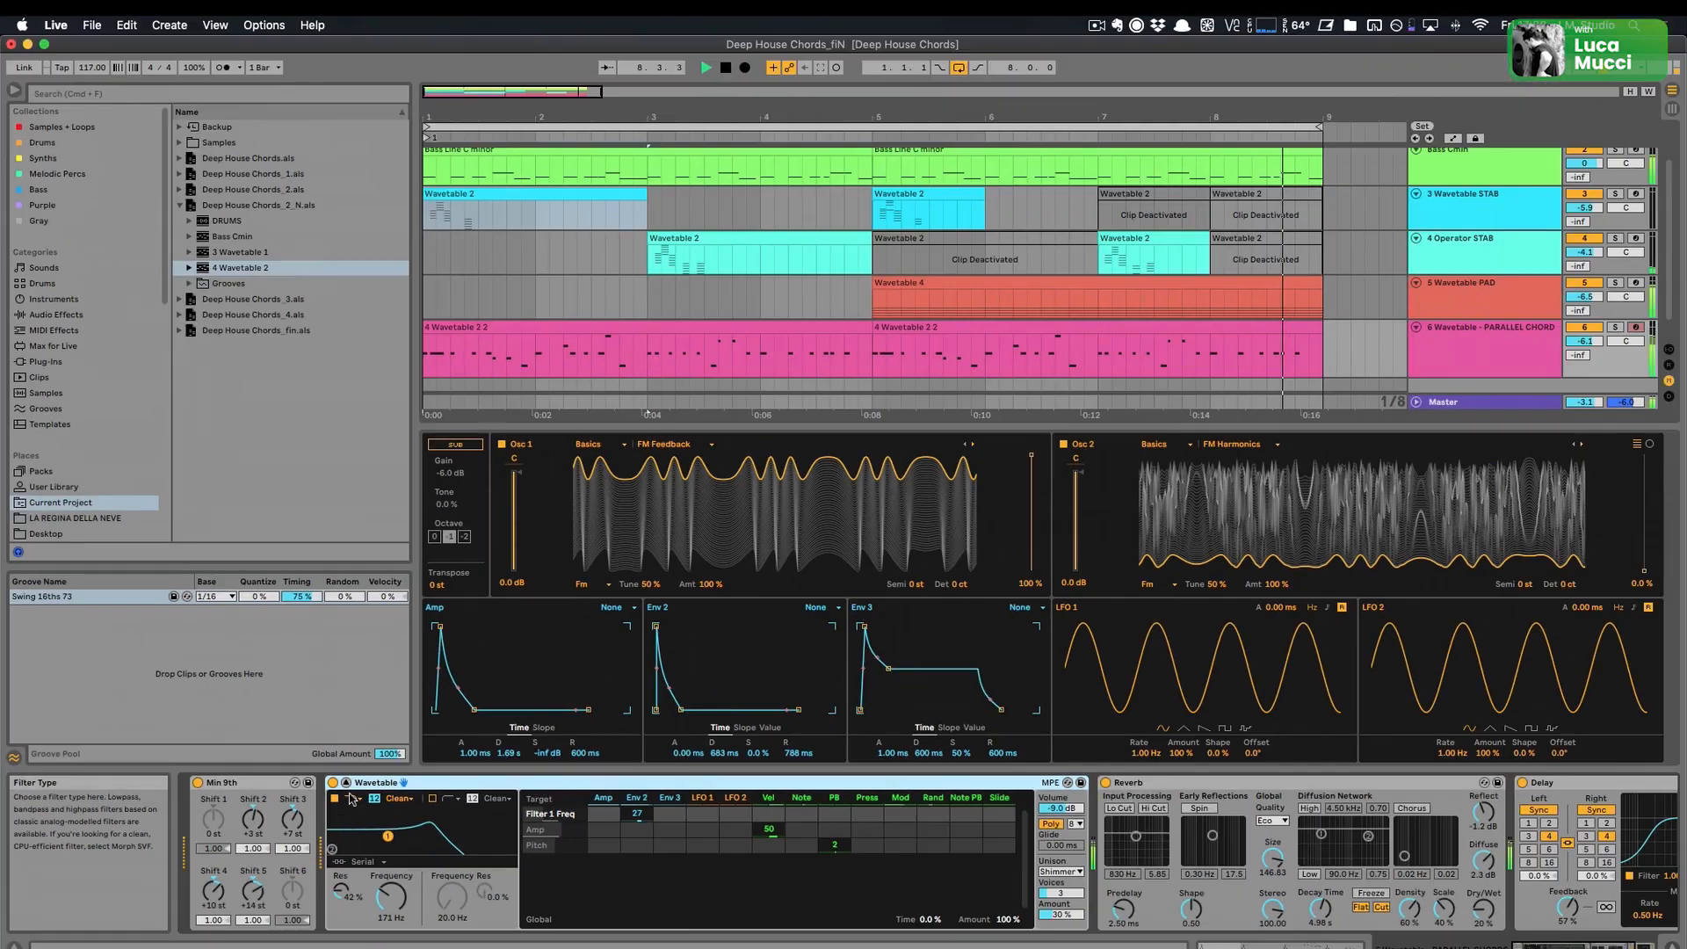
key(shift+Tab)
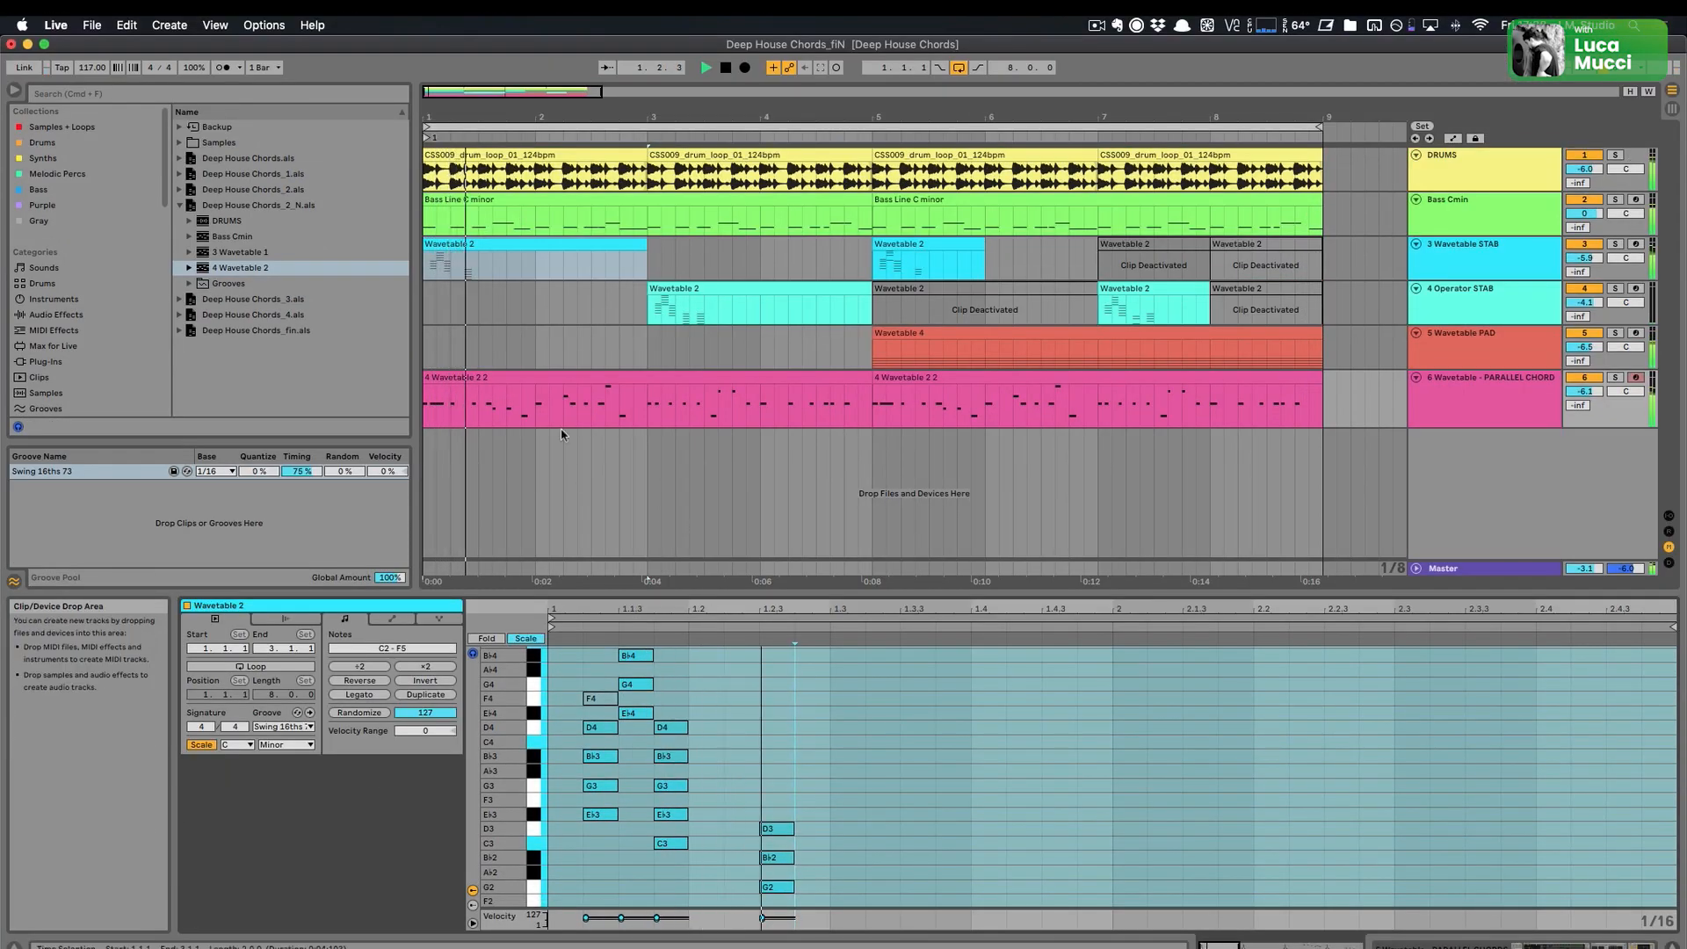
click(559, 413)
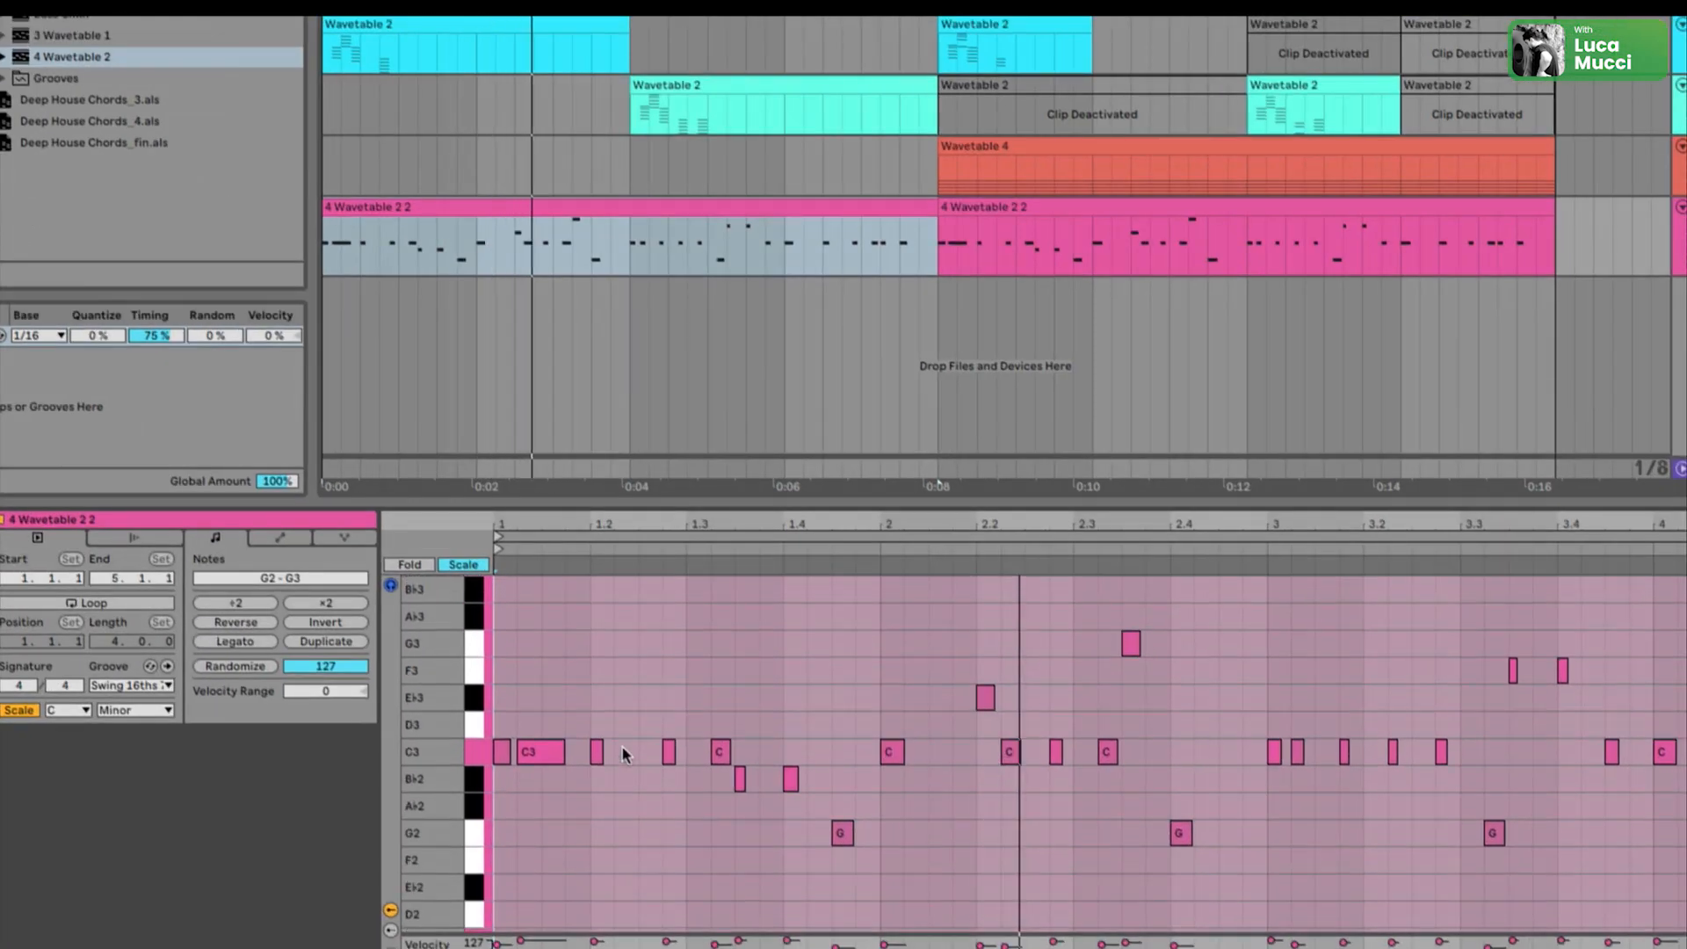